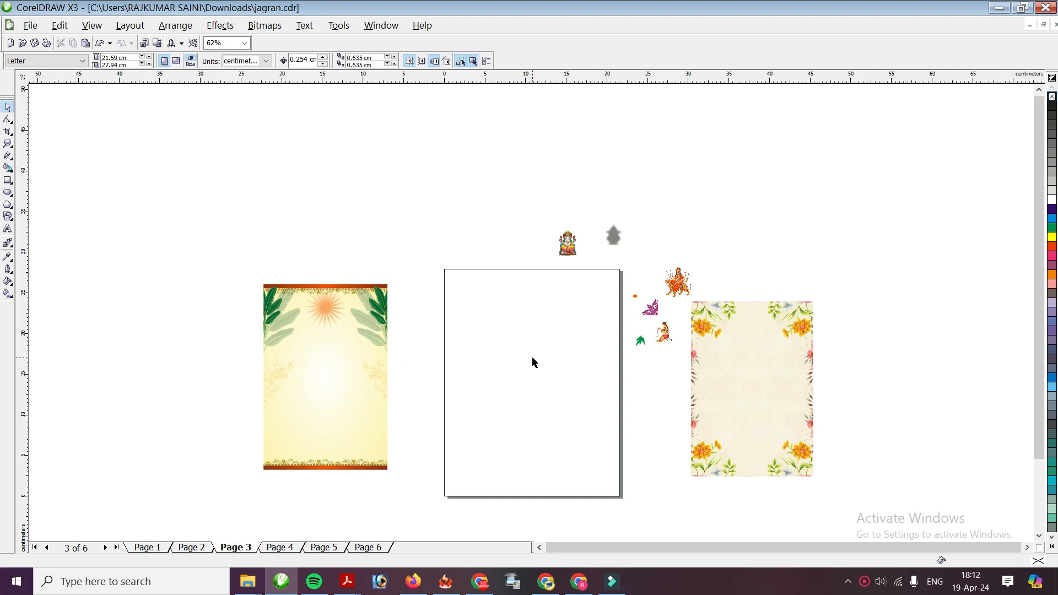
Place the yellow banana-leaf sunburst background on Page 3 and park the floral background off to the right
{"action": "scroll", "coordinate": [531, 337], "scroll_direction": "up", "scroll_amount": 2}
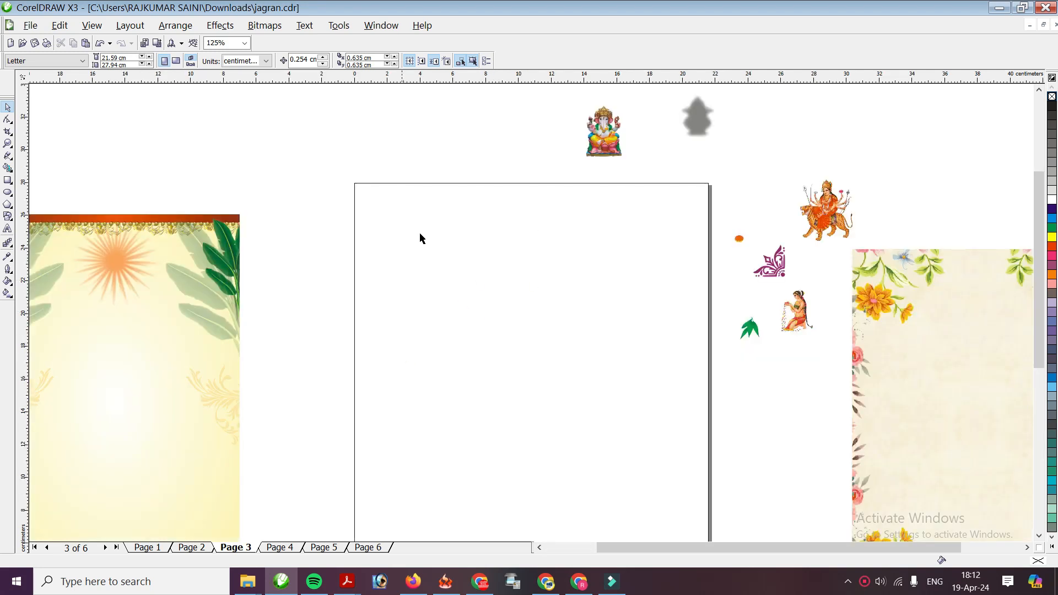
{"action": "left_click_drag", "start_coordinate": [149, 280], "coordinate": [529, 291]}
{"action": "key", "text": "ctrl+z"}
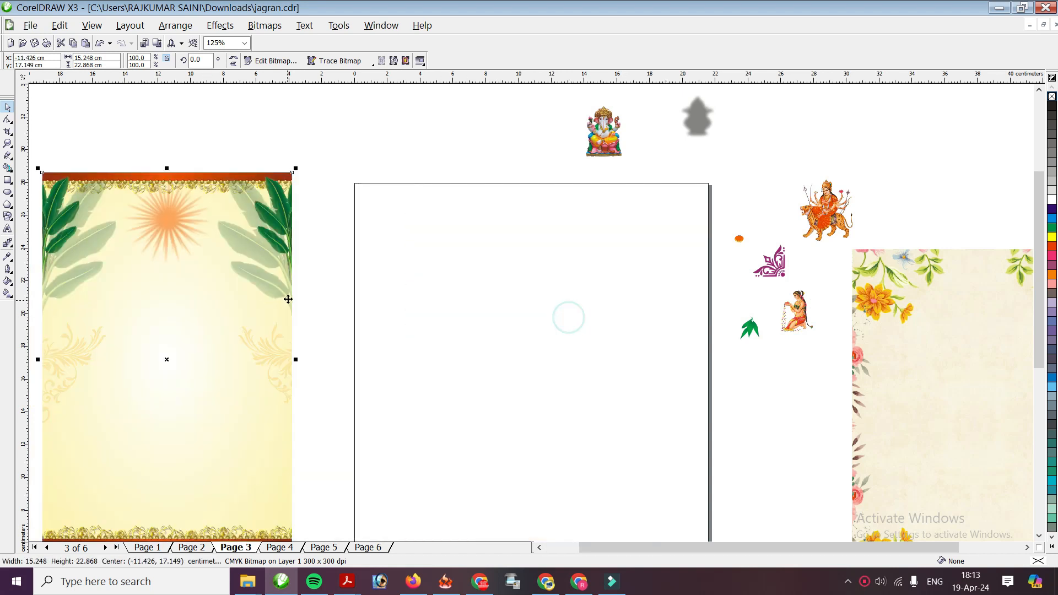
{"action": "left_click_drag", "start_coordinate": [1003, 337], "coordinate": [510, 316]}
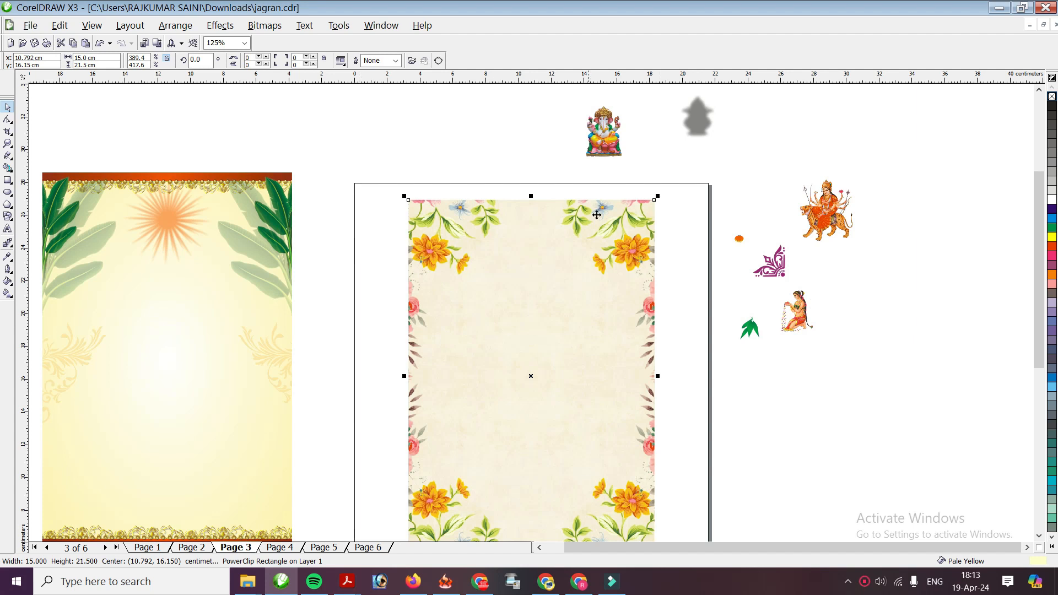
{"action": "left_click_drag", "start_coordinate": [562, 311], "coordinate": [962, 333]}
{"action": "left_click_drag", "start_coordinate": [140, 284], "coordinate": [510, 316]}
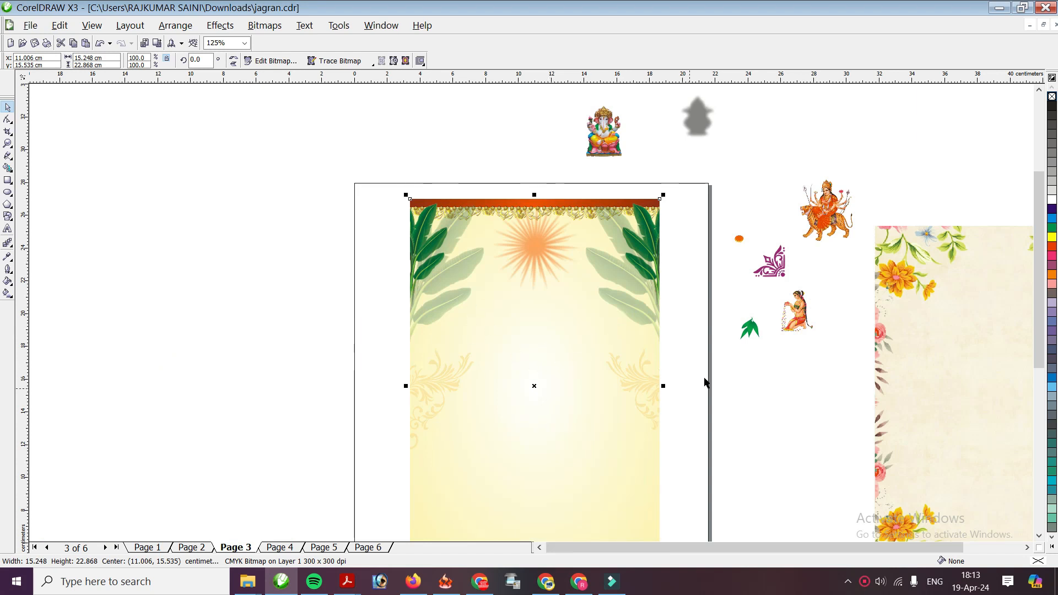
{"action": "left_click_drag", "start_coordinate": [962, 349], "coordinate": [992, 365]}
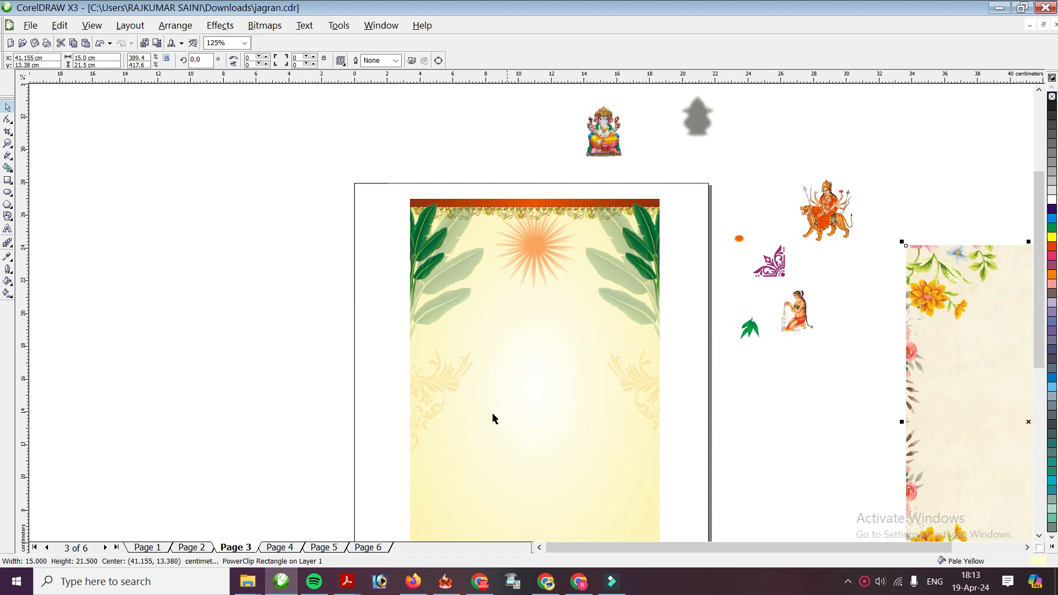
{"action": "scroll", "coordinate": [533, 316], "scroll_direction": "down", "scroll_amount": 1}
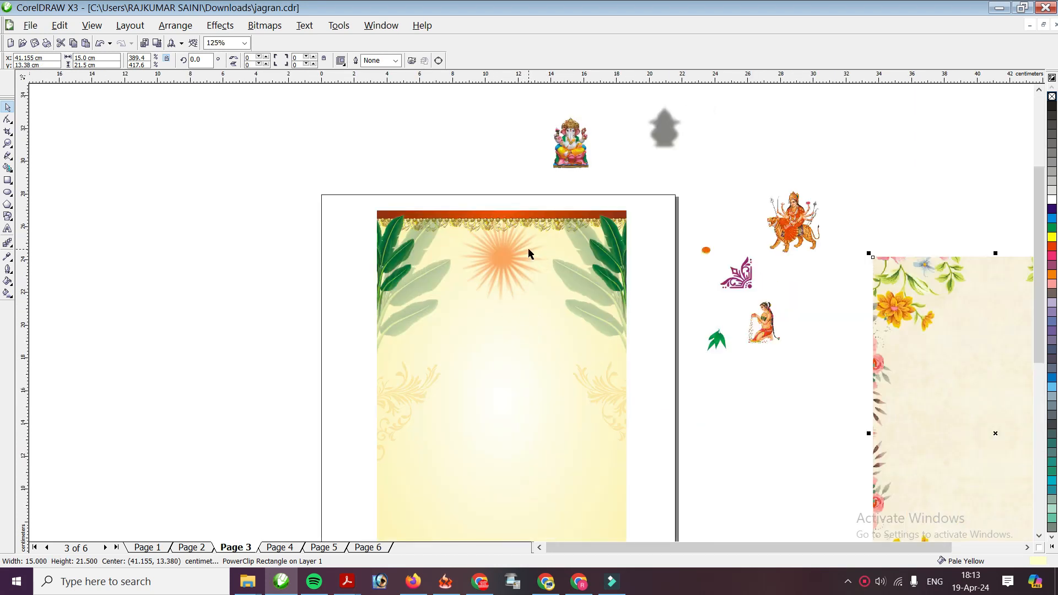
Centre the Ganesha image over the sunburst and shrink it to 1.576 × 2.224 cm
{"action": "left_click", "coordinate": [570, 149]}
{"action": "left_click_drag", "start_coordinate": [569, 150], "coordinate": [500, 255]}
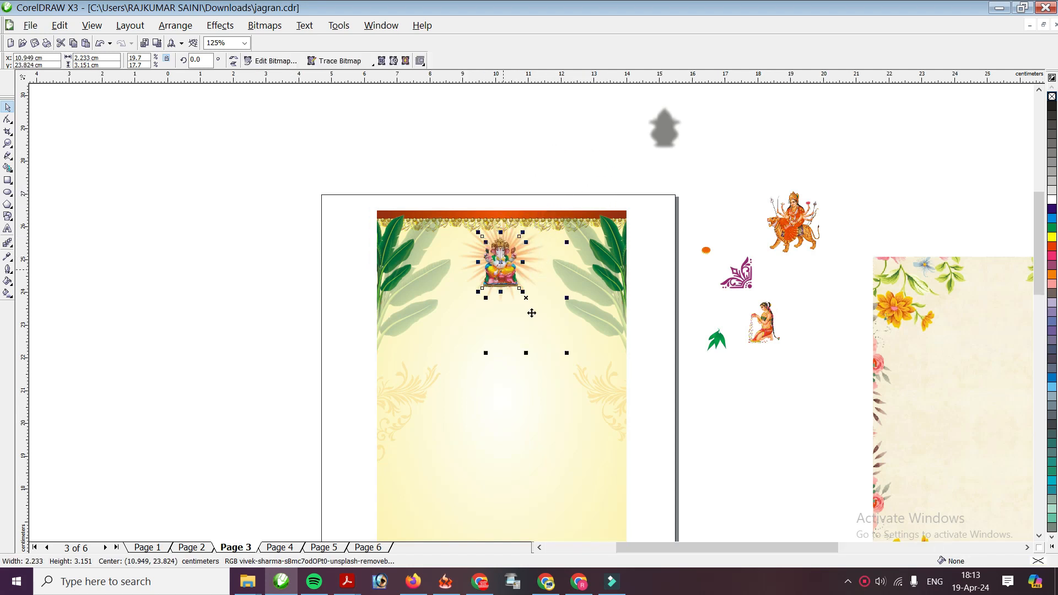
{"action": "scroll", "coordinate": [532, 313], "scroll_direction": "up", "scroll_amount": 2}
{"action": "left_click_drag", "start_coordinate": [538, 322], "coordinate": [544, 309]}
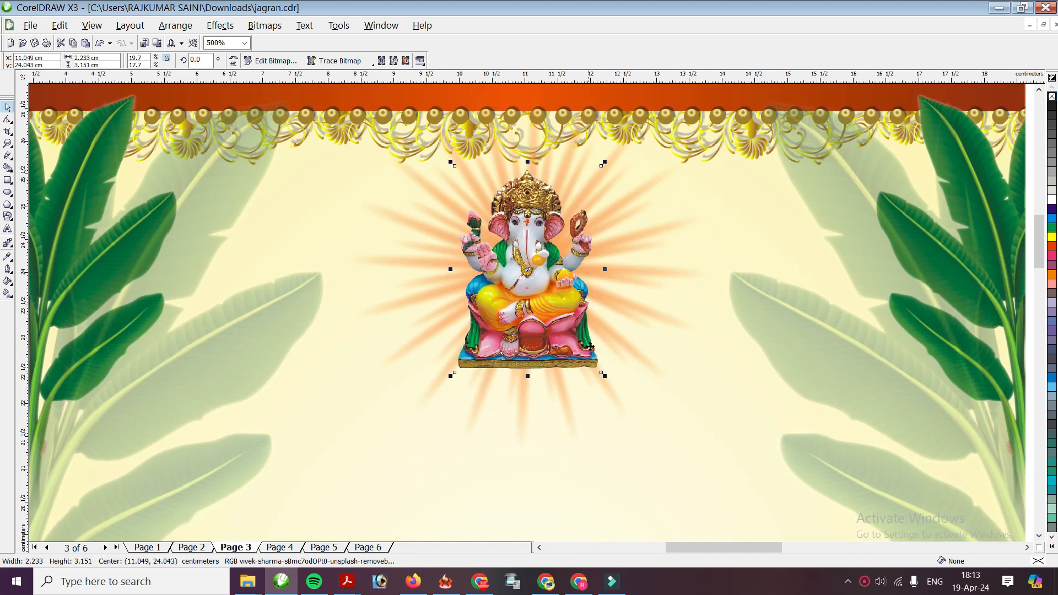
{"action": "scroll", "coordinate": [500, 314], "scroll_direction": "down", "scroll_amount": 2}
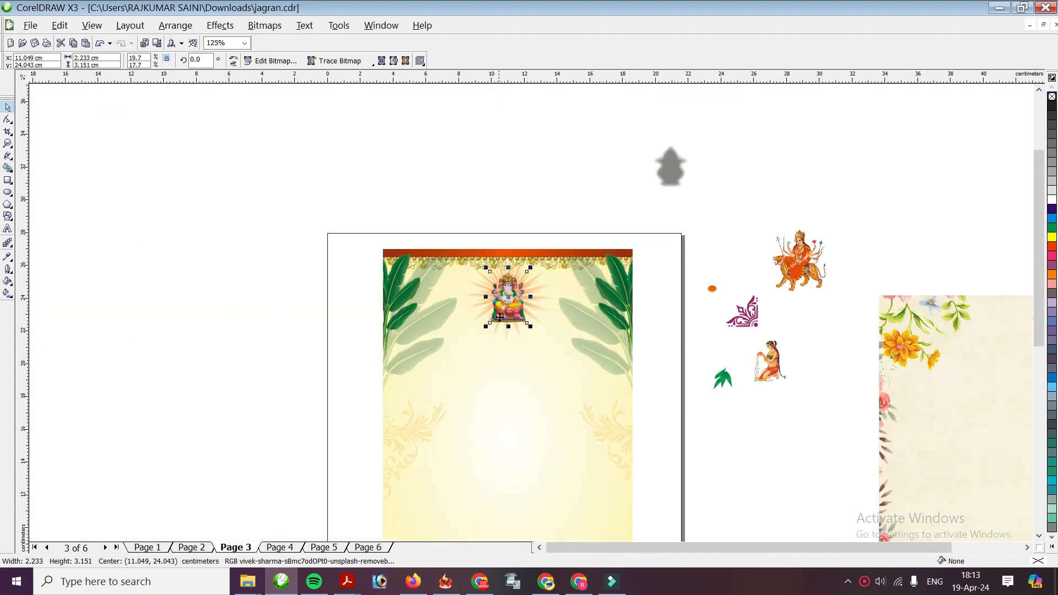
{"action": "scroll", "coordinate": [499, 314], "scroll_direction": "up", "scroll_amount": 1}
{"action": "left_click_drag", "start_coordinate": [577, 326], "coordinate": [533, 283]}
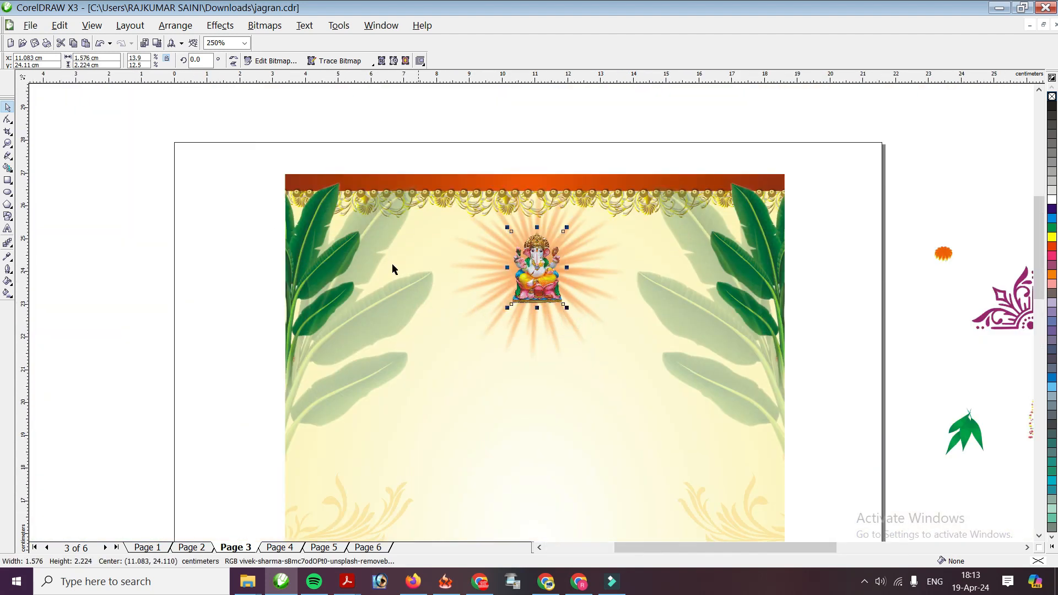
{"action": "left_click", "coordinate": [8, 229]}
Add the heading '!! श्री गणेशाय नमः!!' in RAJ 41, scaled and centred under the Ganesha
{"action": "left_click", "coordinate": [452, 343]}
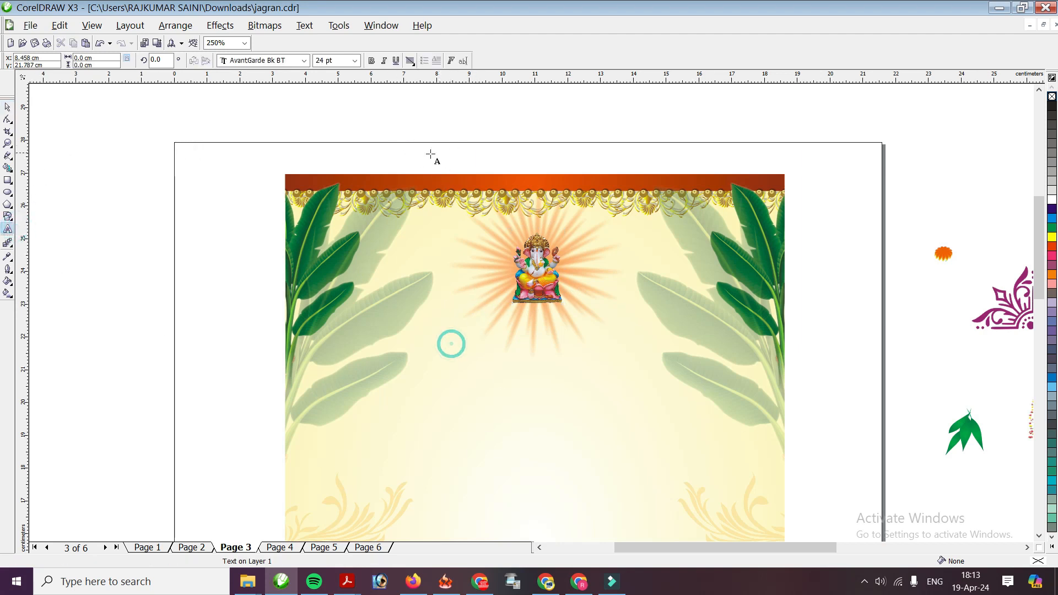
{"action": "left_click", "coordinate": [304, 62]}
{"action": "type", "text": "!! श्री गणेशाय नमः!!"}
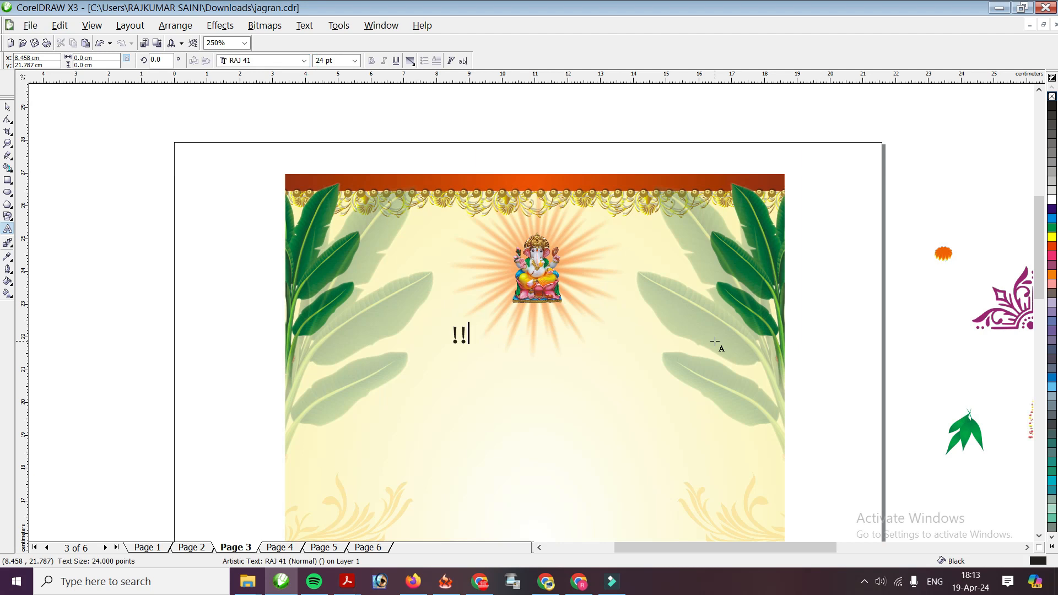
{"action": "key", "text": "ctrl+space"}
{"action": "left_click_drag", "start_coordinate": [639, 350], "coordinate": [565, 327]}
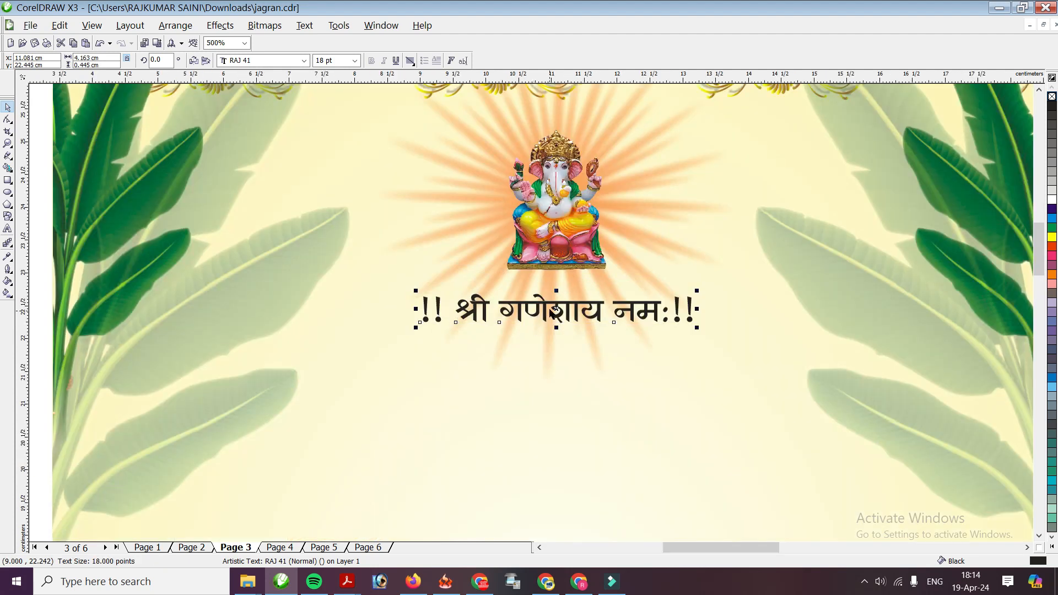
{"action": "left_click_drag", "start_coordinate": [545, 305], "coordinate": [539, 305]}
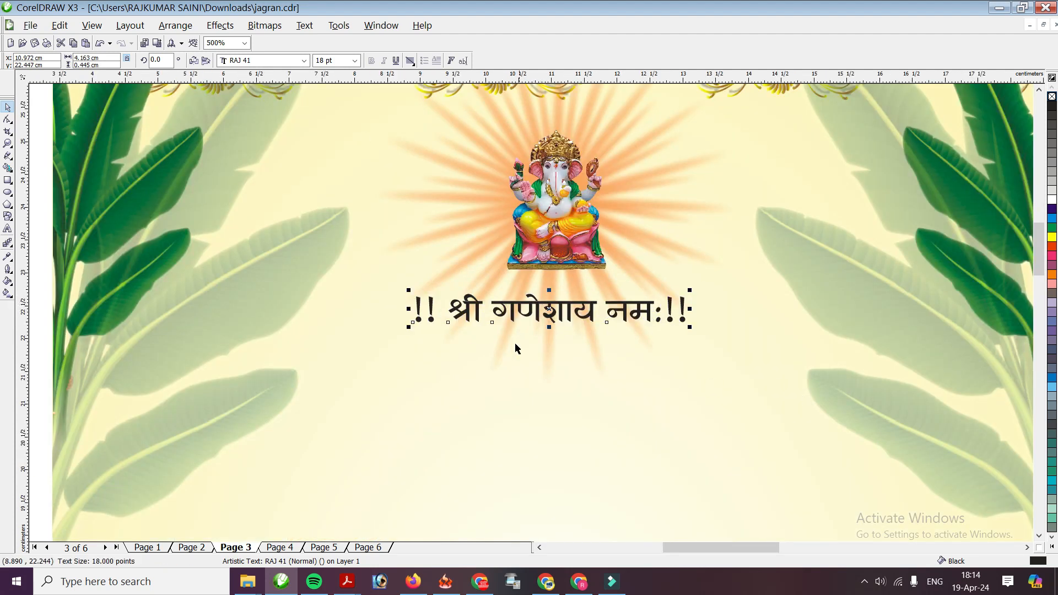
Colour the heading dark blue after comparing green and red
{"action": "left_click", "coordinate": [1051, 212]}
{"action": "left_click", "coordinate": [1052, 227]}
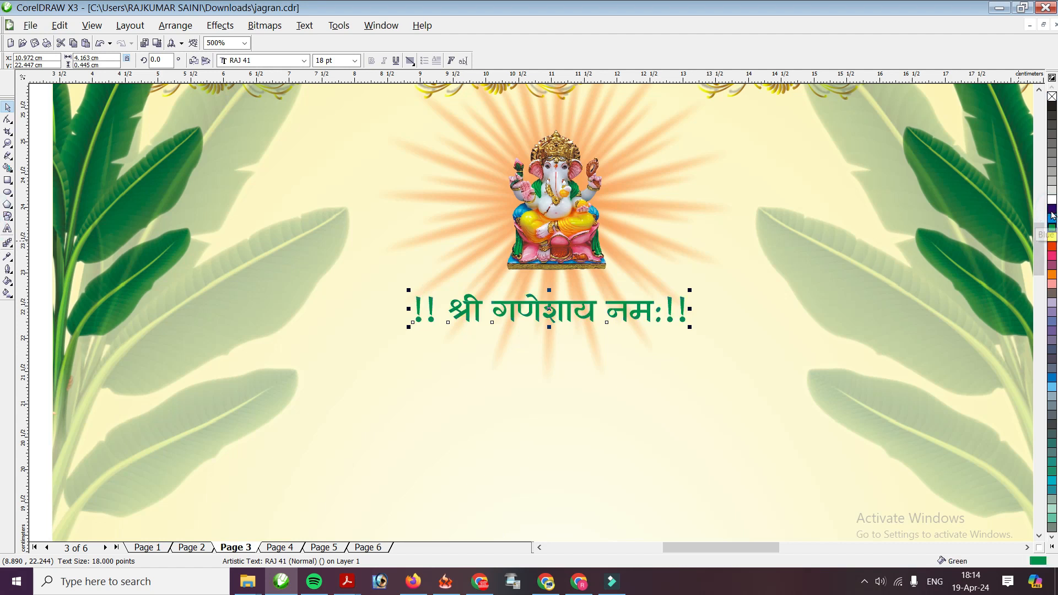
{"action": "left_click", "coordinate": [1052, 246]}
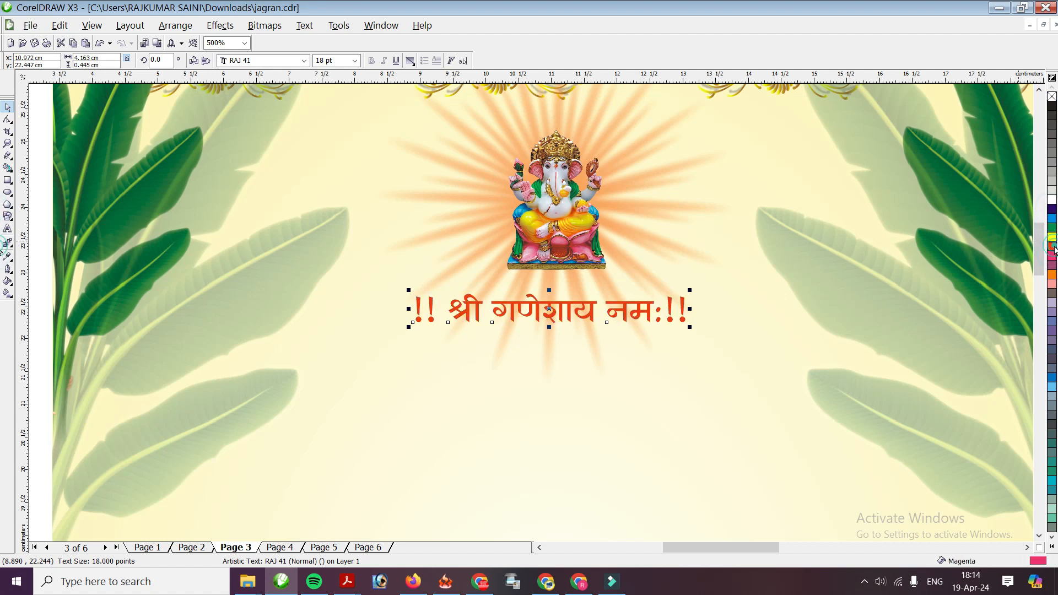
{"action": "left_click", "coordinate": [1051, 212]}
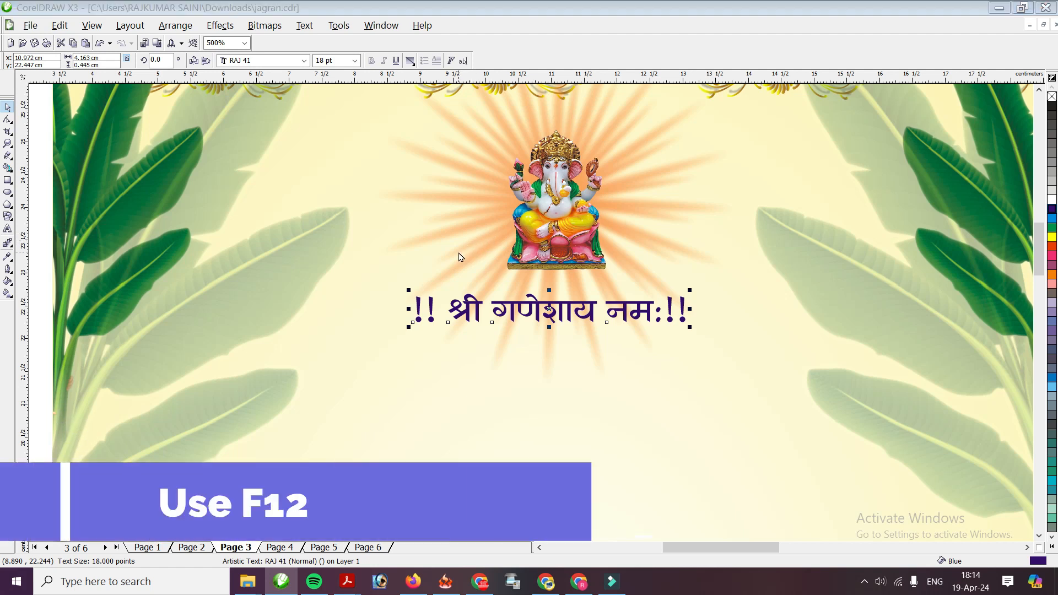
{"action": "key", "text": "F12"}
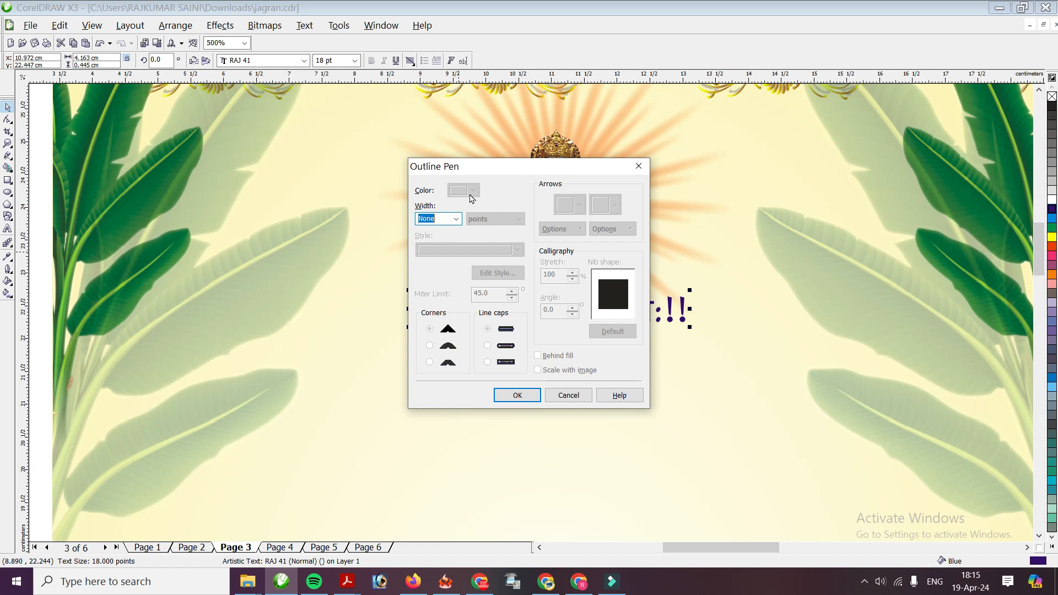
Give the heading a 2.0 pt white outline, rounded corners and caps, drawn behind the fill
{"action": "left_click", "coordinate": [457, 219]}
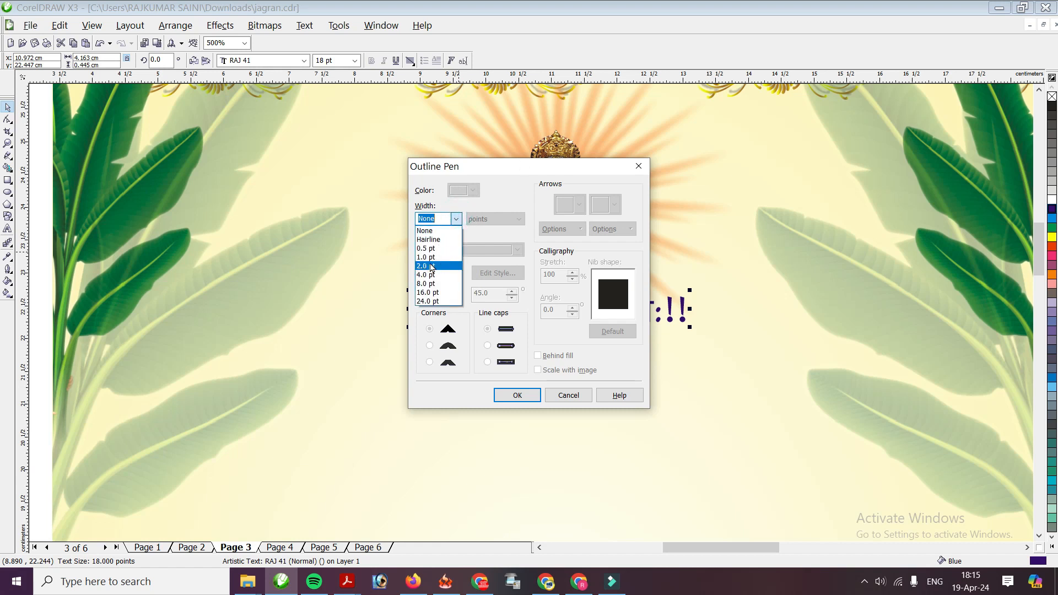
{"action": "left_click", "coordinate": [435, 267]}
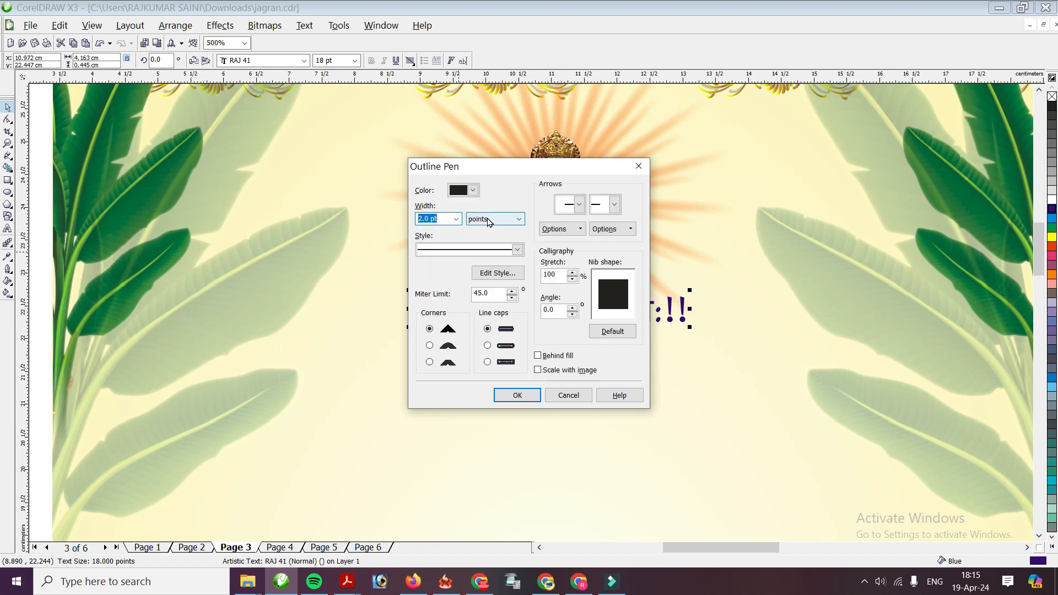
{"action": "left_click", "coordinate": [473, 190]}
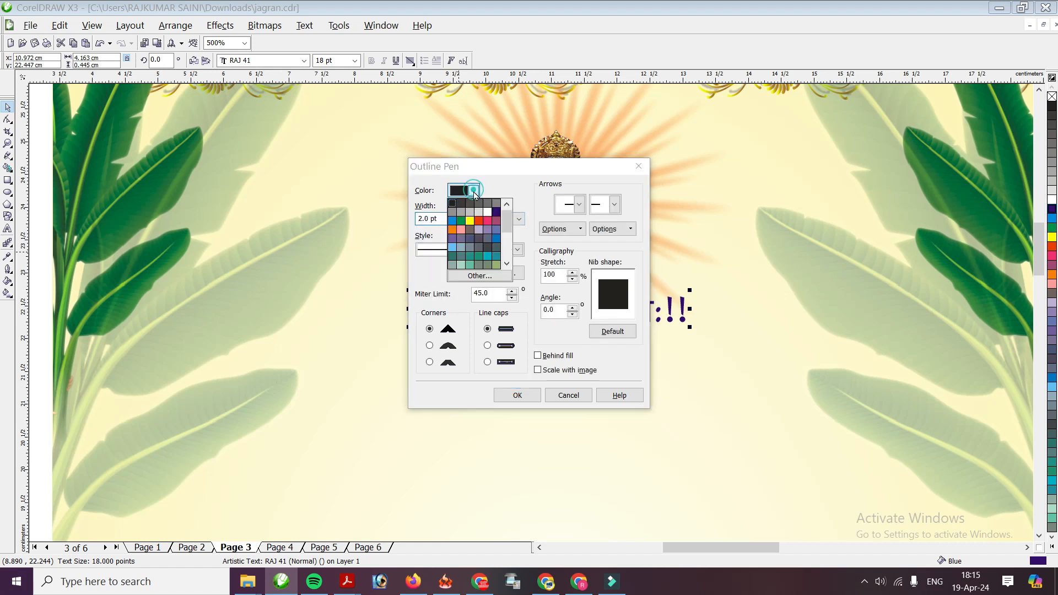
{"action": "left_click", "coordinate": [488, 213]}
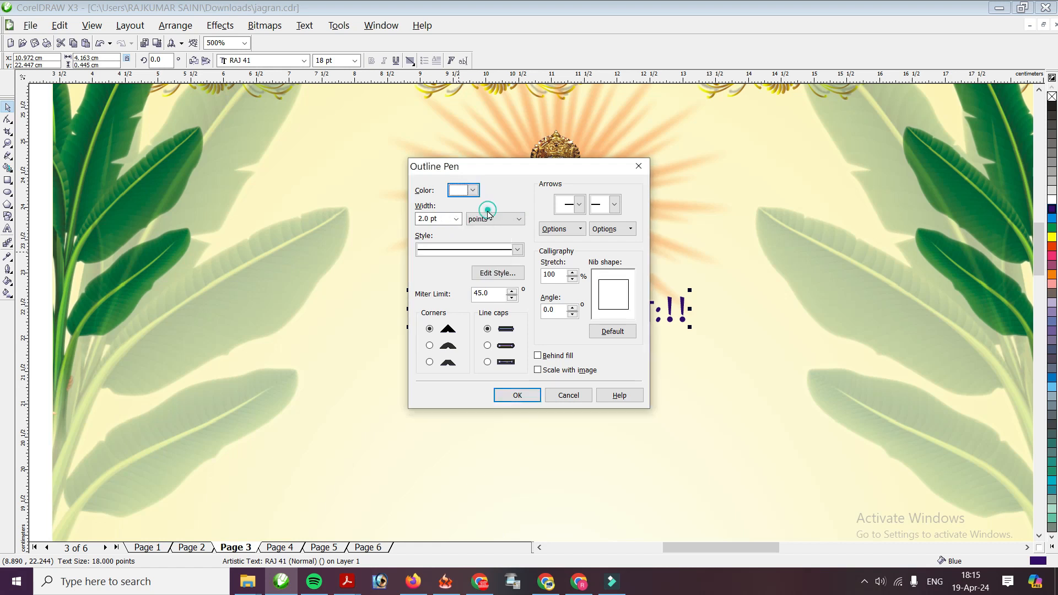
{"action": "left_click", "coordinate": [488, 345]}
{"action": "left_click", "coordinate": [429, 345]}
{"action": "left_click", "coordinate": [538, 356]}
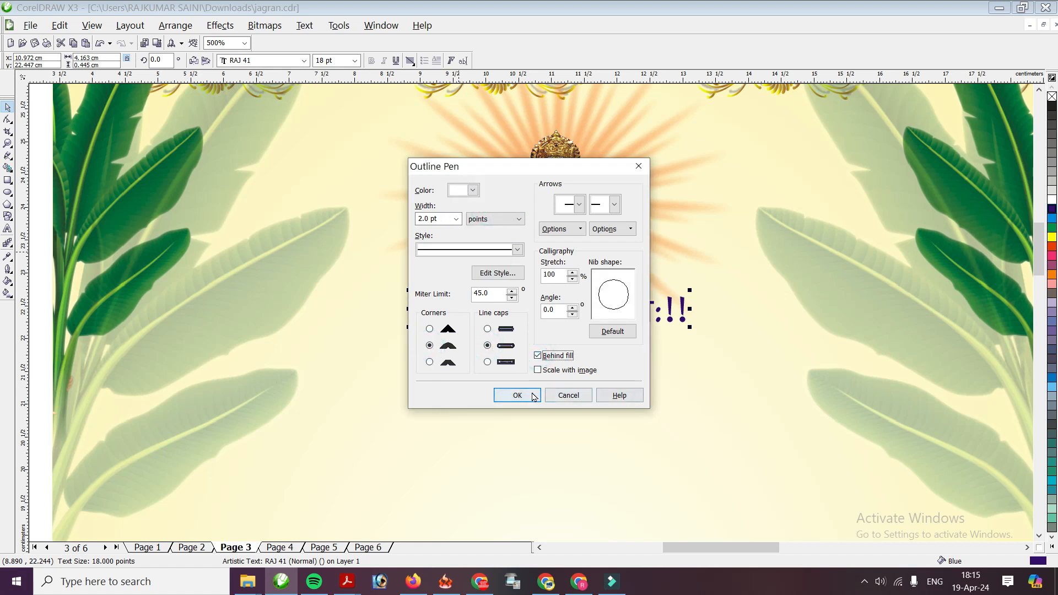
{"action": "left_click", "coordinate": [520, 396]}
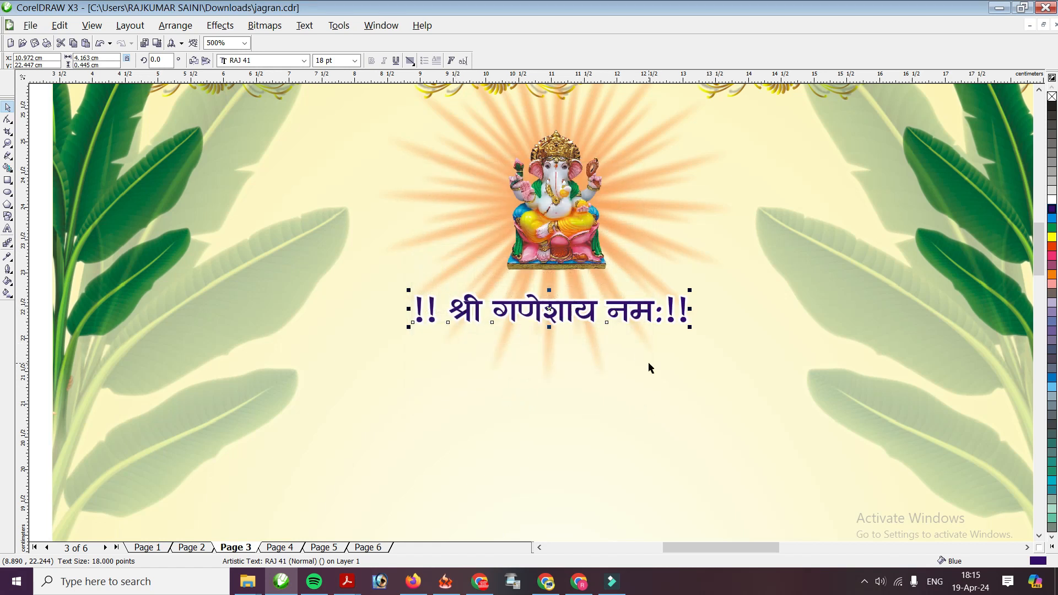
Duplicate the heading and retype it as 'तेरी ज्योति से नूर मिलता है, दिल और दिमाग को शुरूर मिलता है।'
{"action": "left_click", "coordinate": [637, 313]}
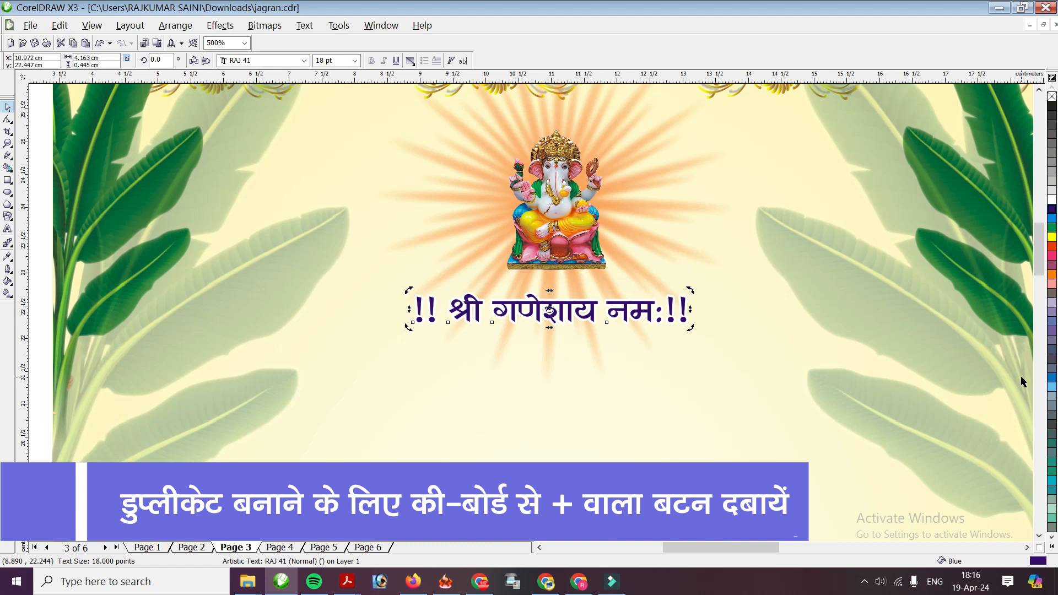
{"action": "key", "text": "KP_Add"}
{"action": "key", "text": "Down"}
{"action": "key", "text": "Down"}
{"action": "key", "text": "Down"}
{"action": "key", "text": "Left"}
{"action": "key", "text": "Left"}
{"action": "key", "text": "Left"}
{"action": "key", "text": "Left"}
{"action": "key", "text": "Left"}
{"action": "key", "text": "Left"}
{"action": "key", "text": "Left"}
{"action": "key", "text": "Left"}
{"action": "key", "text": "Left"}
{"action": "key", "text": "Left"}
{"action": "key", "text": "Left"}
{"action": "key", "text": "Left"}
{"action": "key", "text": "Left"}
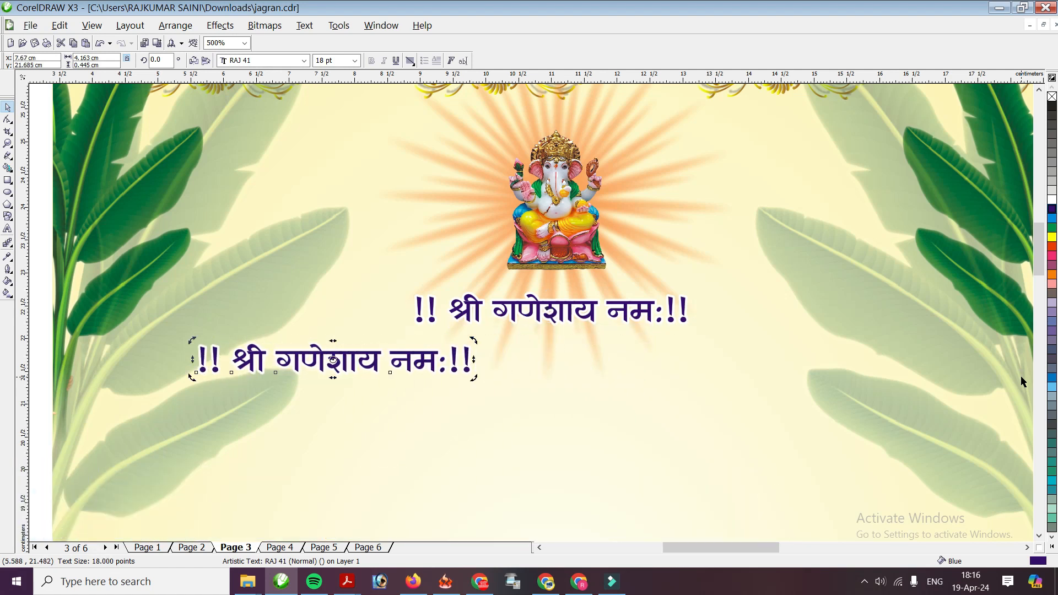
{"action": "double_click", "coordinate": [198, 360]}
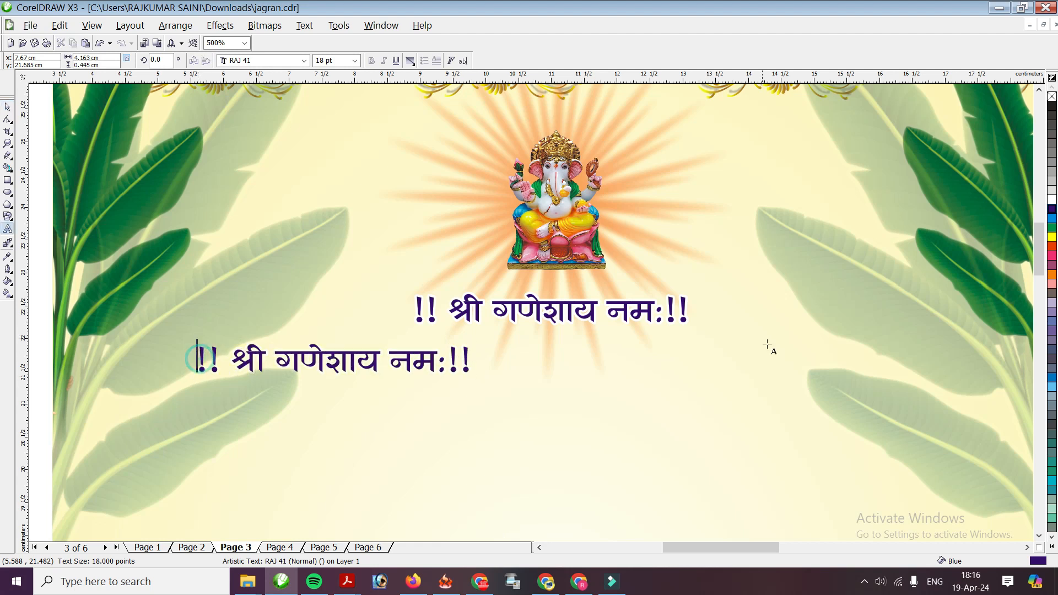
{"action": "type", "text": "त"}
{"action": "key", "text": "shift+End"}
{"action": "type", "text": "े"}
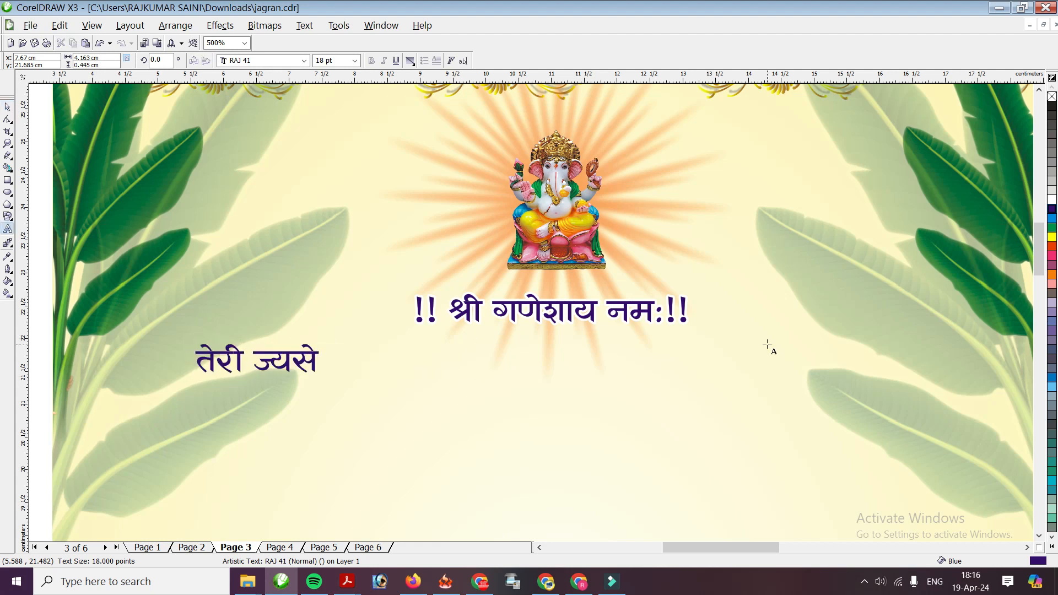
{"action": "type", "text": "री ज्योति से नूर मिलता है, दिल और दिमाग को शुरूर मिलता है।"}
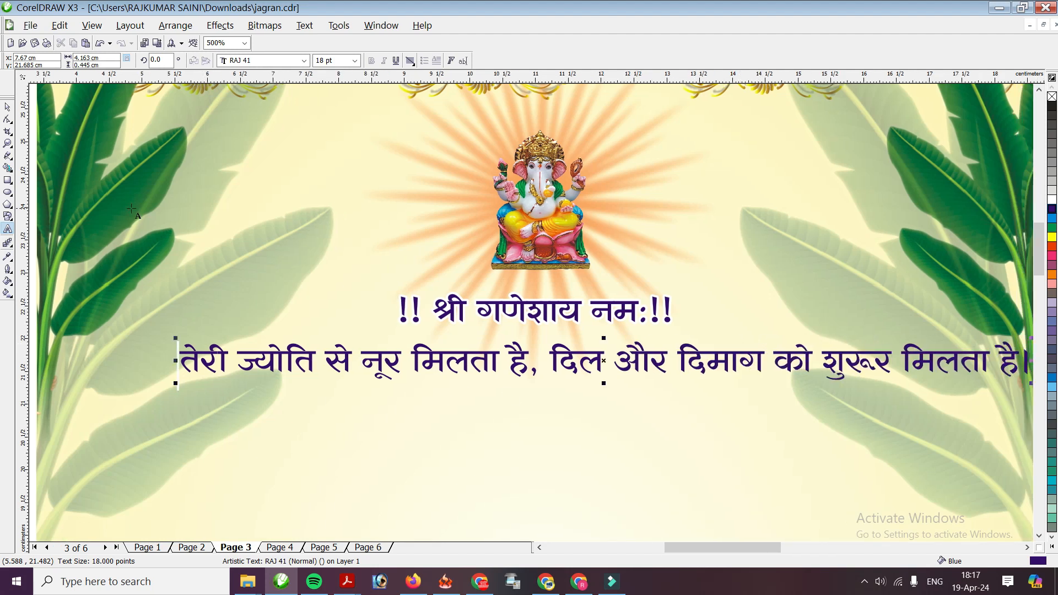
{"action": "left_click", "coordinate": [9, 108]}
{"action": "key", "text": "F3"}
{"action": "key", "text": "Left"}
{"action": "key", "text": "Left"}
{"action": "key", "text": "Left"}
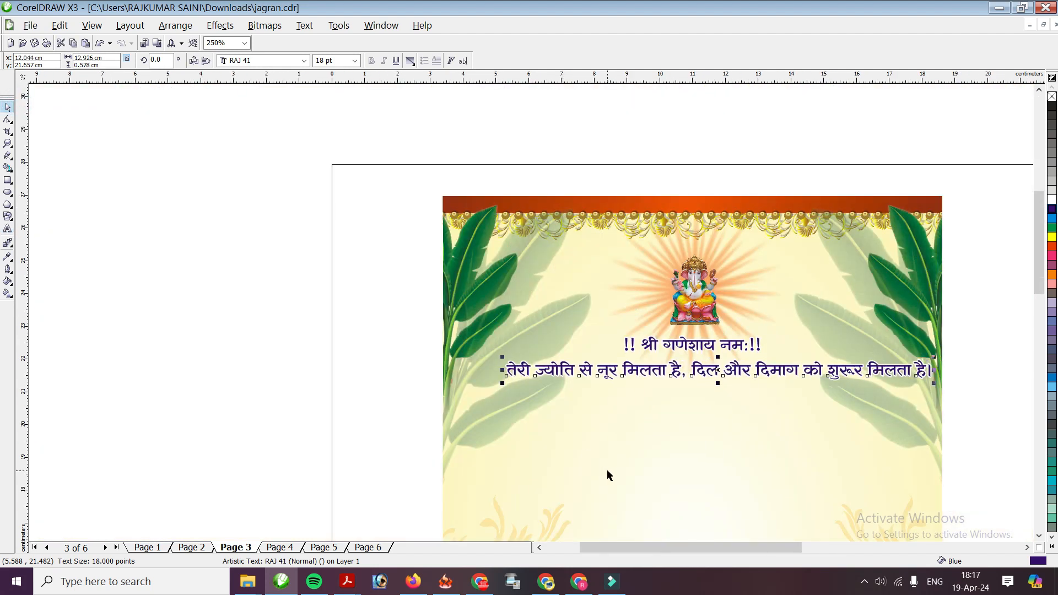
Set the verse to 15 pt, add the line 'चौखट पर तेरी, सिर झुकाने से मन को सुकून मिलता है।।', and centre both
{"action": "left_click", "coordinate": [354, 60]}
{"action": "left_click", "coordinate": [334, 152]}
{"action": "key", "text": "Right"}
{"action": "scroll", "coordinate": [689, 359], "scroll_direction": "up", "scroll_amount": 1}
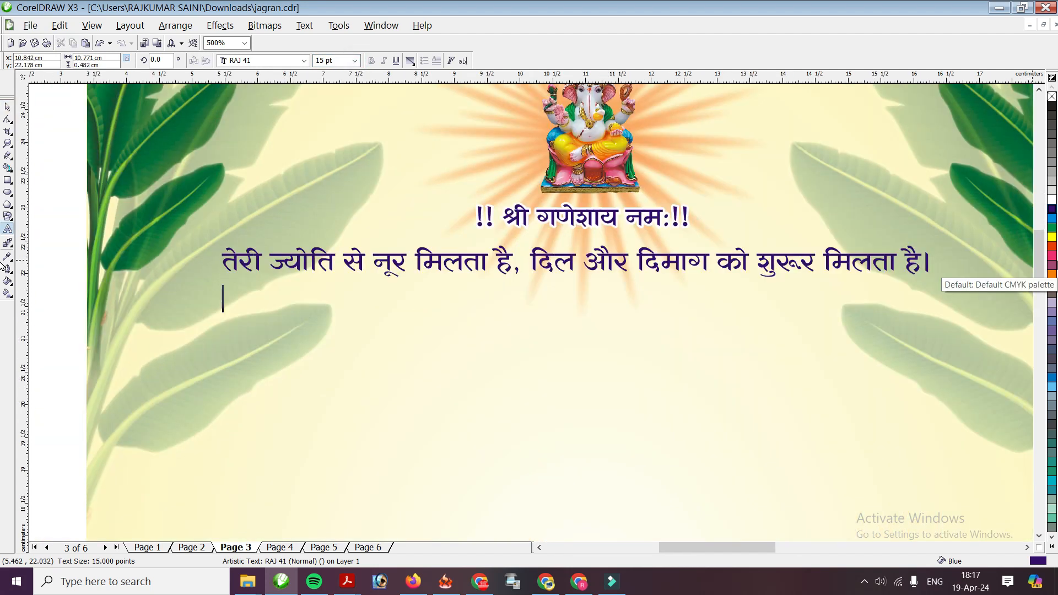
{"action": "type", "text": "चाा"}
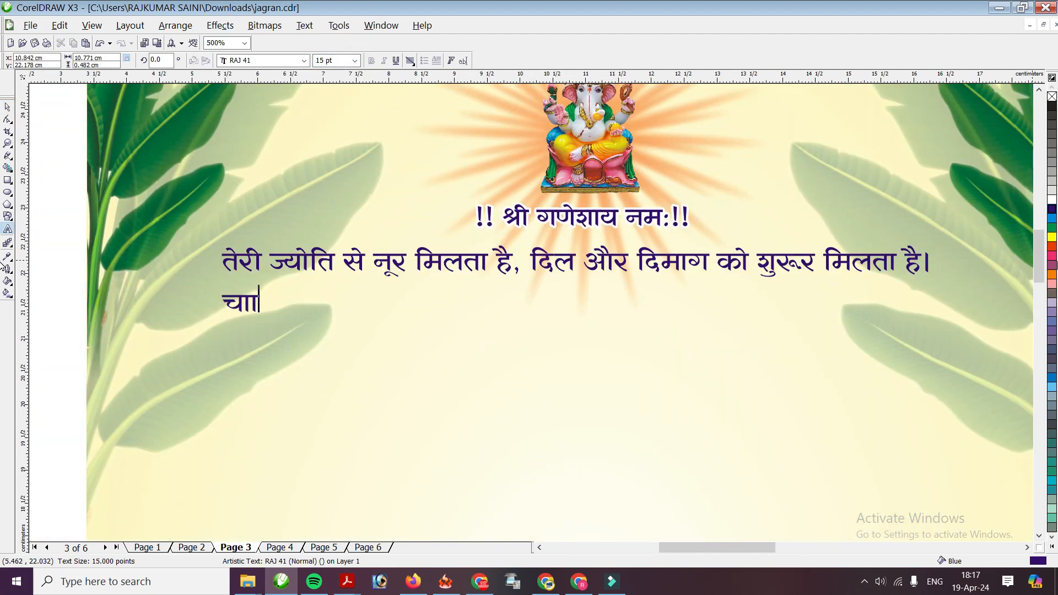
{"action": "type", "text": "ैखट पर तेरी, सिर झुकाने से"}
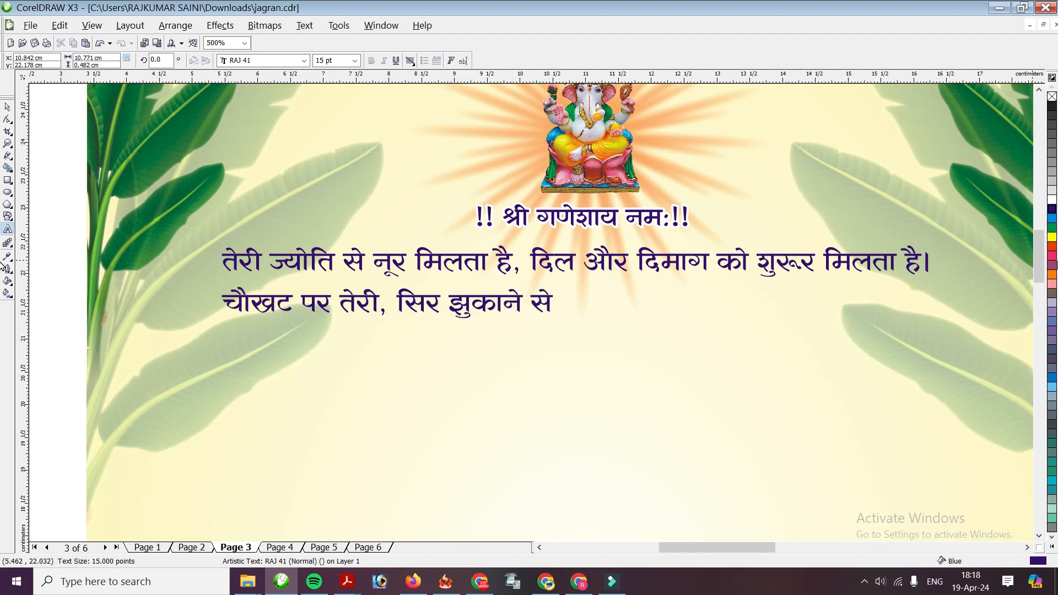
{"action": "type", "text": " मन को सुकून मिलता है।।"}
{"action": "left_click", "coordinate": [8, 107]}
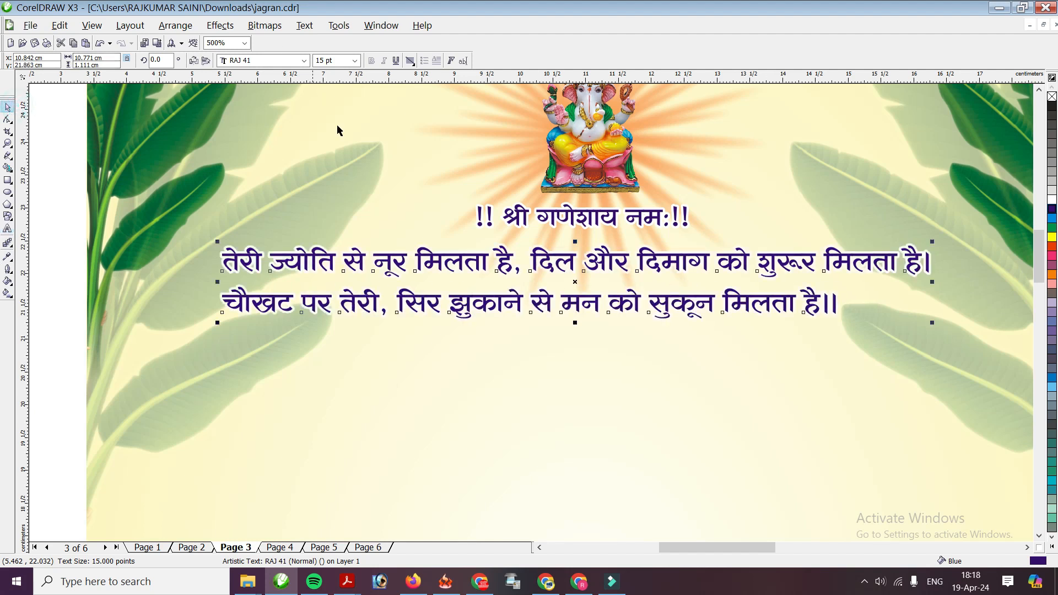
{"action": "left_click", "coordinate": [411, 63]}
{"action": "left_click", "coordinate": [438, 106]}
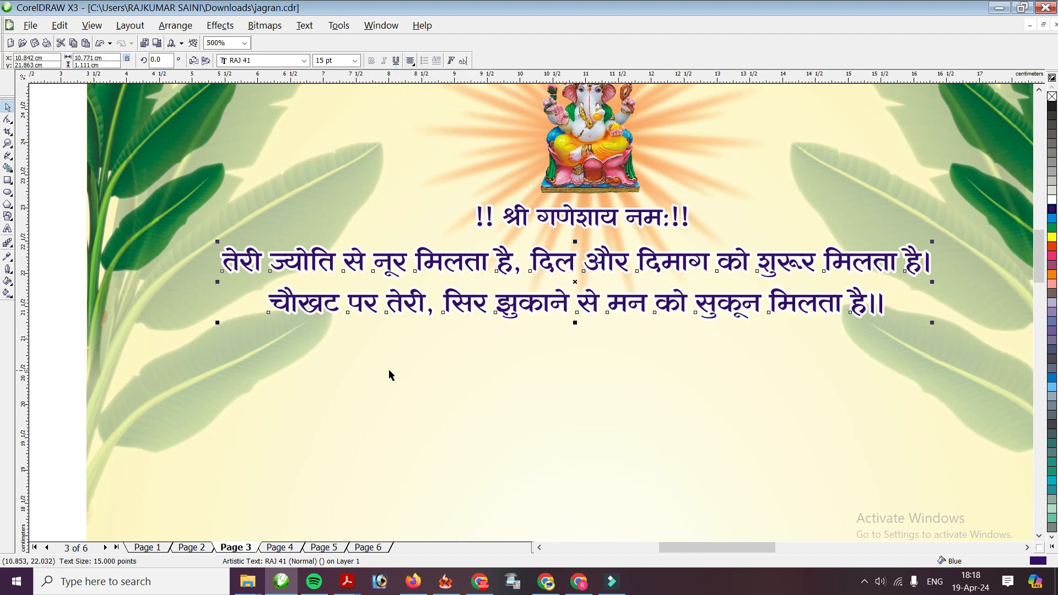
Duplicate the title below the verse and retype it as 'स्नेह मान्यवर,'
{"action": "left_click", "coordinate": [516, 220]}
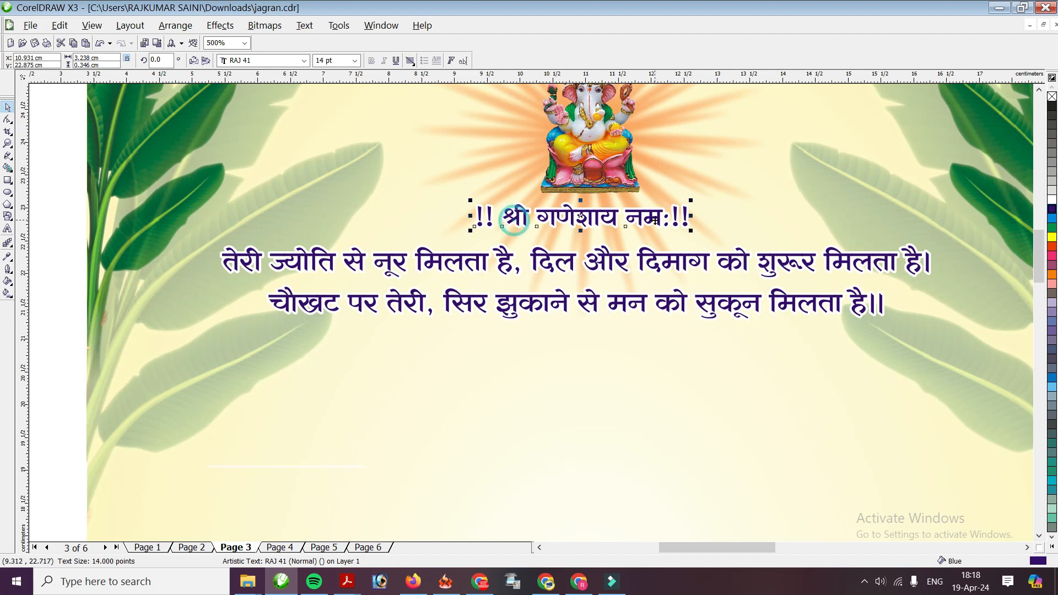
{"action": "key", "text": "KP_Add"}
{"action": "key", "text": "Down"}
{"action": "key", "text": "Down"}
{"action": "key", "text": "Down"}
{"action": "key", "text": "Down"}
{"action": "key", "text": "Down"}
{"action": "key", "text": "Down"}
{"action": "key", "text": "Down"}
{"action": "key", "text": "Down"}
{"action": "key", "text": "Down"}
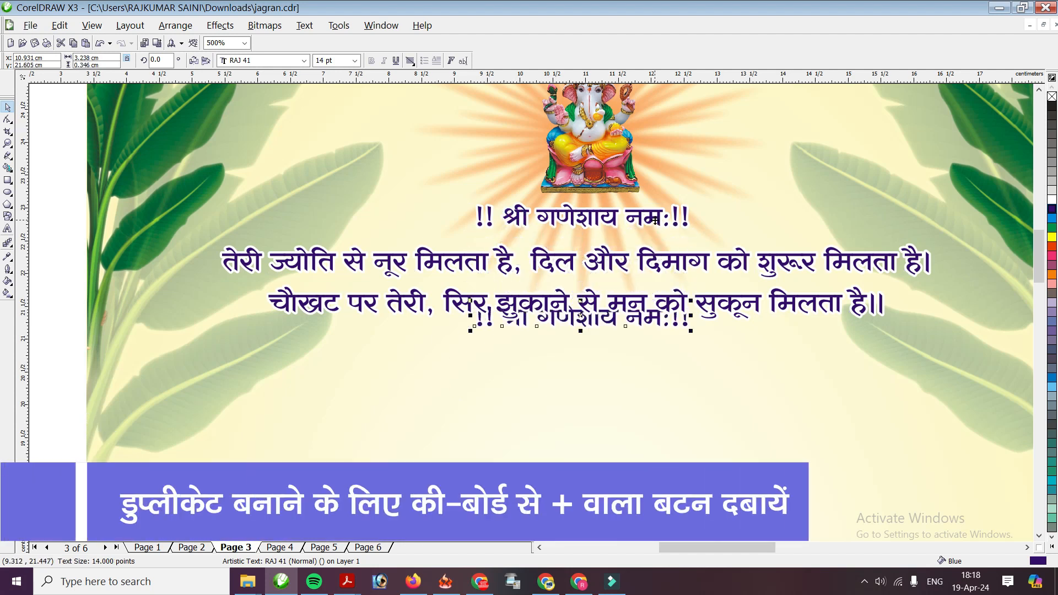
{"action": "key", "text": "Left"}
{"action": "key", "text": "Left"}
{"action": "key", "text": "Left"}
{"action": "key", "text": "Left"}
{"action": "key", "text": "Left"}
{"action": "key", "text": "Left"}
{"action": "key", "text": "Left"}
{"action": "key", "text": "Left"}
{"action": "key", "text": "Left"}
{"action": "key", "text": "Left"}
{"action": "key", "text": "Left"}
{"action": "key", "text": "Left"}
{"action": "key", "text": "Left"}
{"action": "key", "text": "Left"}
{"action": "key", "text": "Left"}
{"action": "key", "text": "Left"}
{"action": "key", "text": "Left"}
{"action": "key", "text": "Left"}
{"action": "key", "text": "Left"}
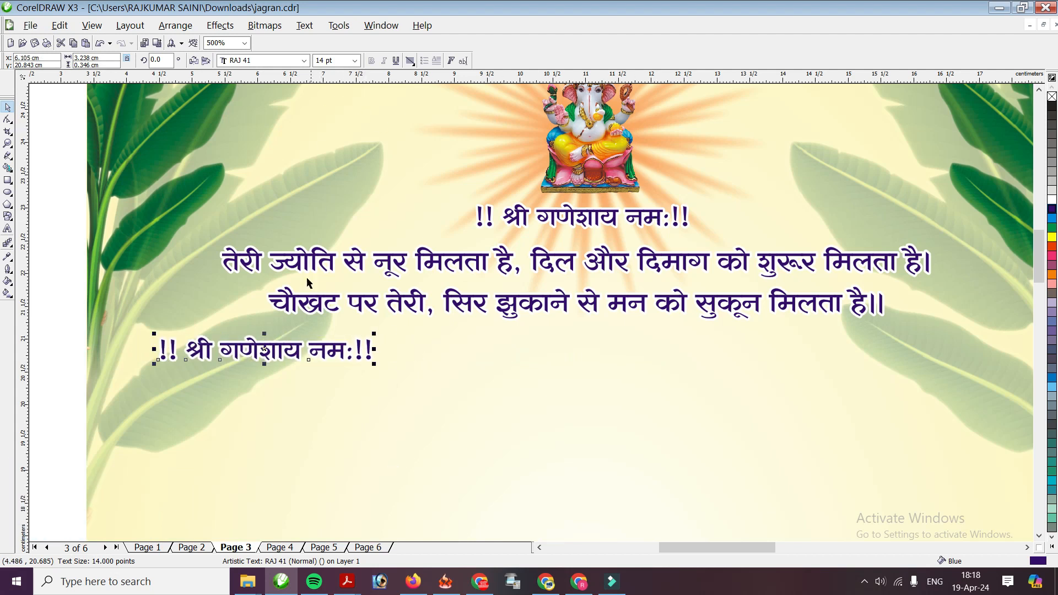
{"action": "double_click", "coordinate": [163, 349]}
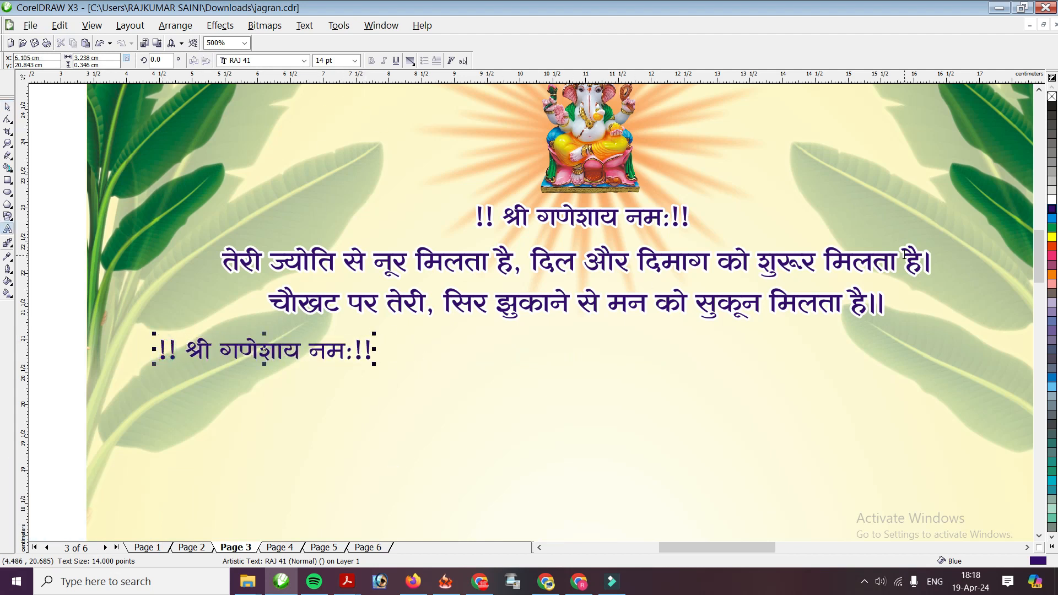
{"action": "type", "text": "स्ने"}
{"action": "key", "text": "ctrl+shift+End"}
{"action": "key", "text": "Delete"}
{"action": "type", "text": "ह मान्यवर,"}
{"action": "key", "text": "Return"}
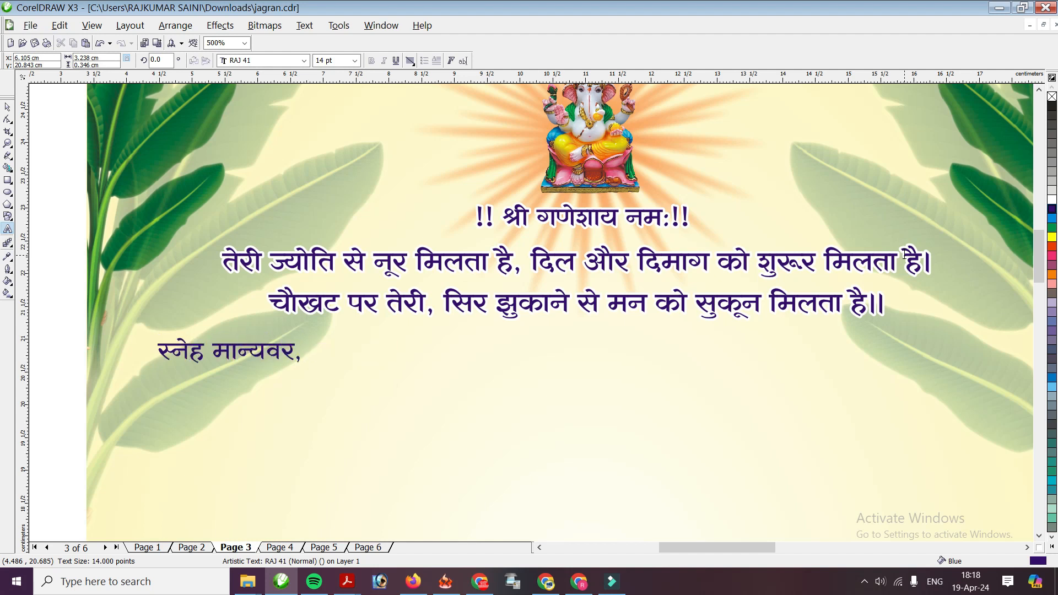
{"action": "key", "text": "BackSpace"}
{"action": "key", "text": "ctrl+space"}
Add the RAJ 05 line 'जगत जननी माँ भगवती जी की असीम अनुकम्पा से' beneath the greeting
{"action": "key", "text": "ctrl+d"}
{"action": "key", "text": "F8"}
{"action": "key", "text": "ctrl+a"}
{"action": "type", "text": "जगत जननी माँ"}
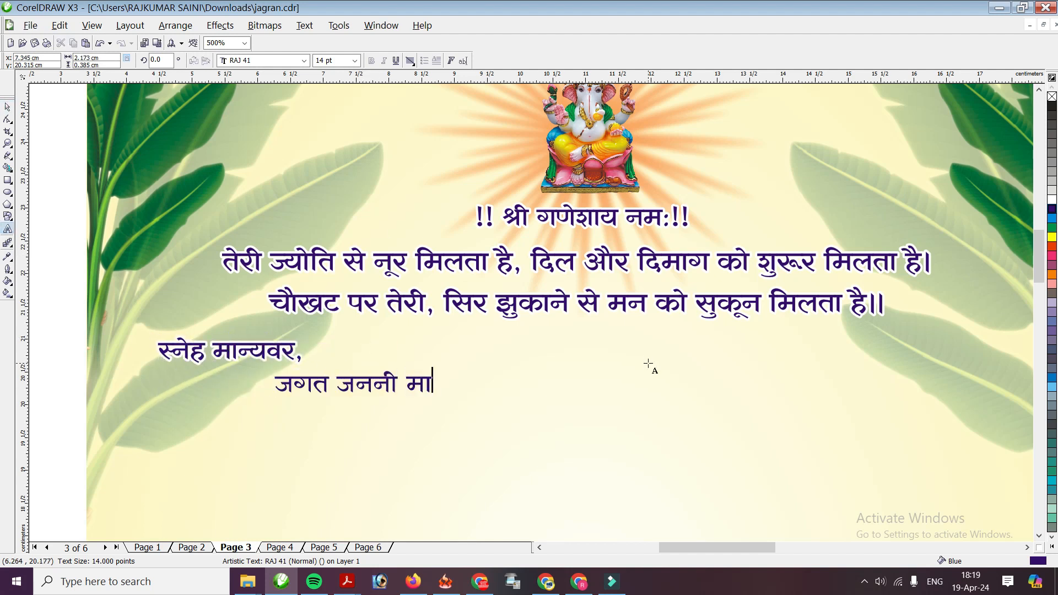
{"action": "type", "text": " भगवती जी"}
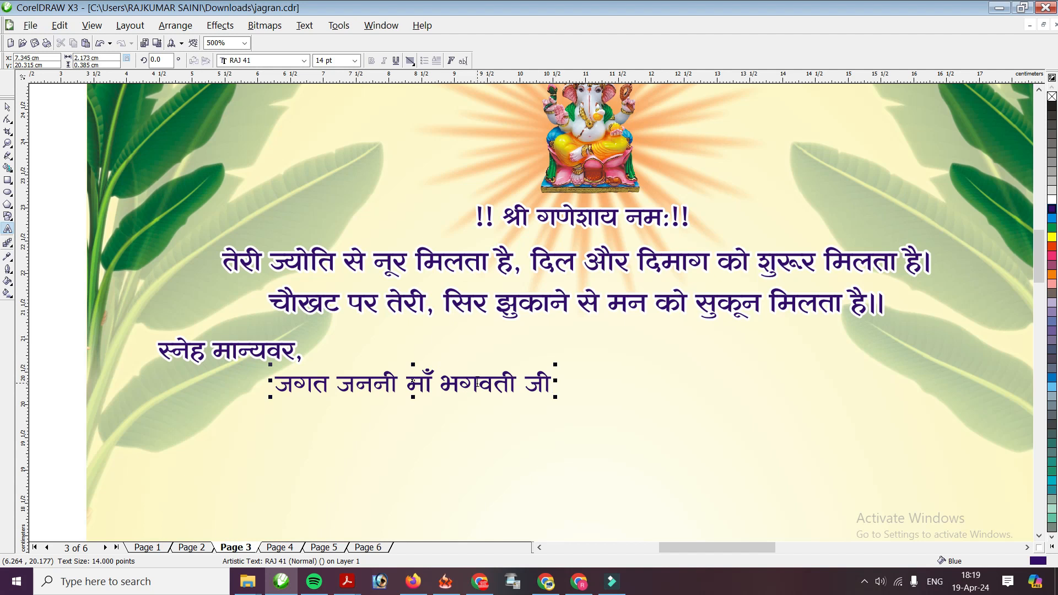
{"action": "type", "text": " की असीम अनुकम्पा से"}
{"action": "key", "text": "ctrl+space"}
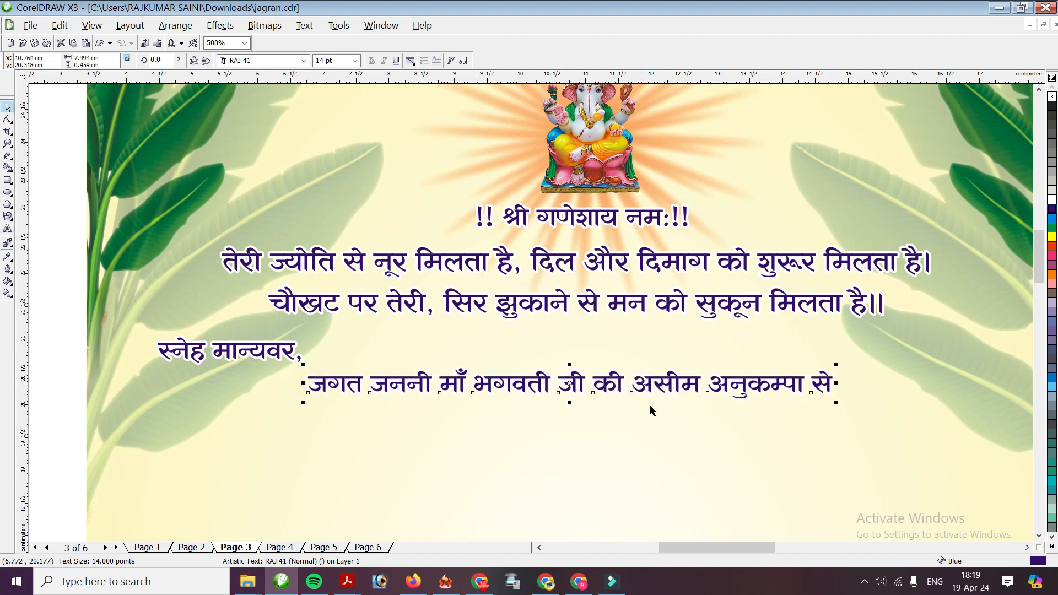
{"action": "left_click", "coordinate": [304, 61]}
{"action": "type", "text": "RAJ"}
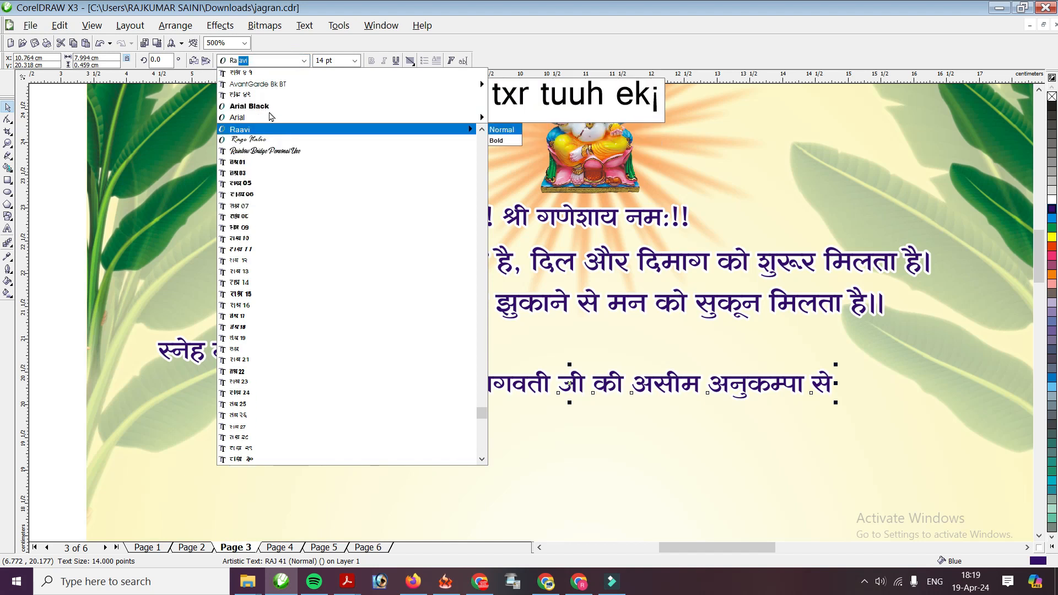
{"action": "key", "text": "Down"}
{"action": "key", "text": "Down"}
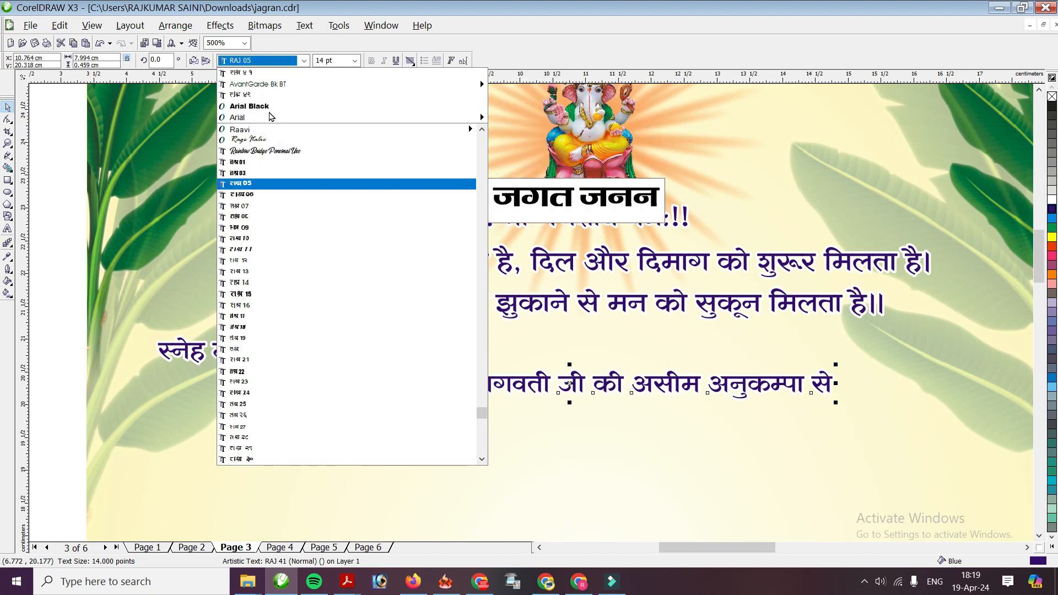
{"action": "key", "text": "Return"}
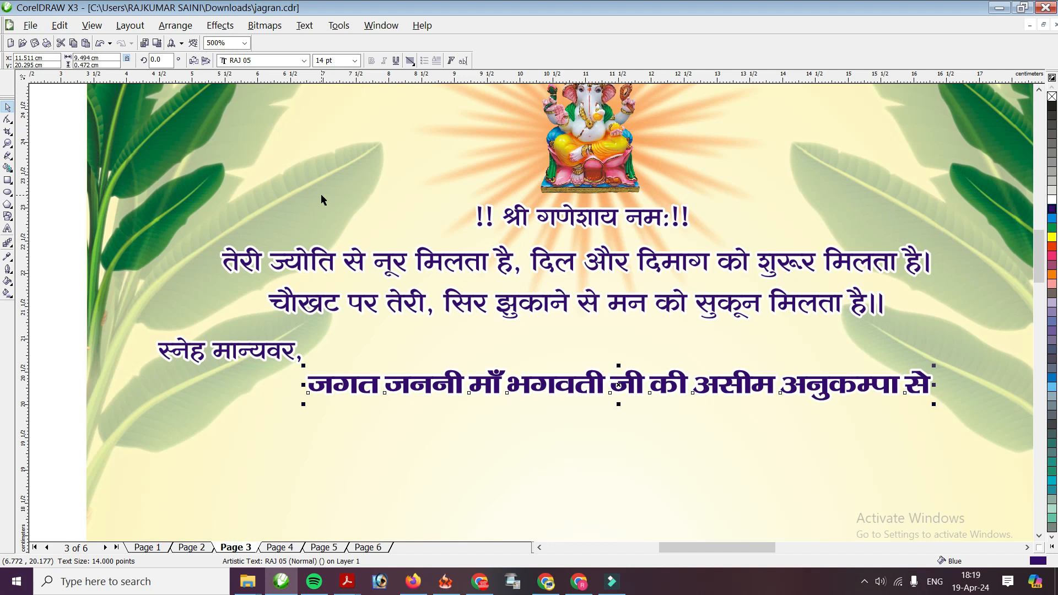
{"action": "key", "text": "Left"}
{"action": "key", "text": "Left"}
{"action": "key", "text": "Left"}
{"action": "left_click_drag", "start_coordinate": [494, 383], "coordinate": [500, 390]}
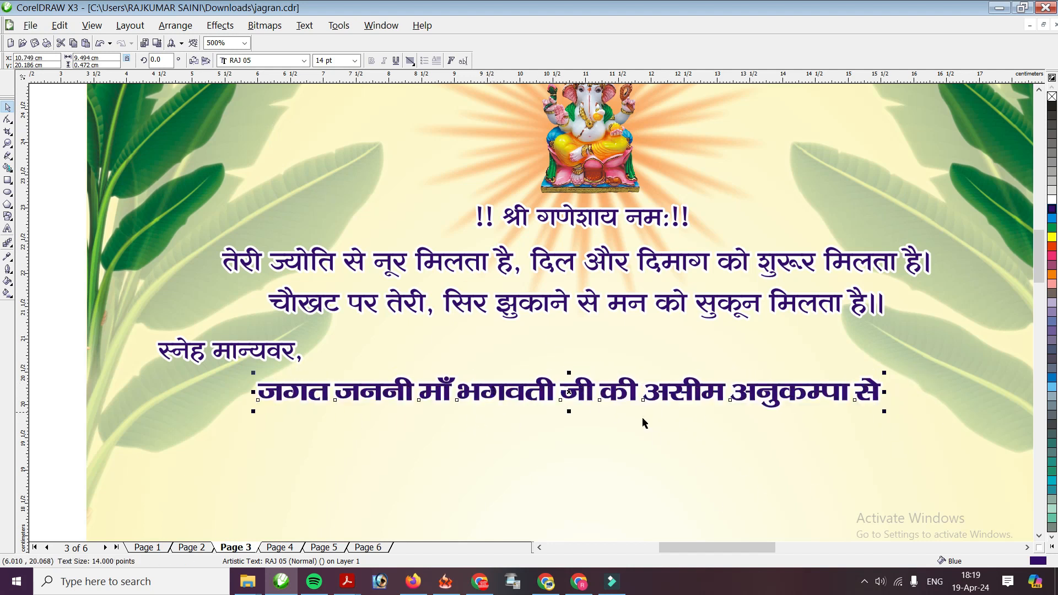
Place a copy of the greeting line under the blessing line
{"action": "left_click", "coordinate": [210, 343]}
{"action": "key", "text": "F3"}
{"action": "key", "text": "KP_Add"}
{"action": "key", "text": "Down"}
{"action": "key", "text": "Down"}
{"action": "key", "text": "Down"}
{"action": "key", "text": "Down"}
{"action": "key", "text": "Down"}
{"action": "key", "text": "Down"}
{"action": "key", "text": "Down"}
{"action": "key", "text": "Down"}
{"action": "key", "text": "Down"}
{"action": "key", "text": "Down"}
{"action": "key", "text": "Down"}
{"action": "key", "text": "Down"}
{"action": "key", "text": "Down"}
{"action": "key", "text": "Down"}
{"action": "key", "text": "Up"}
{"action": "key", "text": "Up"}
{"action": "key", "text": "Up"}
{"action": "key", "text": "Up"}
{"action": "key", "text": "Up"}
{"action": "key", "text": "Up"}
{"action": "key", "text": "Up"}
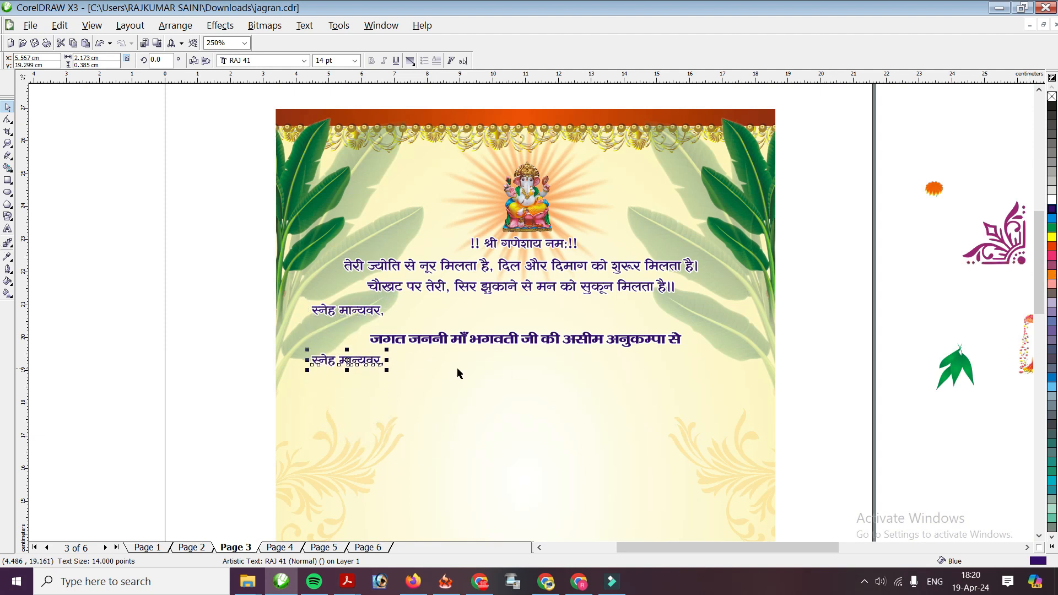
Retype the greeting copy as 'नगरकोट देवी दर्शन व जात', centred and enlarged to about 30.6 pt
{"action": "scroll", "coordinate": [396, 378], "scroll_direction": "up", "scroll_amount": 1}
{"action": "double_click", "coordinate": [378, 282]}
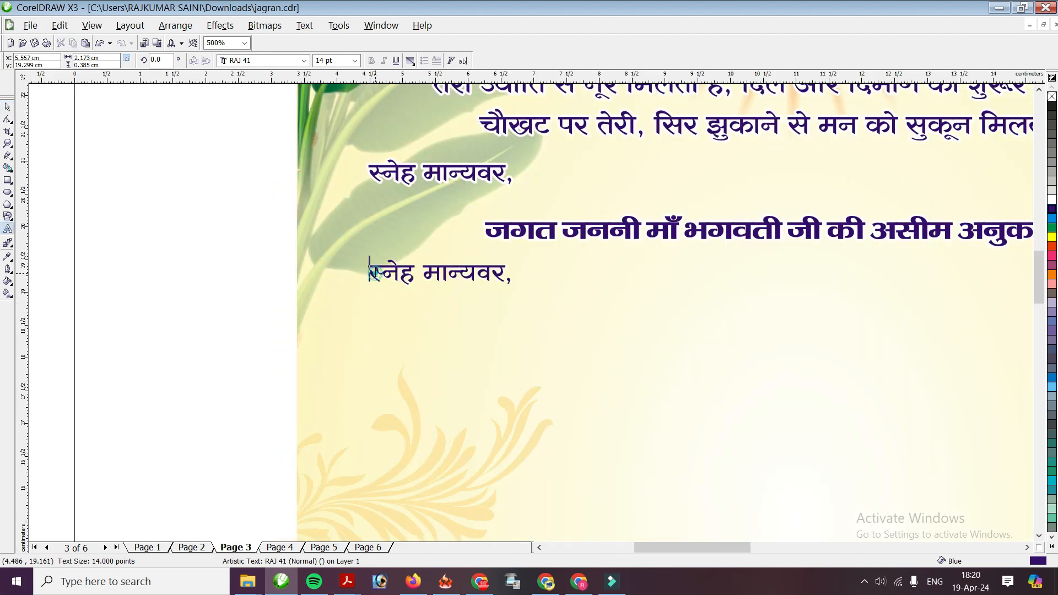
{"action": "type", "text": "नगर"}
{"action": "key", "text": "shift+End"}
{"action": "type", "text": "कोट देवी दर्शन व जात"}
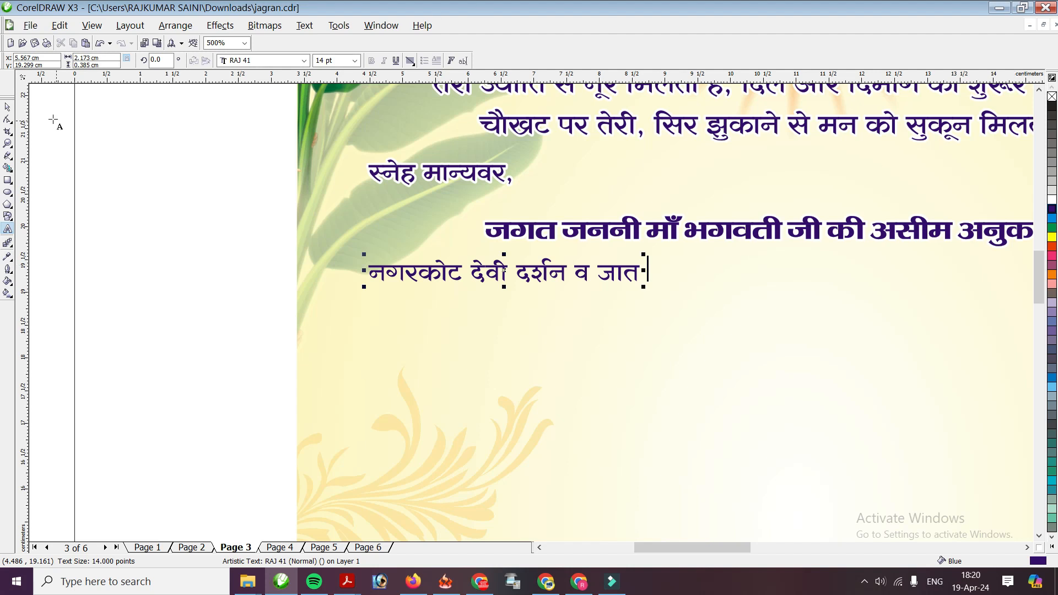
{"action": "left_click", "coordinate": [7, 106]}
{"action": "left_click_drag", "start_coordinate": [635, 271], "coordinate": [902, 291]}
{"action": "key", "text": "F3"}
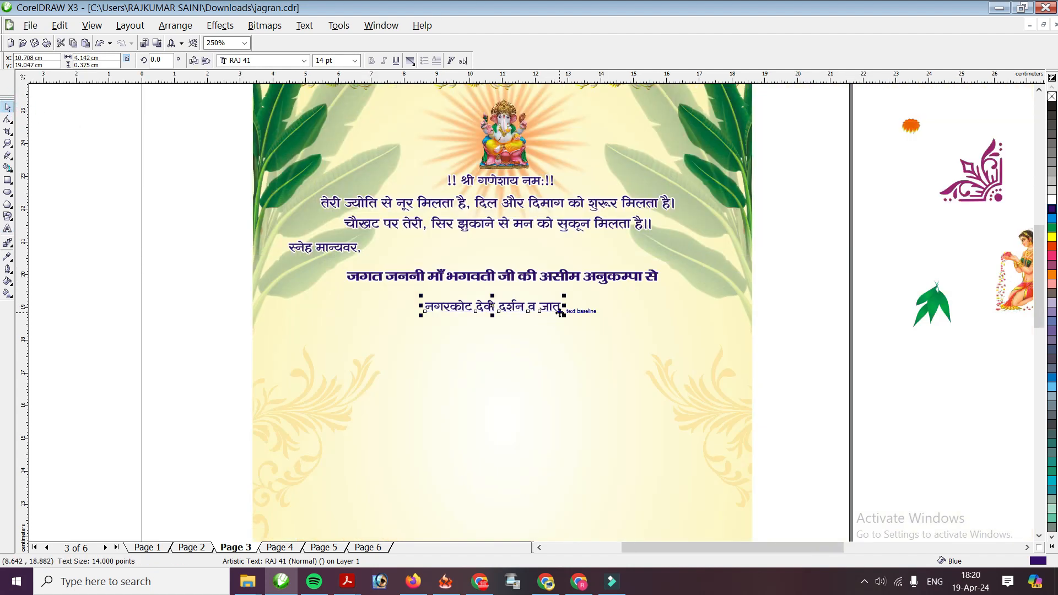
{"action": "left_click_drag", "start_coordinate": [564, 315], "coordinate": [645, 323]}
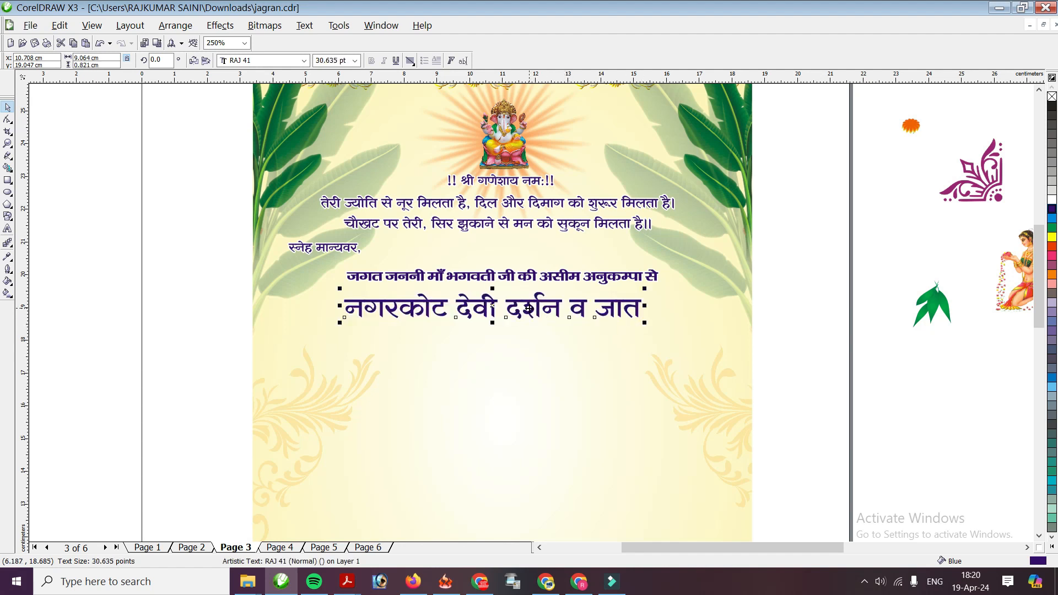
{"action": "left_click_drag", "start_coordinate": [513, 310], "coordinate": [516, 318]}
Set the heading's font to RAJ 15 and place a blessing-line copy beneath it
{"action": "left_click", "coordinate": [303, 61]}
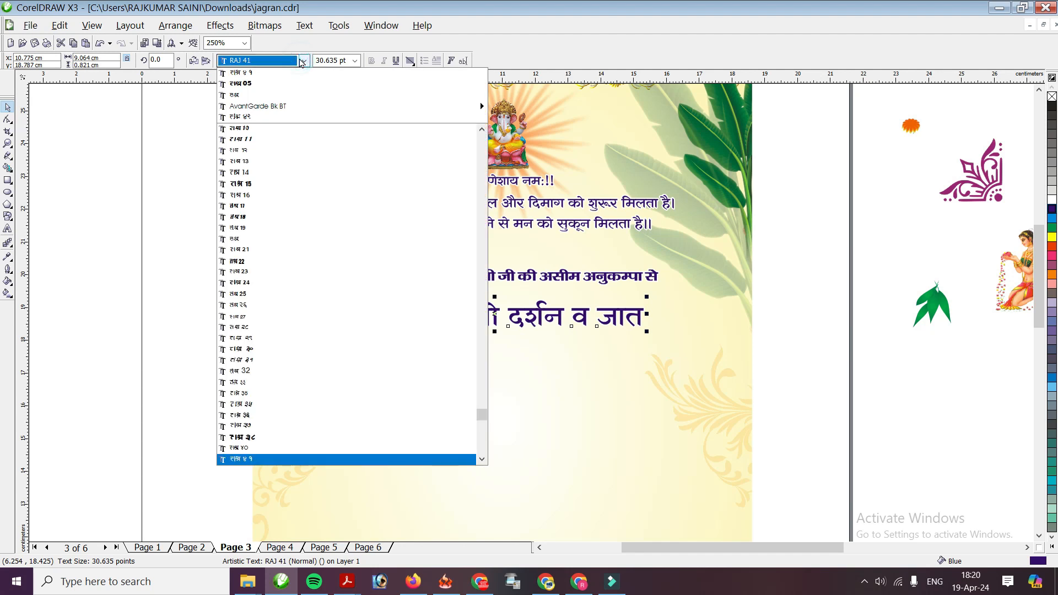
{"action": "key", "text": "Up"}
{"action": "key", "text": "Up"}
{"action": "key", "text": "Up"}
{"action": "key", "text": "Up"}
{"action": "key", "text": "Up"}
{"action": "key", "text": "Up"}
{"action": "key", "text": "Up"}
{"action": "key", "text": "Up"}
{"action": "key", "text": "Up"}
{"action": "key", "text": "Up"}
{"action": "key", "text": "Up"}
{"action": "key", "text": "Up"}
{"action": "key", "text": "Up"}
{"action": "key", "text": "Up"}
{"action": "key", "text": "Up"}
{"action": "left_click", "coordinate": [302, 60]}
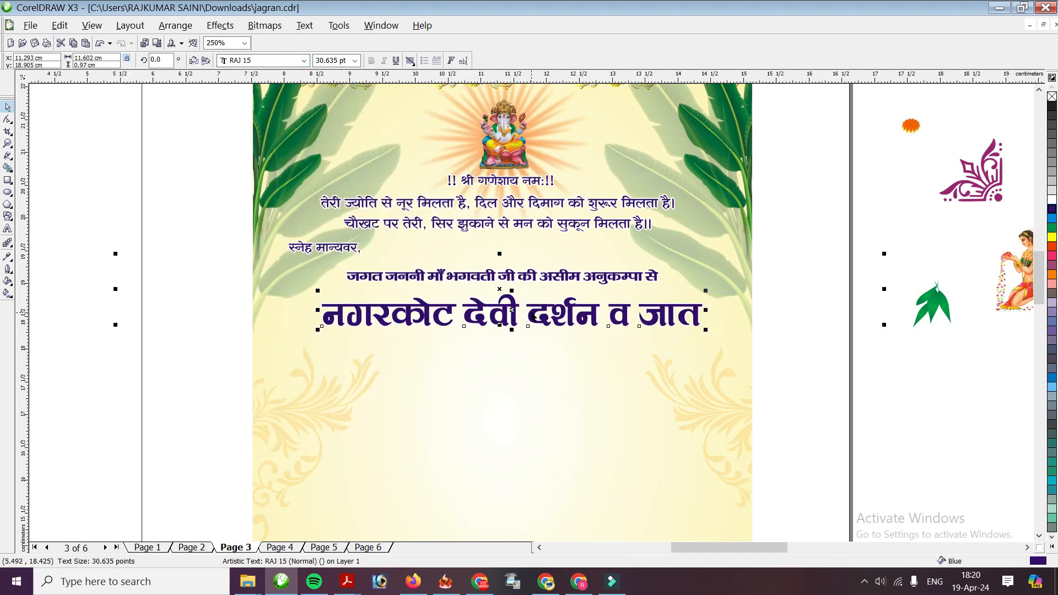
{"action": "scroll", "coordinate": [555, 329], "scroll_direction": "up", "scroll_amount": 1}
{"action": "scroll", "coordinate": [489, 282], "scroll_direction": "down", "scroll_amount": 1}
{"action": "left_click", "coordinate": [517, 270]}
{"action": "key", "text": "KP_Add"}
{"action": "key", "text": "Down"}
{"action": "key", "text": "Down"}
{"action": "key", "text": "Down"}
{"action": "key", "text": "Down"}
{"action": "key", "text": "Down"}
{"action": "key", "text": "Down"}
{"action": "key", "text": "Down"}
{"action": "key", "text": "Down"}
{"action": "key", "text": "Down"}
{"action": "key", "text": "Down"}
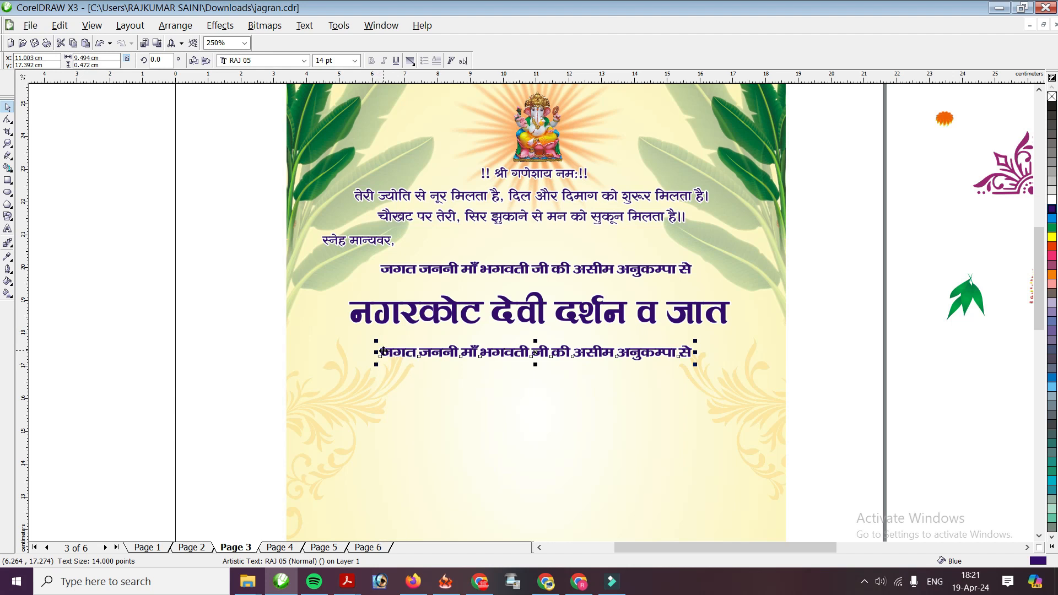
Change the blessing copy to 'के उपलक्ष में' and centre it under the heading
{"action": "double_click", "coordinate": [383, 352]}
{"action": "key", "text": "Delete"}
{"action": "key", "text": "Delete"}
{"action": "key", "text": "Delete"}
{"action": "key", "text": "Delete"}
{"action": "key", "text": "Delete"}
{"action": "key", "text": "Delete"}
{"action": "key", "text": "Delete"}
{"action": "key", "text": "Delete"}
{"action": "key", "text": "Delete"}
{"action": "key", "text": "Delete"}
{"action": "key", "text": "Delete"}
{"action": "key", "text": "Delete"}
{"action": "key", "text": "Delete"}
{"action": "key", "text": "Delete"}
{"action": "key", "text": "Delete"}
{"action": "key", "text": "Delete"}
{"action": "key", "text": "Delete"}
{"action": "key", "text": "Delete"}
{"action": "key", "text": "Delete"}
{"action": "key", "text": "Delete"}
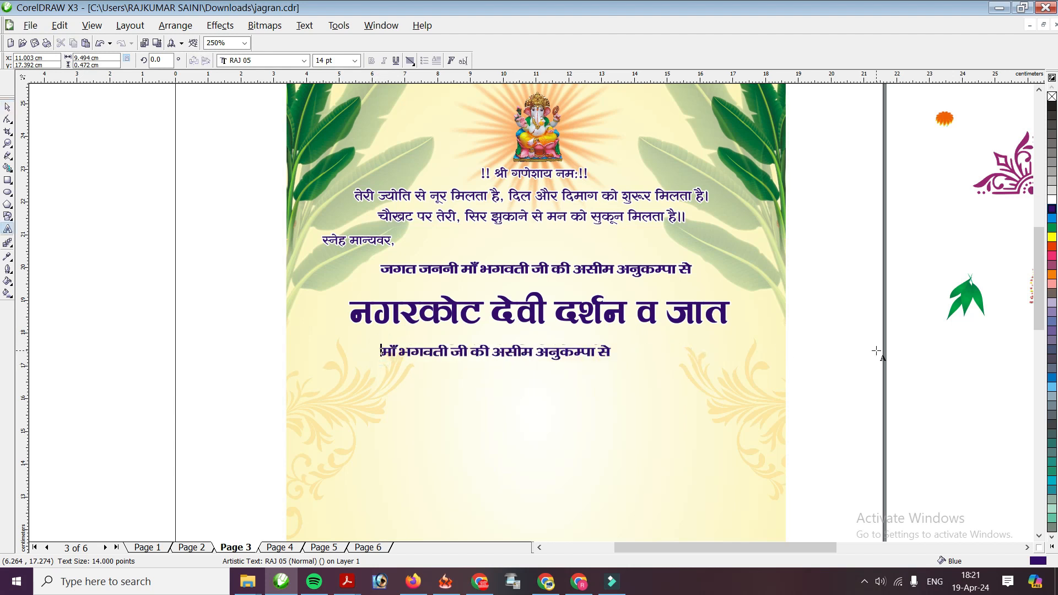
{"action": "key", "text": "Delete"}
{"action": "key", "text": "Delete"}
{"action": "key", "text": "Delete"}
{"action": "key", "text": "Delete"}
{"action": "key", "text": "Delete"}
{"action": "key", "text": "Delete"}
{"action": "key", "text": "Delete"}
{"action": "key", "text": "Delete"}
{"action": "key", "text": "Delete"}
{"action": "key", "text": "Delete"}
{"action": "key", "text": "Delete"}
{"action": "key", "text": "Delete"}
{"action": "key", "text": "Delete"}
{"action": "key", "text": "Delete"}
{"action": "key", "text": "Delete"}
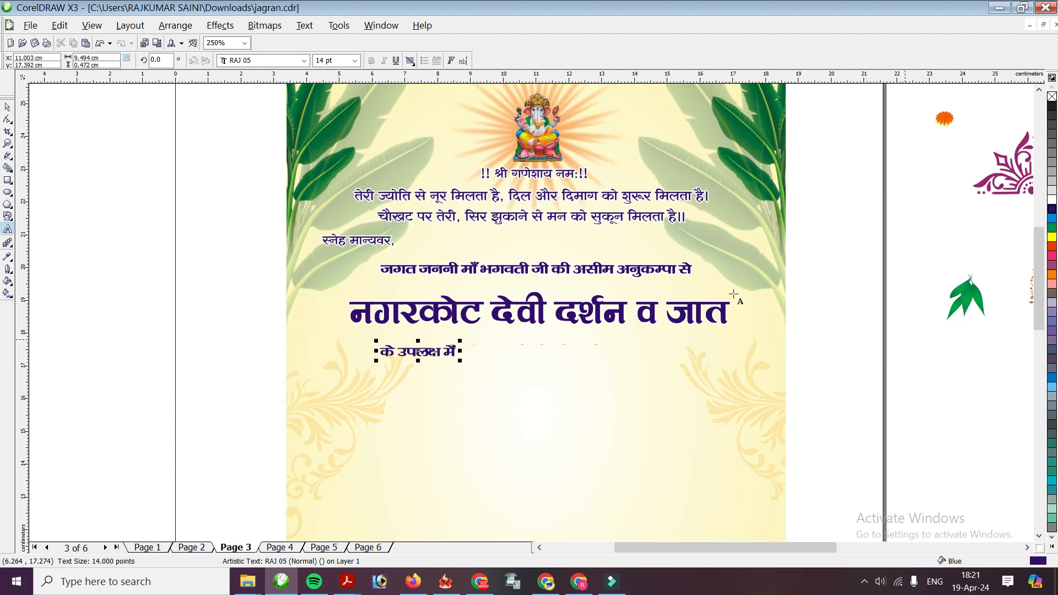
{"action": "key", "text": "Right"}
{"action": "key", "text": "Right"}
{"action": "key", "text": "Right"}
{"action": "key", "text": "Right"}
{"action": "key", "text": "Right"}
{"action": "key", "text": "Right"}
{"action": "key", "text": "Right"}
{"action": "key", "text": "Right"}
{"action": "key", "text": "Right"}
{"action": "key", "text": "Right"}
{"action": "key", "text": "Right"}
{"action": "key", "text": "Right"}
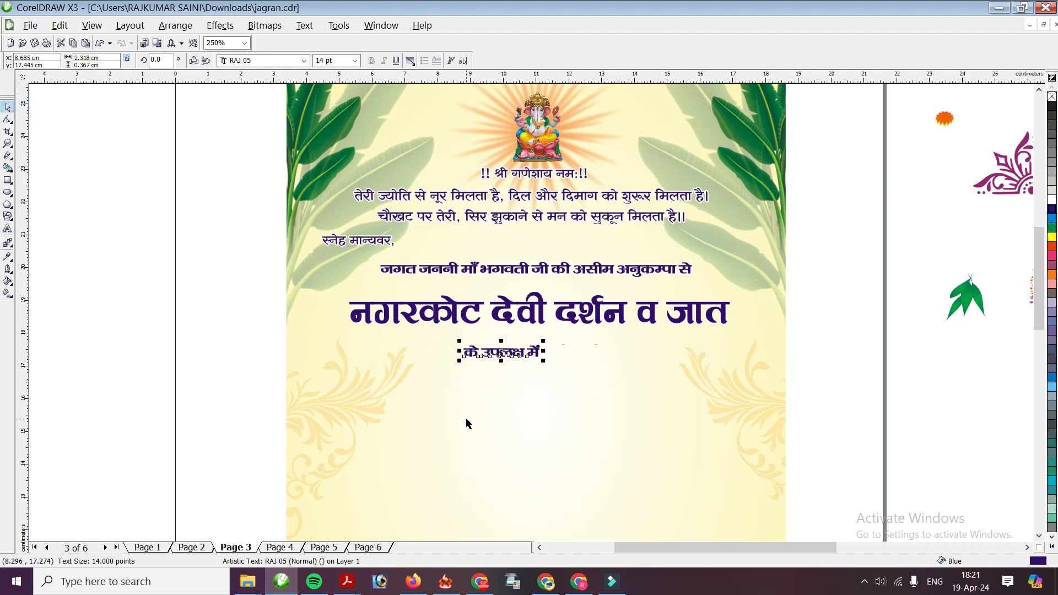
{"action": "key", "text": "Up"}
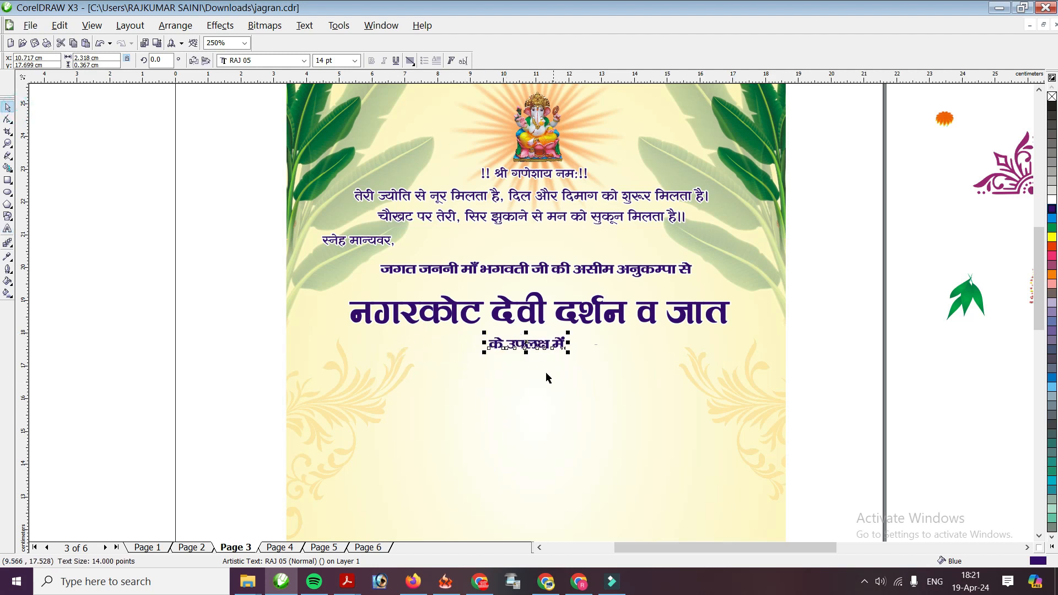
Place another copy of the blessing line below 'के उपलक्ष में'
{"action": "left_click", "coordinate": [500, 274]}
{"action": "left_click_drag", "start_coordinate": [499, 273], "coordinate": [518, 326]}
{"action": "key", "text": "Down"}
{"action": "key", "text": "Down"}
{"action": "key", "text": "Down"}
{"action": "key", "text": "Down"}
{"action": "key", "text": "Down"}
{"action": "key", "text": "Up"}
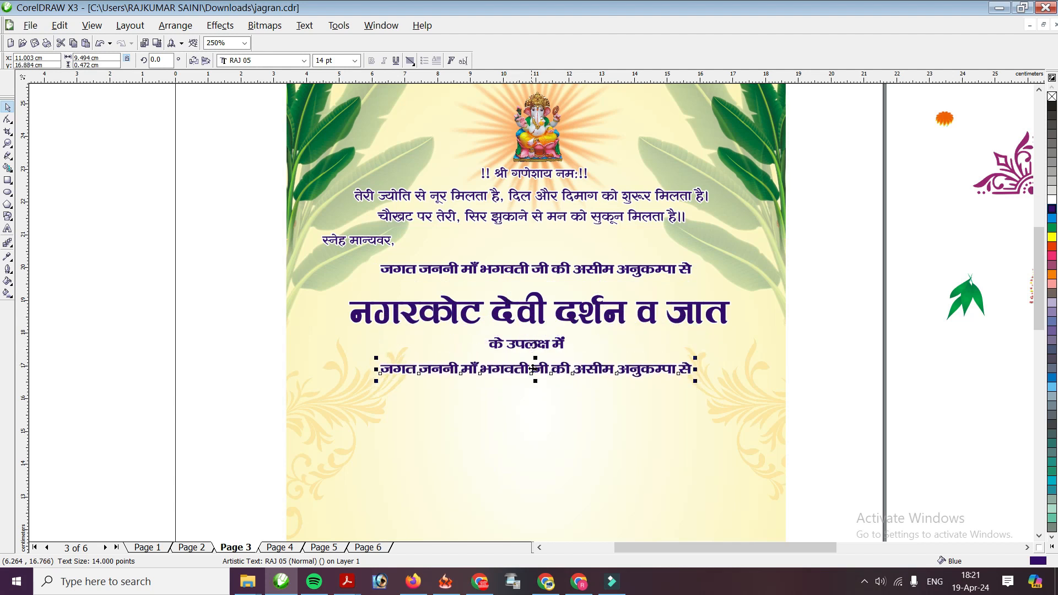
Replace the copy's text with the host's name, enlarged to about 31 pt under 'के उपलक्ष में'
{"action": "double_click", "coordinate": [379, 369]}
{"action": "key", "text": "Delete"}
{"action": "key", "text": "Delete"}
{"action": "key", "text": "Delete"}
{"action": "key", "text": "Delete"}
{"action": "key", "text": "Delete"}
{"action": "key", "text": "Delete"}
{"action": "key", "text": "Delete"}
{"action": "key", "text": "Delete"}
{"action": "key", "text": "Delete"}
{"action": "key", "text": "Delete"}
{"action": "key", "text": "Delete"}
{"action": "key", "text": "Delete"}
{"action": "key", "text": "Delete"}
{"action": "key", "text": "Delete"}
{"action": "key", "text": "Delete"}
{"action": "key", "text": "Delete"}
{"action": "key", "text": "Delete"}
{"action": "key", "text": "Delete"}
{"action": "key", "text": "Delete"}
{"action": "key", "text": "Delete"}
{"action": "key", "text": "Delete"}
{"action": "key", "text": "Delete"}
{"action": "key", "text": "Delete"}
{"action": "key", "text": "Delete"}
{"action": "key", "text": "Delete"}
{"action": "key", "text": "Delete"}
{"action": "key", "text": "Delete"}
{"action": "key", "text": "Delete"}
{"action": "key", "text": "Delete"}
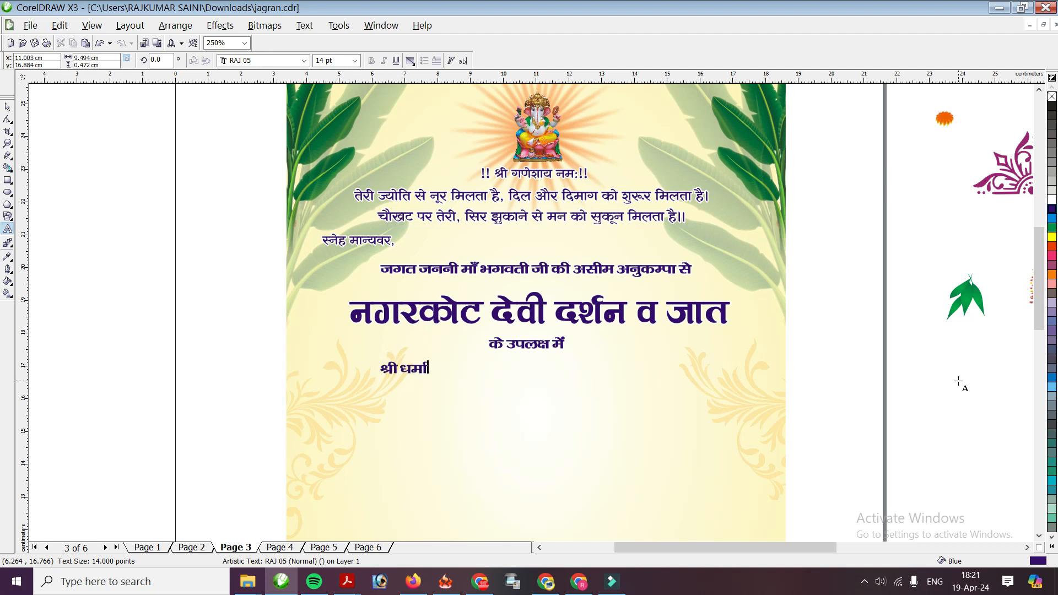
{"action": "left_click", "coordinate": [8, 107]}
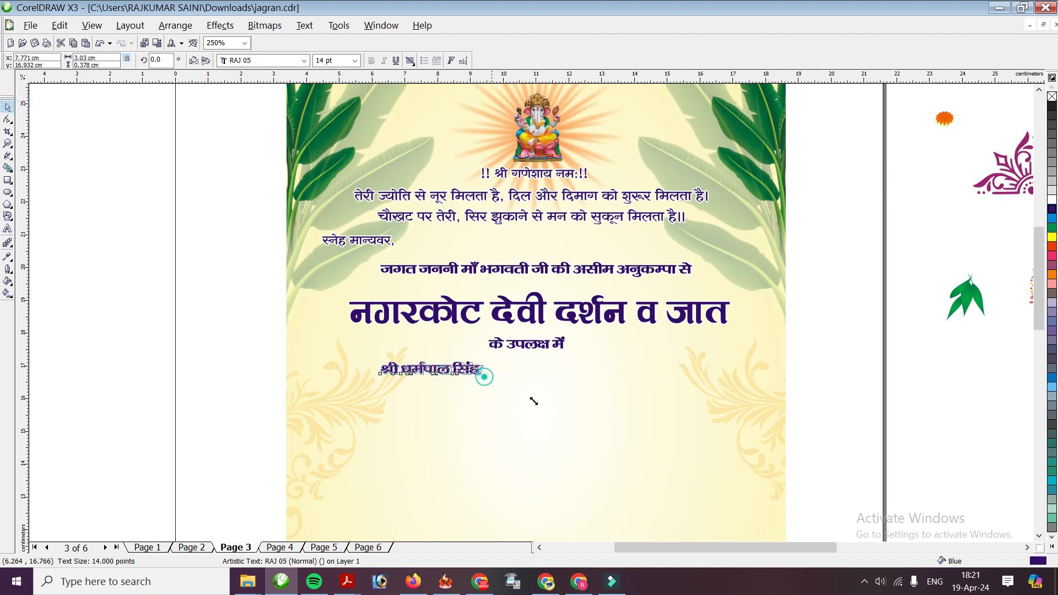
{"action": "left_click_drag", "start_coordinate": [484, 378], "coordinate": [606, 388]}
{"action": "left_click_drag", "start_coordinate": [543, 372], "coordinate": [581, 386]}
Centre the name line and place a copy of 'के उपलक्ष में' below it
{"action": "left_click", "coordinate": [527, 348]}
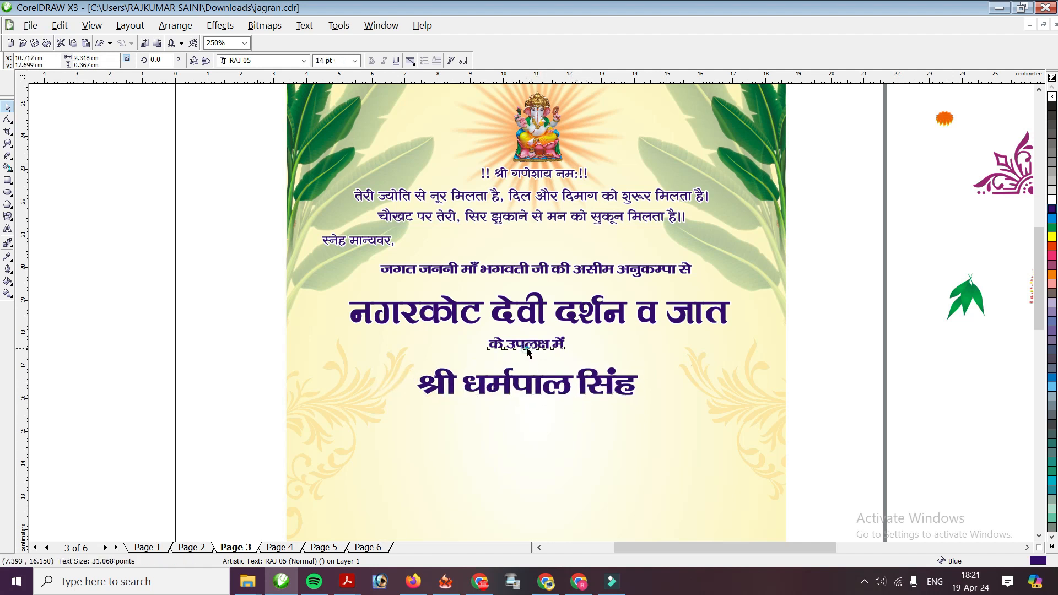
{"action": "key", "text": "Down"}
{"action": "left_click_drag", "start_coordinate": [538, 388], "coordinate": [431, 444]}
{"action": "left_click", "coordinate": [534, 358]}
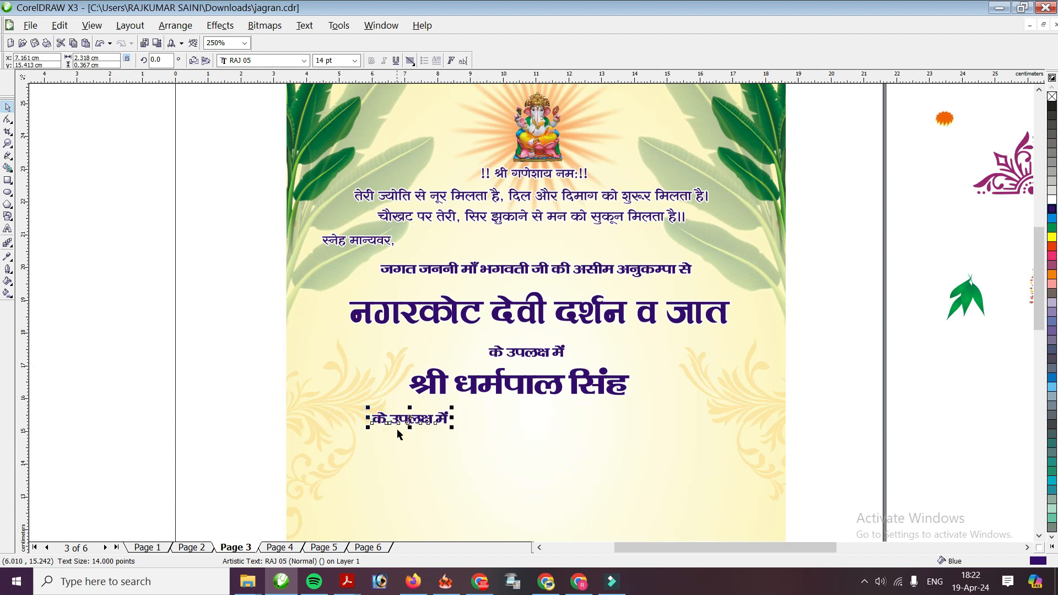
Retype the copy as 'अपने सहपरिवार सहित' and centre it under the name
{"action": "double_click", "coordinate": [374, 419]}
{"action": "type", "text": "अपने"}
{"action": "key", "text": "Delete"}
{"action": "key", "text": "Delete"}
{"action": "key", "text": "Delete"}
{"action": "key", "text": "Delete"}
{"action": "key", "text": "Delete"}
{"action": "key", "text": "Delete"}
{"action": "key", "text": "Delete"}
{"action": "key", "text": "Delete"}
{"action": "key", "text": "Delete"}
{"action": "key", "text": "Delete"}
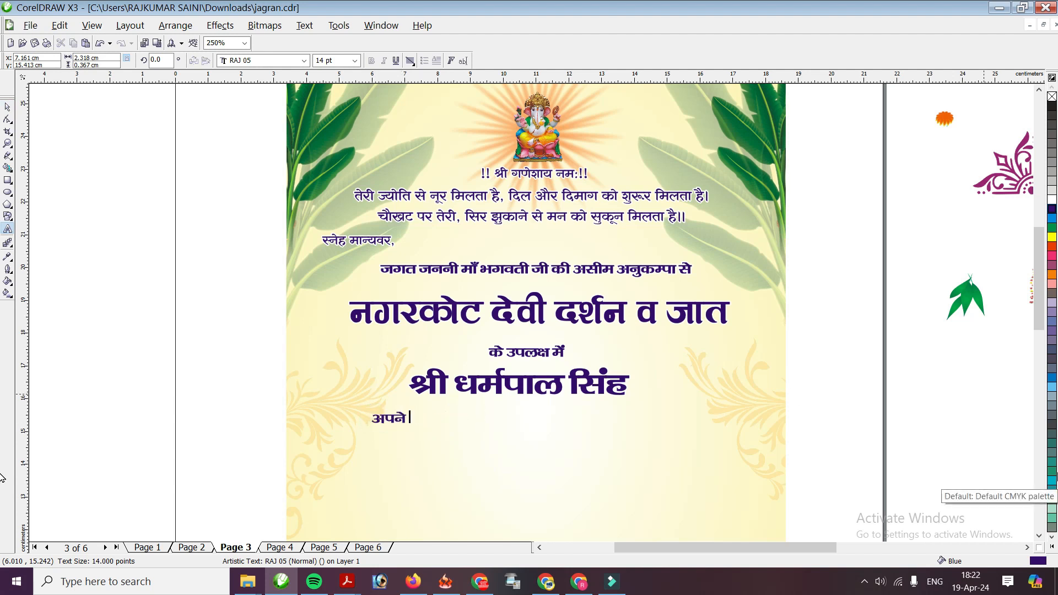
{"action": "type", "text": "सा"}
{"action": "type", "text": "परि"}
{"action": "type", "text": "वार सहित"}
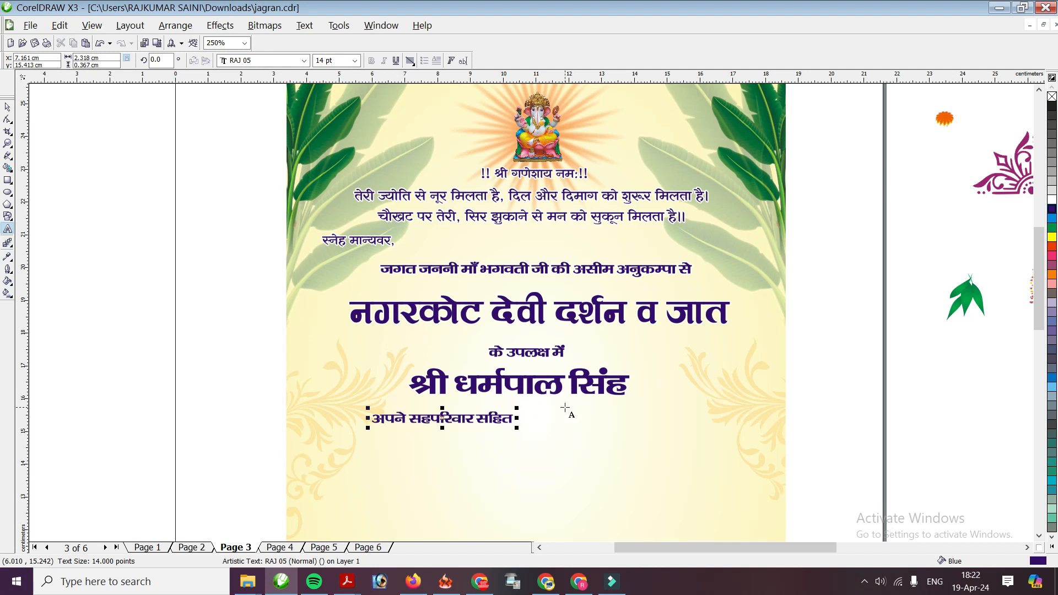
{"action": "left_click", "coordinate": [7, 107]}
{"action": "key", "text": "Right"}
{"action": "key", "text": "Right"}
{"action": "key", "text": "Right"}
{"action": "key", "text": "Right"}
{"action": "key", "text": "Right"}
{"action": "key", "text": "Right"}
{"action": "key", "text": "Right"}
{"action": "key", "text": "Right"}
{"action": "key", "text": "Right"}
{"action": "key", "text": "Right"}
{"action": "key", "text": "Right"}
{"action": "key", "text": "Right"}
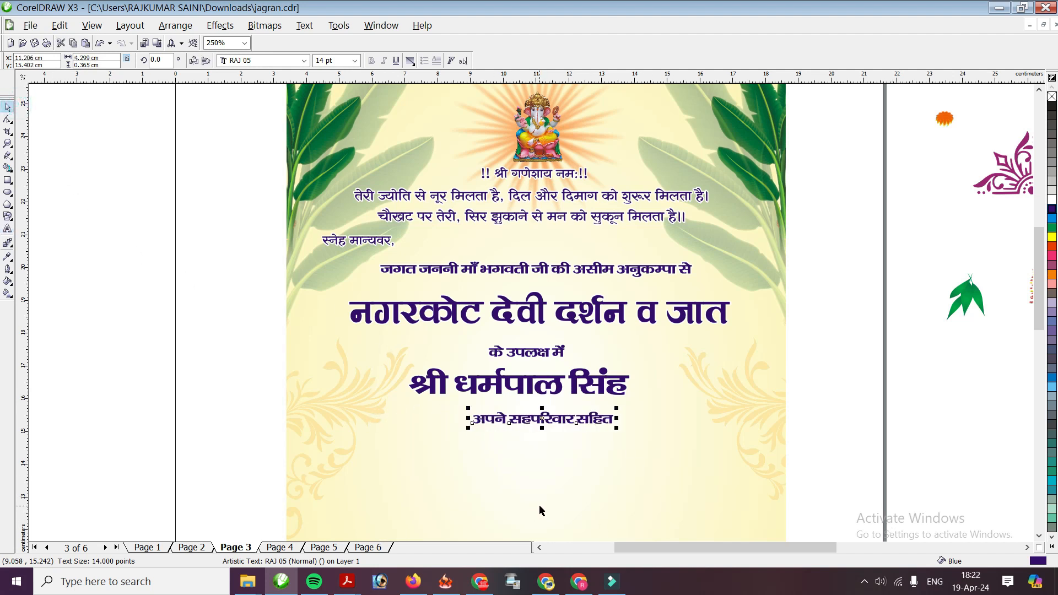
{"action": "key", "text": "Left"}
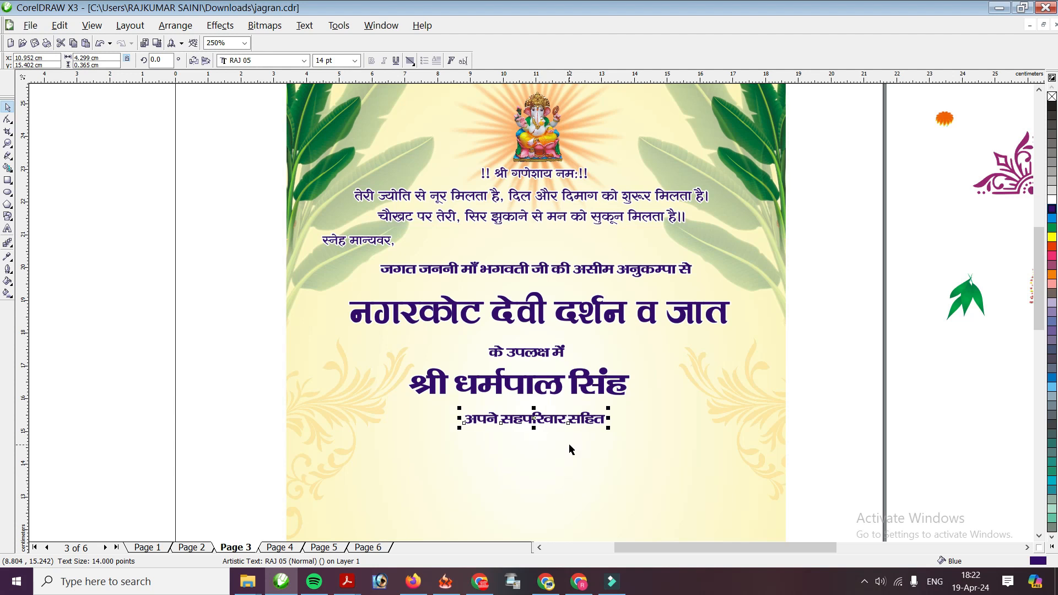
{"action": "key", "text": "Left"}
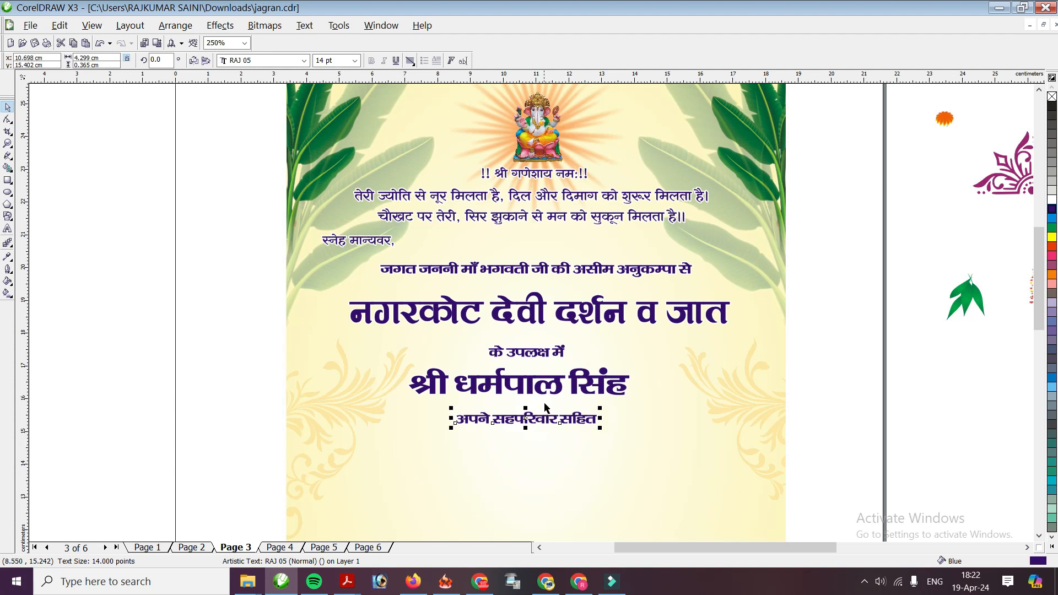
Duplicate the heading 'नगरकोट देवी दर्शन व जात' and move the copy down
{"action": "left_click", "coordinate": [453, 311]}
{"action": "key", "text": "plus"}
{"action": "key", "text": "Down"}
{"action": "key", "text": "Down"}
{"action": "key", "text": "Down"}
{"action": "key", "text": "Down"}
{"action": "key", "text": "Down"}
{"action": "key", "text": "Down"}
{"action": "key", "text": "Down"}
{"action": "key", "text": "Down"}
{"action": "key", "text": "Down"}
{"action": "key", "text": "Down"}
{"action": "key", "text": "Down"}
{"action": "key", "text": "Down"}
{"action": "key", "text": "Down"}
{"action": "key", "text": "Down"}
{"action": "key", "text": "Down"}
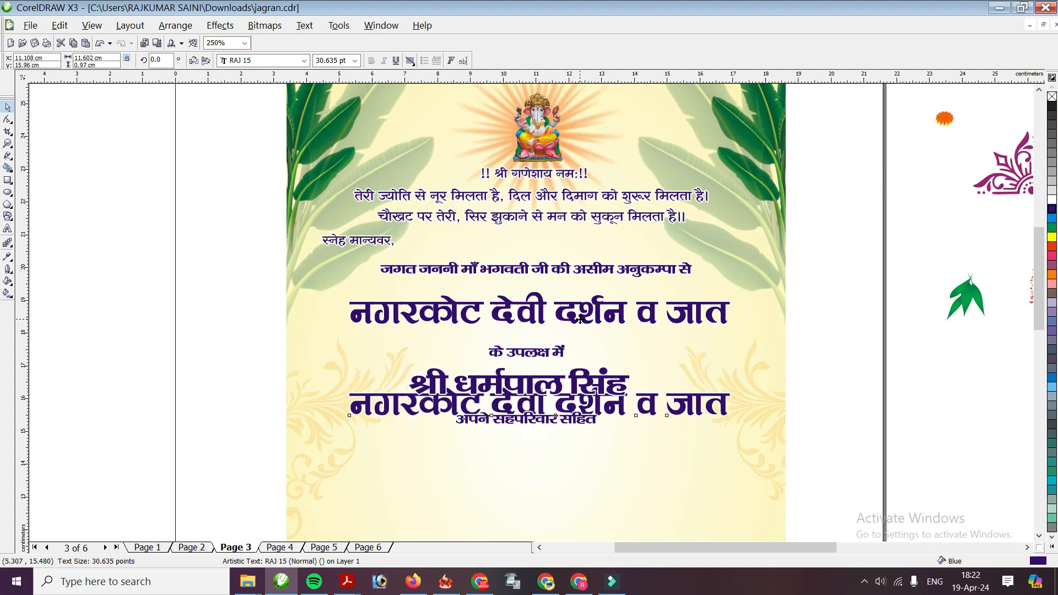
{"action": "key", "text": "Down"}
{"action": "key", "text": "Down"}
{"action": "key", "text": "Down"}
{"action": "key", "text": "Down"}
Retype the copied heading as 'माँ भगवती का जागरण' beneath 'अपने सहपरिवार सहित'
{"action": "scroll", "coordinate": [592, 320], "scroll_direction": "down", "scroll_amount": 2}
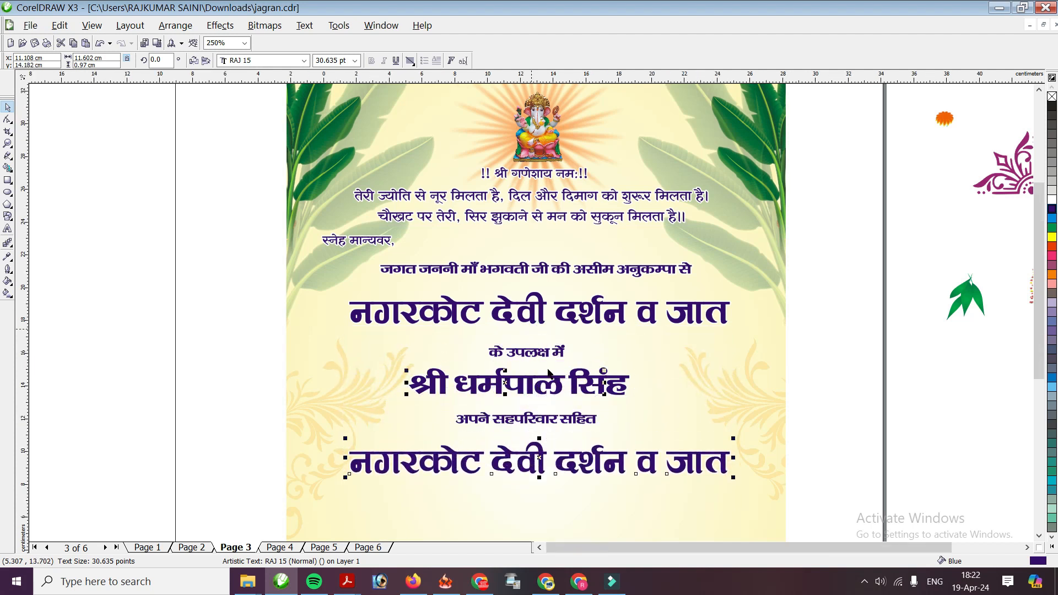
{"action": "scroll", "coordinate": [508, 322], "scroll_direction": "up", "scroll_amount": 2}
{"action": "double_click", "coordinate": [354, 147]}
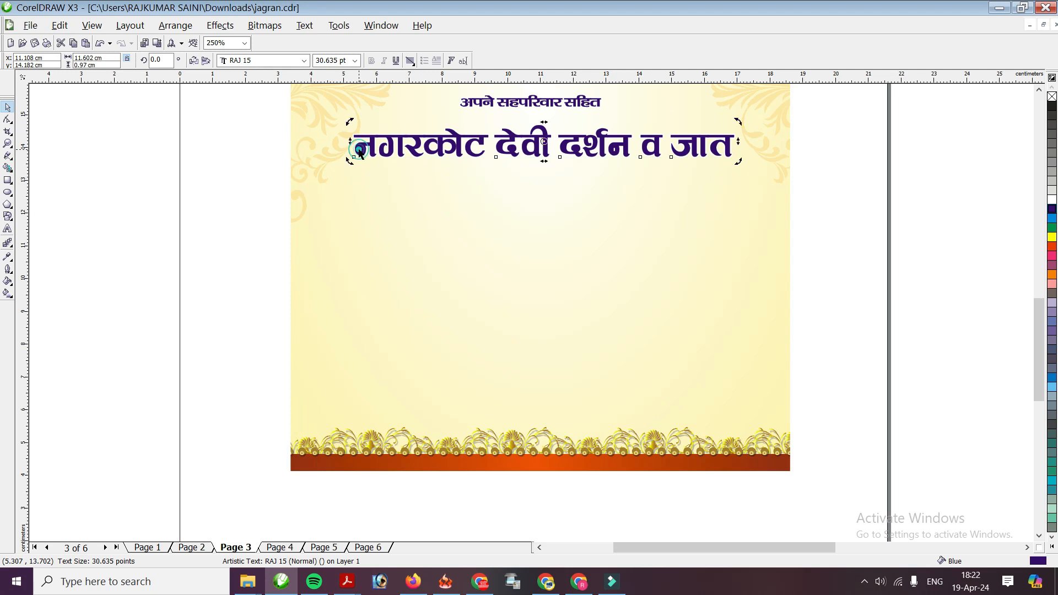
{"action": "type", "text": "मा"}
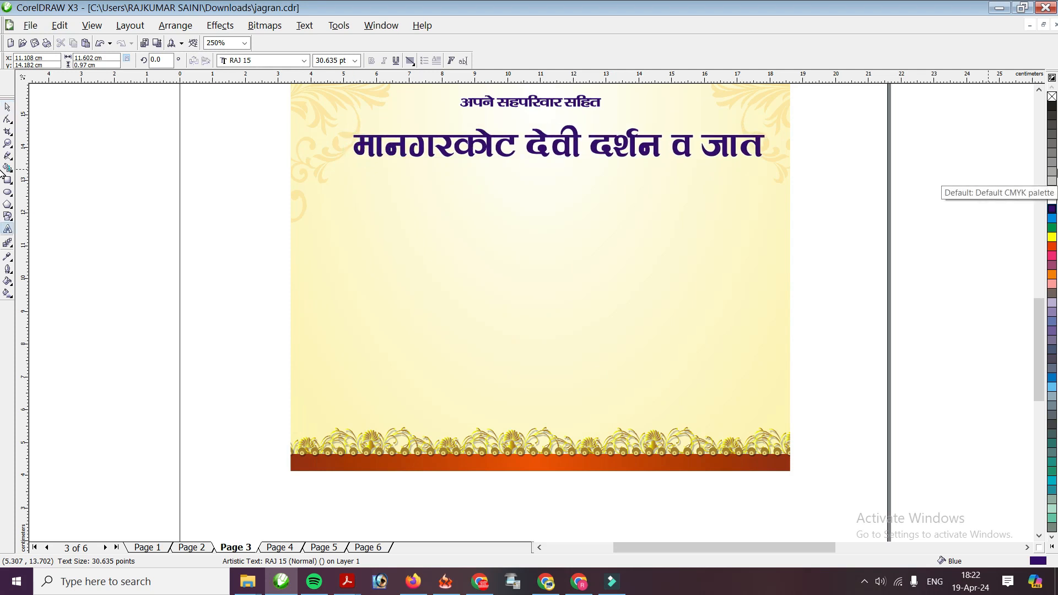
{"action": "type", "text": "ँ"}
{"action": "key", "text": "Delete"}
{"action": "key", "text": "Delete"}
{"action": "key", "text": "Delete"}
{"action": "key", "text": "Delete"}
{"action": "key", "text": "Delete"}
{"action": "key", "text": "Delete"}
{"action": "key", "text": "Delete"}
{"action": "key", "text": "Delete"}
{"action": "key", "text": "Delete"}
{"action": "key", "text": "Delete"}
{"action": "key", "text": "Delete"}
{"action": "key", "text": "Delete"}
{"action": "key", "text": "Delete"}
{"action": "key", "text": "Delete"}
{"action": "key", "text": "Delete"}
{"action": "key", "text": "Delete"}
{"action": "key", "text": "Delete"}
{"action": "key", "text": "Delete"}
{"action": "key", "text": "Delete"}
{"action": "key", "text": "Delete"}
{"action": "key", "text": "Delete"}
{"action": "key", "text": "Delete"}
{"action": "key", "text": "Delete"}
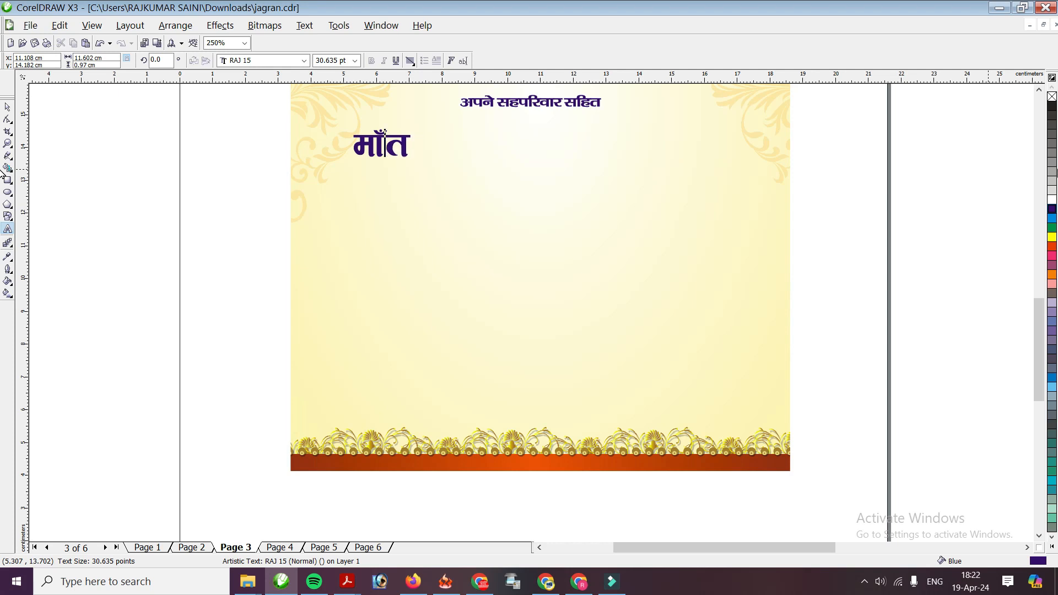
{"action": "type", "text": "जाग"}
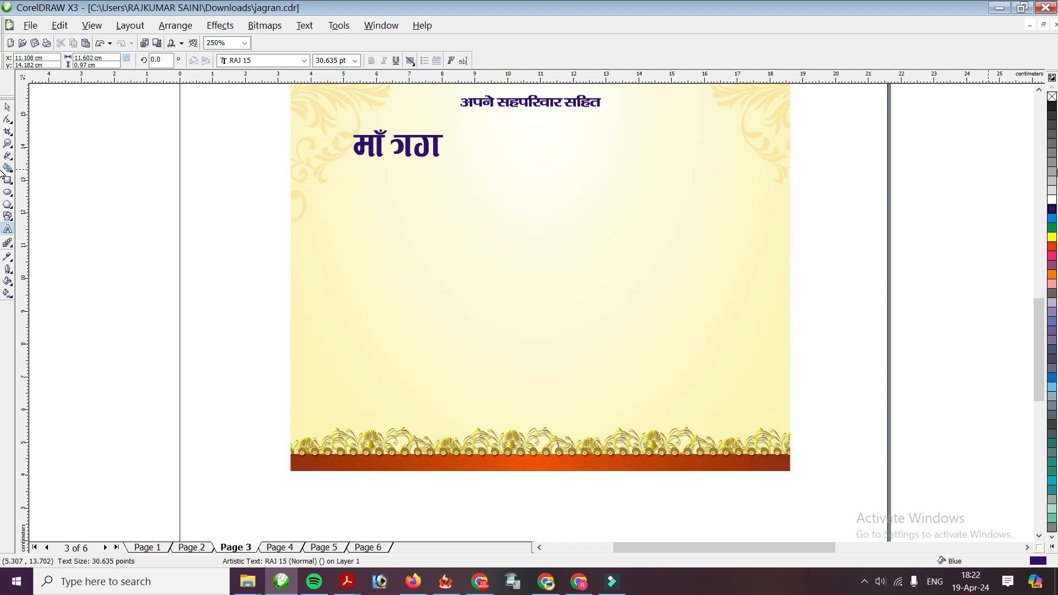
{"action": "type", "text": "वती"}
{"action": "key", "text": "BackSpace"}
{"action": "key", "text": "BackSpace"}
{"action": "key", "text": "BackSpace"}
{"action": "key", "text": "BackSpace"}
{"action": "key", "text": "BackSpace"}
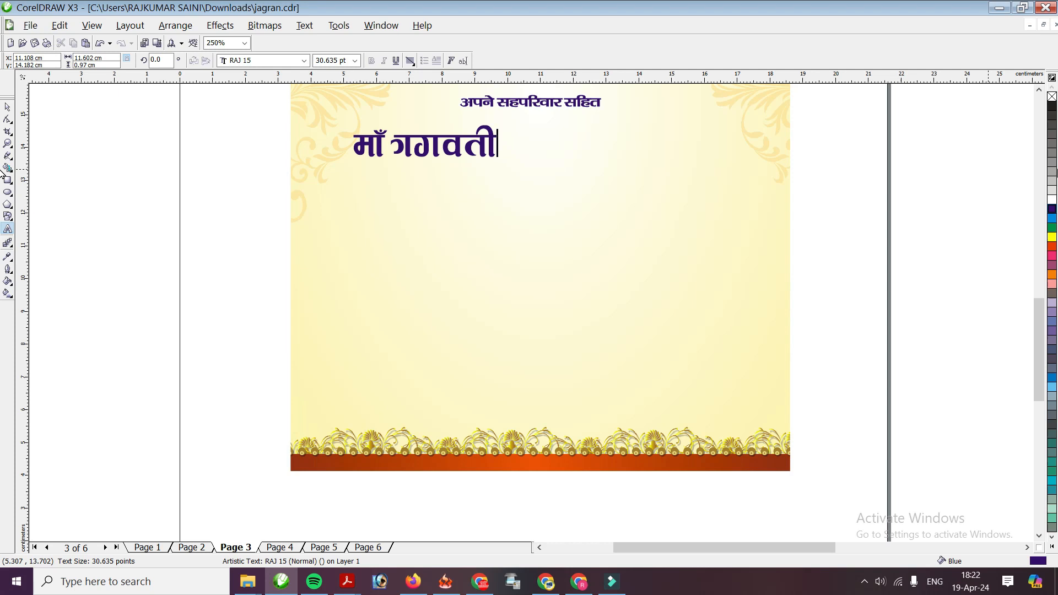
{"action": "key", "text": "BackSpace"}
{"action": "key", "text": "BackSpace"}
{"action": "type", "text": "भ"}
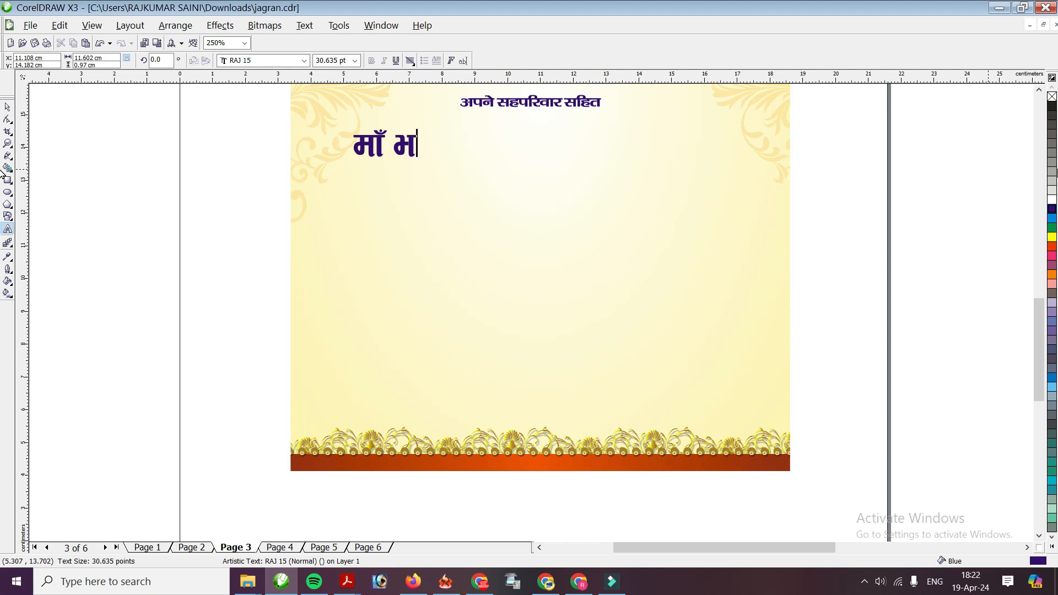
{"action": "type", "text": "गवती का "}
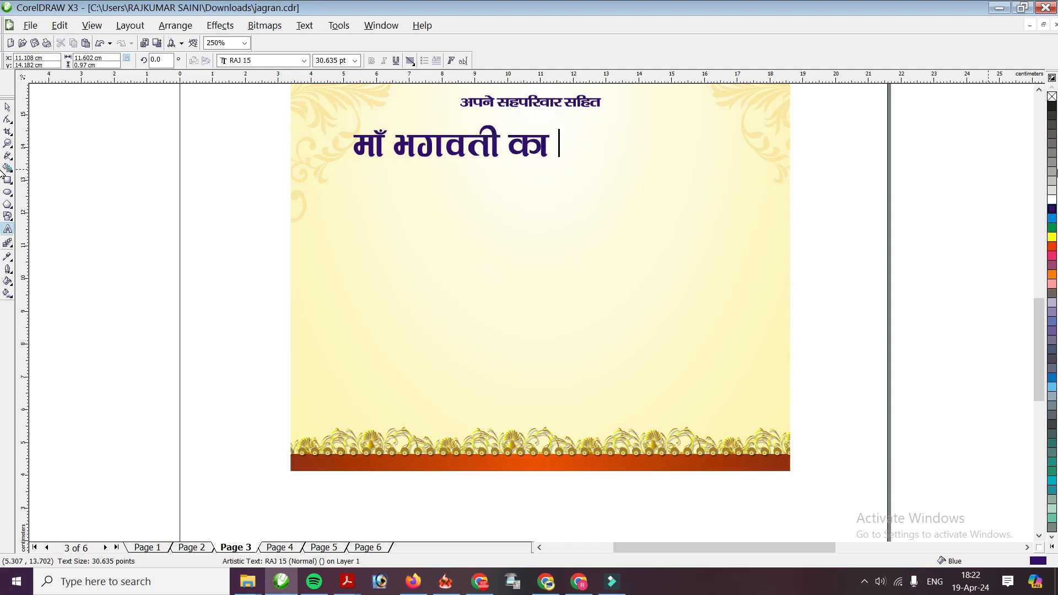
{"action": "type", "text": "जागरण"}
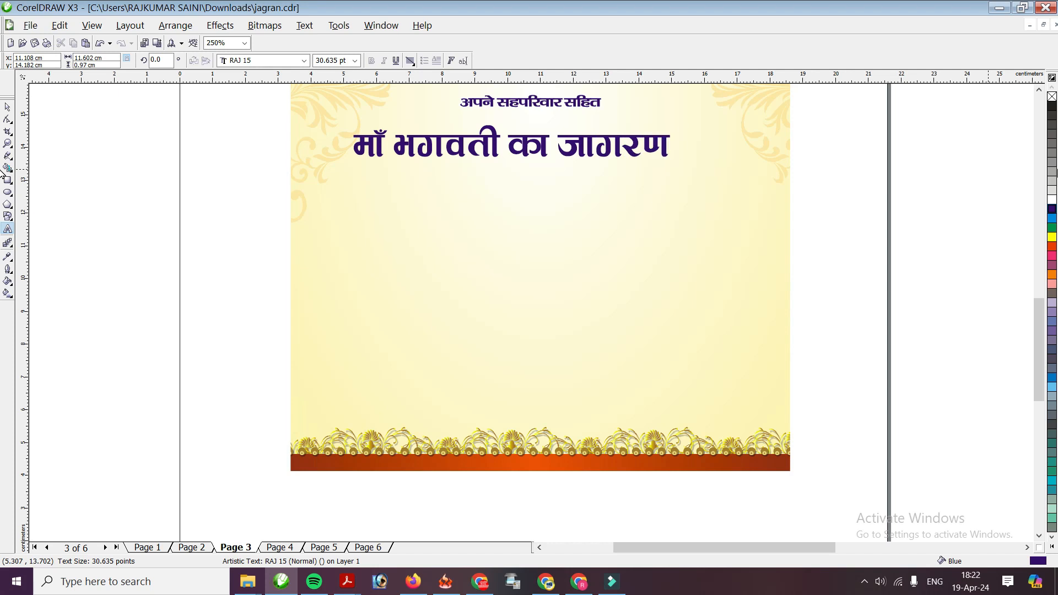
{"action": "left_click", "coordinate": [8, 107]}
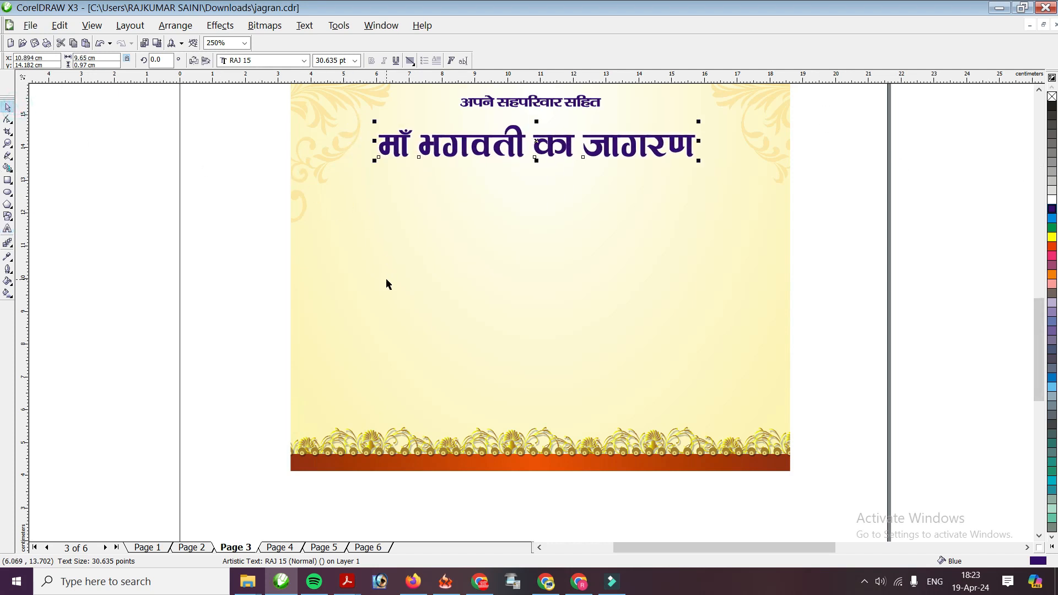
Duplicate the 'स्नेह मान्यवर,' line and nudge the copy below 'माँ भगवती का जागरण'
{"action": "key", "text": "F3"}
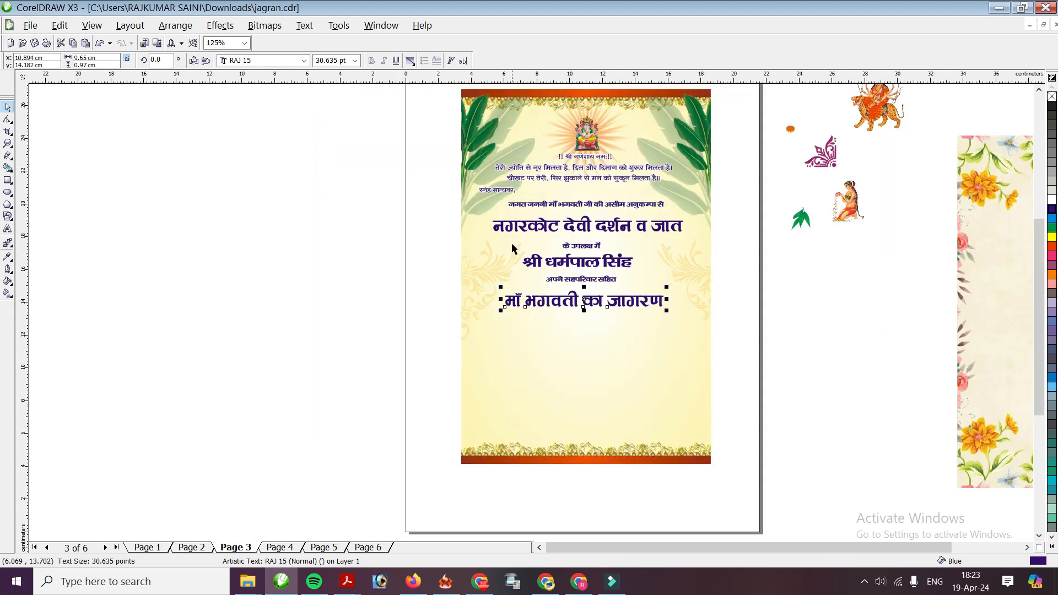
{"action": "left_click", "coordinate": [500, 191]}
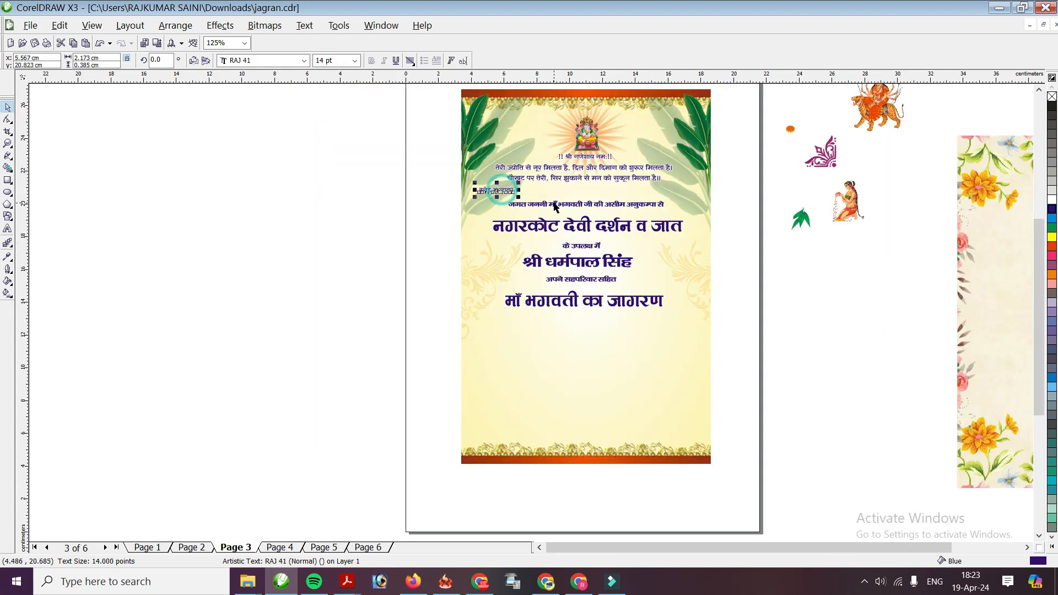
{"action": "scroll", "coordinate": [600, 243], "scroll_direction": "up", "scroll_amount": 1}
{"action": "key", "text": "plus"}
{"action": "key", "text": "Down"}
{"action": "key", "text": "Down"}
{"action": "key", "text": "Down"}
{"action": "key", "text": "Down"}
{"action": "key", "text": "Down"}
{"action": "key", "text": "Down"}
{"action": "key", "text": "Down"}
{"action": "key", "text": "Down"}
{"action": "key", "text": "Down"}
{"action": "key", "text": "Down"}
{"action": "key", "text": "Down"}
{"action": "key", "text": "Down"}
{"action": "key", "text": "Down"}
{"action": "key", "text": "Down"}
{"action": "key", "text": "Down"}
{"action": "key", "text": "Down"}
{"action": "key", "text": "Down"}
{"action": "key", "text": "Down"}
{"action": "key", "text": "Down"}
{"action": "key", "text": "Down"}
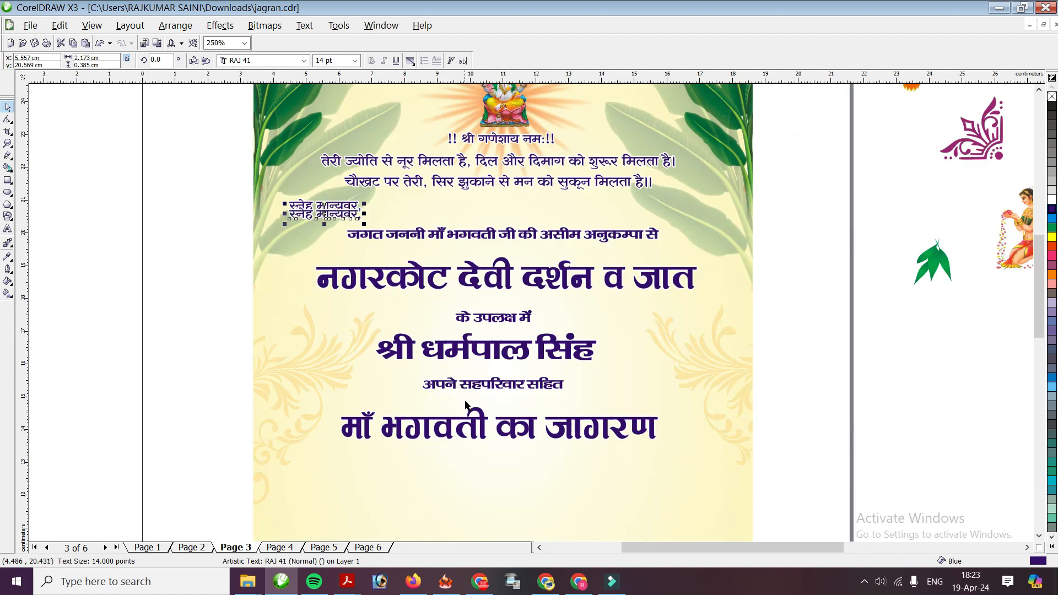
{"action": "key", "text": "Down"}
{"action": "key", "text": "Down"}
{"action": "key", "text": "Down"}
{"action": "key", "text": "Down"}
{"action": "key", "text": "Down"}
{"action": "key", "text": "Down"}
{"action": "key", "text": "Down"}
{"action": "key", "text": "Down"}
{"action": "key", "text": "Down"}
{"action": "key", "text": "Down"}
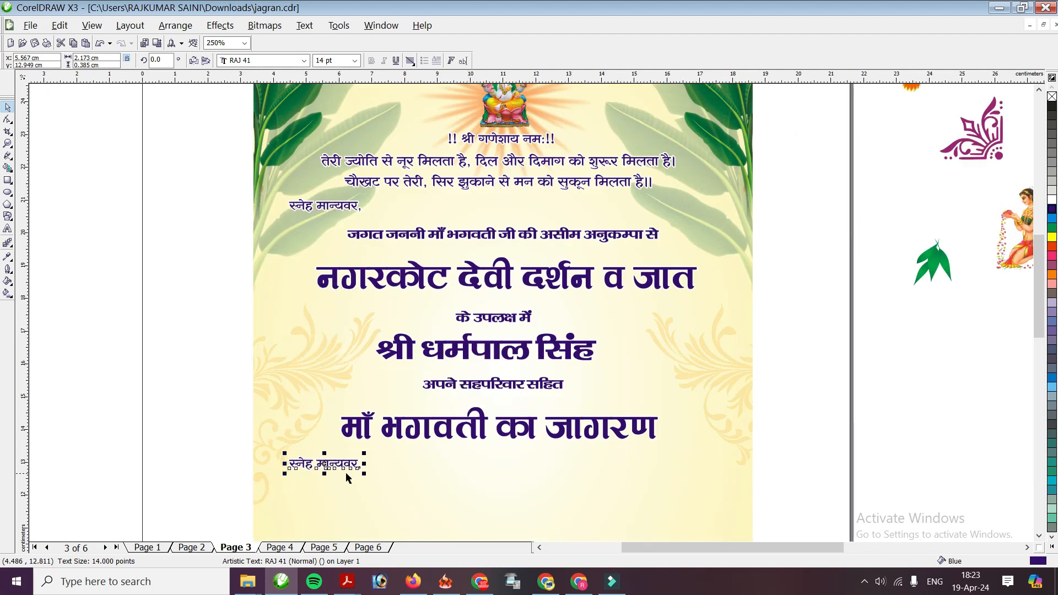
{"action": "scroll", "coordinate": [346, 472], "scroll_direction": "up", "scroll_amount": 1}
Replace the copied greeting with 'कराने के शुभ अवसर पर आपको सादर निम्नकार्यक्रमानुसार आमन्त्रित करते हैं।'
{"action": "double_click", "coordinate": [433, 296]}
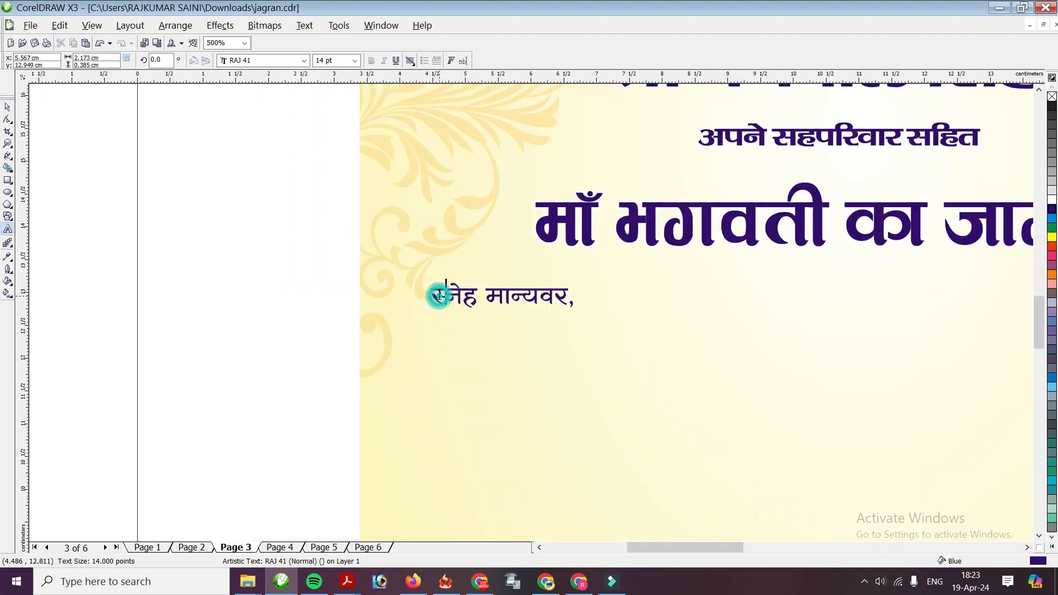
{"action": "type", "text": "करा"}
{"action": "key", "text": "shift+End"}
{"action": "type", "text": "ने के "}
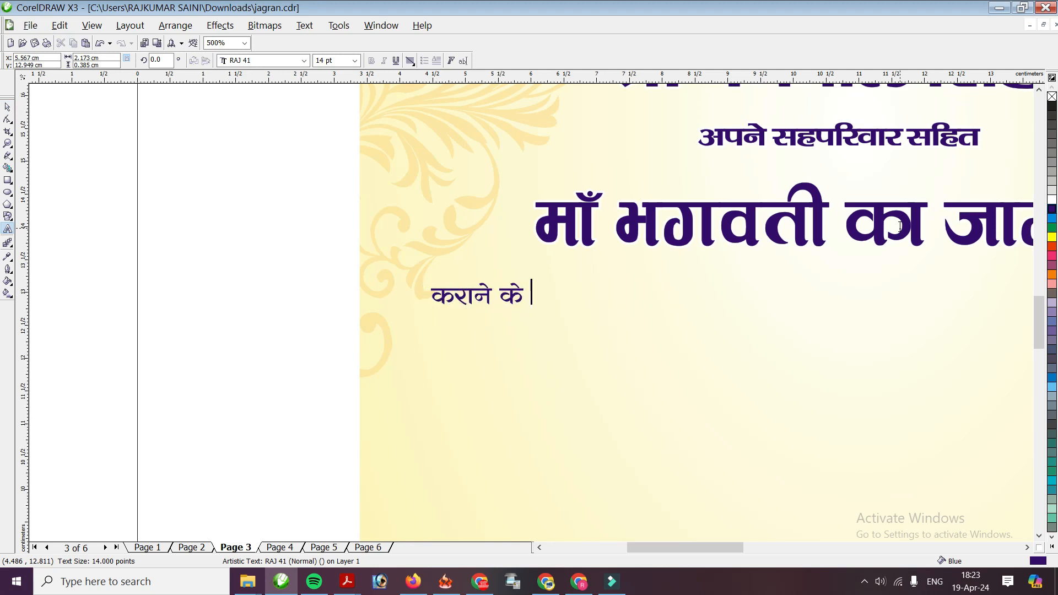
{"action": "type", "text": "शुभ अवसर पर आपको सादर निम्नकार्यक्रमानुसार"}
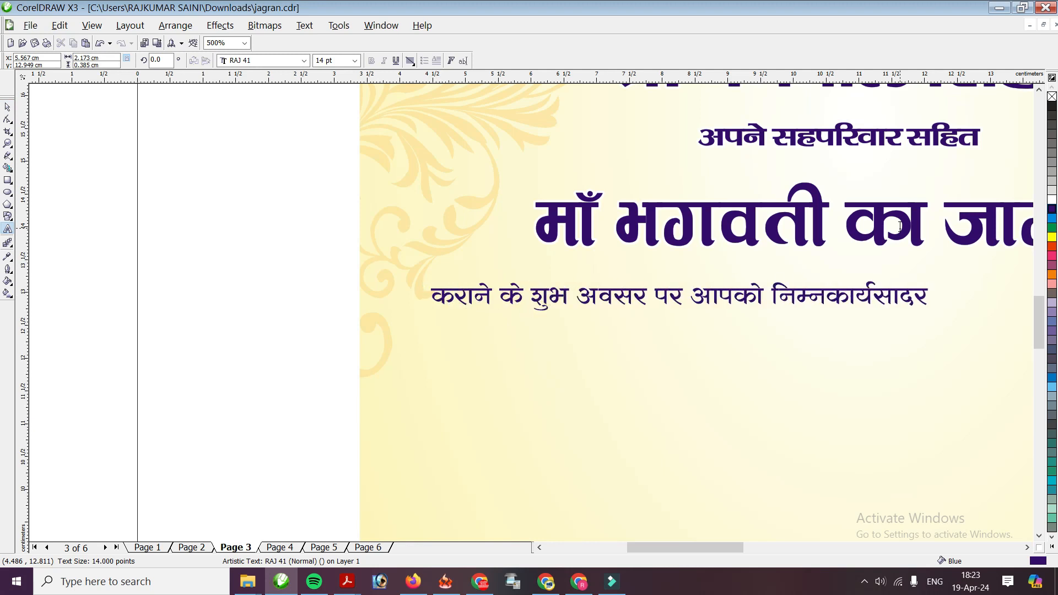
{"action": "scroll", "coordinate": [1007, 364], "scroll_direction": "down", "scroll_amount": 1}
{"action": "key", "text": "End"}
{"action": "type", "text": "आमन्त्रित करते हैं।"}
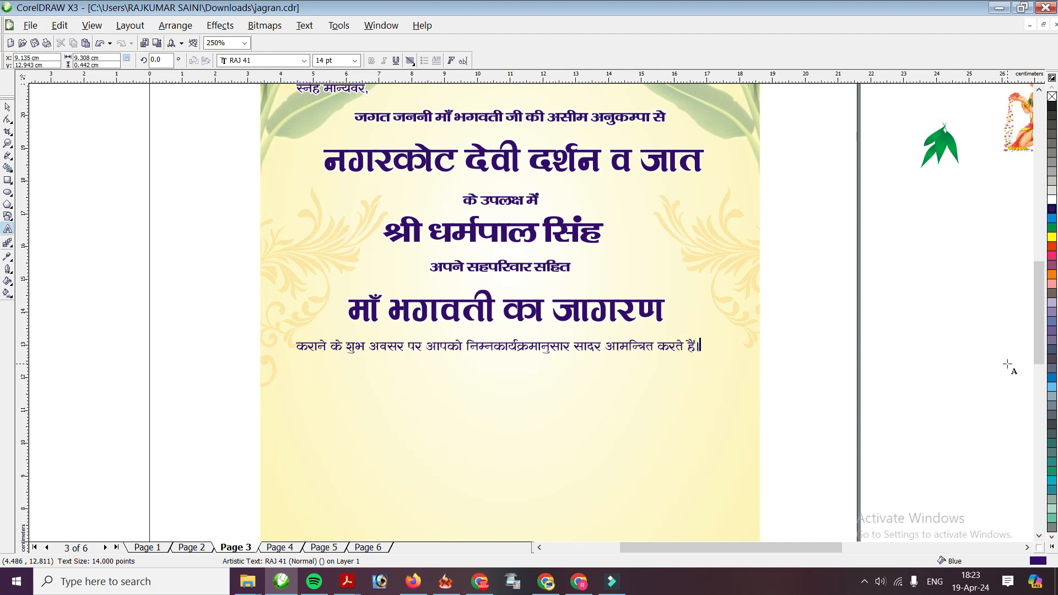
Add the second line 'कृपया समय पर पधार कर माँ दुर्गा का आशीर्वाद व प्रसाद ग्रहण करें।' and centre-align the paragraph
{"action": "key", "text": "Return"}
{"action": "scroll", "coordinate": [533, 312], "scroll_direction": "up", "scroll_amount": 1}
{"action": "type", "text": "कृपया समय पर पधार कर माँ दुर्गा का आशीर्वाद व प"}
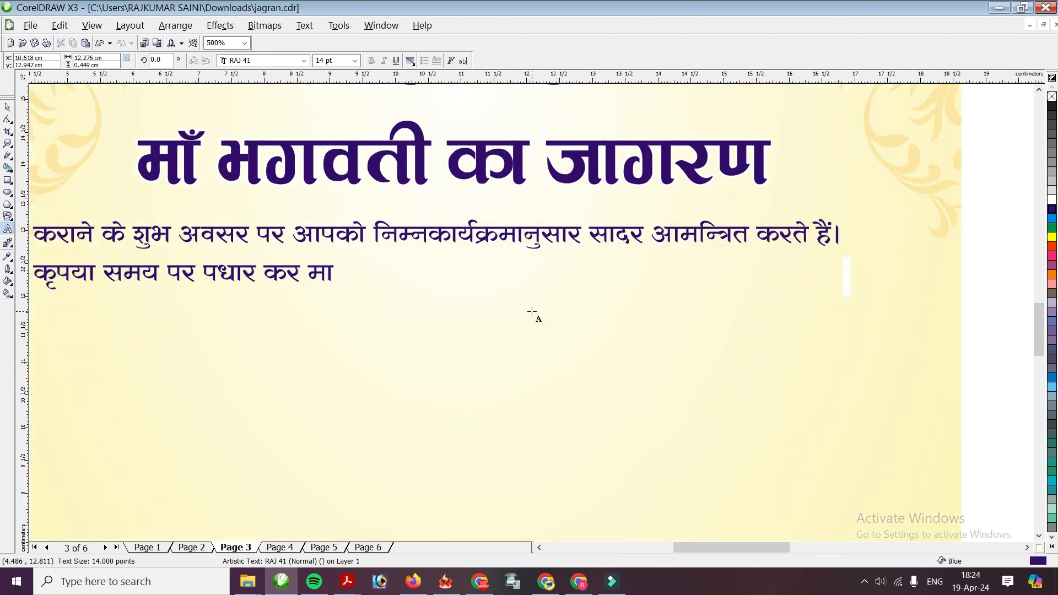
{"action": "type", "text": "्रसाद ग्रहण करें।"}
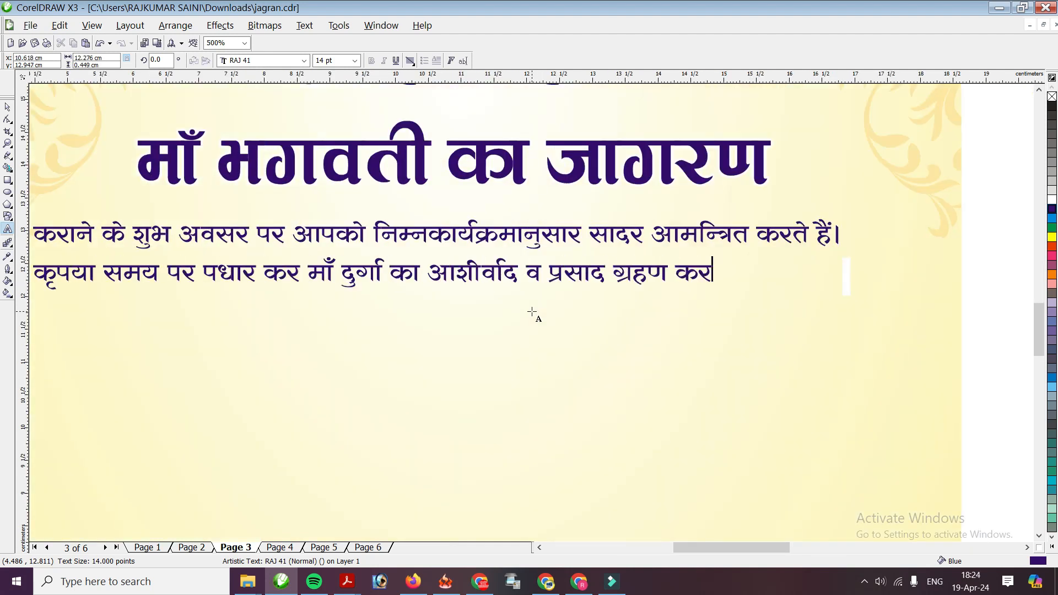
{"action": "key", "text": "ctrl+space"}
{"action": "left_click", "coordinate": [410, 59]}
{"action": "left_click", "coordinate": [429, 104]}
{"action": "scroll", "coordinate": [531, 313], "scroll_direction": "down", "scroll_amount": 1}
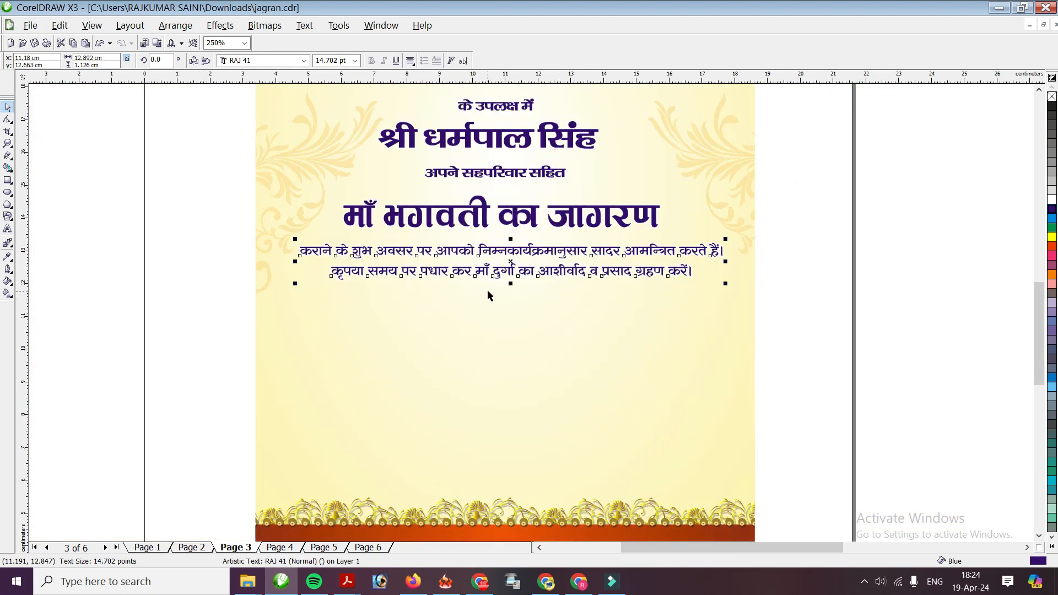
Draw a rectangle below the invitation paragraph and nudge it into position
{"action": "left_click", "coordinate": [9, 181]}
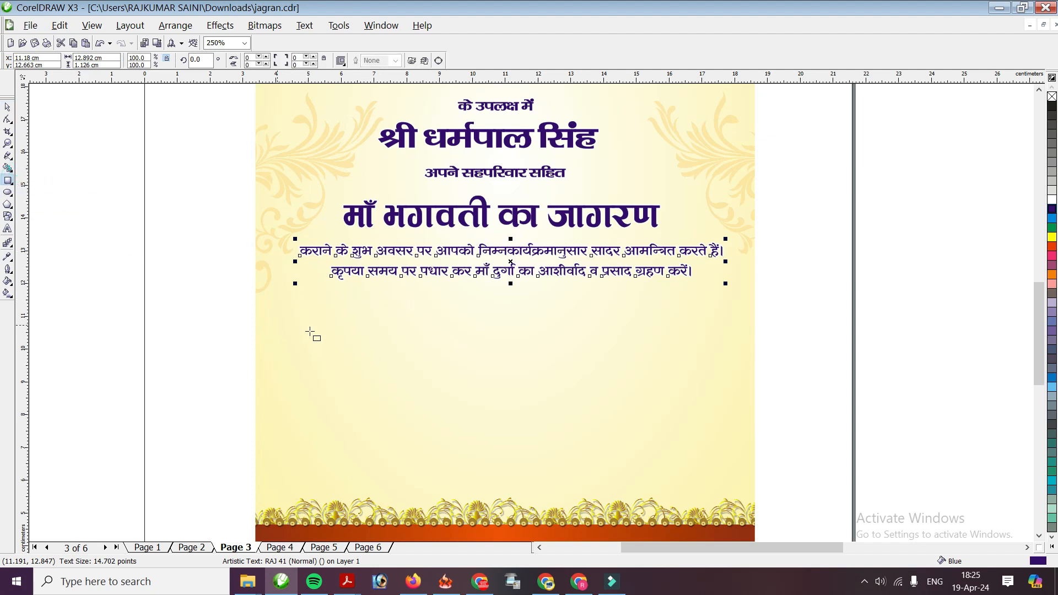
{"action": "left_click_drag", "start_coordinate": [332, 302], "coordinate": [653, 455]}
{"action": "left_click", "coordinate": [8, 108]}
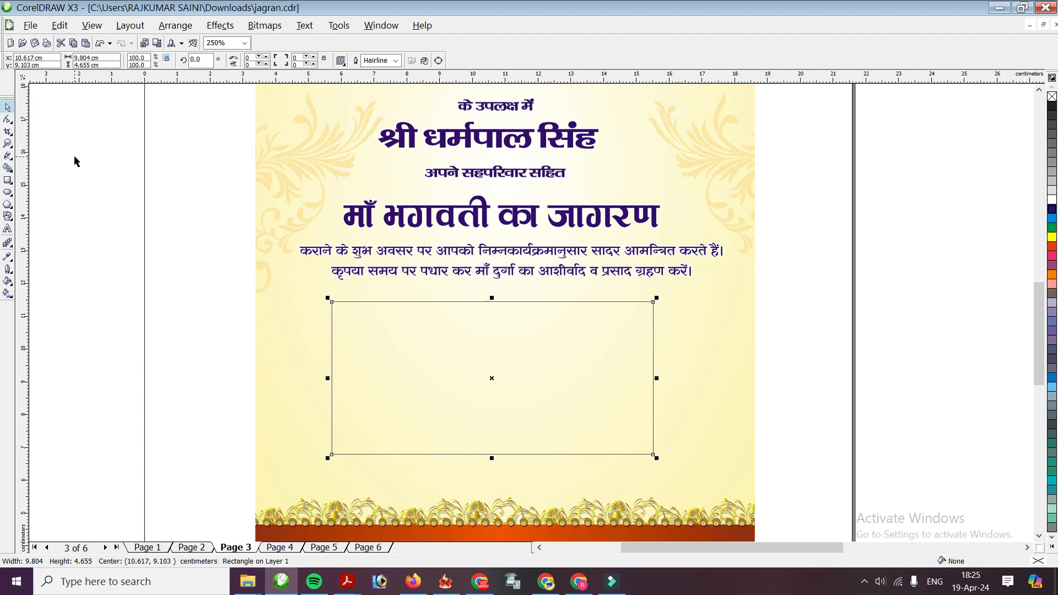
{"action": "key", "text": "Right"}
{"action": "key", "text": "Right"}
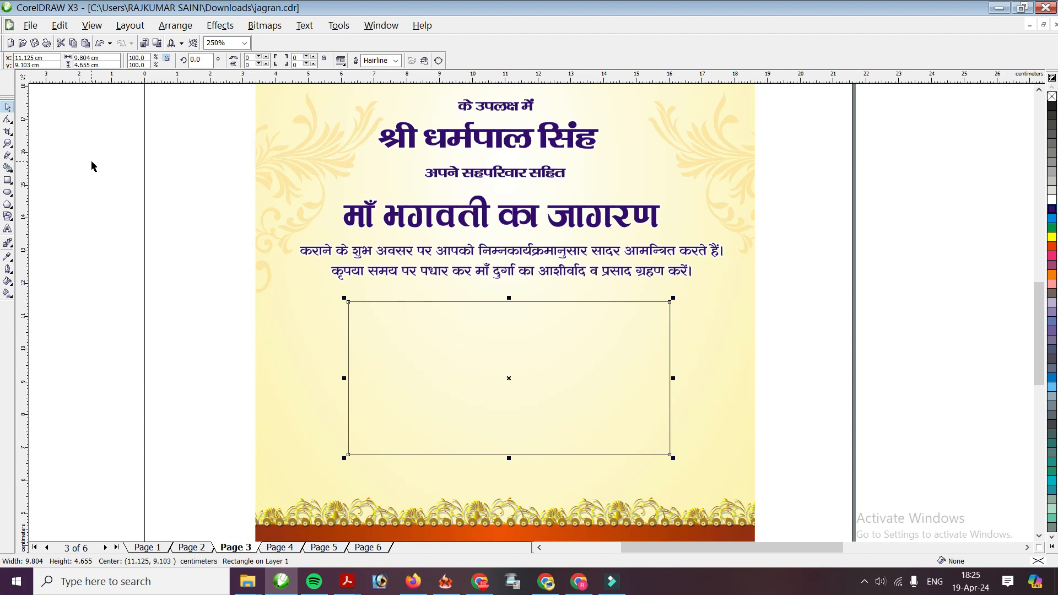
{"action": "key", "text": "Left"}
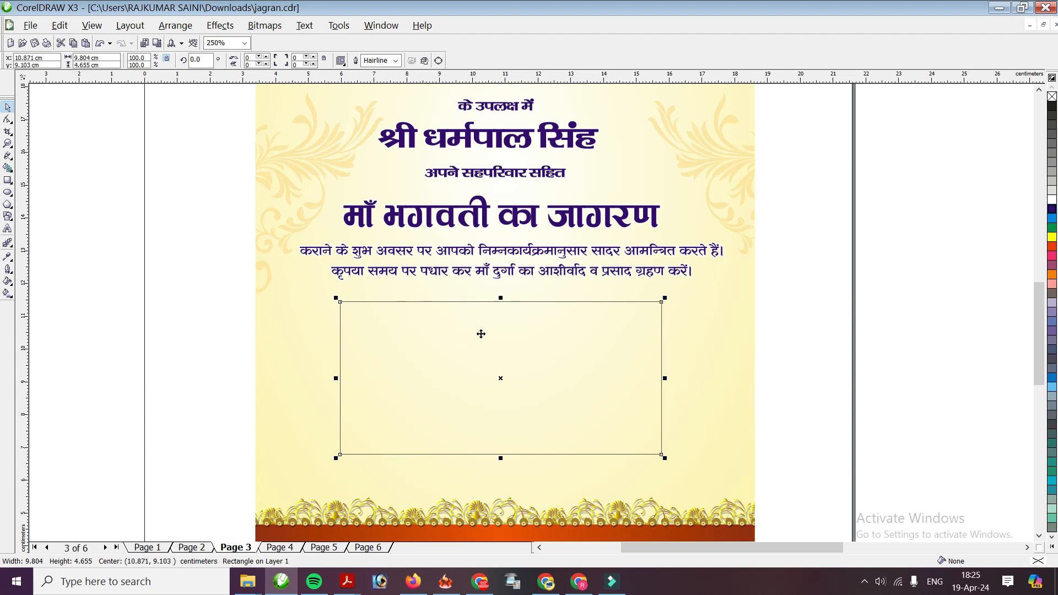
Give the rectangle a 1.0 pt green outline and centre it on the page
{"action": "left_click", "coordinate": [396, 61]}
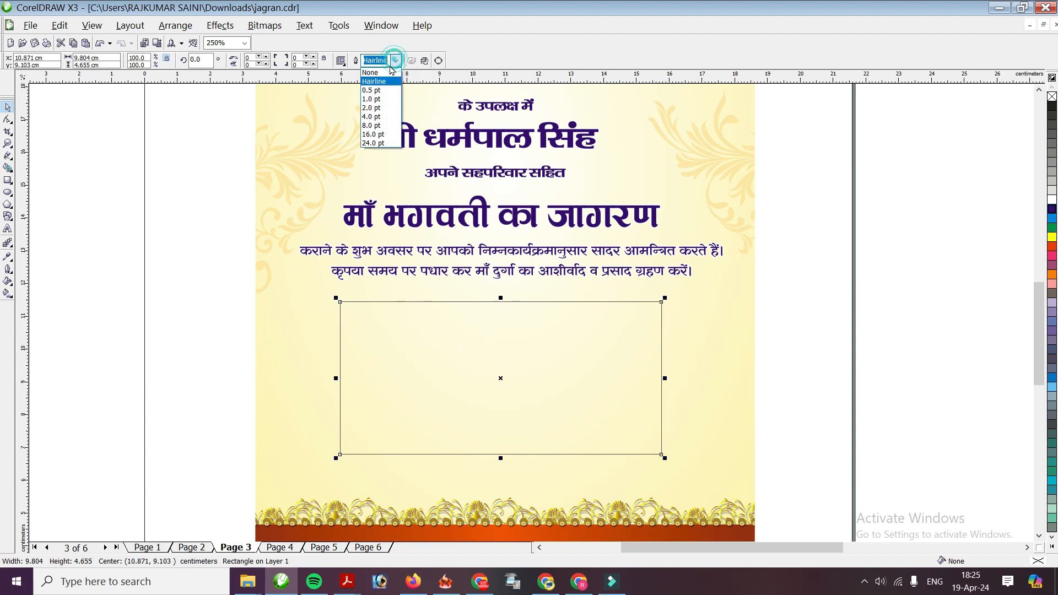
{"action": "left_click", "coordinate": [375, 94]}
{"action": "scroll", "coordinate": [528, 334], "scroll_direction": "up", "scroll_amount": 1}
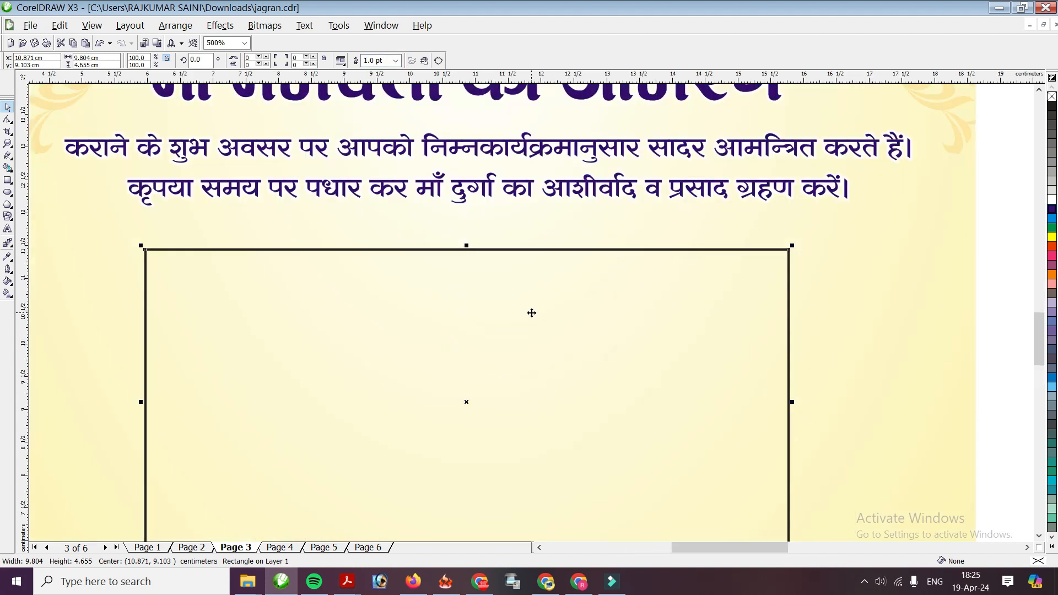
{"action": "left_click_drag", "start_coordinate": [532, 309], "coordinate": [538, 309]}
{"action": "scroll", "coordinate": [518, 298], "scroll_direction": "down", "scroll_amount": 1}
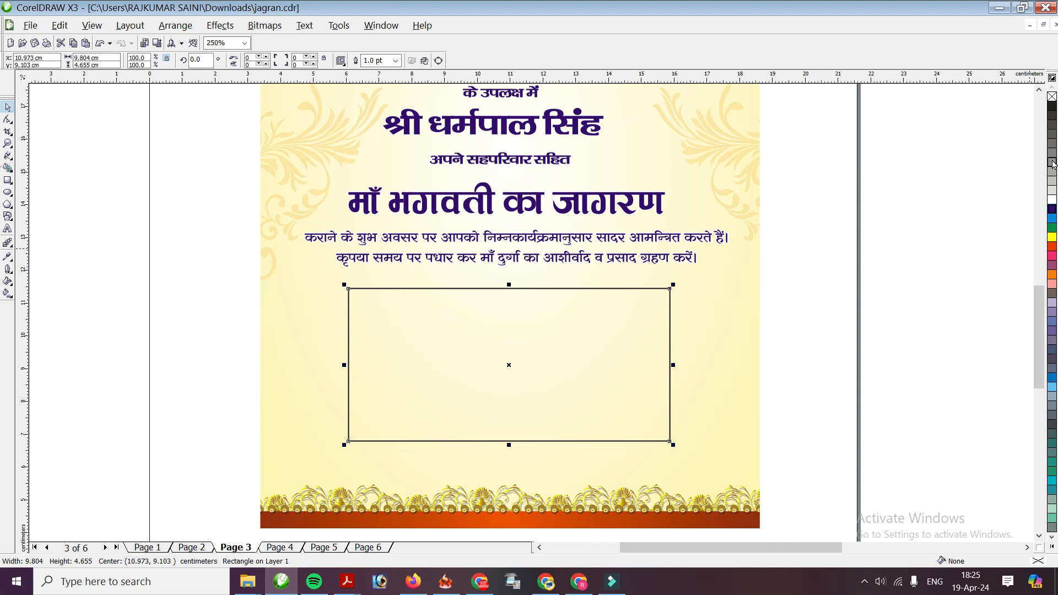
{"action": "right_click", "coordinate": [1052, 229]}
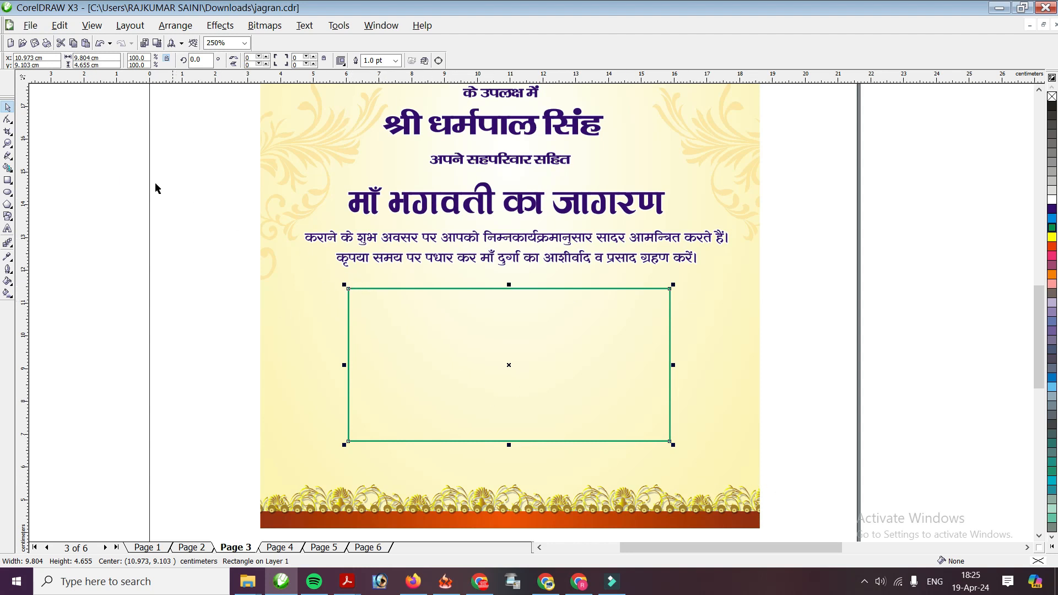
Drag a corner node with the Shape tool to round the green rectangle's corners
{"action": "left_click", "coordinate": [8, 120]}
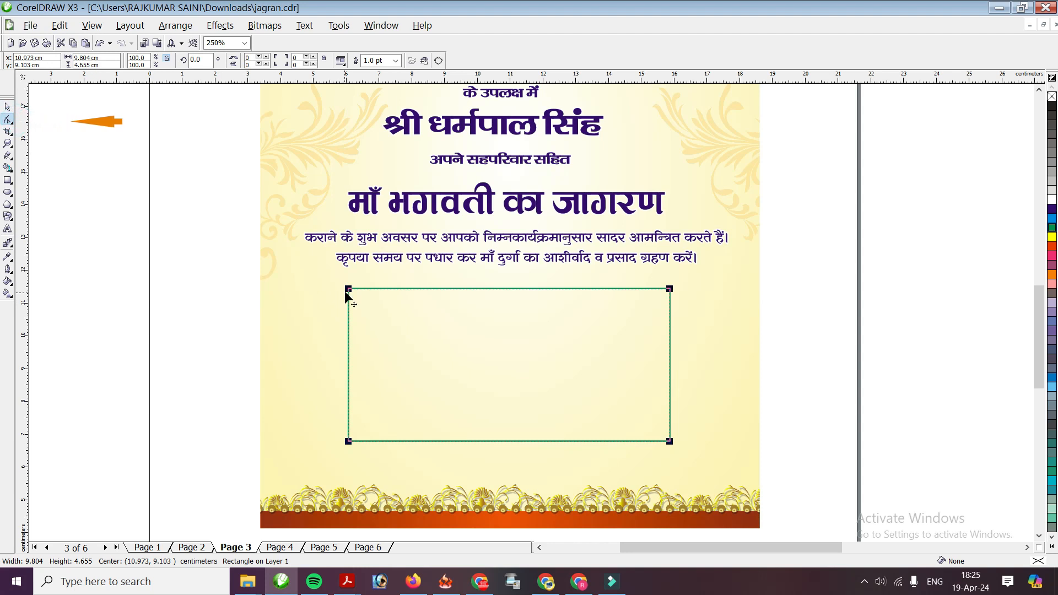
{"action": "left_click_drag", "start_coordinate": [349, 290], "coordinate": [355, 293]}
{"action": "scroll", "coordinate": [419, 343], "scroll_direction": "up", "scroll_amount": 1}
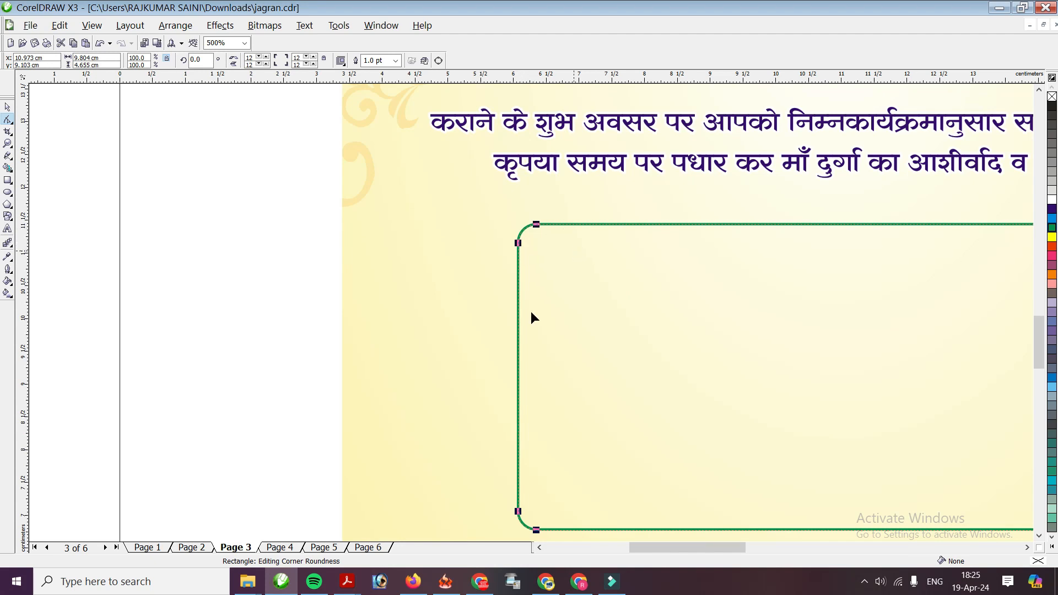
{"action": "scroll", "coordinate": [531, 312], "scroll_direction": "down", "scroll_amount": 1}
{"action": "left_click", "coordinate": [7, 107]}
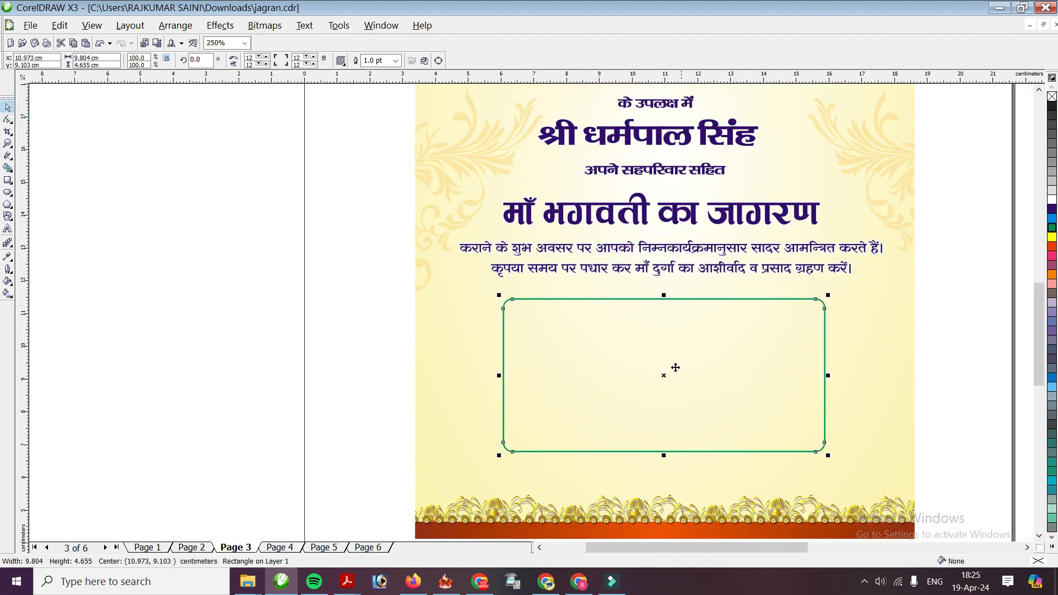
{"action": "left_click", "coordinate": [7, 180]}
Draw a small rectangle on the green frame's top edge and round its corners
{"action": "left_click_drag", "start_coordinate": [609, 288], "coordinate": [711, 311]}
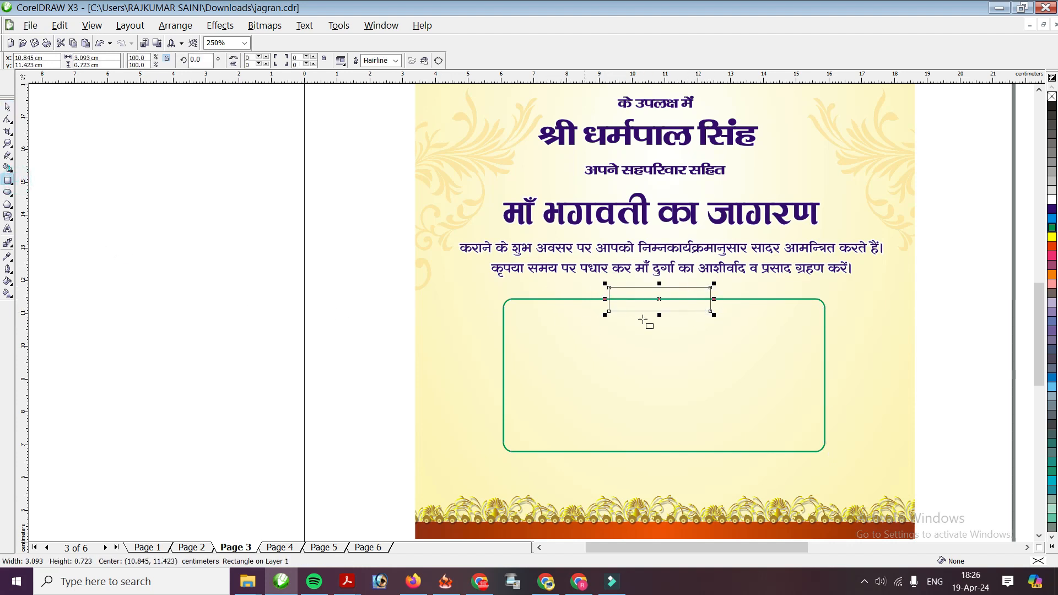
{"action": "left_click", "coordinate": [7, 107]}
{"action": "scroll", "coordinate": [665, 287], "scroll_direction": "up", "scroll_amount": 1}
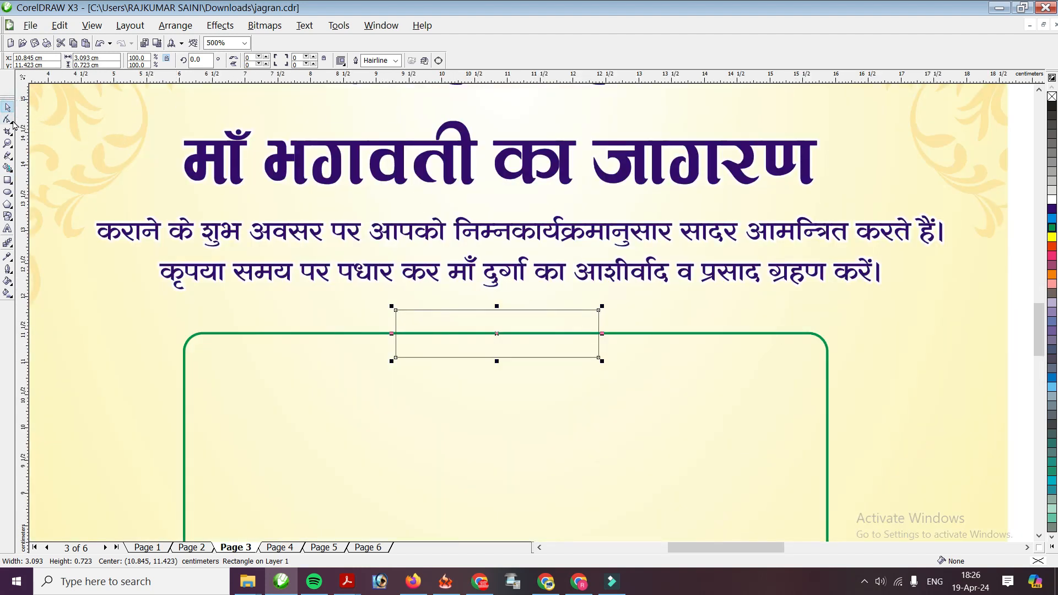
{"action": "left_click", "coordinate": [8, 118]}
{"action": "left_click_drag", "start_coordinate": [396, 310], "coordinate": [406, 321]}
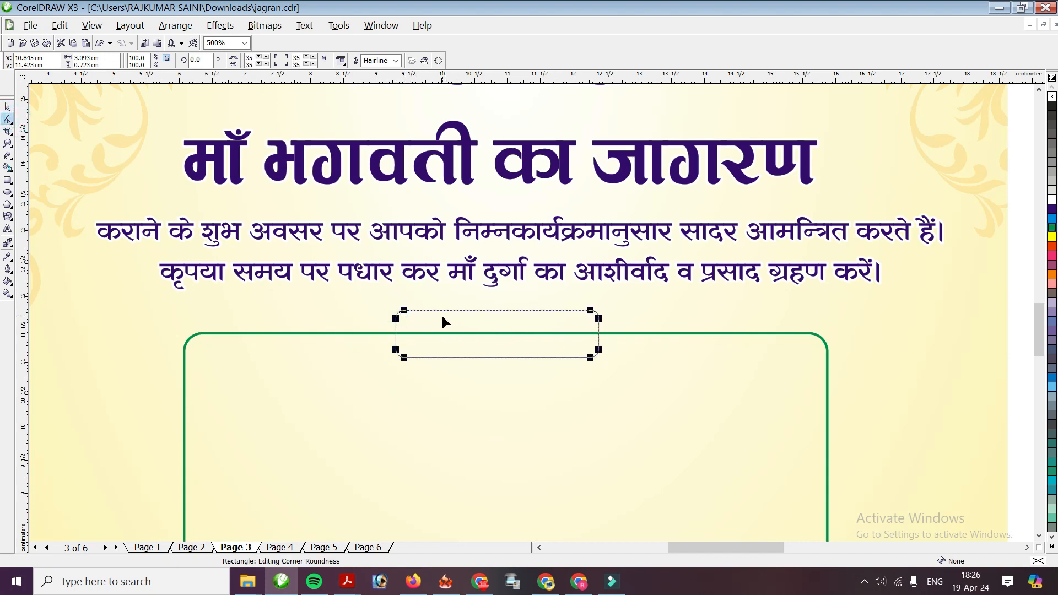
{"action": "left_click", "coordinate": [7, 106]}
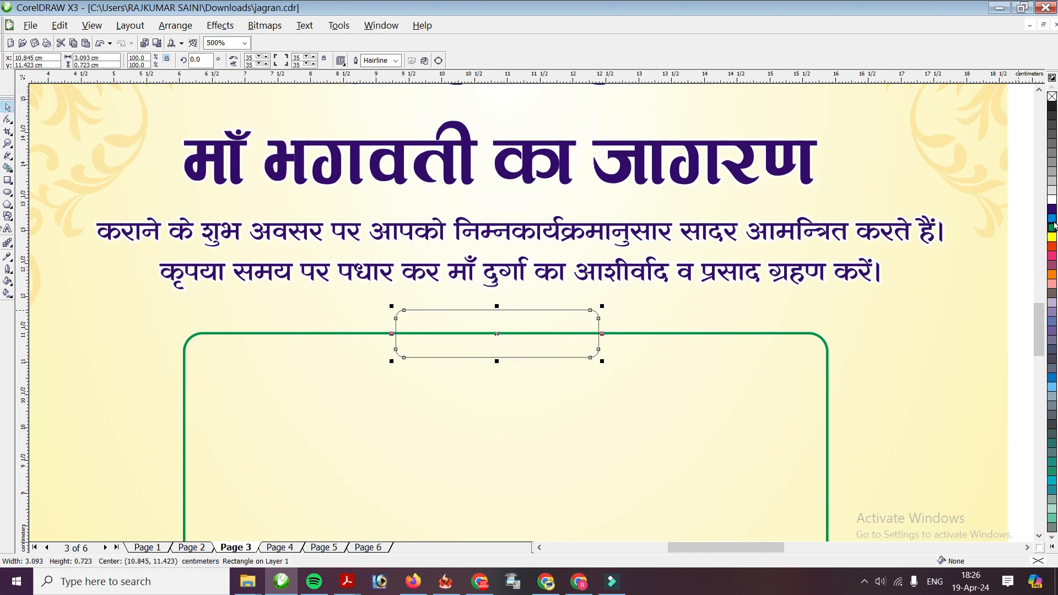
Fill the small label rectangle with magenta
{"action": "left_click", "coordinate": [1052, 247]}
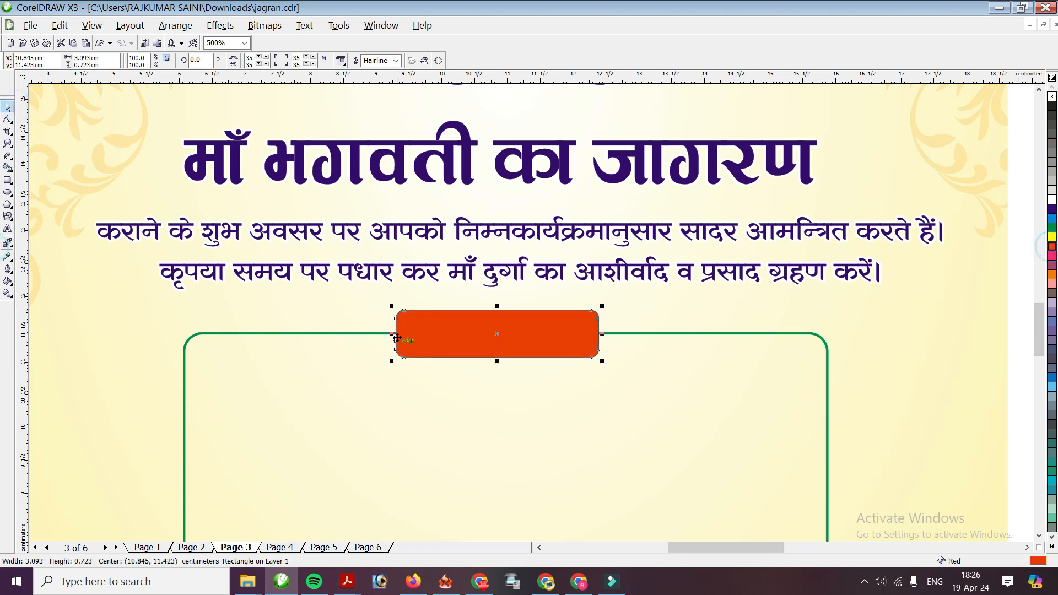
{"action": "left_click", "coordinate": [1052, 255]}
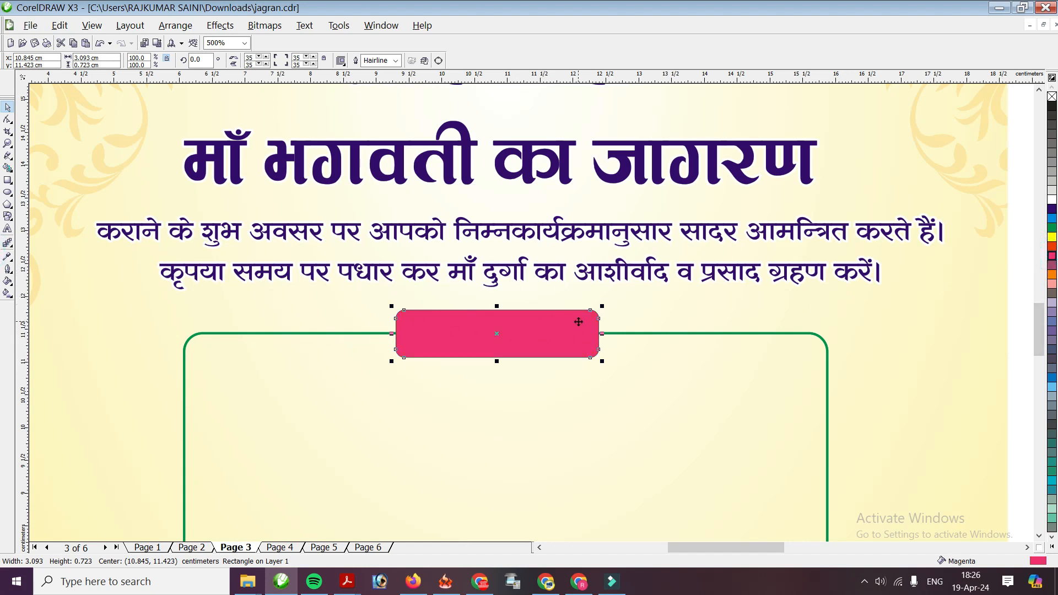
{"action": "scroll", "coordinate": [571, 336], "scroll_direction": "up", "scroll_amount": 3}
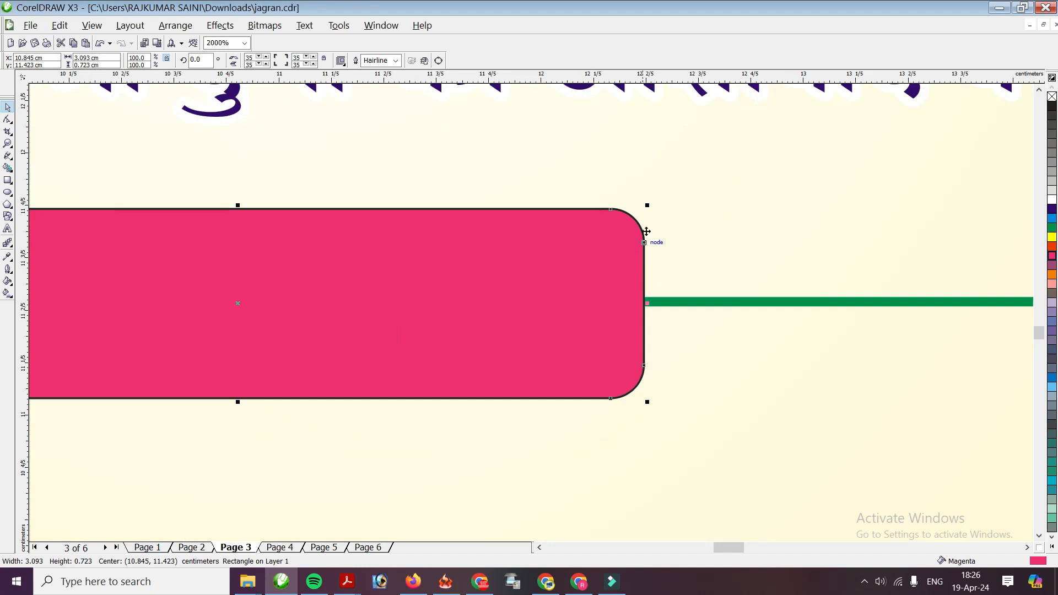
{"action": "scroll", "coordinate": [416, 324], "scroll_direction": "down", "scroll_amount": 1}
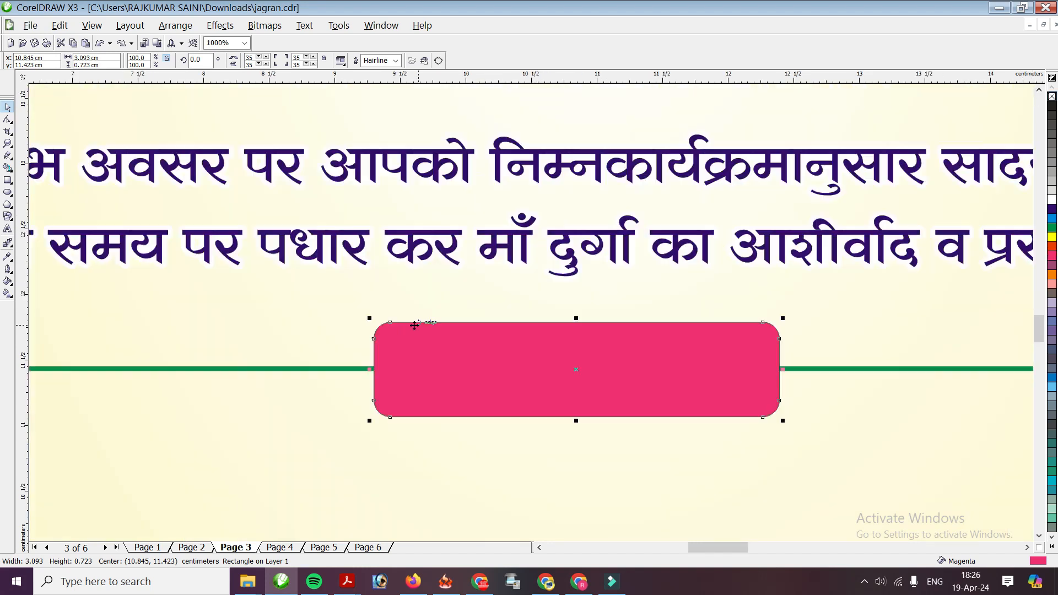
{"action": "scroll", "coordinate": [548, 314], "scroll_direction": "up", "scroll_amount": 1}
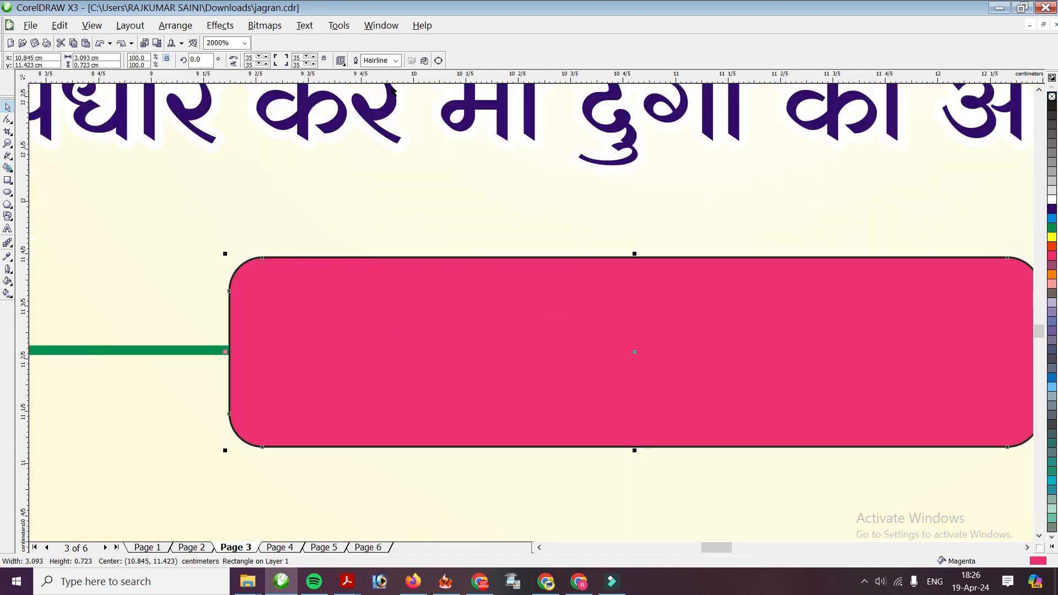
Give the magenta label a 2.0 pt light grey outline
{"action": "left_click", "coordinate": [396, 61]}
{"action": "left_click", "coordinate": [374, 108]}
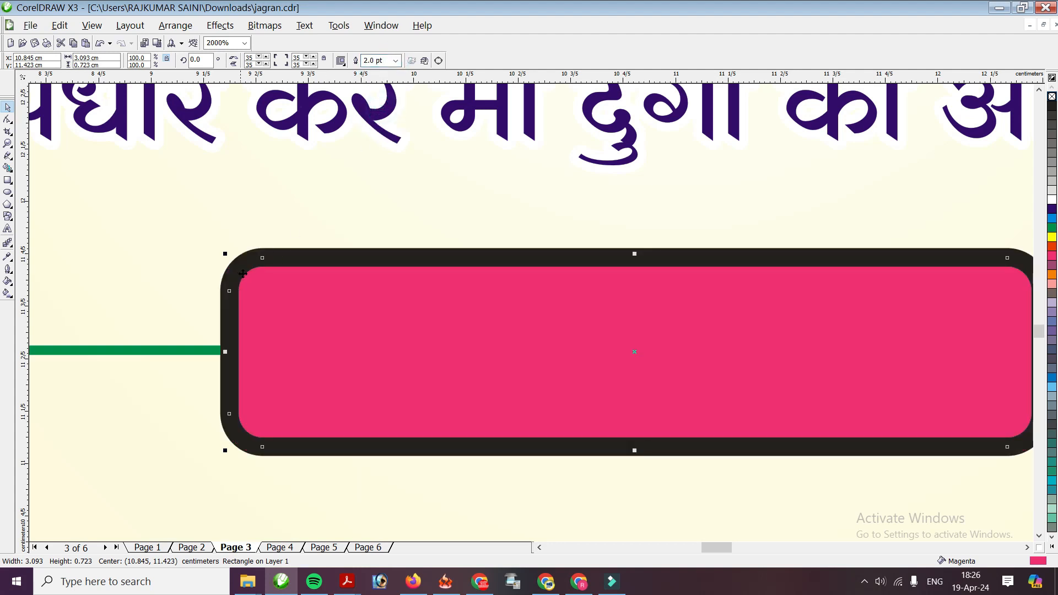
{"action": "left_click", "coordinate": [394, 60]}
{"action": "left_click", "coordinate": [371, 95]}
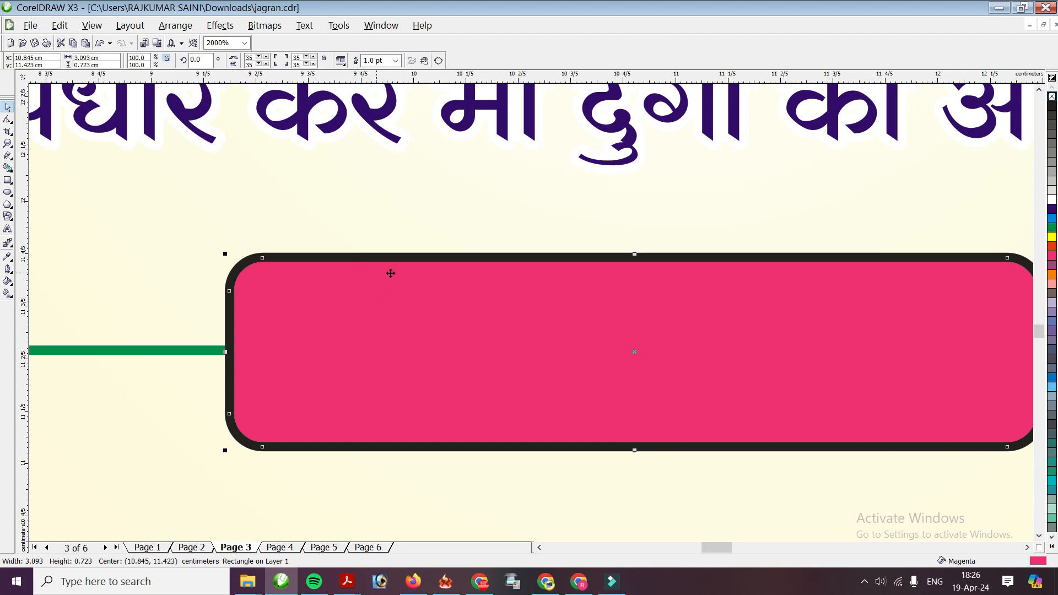
{"action": "right_click", "coordinate": [1052, 185]}
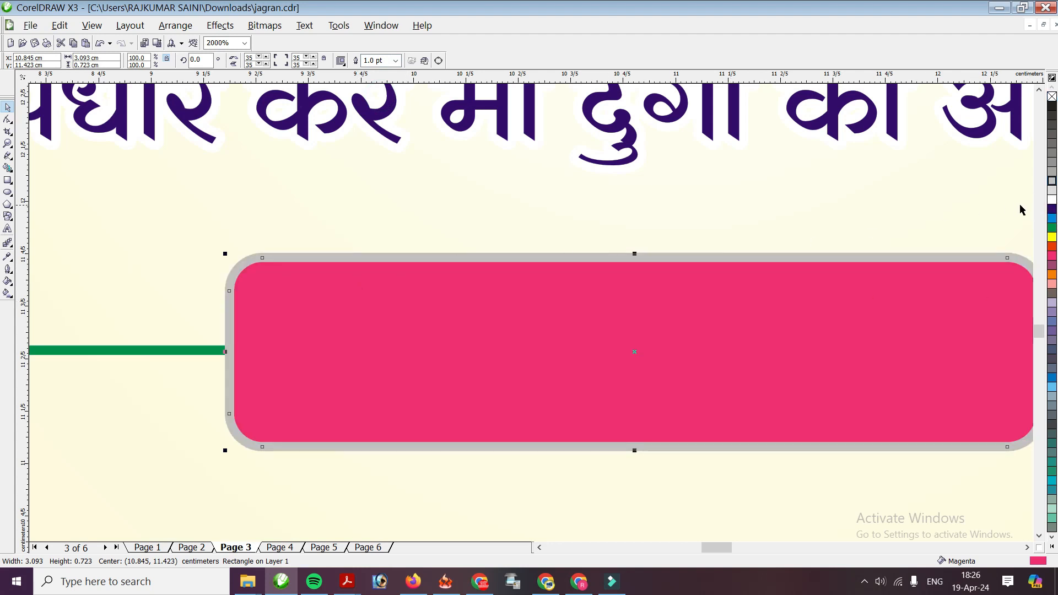
{"action": "right_click", "coordinate": [1052, 190]}
{"action": "scroll", "coordinate": [510, 309], "scroll_direction": "down", "scroll_amount": 2}
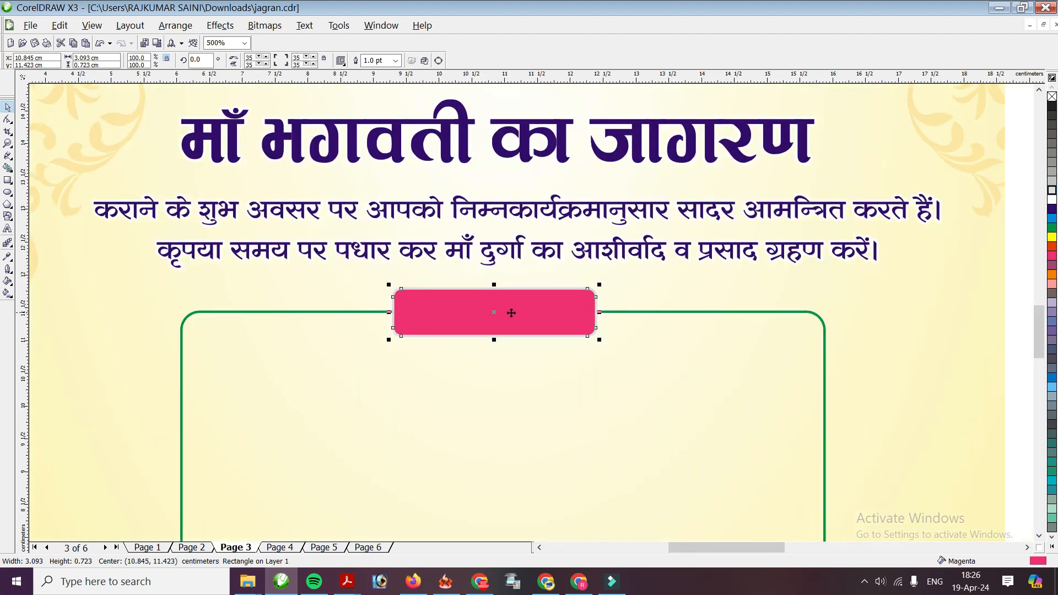
{"action": "scroll", "coordinate": [506, 307], "scroll_direction": "up", "scroll_amount": 1}
{"action": "left_click", "coordinate": [395, 61]}
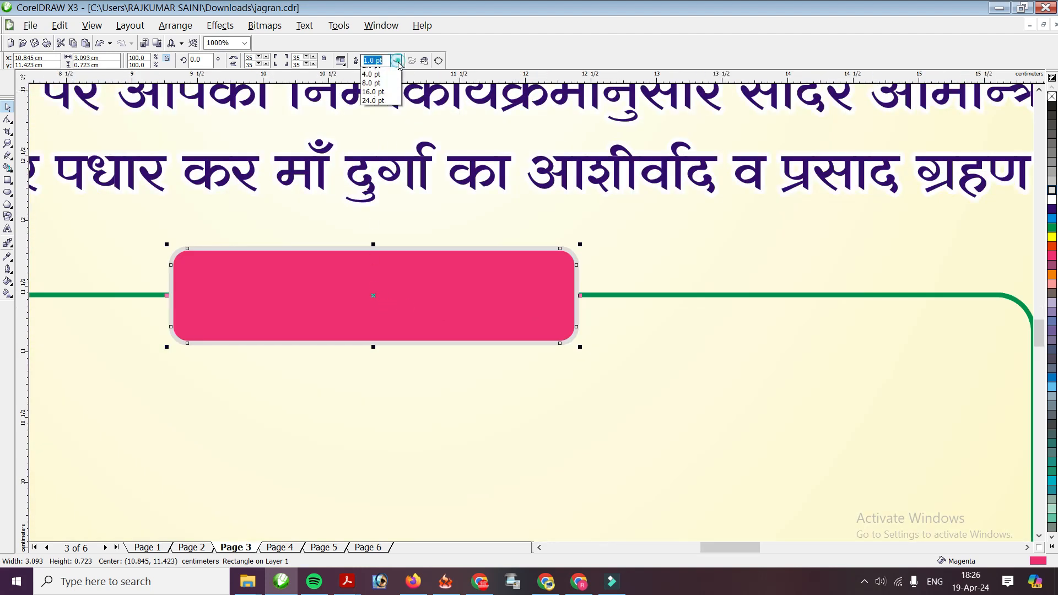
{"action": "left_click", "coordinate": [375, 110]}
{"action": "scroll", "coordinate": [532, 313], "scroll_direction": "down", "scroll_amount": 2}
{"action": "scroll", "coordinate": [532, 312], "scroll_direction": "down", "scroll_amount": 3}
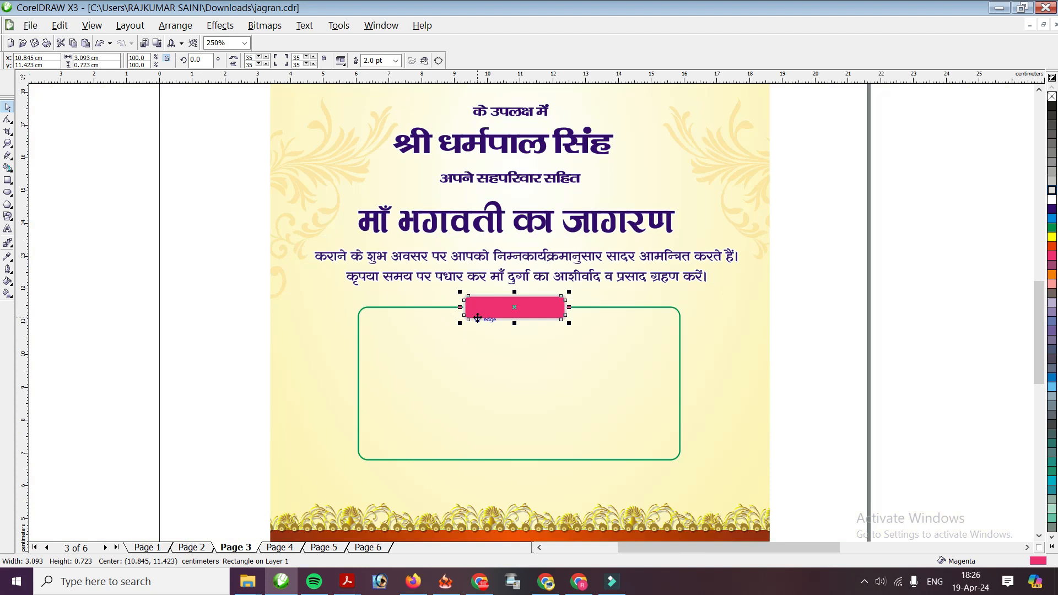
{"action": "scroll", "coordinate": [529, 310], "scroll_direction": "up", "scroll_amount": 2}
Copy the 'के उपलक्ष में' text onto the pink label and bring it in front
{"action": "left_click_drag", "start_coordinate": [146, 298], "coordinate": [155, 298]}
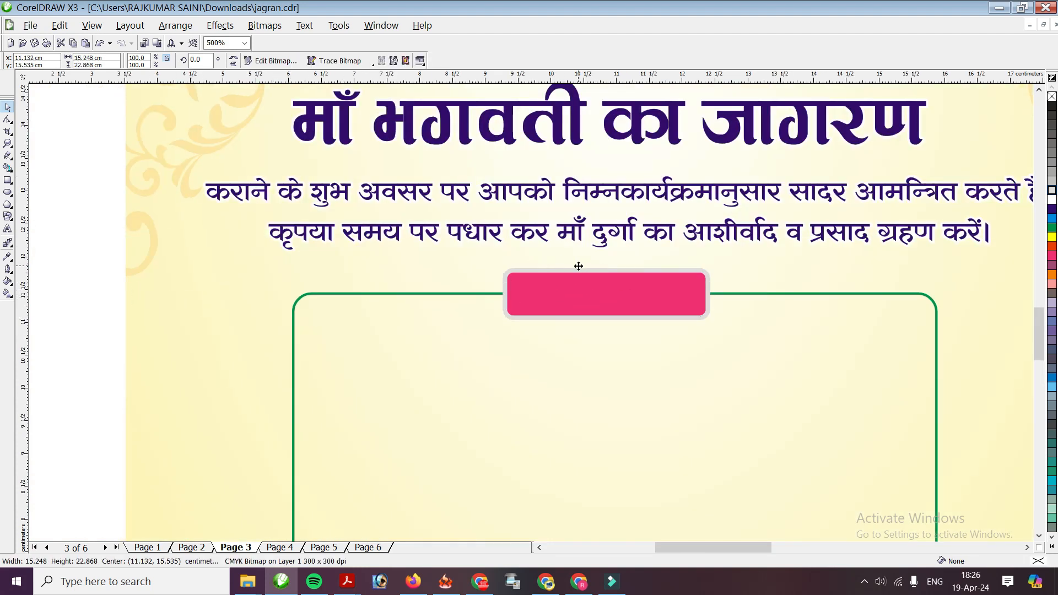
{"action": "scroll", "coordinate": [459, 203], "scroll_direction": "down", "scroll_amount": 1}
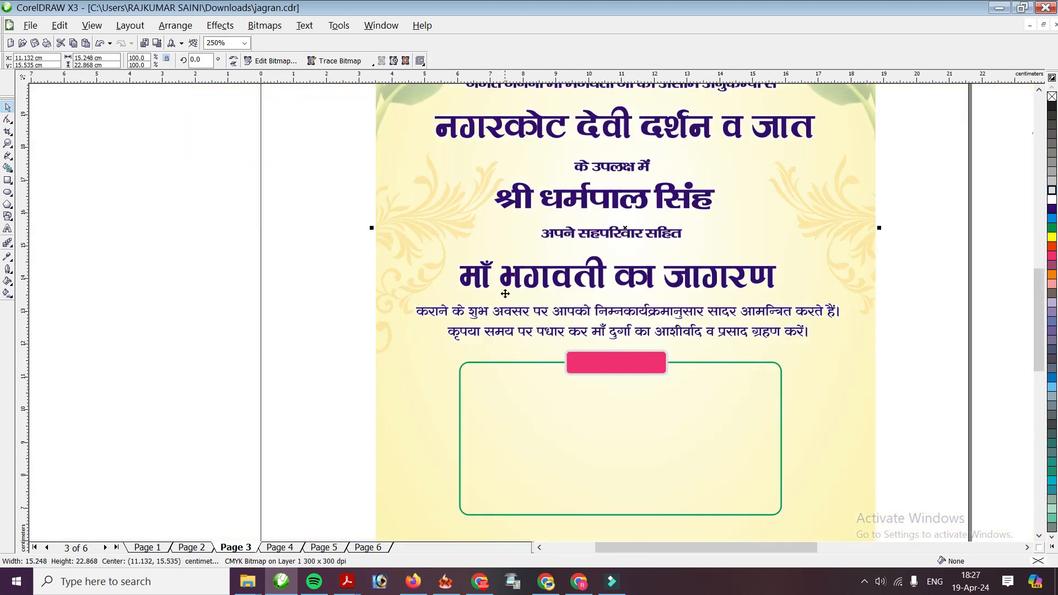
{"action": "left_click", "coordinate": [605, 176]}
{"action": "left_click_drag", "start_coordinate": [605, 175], "coordinate": [605, 365]}
{"action": "scroll", "coordinate": [558, 395], "scroll_direction": "up", "scroll_amount": 2}
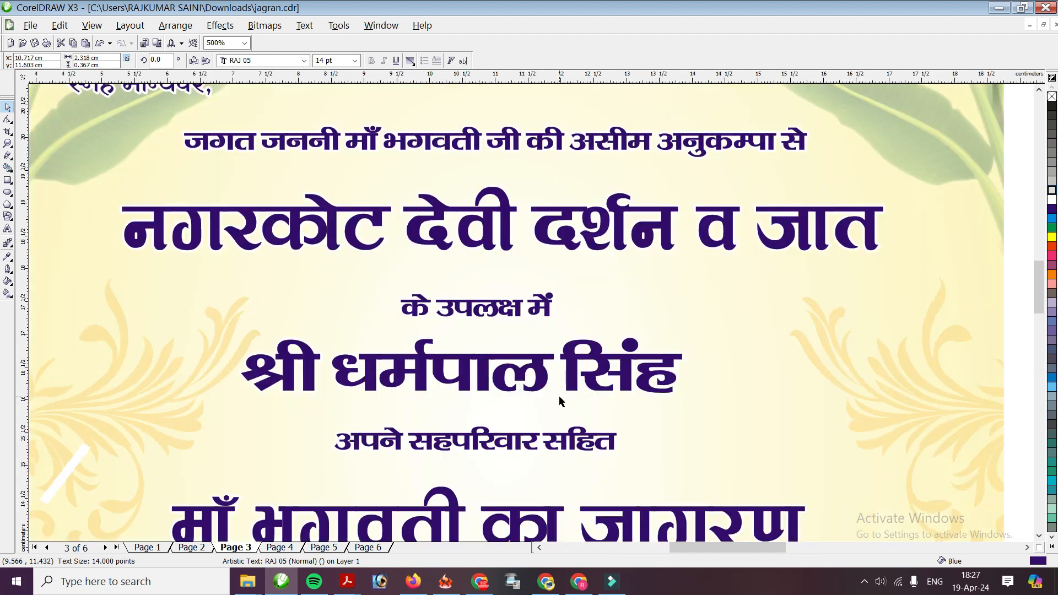
{"action": "scroll", "coordinate": [559, 395], "scroll_direction": "down", "scroll_amount": 2}
{"action": "scroll", "coordinate": [466, 382], "scroll_direction": "up", "scroll_amount": 3}
{"action": "key", "text": "shift+Page_Up"}
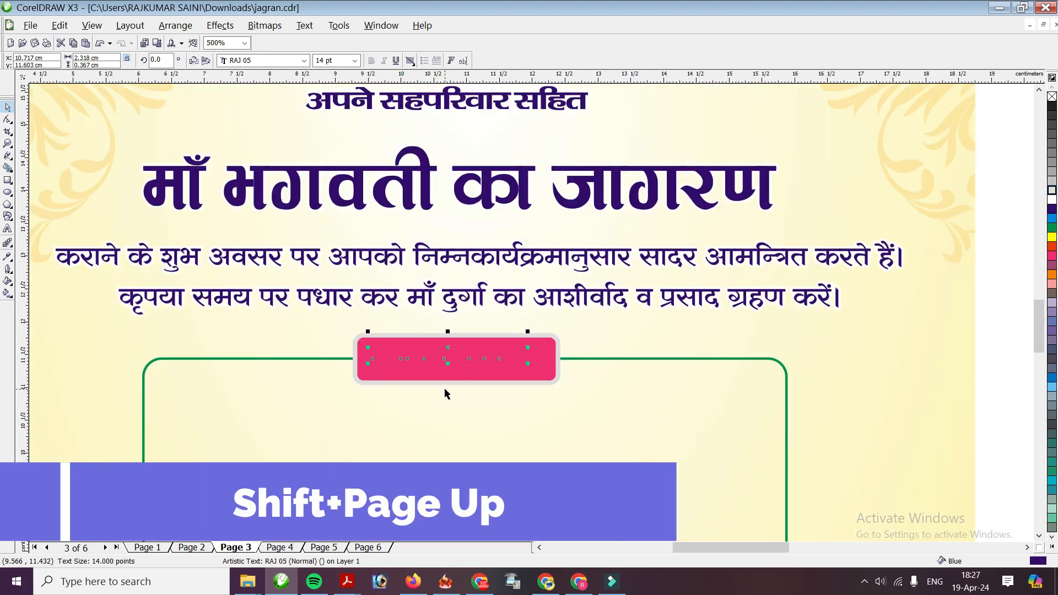
{"action": "scroll", "coordinate": [342, 419], "scroll_direction": "up", "scroll_amount": 2}
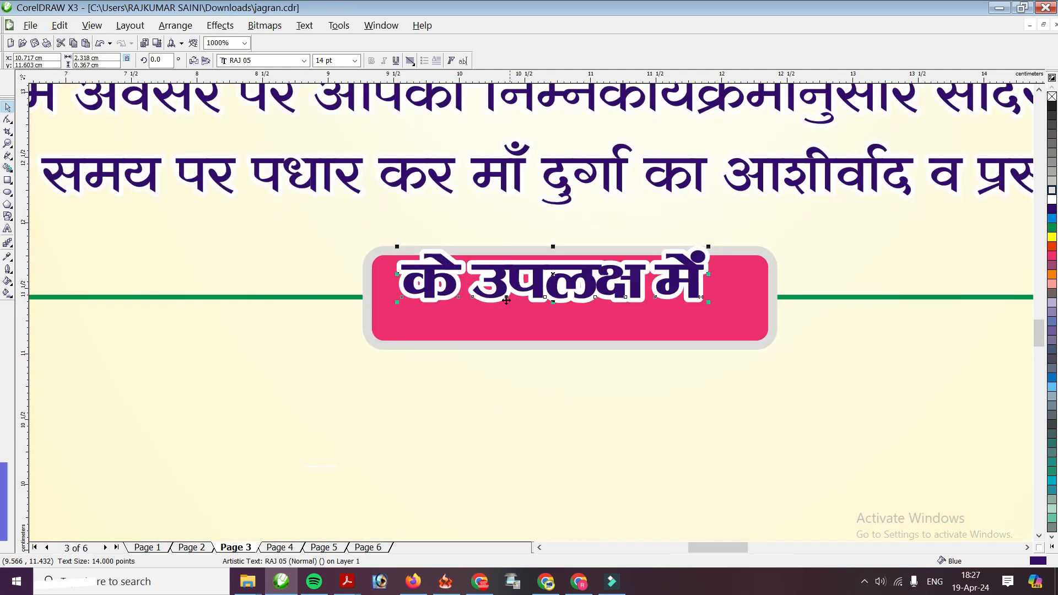
{"action": "left_click_drag", "start_coordinate": [494, 285], "coordinate": [494, 307]}
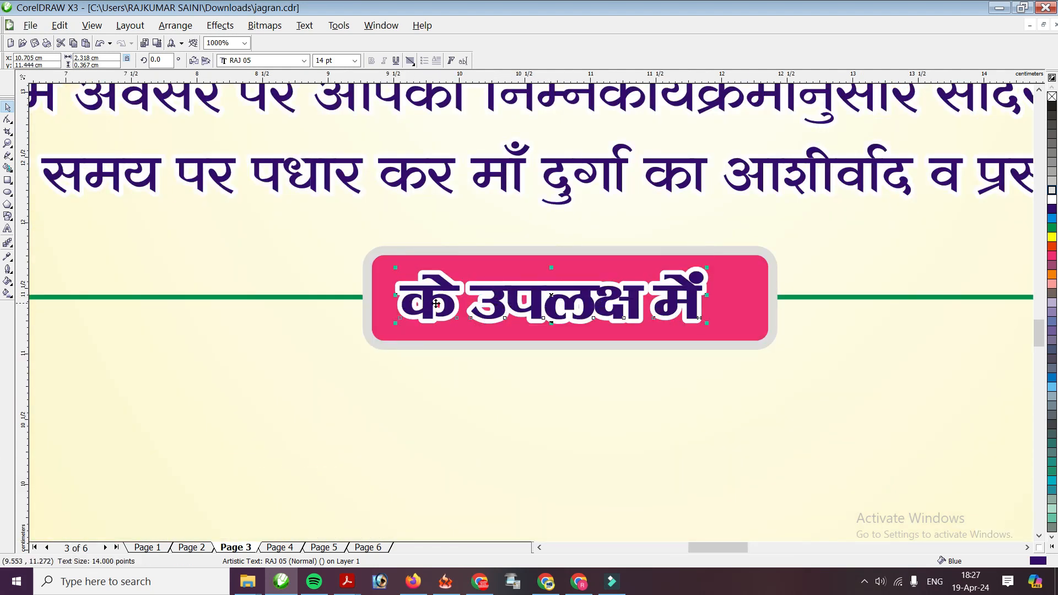
Change the label text to 'कार्यक्रम'
{"action": "double_click", "coordinate": [448, 305]}
{"action": "key", "text": "Delete"}
{"action": "key", "text": "Delete"}
{"action": "key", "text": "Delete"}
{"action": "key", "text": "Delete"}
{"action": "key", "text": "Delete"}
{"action": "key", "text": "Delete"}
{"action": "key", "text": "Delete"}
{"action": "key", "text": "Delete"}
{"action": "key", "text": "Delete"}
{"action": "key", "text": "Delete"}
{"action": "key", "text": "Delete"}
{"action": "type", "text": "ाय"}
{"action": "type", "text": "र्य"}
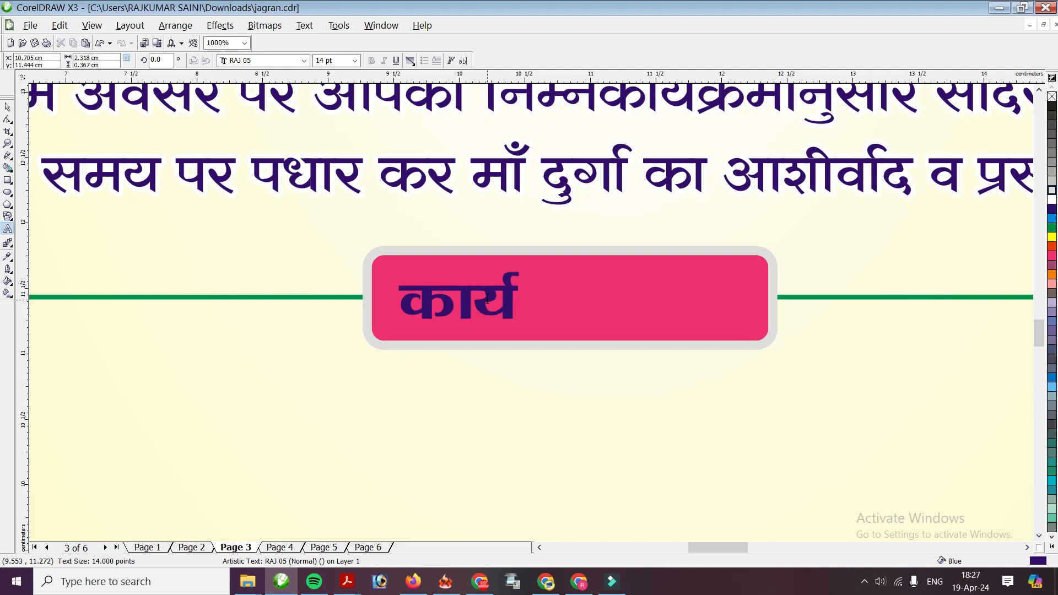
{"action": "type", "text": "क्र"}
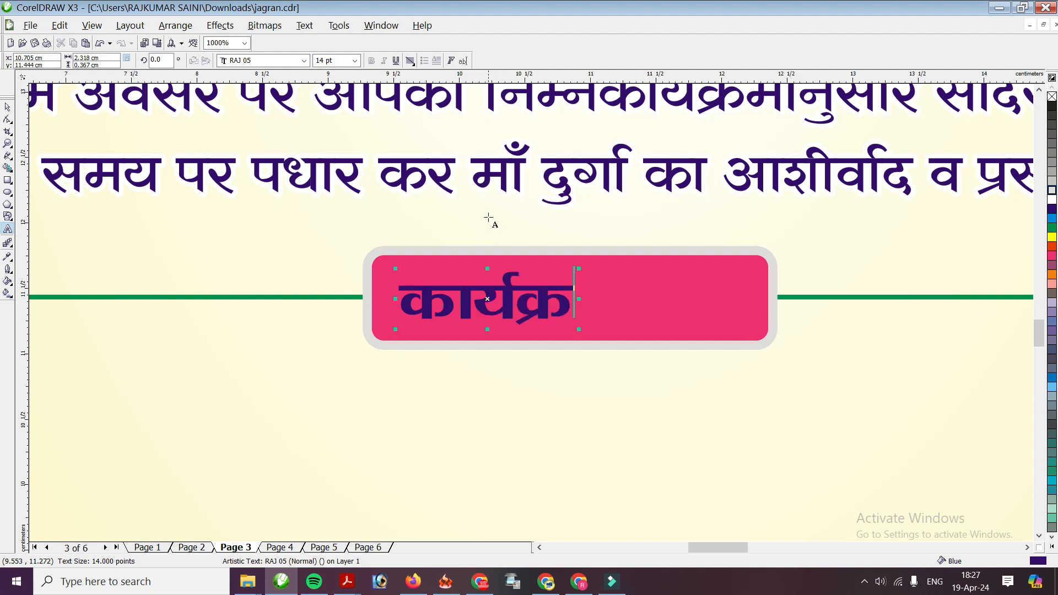
{"action": "type", "text": "त"}
{"action": "key", "text": "BackSpace"}
{"action": "type", "text": "म"}
{"action": "left_click", "coordinate": [8, 107]}
Centre the 'कार्यक्रम' text in the pink box and enlarge it to fill it
{"action": "left_click_drag", "start_coordinate": [398, 278], "coordinate": [465, 277]}
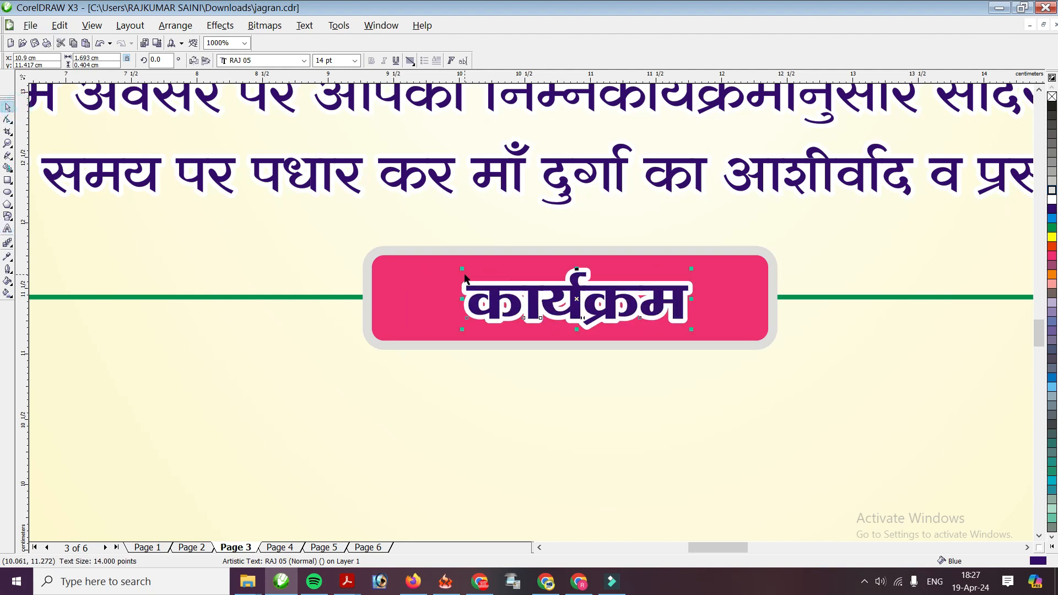
{"action": "left_click_drag", "start_coordinate": [691, 270], "coordinate": [725, 260]}
{"action": "left_click_drag", "start_coordinate": [547, 290], "coordinate": [534, 293]}
{"action": "scroll", "coordinate": [530, 330], "scroll_direction": "down", "scroll_amount": 1}
{"action": "scroll", "coordinate": [540, 349], "scroll_direction": "down", "scroll_amount": 2}
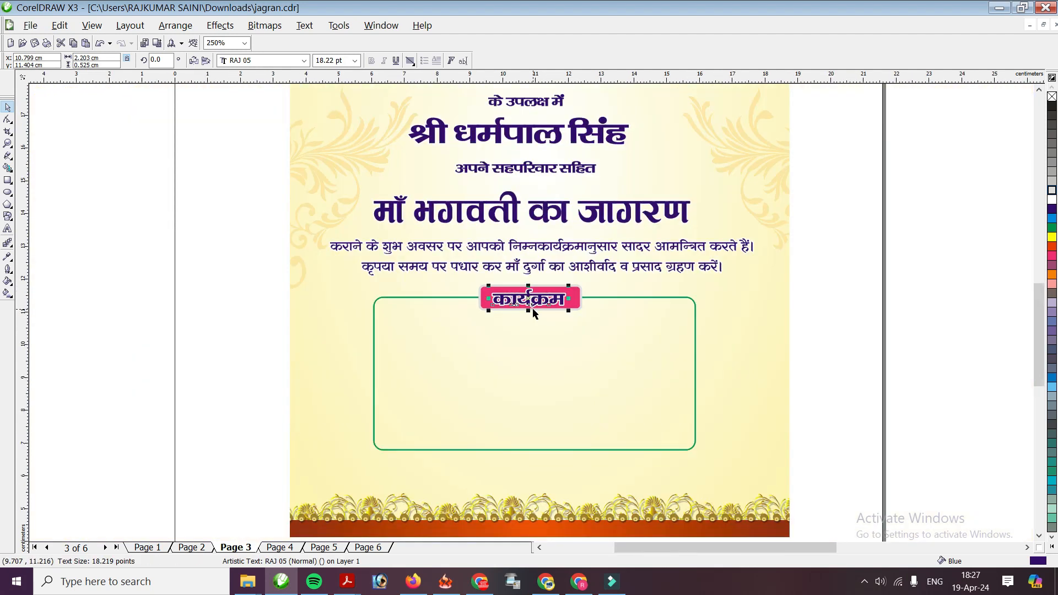
{"action": "scroll", "coordinate": [532, 317], "scroll_direction": "up", "scroll_amount": 2}
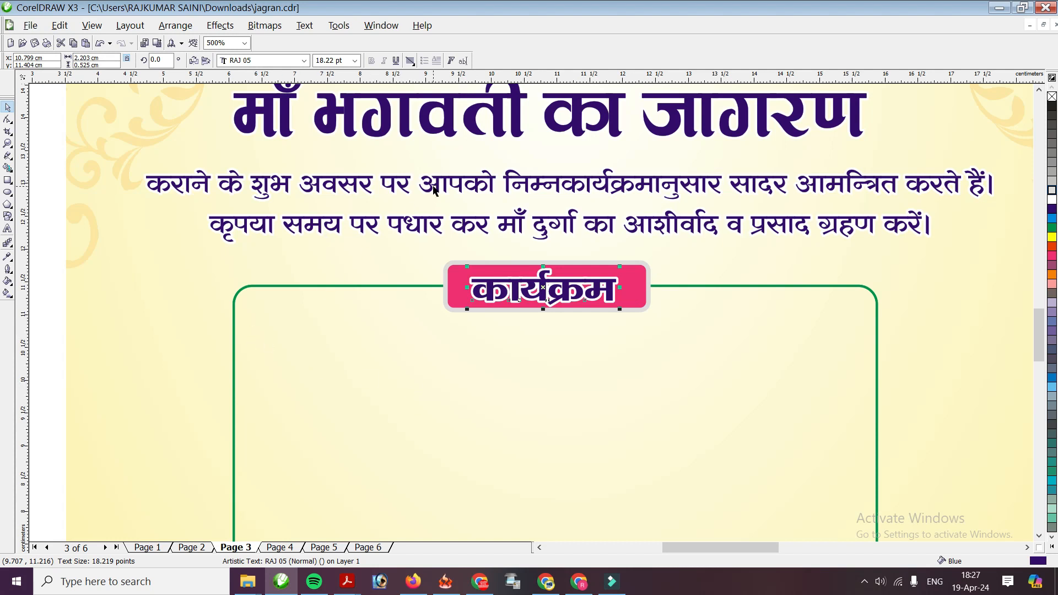
Place a copy of 'अपने सहपरिवार सहित' inside the green frame under 'कार्यक्रम'
{"action": "scroll", "coordinate": [434, 190], "scroll_direction": "down", "scroll_amount": 1}
{"action": "left_click", "coordinate": [543, 237]}
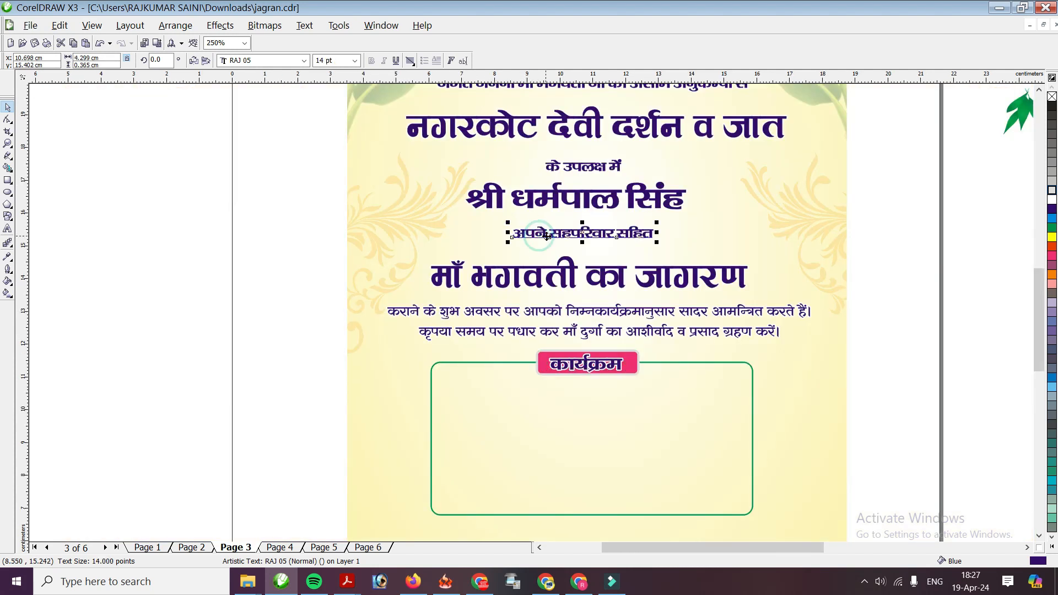
{"action": "left_click_drag", "start_coordinate": [547, 237], "coordinate": [547, 437]}
{"action": "key", "text": "Up"}
{"action": "key", "text": "Up"}
{"action": "key", "text": "Up"}
{"action": "key", "text": "Up"}
{"action": "key", "text": "Up"}
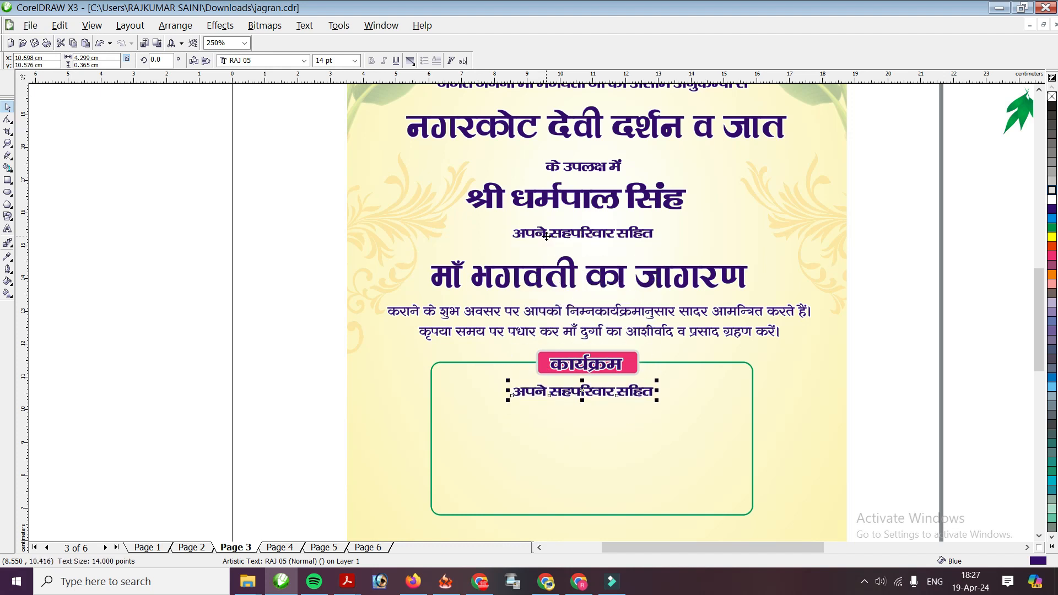
{"action": "scroll", "coordinate": [605, 418], "scroll_direction": "up", "scroll_amount": 3}
{"action": "scroll", "coordinate": [430, 279], "scroll_direction": "down", "scroll_amount": 2}
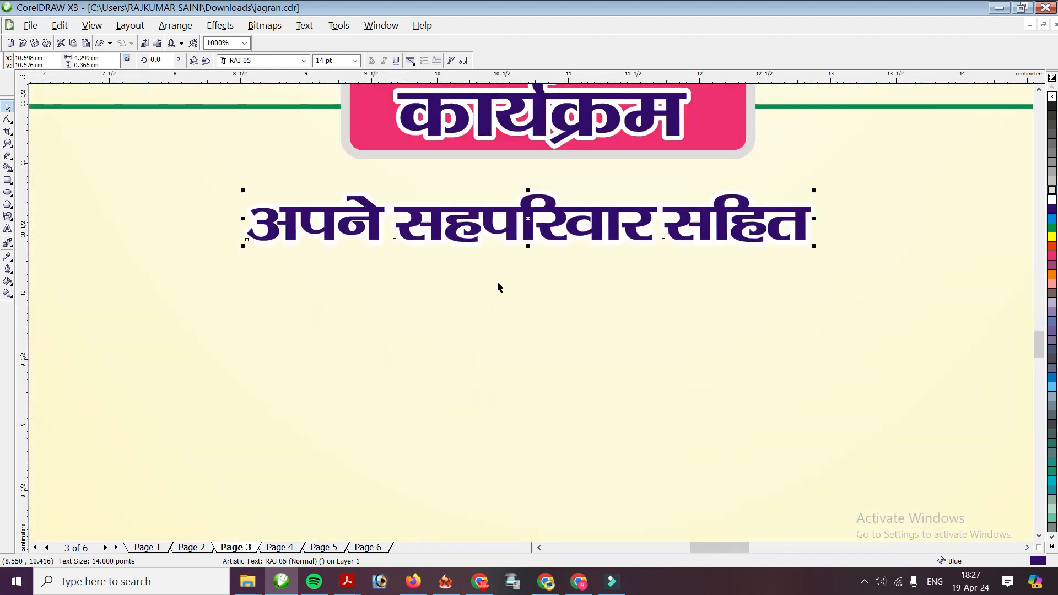
Edit the copy into the date line '2 मई 2024, दिन-गुरुवार', set it to 18 pt and centre it
{"action": "double_click", "coordinate": [448, 301]}
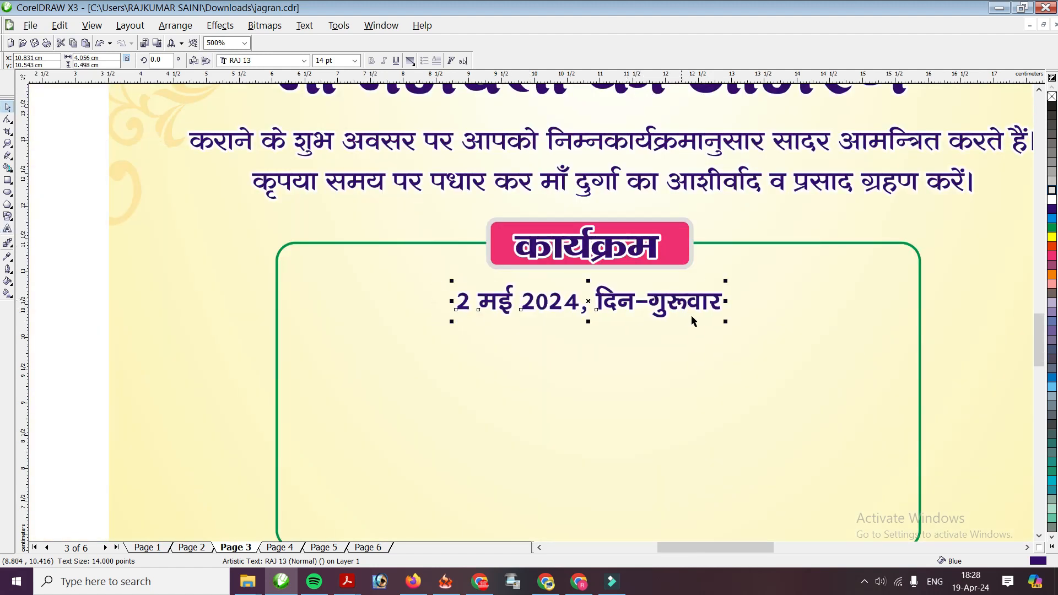
{"action": "key", "text": "Right"}
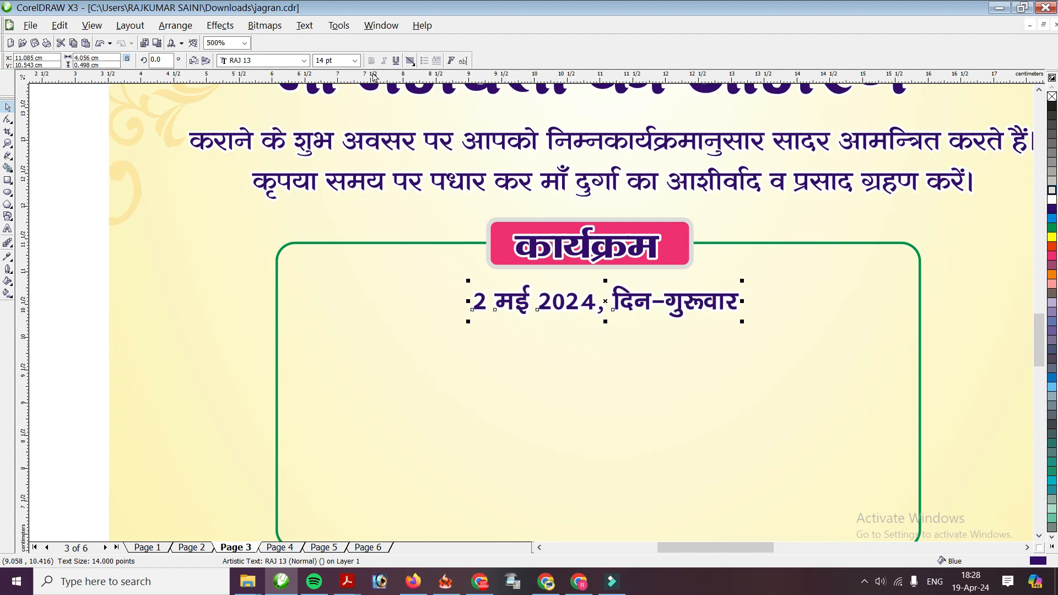
{"action": "left_click", "coordinate": [354, 61]}
{"action": "left_click", "coordinate": [322, 173]}
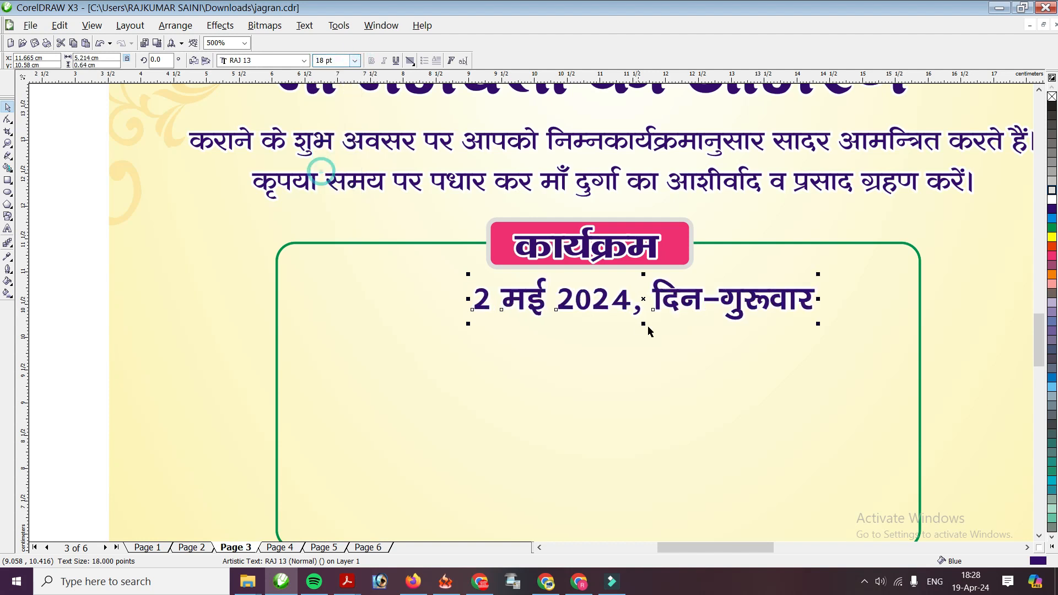
{"action": "key", "text": "Left"}
{"action": "key", "text": "Left"}
{"action": "key", "text": "Left"}
{"action": "scroll", "coordinate": [422, 316], "scroll_direction": "down", "scroll_amount": 1}
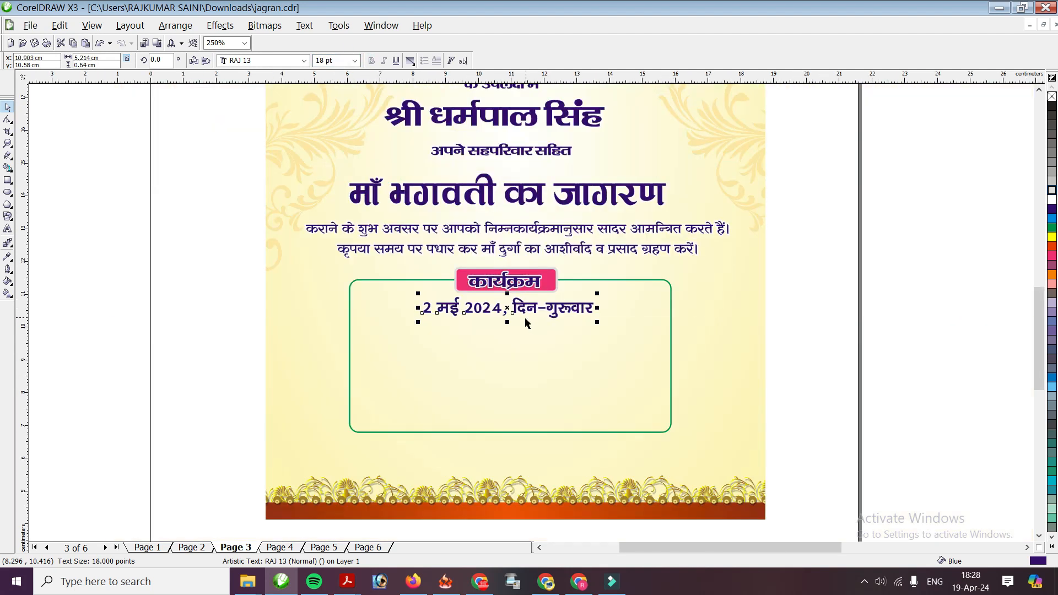
{"action": "scroll", "coordinate": [512, 322], "scroll_direction": "up", "scroll_amount": 2}
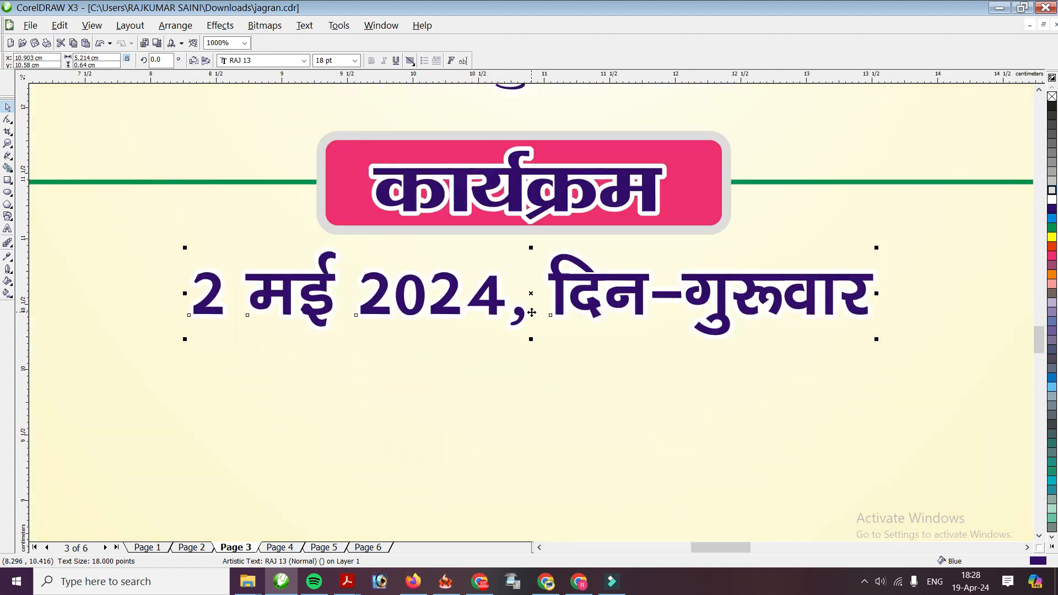
{"action": "left_click_drag", "start_coordinate": [555, 278], "coordinate": [553, 281]}
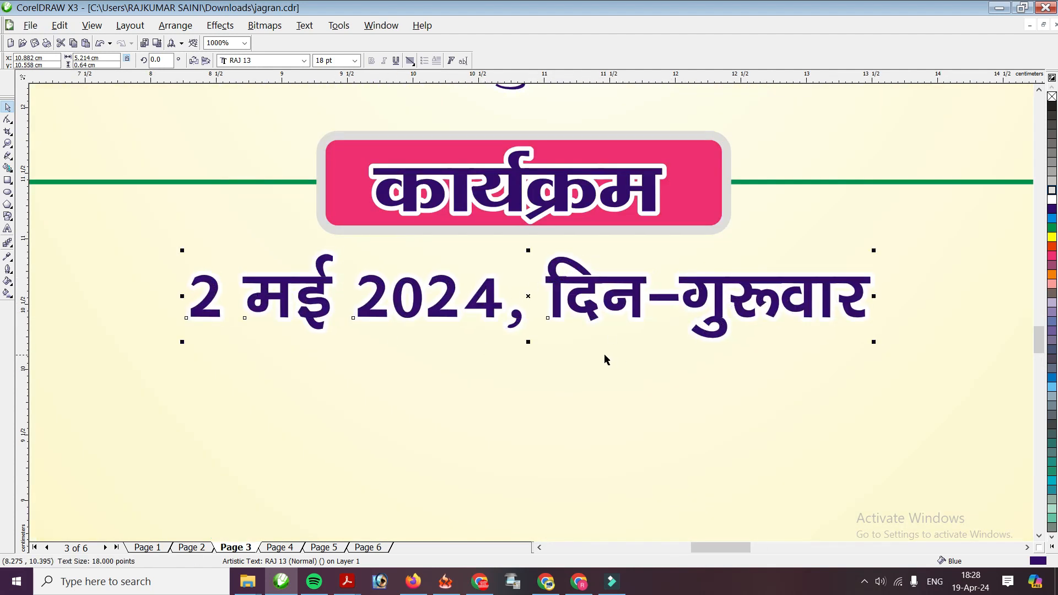
{"action": "scroll", "coordinate": [551, 325], "scroll_direction": "down", "scroll_amount": 1}
Duplicate the 2 मई 2024 date line and nudge the copy just below it
{"action": "key", "text": "KP_Add"}
{"action": "key", "text": "Down"}
{"action": "key", "text": "Down"}
{"action": "key", "text": "Down"}
{"action": "key", "text": "Left"}
{"action": "key", "text": "Left"}
{"action": "key", "text": "Left"}
{"action": "key", "text": "Left"}
{"action": "key", "text": "Left"}
{"action": "key", "text": "Left"}
{"action": "key", "text": "Left"}
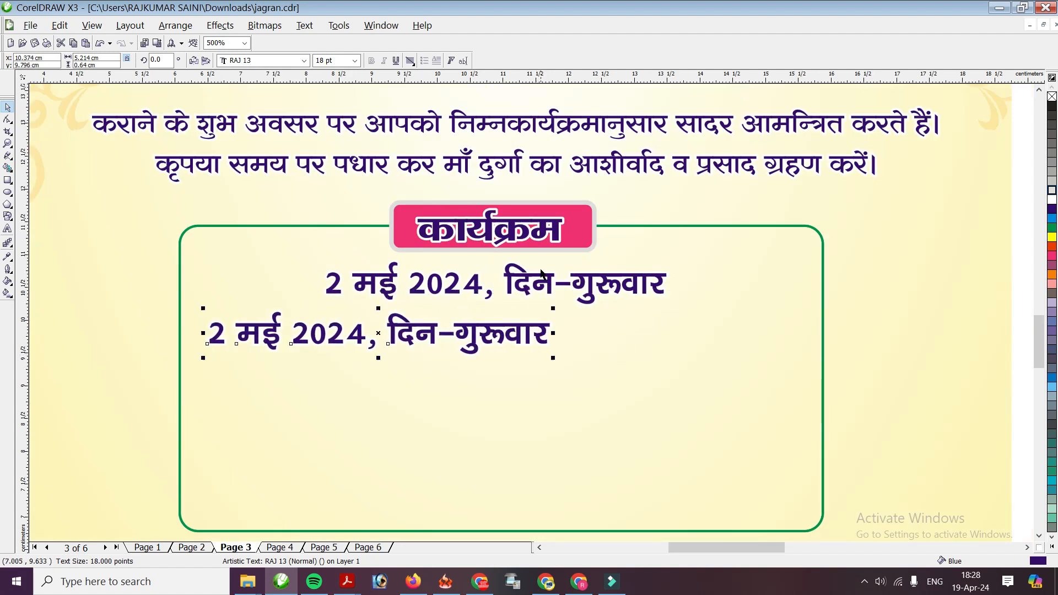
{"action": "key", "text": "Left"}
{"action": "key", "text": "Left"}
{"action": "key", "text": "Left"}
{"action": "key", "text": "Left"}
{"action": "key", "text": "Left"}
{"action": "key", "text": "Left"}
{"action": "key", "text": "Left"}
{"action": "key", "text": "Right"}
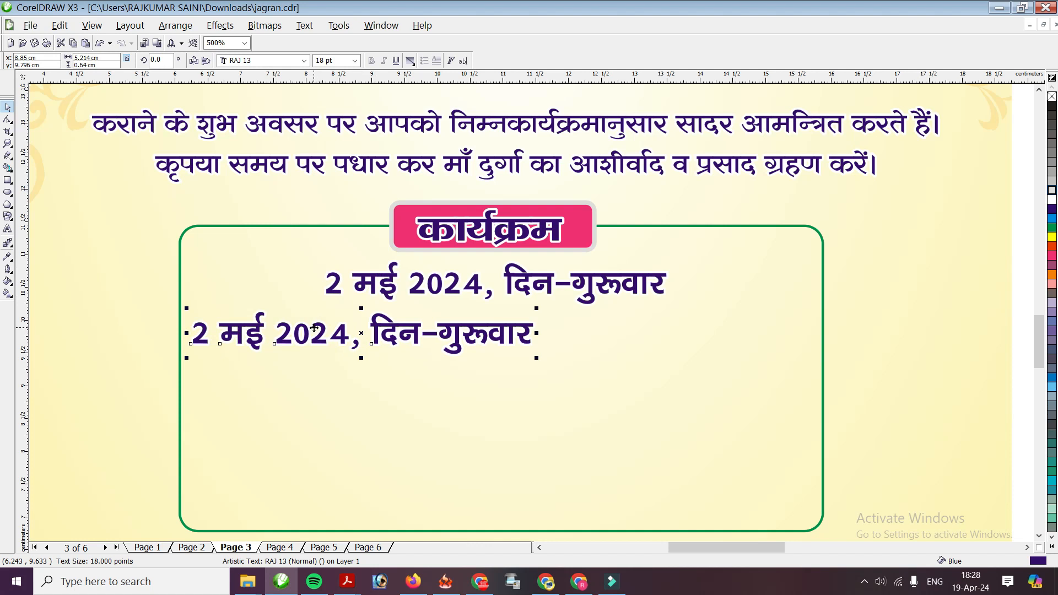
{"action": "key", "text": "F3"}
Set both the original and the copied date lines to 16 pt
{"action": "left_click", "coordinate": [554, 295]}
{"action": "left_click", "coordinate": [337, 60]}
{"action": "type", "text": "16"}
{"action": "key", "text": "Return"}
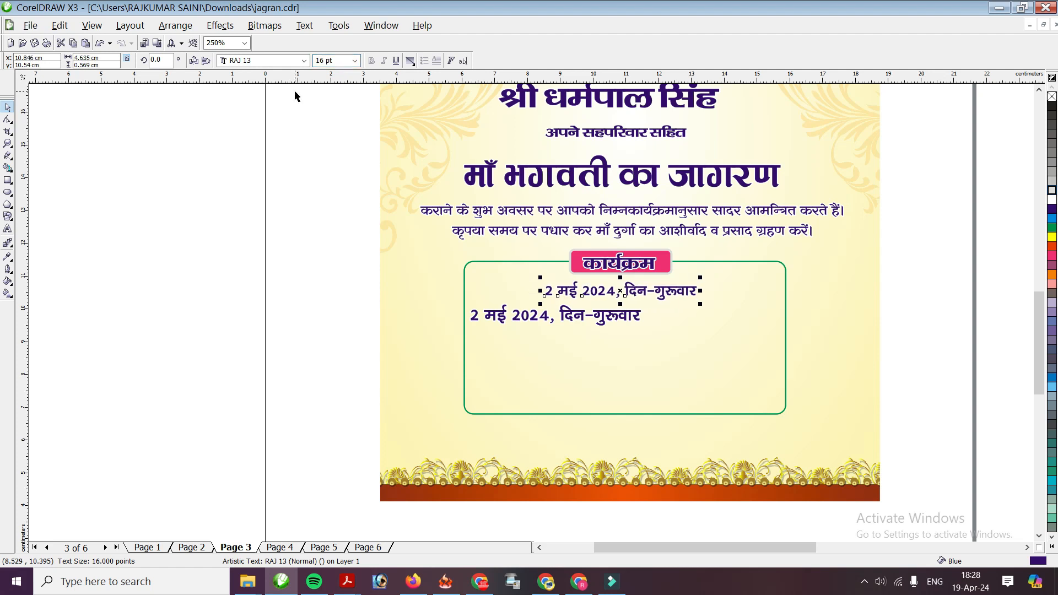
{"action": "scroll", "coordinate": [595, 338], "scroll_direction": "up", "scroll_amount": 3}
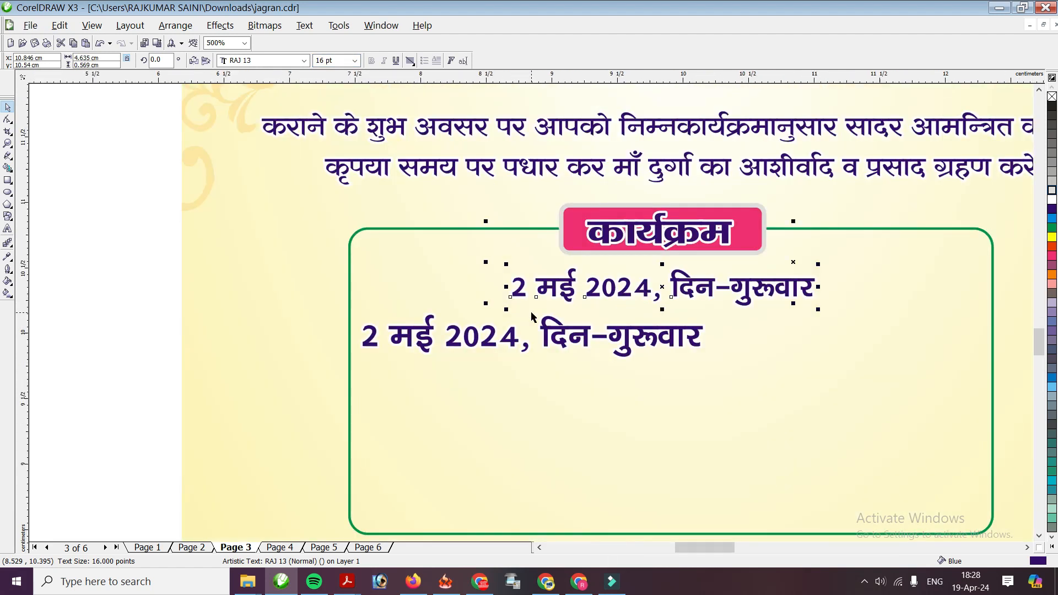
{"action": "scroll", "coordinate": [530, 311], "scroll_direction": "down", "scroll_amount": 1}
{"action": "left_click", "coordinate": [467, 311]}
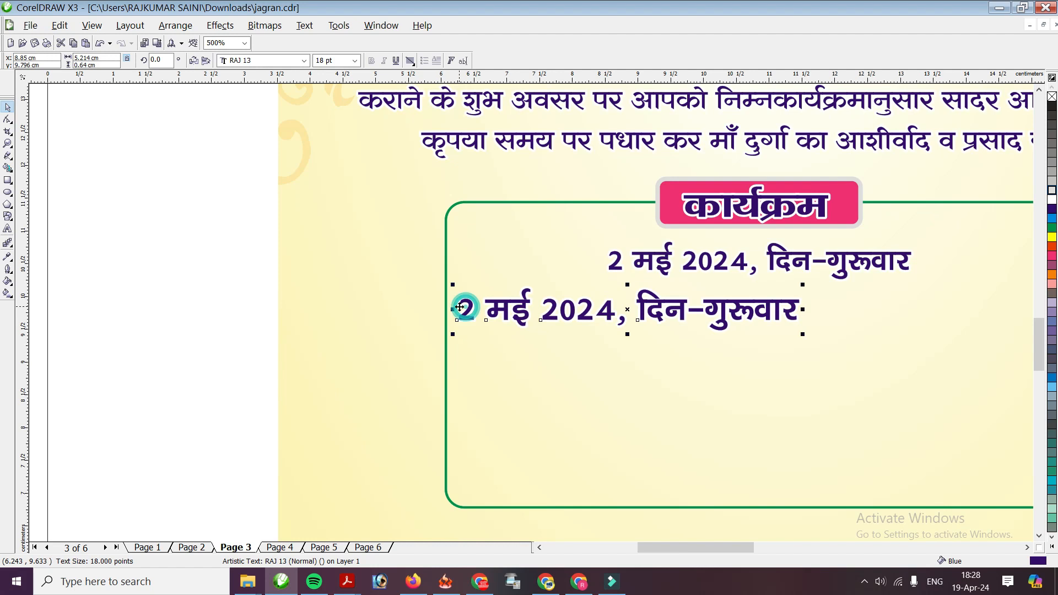
{"action": "left_click", "coordinate": [339, 60]}
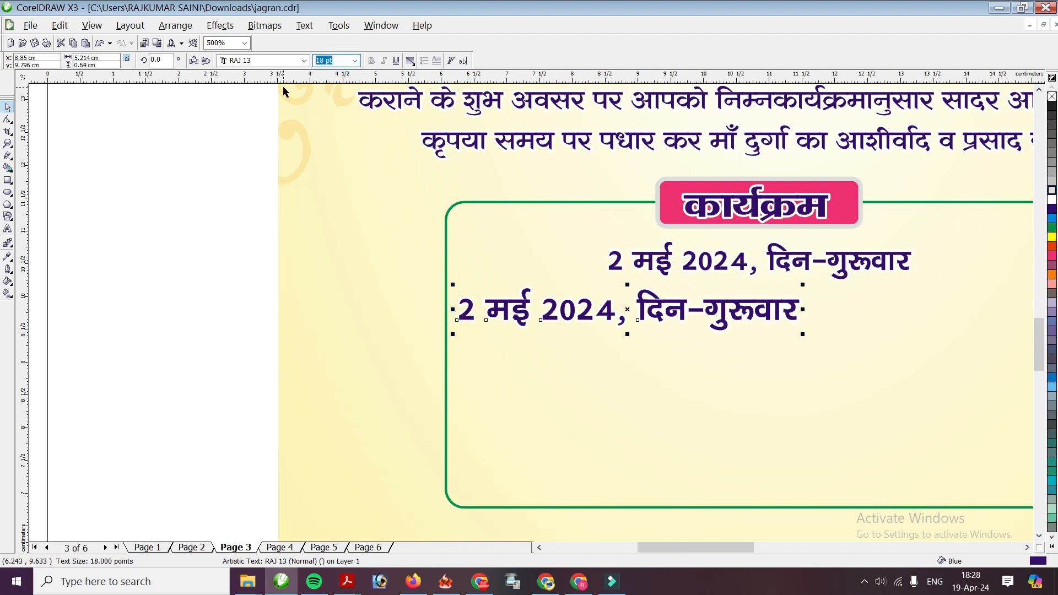
{"action": "type", "text": "16"}
{"action": "key", "text": "Return"}
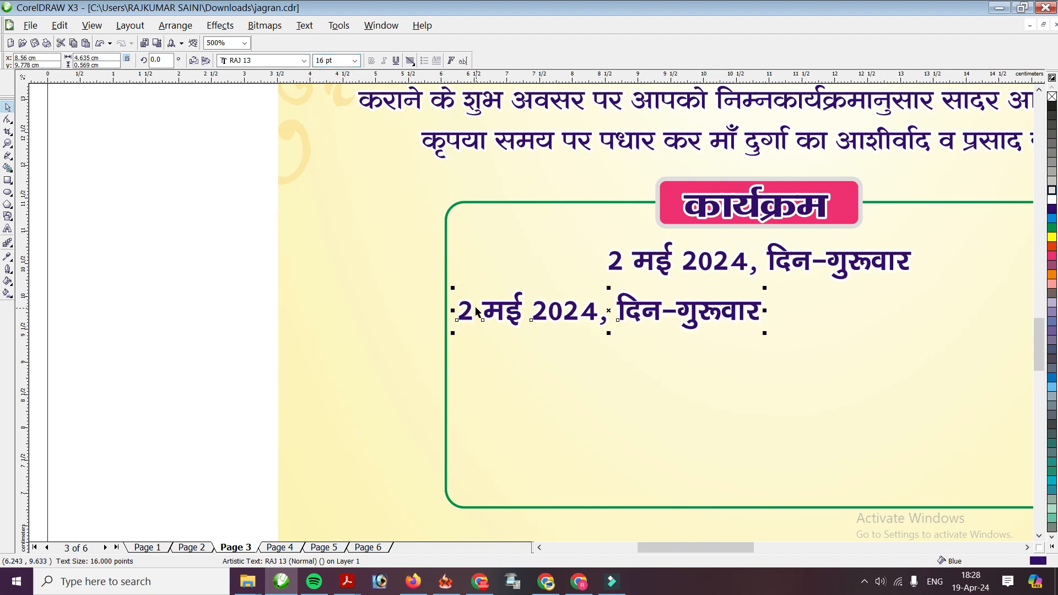
Retype the lower line as 'मिट्टी आना' with a dot leader and '9 बजे प्रातः'
{"action": "key", "text": "F8"}
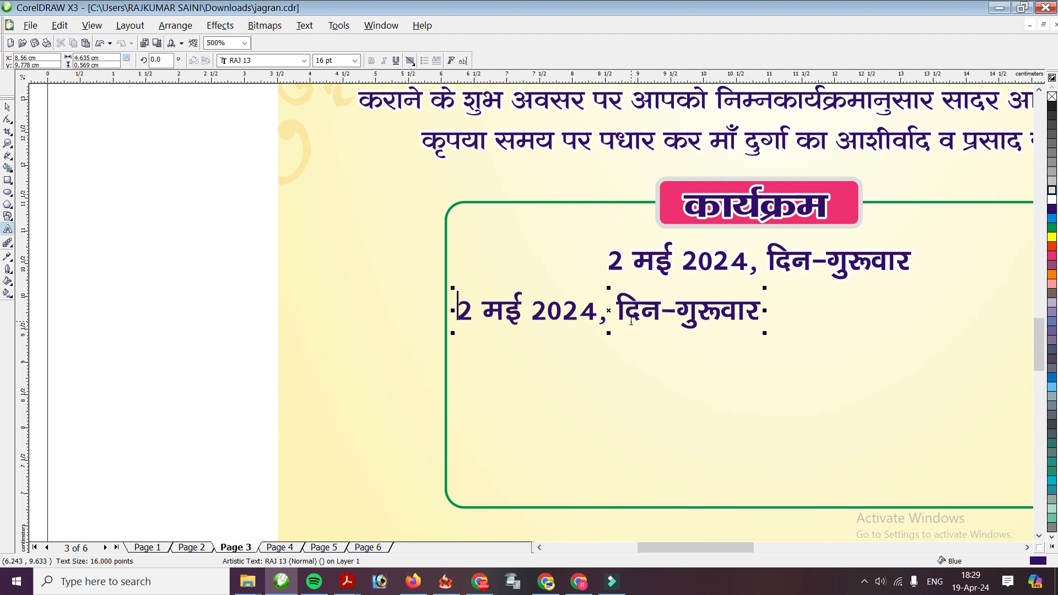
{"action": "type", "text": "मिट"}
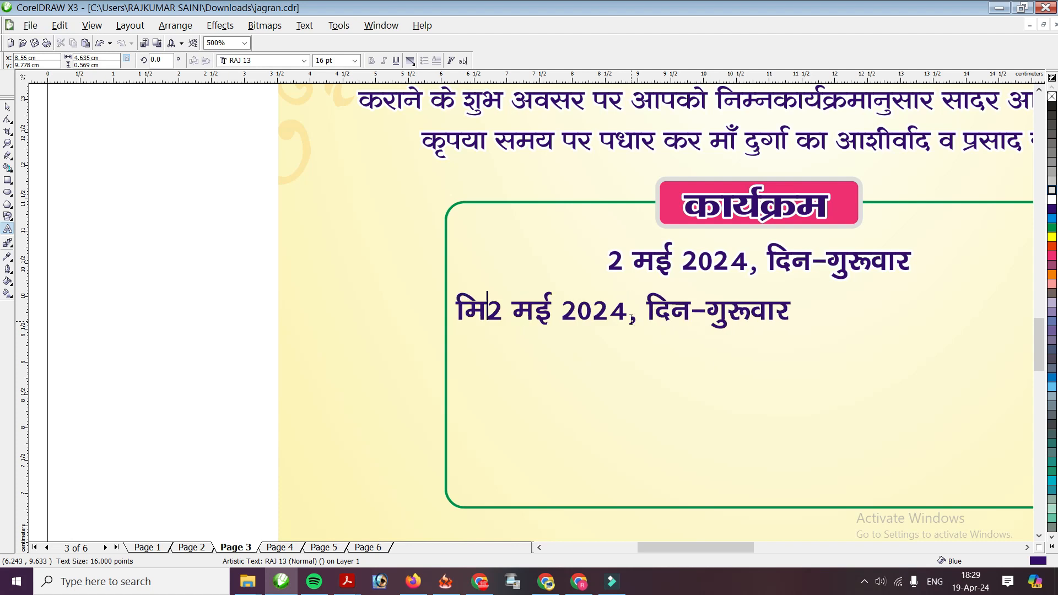
{"action": "type", "text": "्टी आना"}
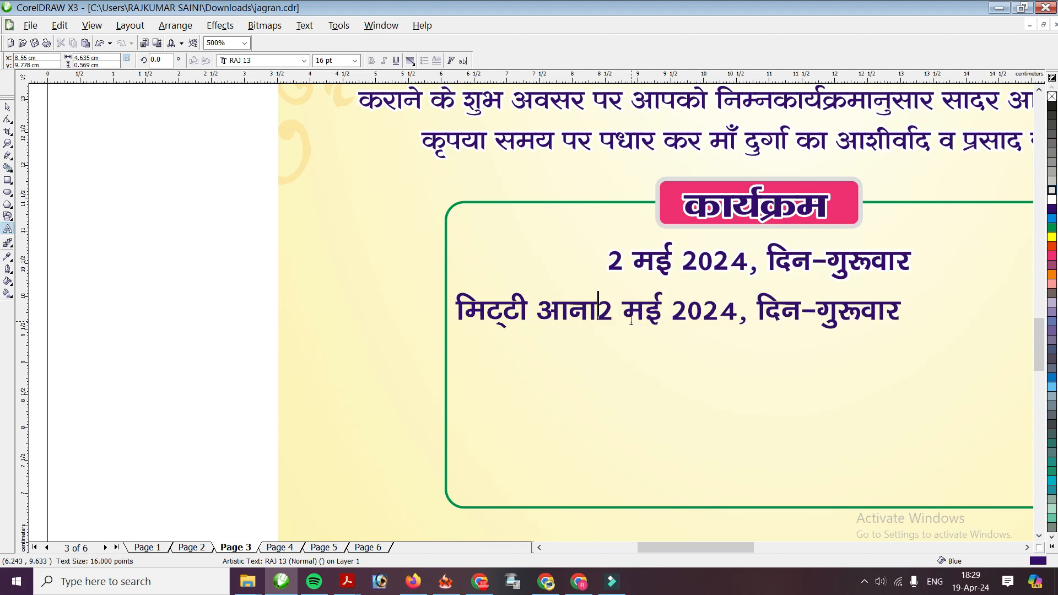
{"action": "type", "text": "........................"}
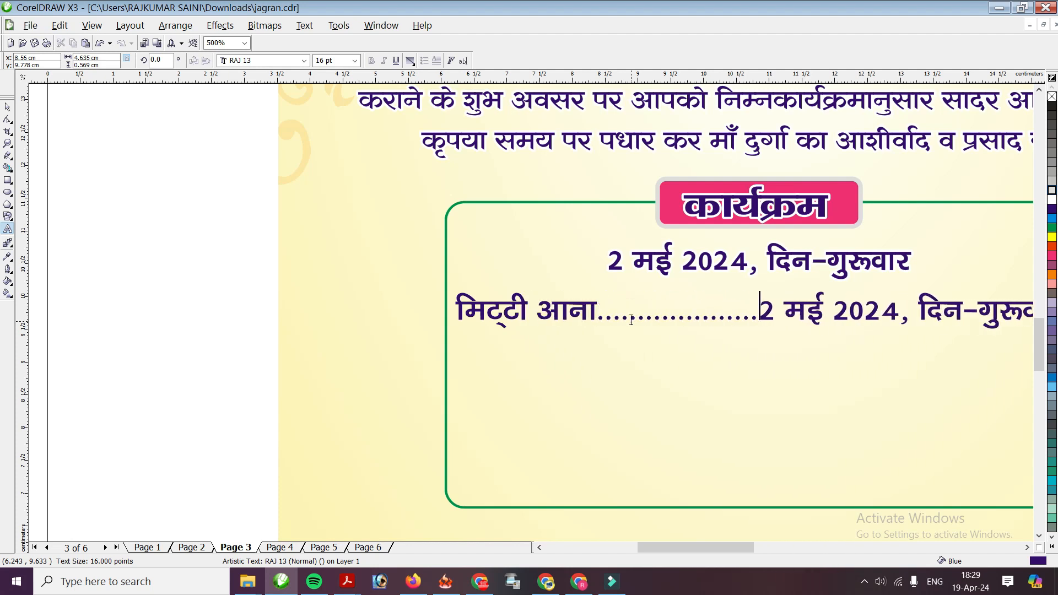
{"action": "key", "text": "Delete"}
{"action": "key", "text": "Delete"}
{"action": "key", "text": "Delete"}
{"action": "key", "text": "Delete"}
{"action": "key", "text": "Delete"}
{"action": "key", "text": "Delete"}
{"action": "key", "text": "Delete"}
{"action": "key", "text": "Delete"}
{"action": "key", "text": "Delete"}
{"action": "key", "text": "Delete"}
{"action": "key", "text": "Delete"}
{"action": "key", "text": "Delete"}
{"action": "key", "text": "Delete"}
{"action": "key", "text": "Delete"}
{"action": "key", "text": "Delete"}
{"action": "key", "text": "Delete"}
{"action": "key", "text": "Delete"}
{"action": "key", "text": "Delete"}
{"action": "key", "text": "Delete"}
{"action": "key", "text": "Delete"}
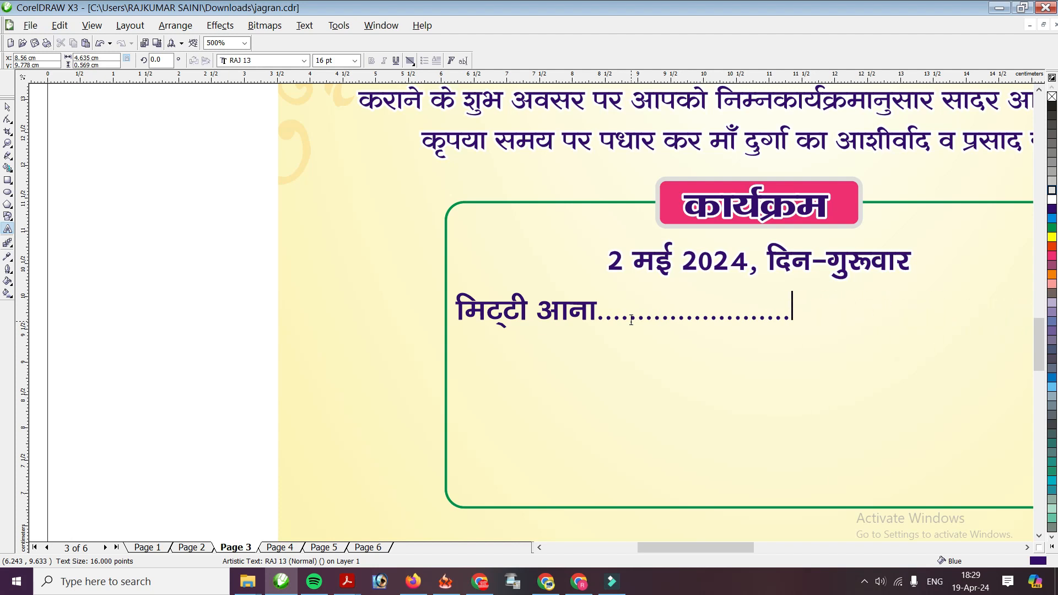
{"action": "type", "text": "......................"}
{"action": "scroll", "coordinate": [757, 363], "scroll_direction": "down", "scroll_amount": 1}
{"action": "scroll", "coordinate": [609, 323], "scroll_direction": "up", "scroll_amount": 1}
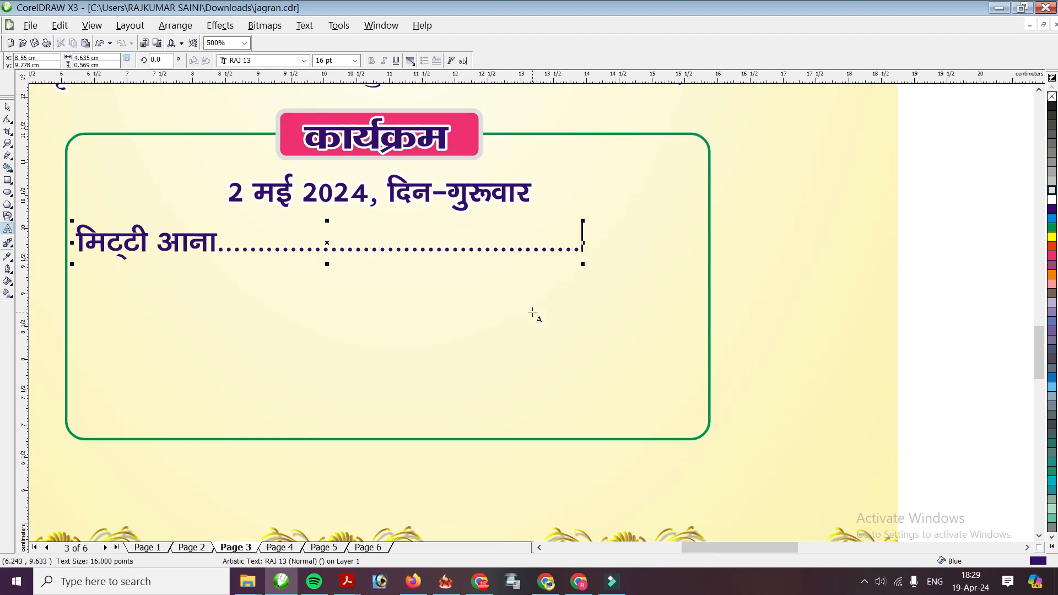
{"action": "type", "text": "प्रातः 9"}
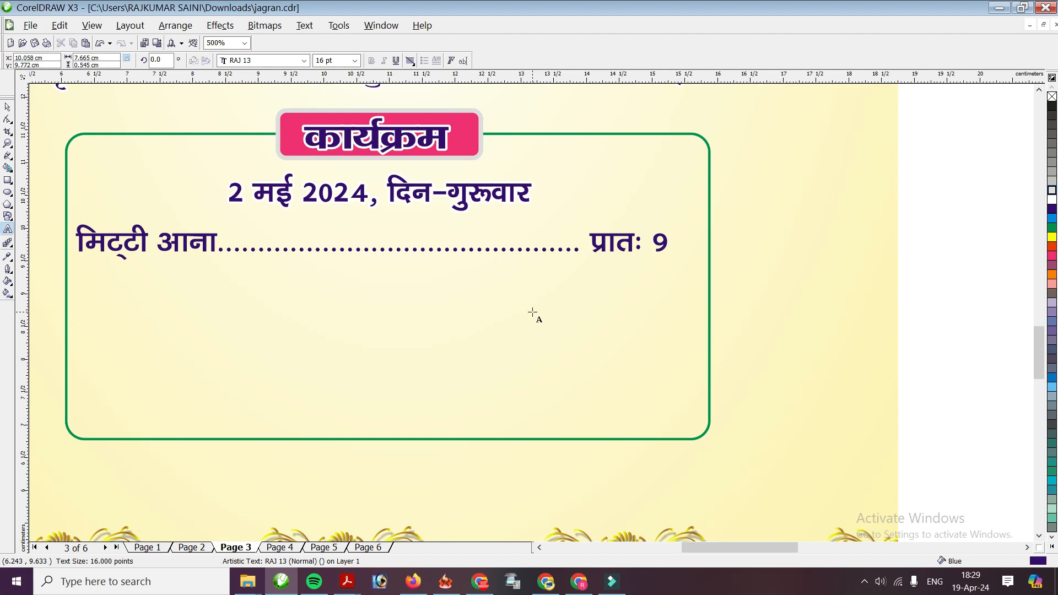
{"action": "key", "text": "BackSpace"}
{"action": "key", "text": "BackSpace"}
{"action": "key", "text": "BackSpace"}
{"action": "key", "text": "BackSpace"}
{"action": "key", "text": "BackSpace"}
{"action": "key", "text": "BackSpace"}
{"action": "key", "text": "BackSpace"}
{"action": "key", "text": "BackSpace"}
{"action": "type", "text": "9 बजे प्रात"}
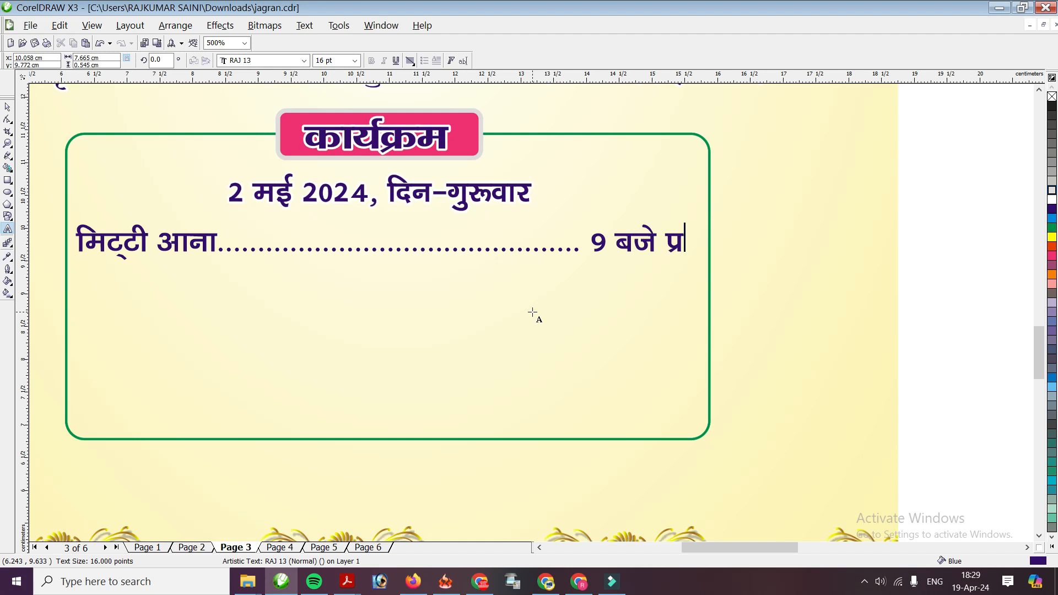
{"action": "type", "text": "ः"}
Delete surplus dots before '9 बजे प्रातः' so the line fits the green box, then select it
{"action": "left_click", "coordinate": [559, 243]}
{"action": "left_click", "coordinate": [578, 243]}
{"action": "key", "text": "Delete"}
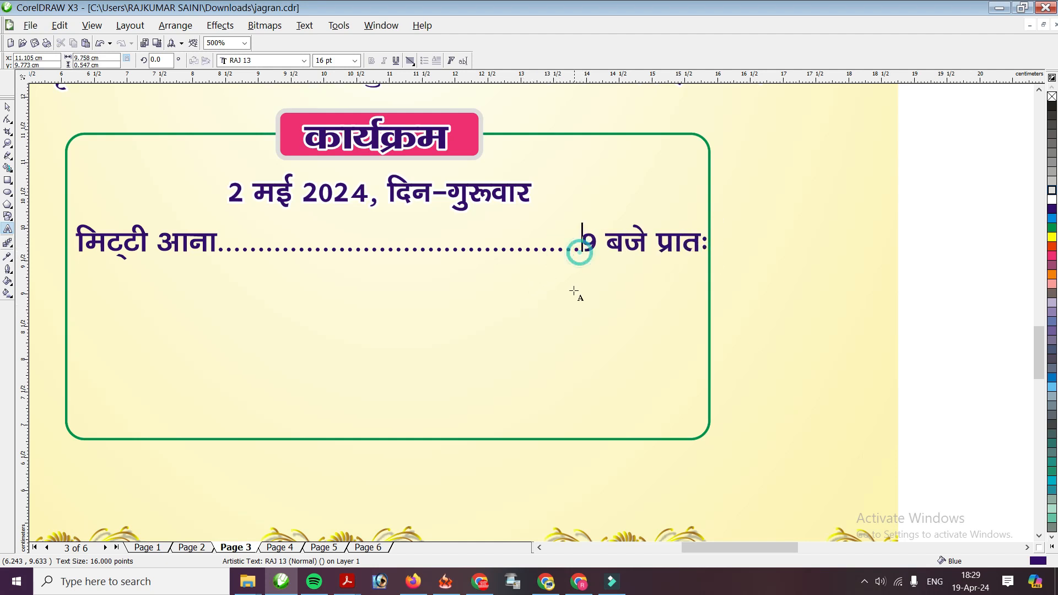
{"action": "left_click", "coordinate": [547, 243]}
{"action": "key", "text": "Delete"}
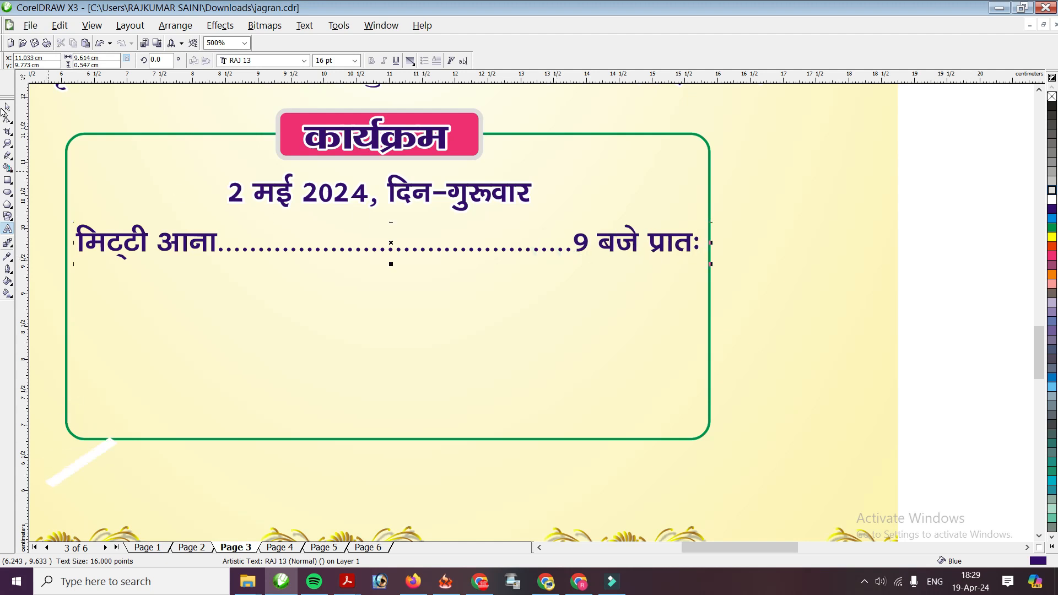
{"action": "left_click", "coordinate": [8, 107]}
{"action": "scroll", "coordinate": [548, 319], "scroll_direction": "down", "scroll_amount": 3}
{"action": "scroll", "coordinate": [401, 364], "scroll_direction": "up", "scroll_amount": 3}
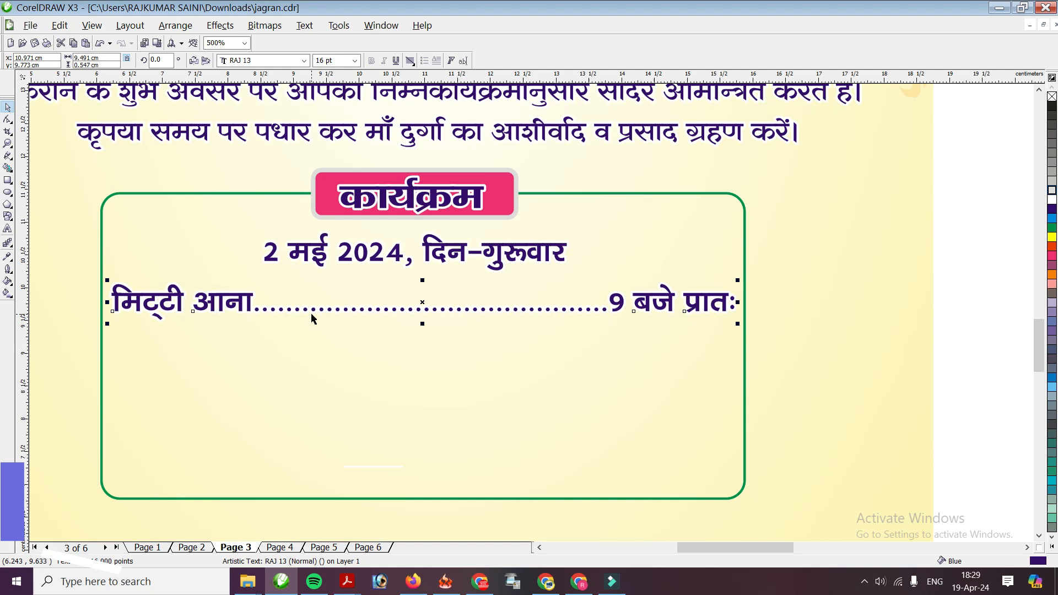
Duplicate the मिट्टी आना line below itself and retype it as निकासी at 3 सांय
{"action": "key", "text": "KP_Add"}
{"action": "key", "text": "Down"}
{"action": "key", "text": "Down"}
{"action": "key", "text": "F8"}
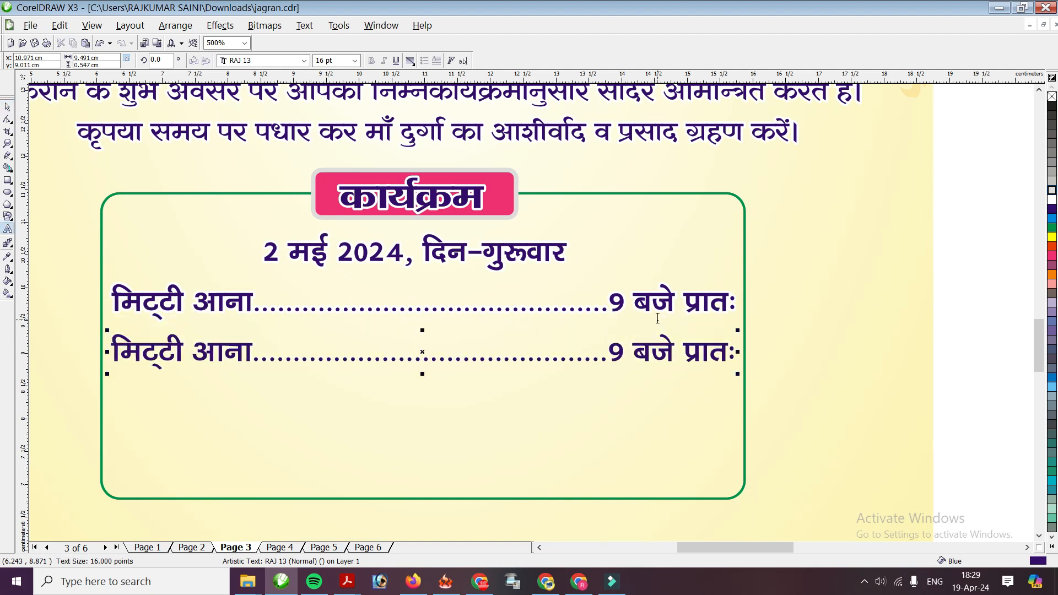
{"action": "type", "text": "fudklh"}
{"action": "key", "text": "Delete"}
{"action": "key", "text": "Delete"}
{"action": "key", "text": "Delete"}
{"action": "key", "text": "Delete"}
{"action": "key", "text": "Delete"}
{"action": "key", "text": "Delete"}
{"action": "key", "text": "Delete"}
{"action": "key", "text": "Delete"}
{"action": "key", "text": "Delete"}
{"action": "key", "text": "Delete"}
{"action": "key", "text": "Delete"}
{"action": "key", "text": "ctrl+Right"}
{"action": "key", "text": "Delete"}
{"action": "type", "text": "3"}
{"action": "key", "text": "Right"}
{"action": "key", "text": "Right"}
{"action": "key", "text": "Right"}
{"action": "key", "text": "Right"}
{"action": "key", "text": "Right"}
{"action": "key", "text": "Delete"}
{"action": "key", "text": "Delete"}
{"action": "key", "text": "Delete"}
{"action": "key", "text": "Delete"}
{"action": "type", "text": "lka;"}
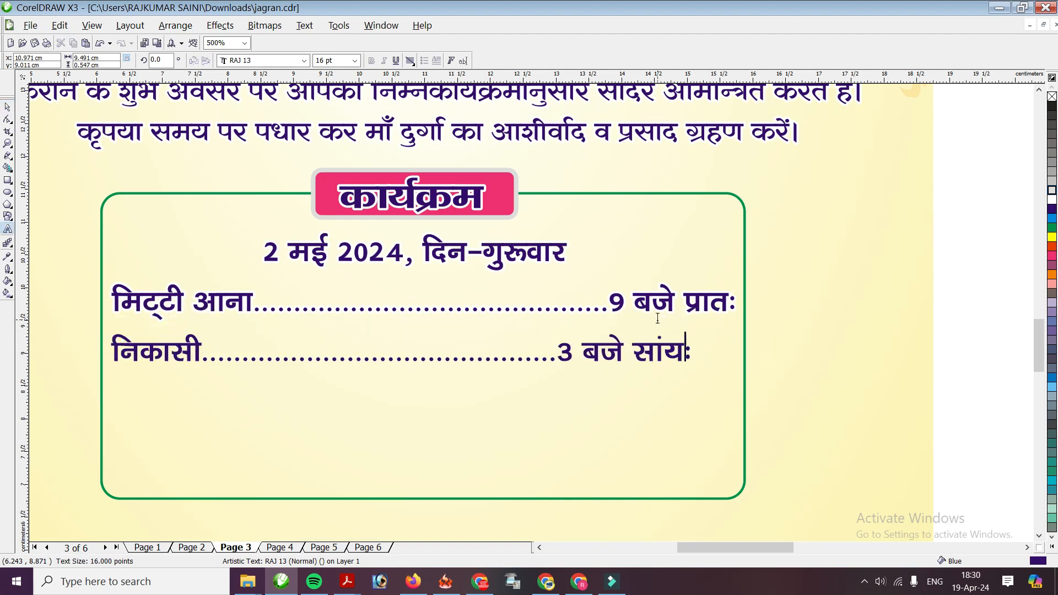
{"action": "type", "text": "......"}
{"action": "key", "text": "ctrl+space"}
Copy the date line below निकासी and change it to 15 मई 2024, बुध
{"action": "left_click_drag", "start_coordinate": [394, 259], "coordinate": [394, 408]}
{"action": "key", "text": "F8"}
{"action": "key", "text": "Delete"}
{"action": "type", "text": "15"}
{"action": "key", "text": "ctrl+Right"}
{"action": "key", "text": "ctrl+Right"}
{"action": "key", "text": "ctrl+Right"}
{"action": "key", "text": "Delete"}
{"action": "key", "text": "Delete"}
{"action": "key", "text": "Delete"}
{"action": "type", "text": "cq/"}
{"action": "key", "text": "ctrl+space"}
Copy the निकासी line below the 15 मई date and retype it as हवन at 2 दोपहर
{"action": "left_click", "coordinate": [185, 355]}
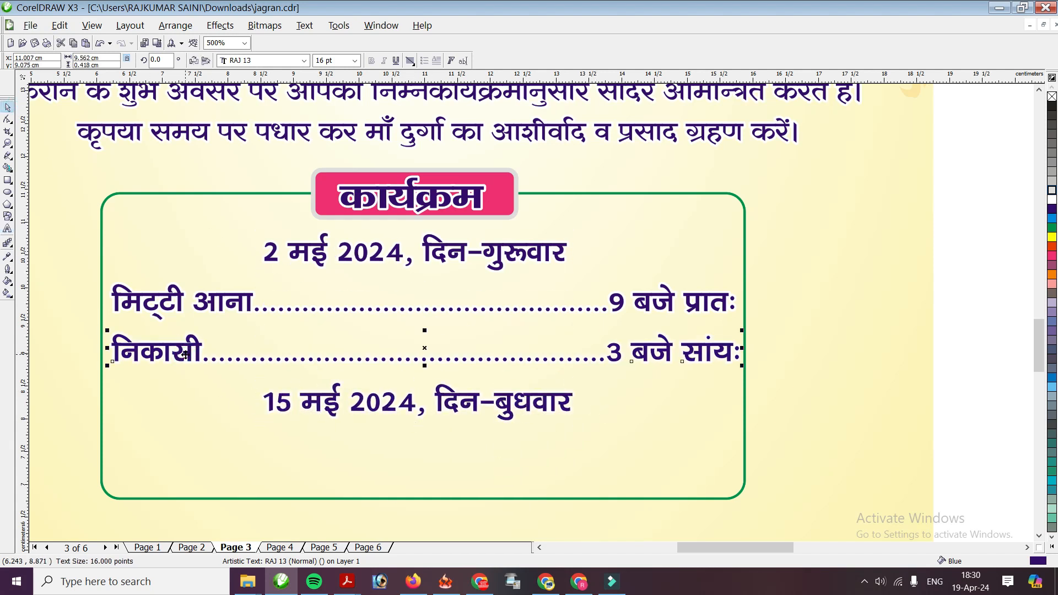
{"action": "left_click_drag", "start_coordinate": [185, 354], "coordinate": [185, 438]}
{"action": "key", "text": "F8"}
{"action": "key", "text": "Delete"}
{"action": "key", "text": "Delete"}
{"action": "key", "text": "Delete"}
{"action": "key", "text": "Delete"}
{"action": "key", "text": "Delete"}
{"action": "key", "text": "Delete"}
{"action": "type", "text": "gou"}
{"action": "key", "text": "ctrl+Right"}
{"action": "key", "text": "Delete"}
{"action": "type", "text": "2"}
{"action": "key", "text": "ctrl+Right"}
{"action": "key", "text": "ctrl+Right"}
{"action": "key", "text": "Delete"}
{"action": "key", "text": "Delete"}
{"action": "key", "text": "Delete"}
{"action": "key", "text": "Delete"}
{"action": "key", "text": "Delete"}
{"action": "type", "text": "nksigj"}
{"action": "key", "text": "Left"}
{"action": "key", "text": "Left"}
{"action": "key", "text": "Left"}
{"action": "key", "text": "Left"}
{"action": "key", "text": "BackSpace"}
{"action": "key", "text": "BackSpace"}
{"action": "key", "text": "BackSpace"}
{"action": "key", "text": "BackSpace"}
{"action": "key", "text": "BackSpace"}
Stretch the green box taller and add a जागरण line at 8 रात्रि below हवन
{"action": "scroll", "coordinate": [75, 148], "scroll_direction": "down", "scroll_amount": 3}
{"action": "left_click_drag", "start_coordinate": [546, 232], "coordinate": [550, 281]}
{"action": "left_click_drag", "start_coordinate": [297, 168], "coordinate": [298, 219]}
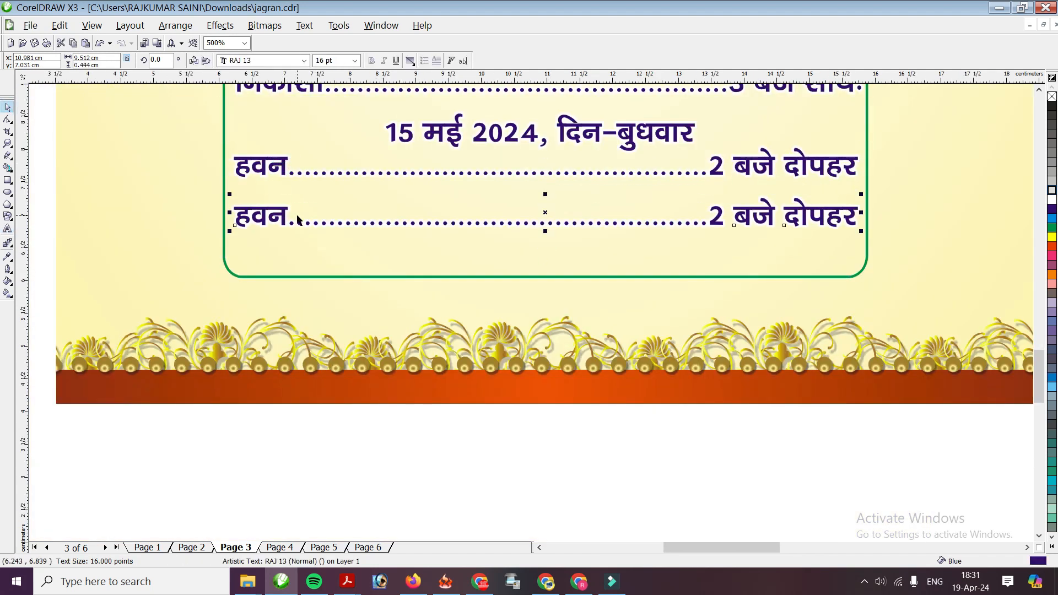
{"action": "key", "text": "F8"}
{"action": "type", "text": "tkxj.k"}
{"action": "key", "text": "Delete"}
{"action": "key", "text": "Delete"}
{"action": "key", "text": "Delete"}
{"action": "key", "text": "Delete"}
{"action": "left_click_drag", "start_coordinate": [751, 217], "coordinate": [736, 216]}
{"action": "type", "text": "8"}
{"action": "key", "text": "ctrl+Right"}
{"action": "key", "text": "ctrl+Right"}
{"action": "key", "text": "Delete"}
{"action": "key", "text": "Delete"}
{"action": "key", "text": "Delete"}
{"action": "key", "text": "Delete"}
{"action": "key", "text": "Delete"}
{"action": "key", "text": "Delete"}
{"action": "type", "text": "jkf="}
{"action": "scroll", "coordinate": [741, 218], "scroll_direction": "down", "scroll_amount": 3}
{"action": "key", "text": "ctrl+space"}
Copy the 15 मई date line below जागरण and change it to 16 मई
{"action": "left_click_drag", "start_coordinate": [489, 359], "coordinate": [488, 432]}
{"action": "scroll", "coordinate": [508, 292], "scroll_direction": "up", "scroll_amount": 3}
{"action": "left_click", "coordinate": [508, 292]}
{"action": "key", "text": "BackSpace"}
{"action": "type", "text": "6xq#"}
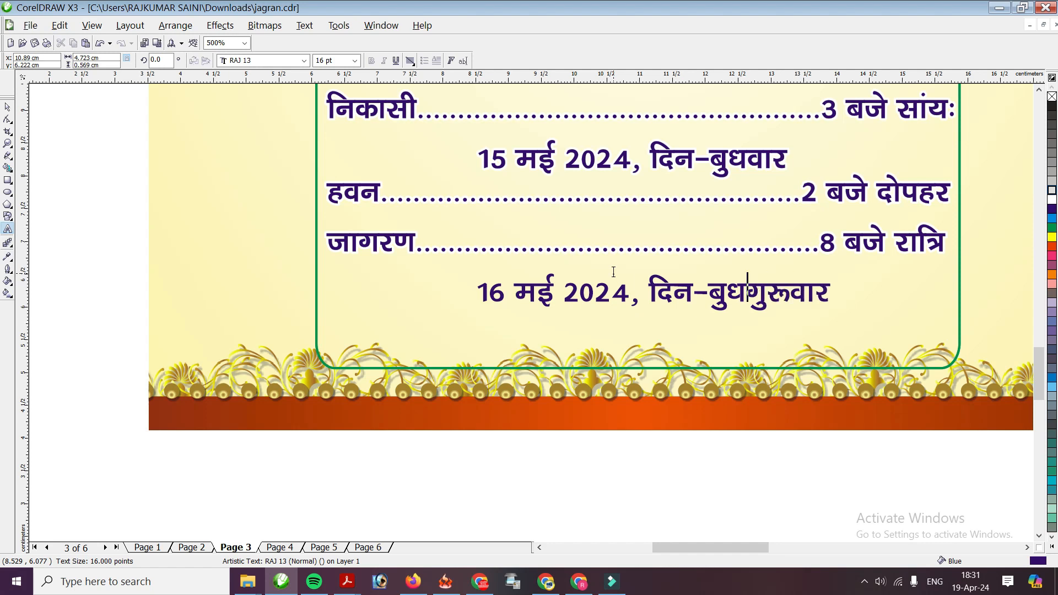
{"action": "key", "text": "Left"}
{"action": "key", "text": "Left"}
{"action": "key", "text": "Left"}
{"action": "key", "text": "BackSpace"}
{"action": "key", "text": "BackSpace"}
{"action": "key", "text": "BackSpace"}
{"action": "key", "text": "BackSpace"}
Add a प्रसाद वितरण line at 11 प्रातः below 16 मई, trimming dots to fit the box
{"action": "left_click", "coordinate": [406, 239]}
{"action": "left_click_drag", "start_coordinate": [407, 239], "coordinate": [406, 321]}
{"action": "type", "text": "izlkn forj.k"}
{"action": "key", "text": "Delete"}
{"action": "key", "text": "Delete"}
{"action": "key", "text": "Delete"}
{"action": "key", "text": "Delete"}
{"action": "key", "text": "Delete"}
{"action": "key", "text": "Delete"}
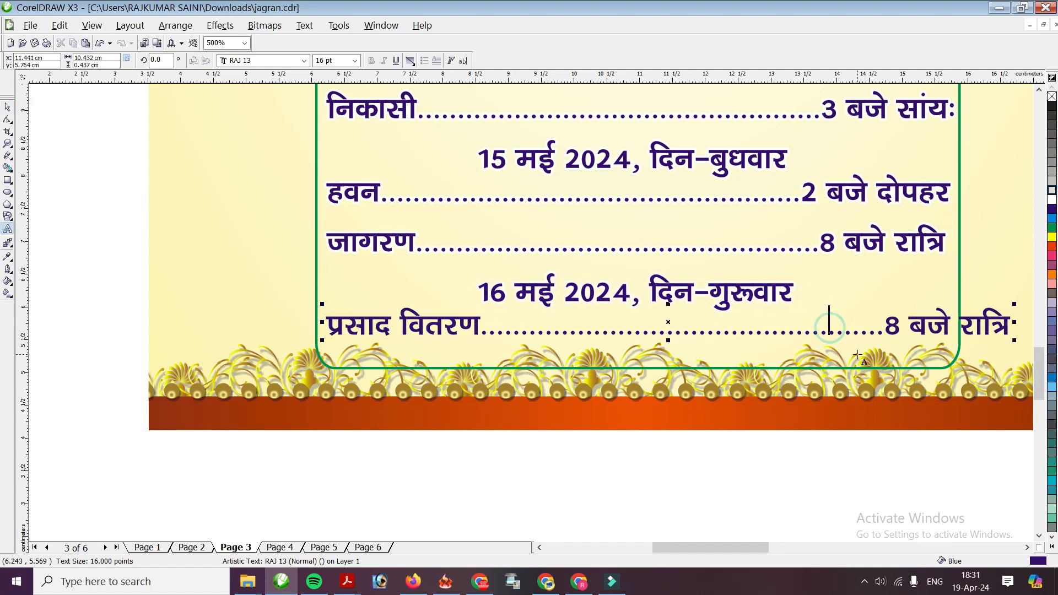
{"action": "key", "text": "ctrl+Right"}
{"action": "key", "text": "Left"}
{"action": "key", "text": "BackSpace"}
{"action": "type", "text": "11"}
{"action": "key", "text": "Delete"}
{"action": "key", "text": "Delete"}
{"action": "key", "text": "Delete"}
{"action": "key", "text": "Delete"}
{"action": "type", "text": "izkr"}
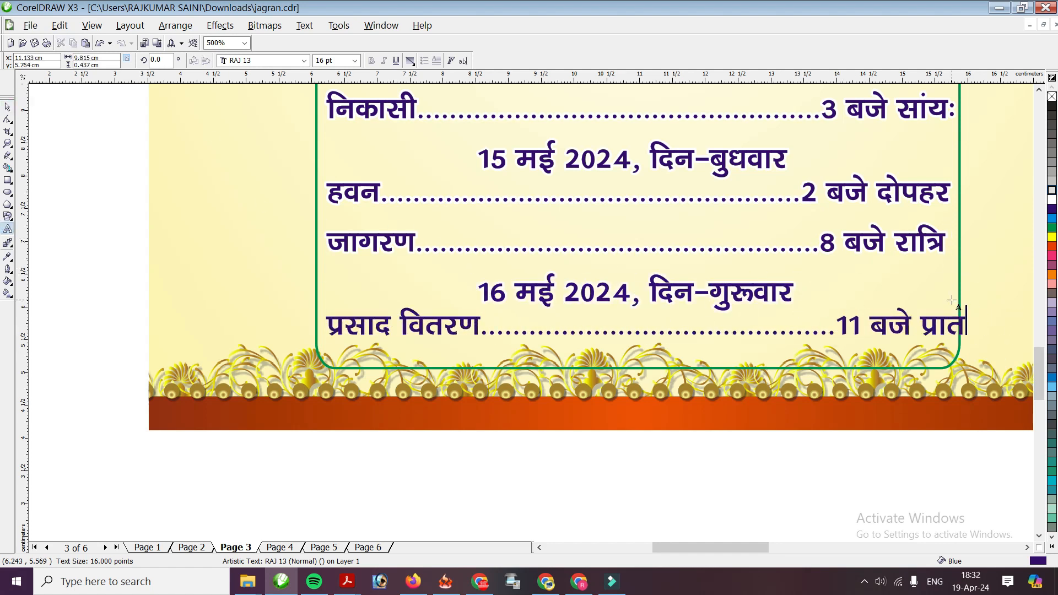
{"action": "left_click", "coordinate": [795, 337]}
{"action": "key", "text": "Delete"}
{"action": "key", "text": "Delete"}
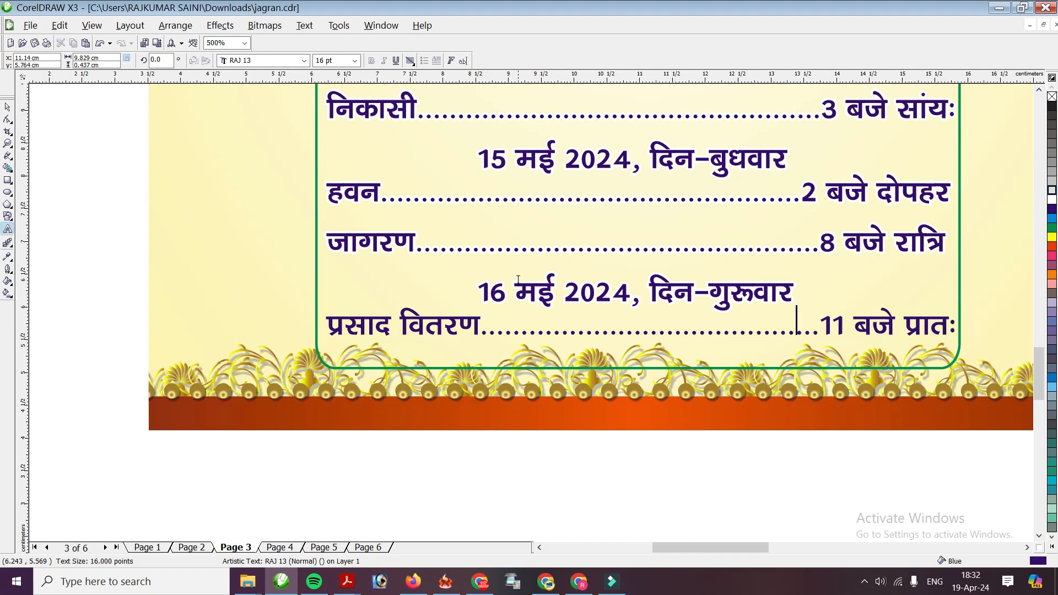
{"action": "key", "text": "Delete"}
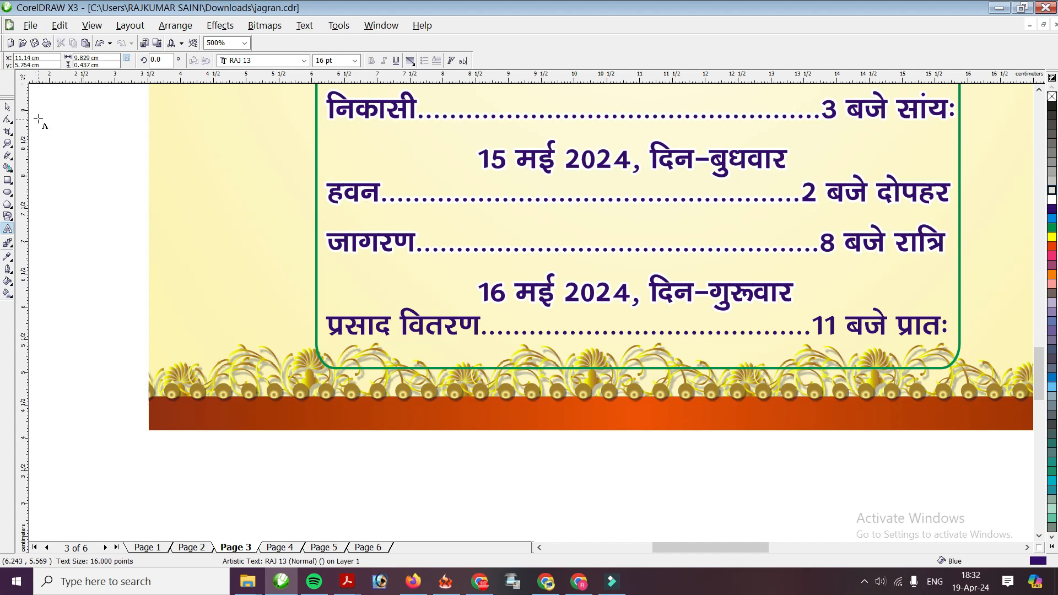
{"action": "left_click", "coordinate": [8, 107]}
{"action": "scroll", "coordinate": [581, 309], "scroll_direction": "down", "scroll_amount": 2}
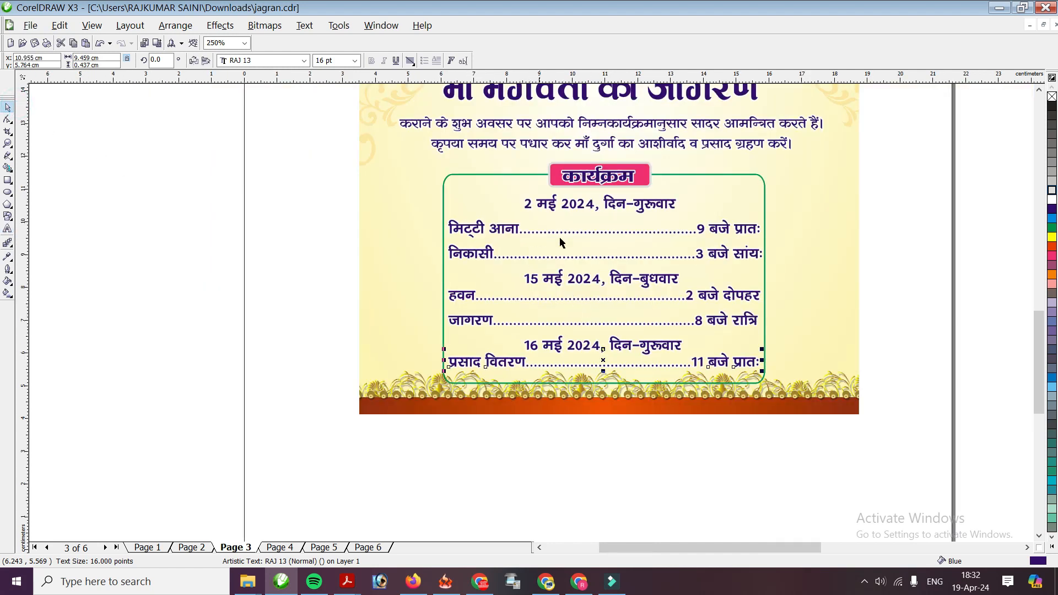
{"action": "scroll", "coordinate": [560, 237], "scroll_direction": "down", "scroll_amount": 1}
{"action": "scroll", "coordinate": [504, 331], "scroll_direction": "up", "scroll_amount": 1}
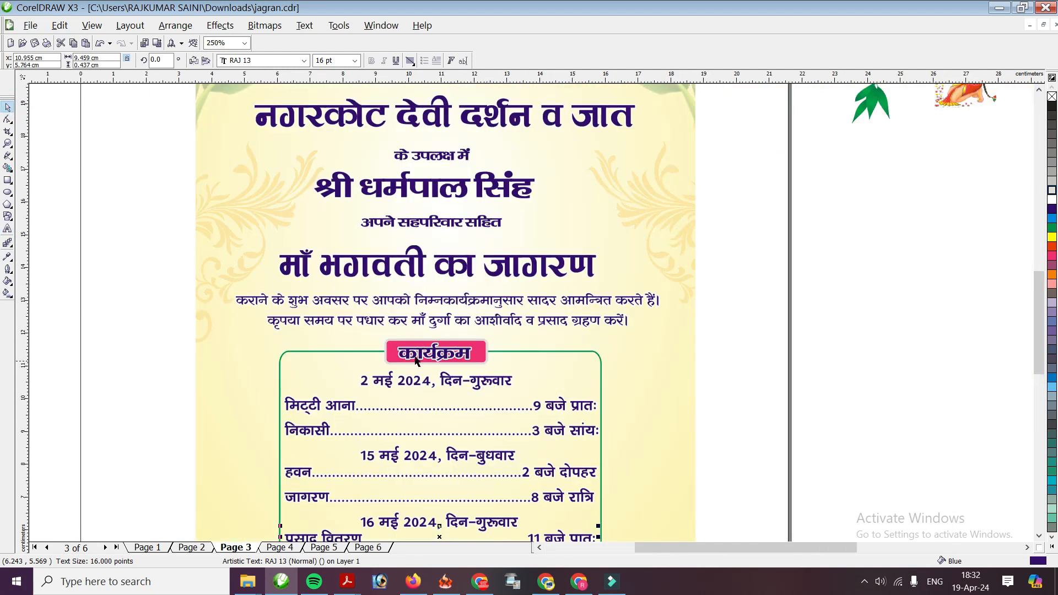
{"action": "scroll", "coordinate": [523, 361], "scroll_direction": "down", "scroll_amount": 1}
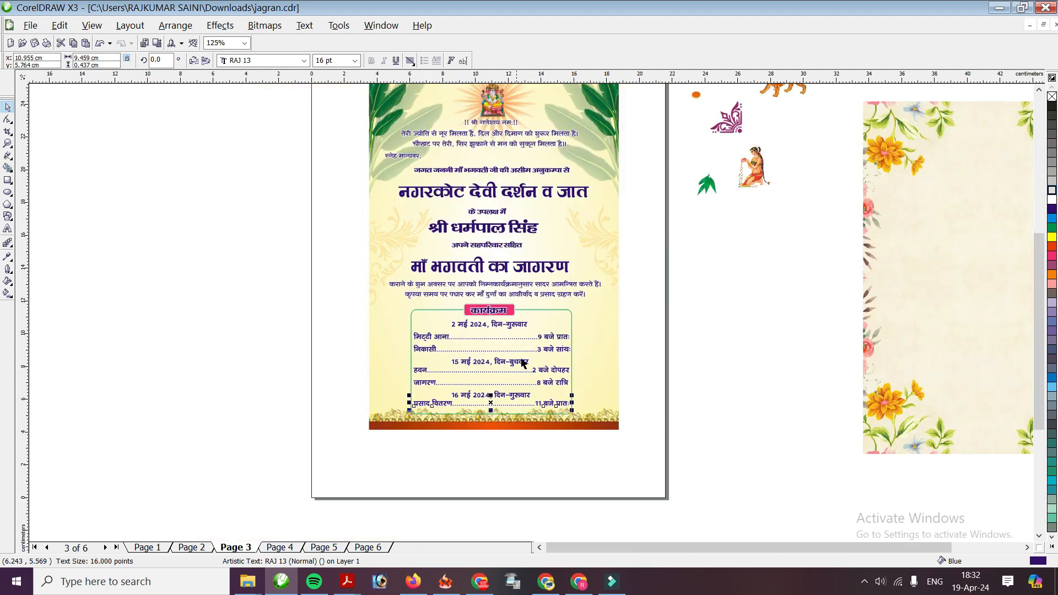
{"action": "scroll", "coordinate": [532, 348], "scroll_direction": "up", "scroll_amount": 1}
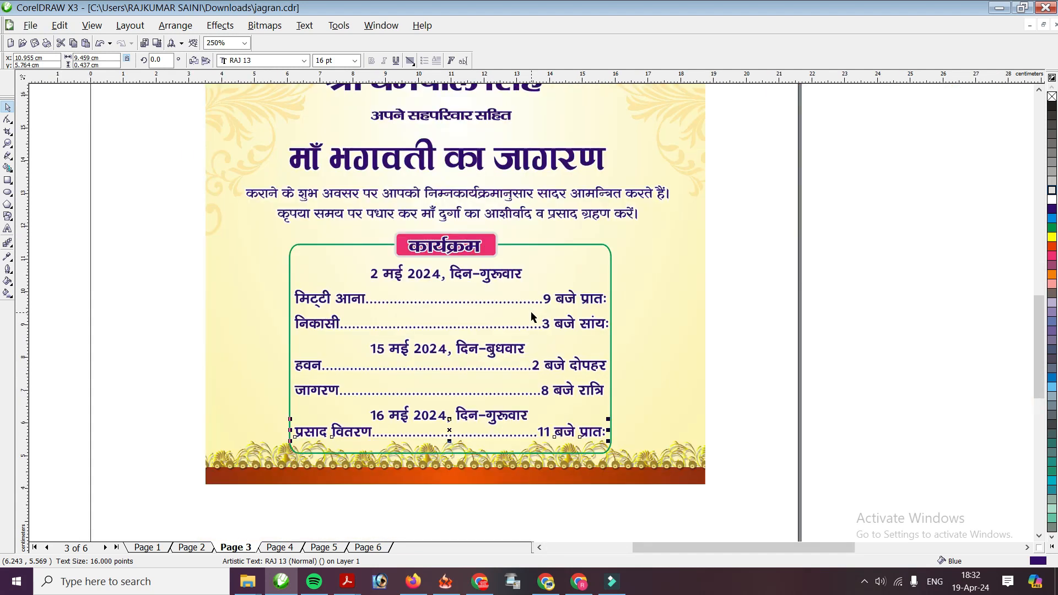
{"action": "scroll", "coordinate": [529, 309], "scroll_direction": "down", "scroll_amount": 1}
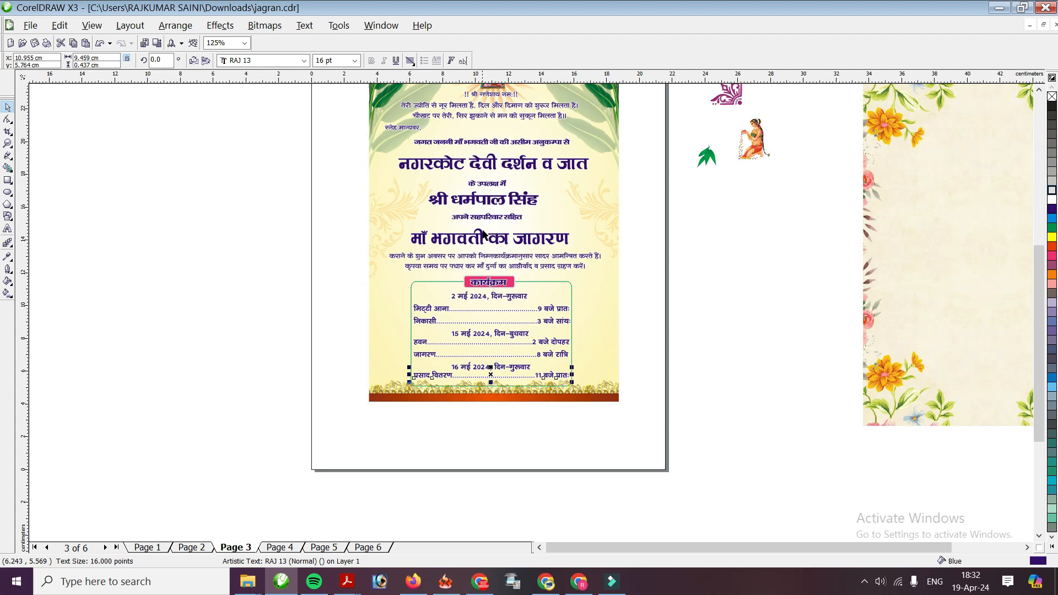
{"action": "left_click", "coordinate": [487, 207]}
{"action": "key", "text": "KP_Add"}
{"action": "key", "text": "Down"}
{"action": "key", "text": "Down"}
{"action": "key", "text": "Down"}
{"action": "key", "text": "Down"}
{"action": "key", "text": "Down"}
{"action": "key", "text": "Down"}
{"action": "key", "text": "Down"}
{"action": "key", "text": "Down"}
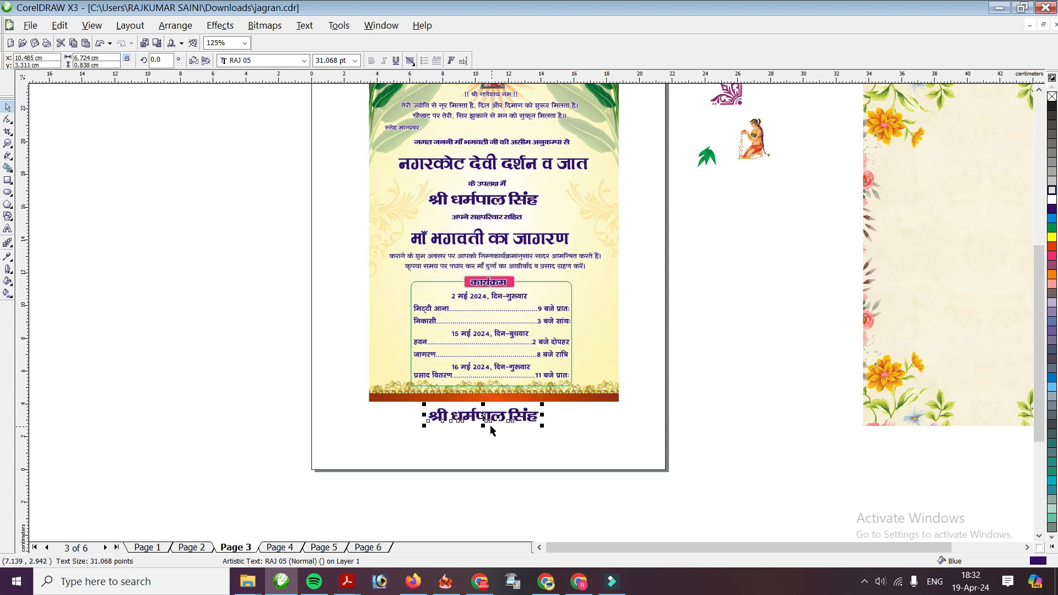
Draw an orange banner rectangle across the card's bottom border, slightly shorter and widened right
{"action": "scroll", "coordinate": [451, 538], "scroll_direction": "up", "scroll_amount": 2}
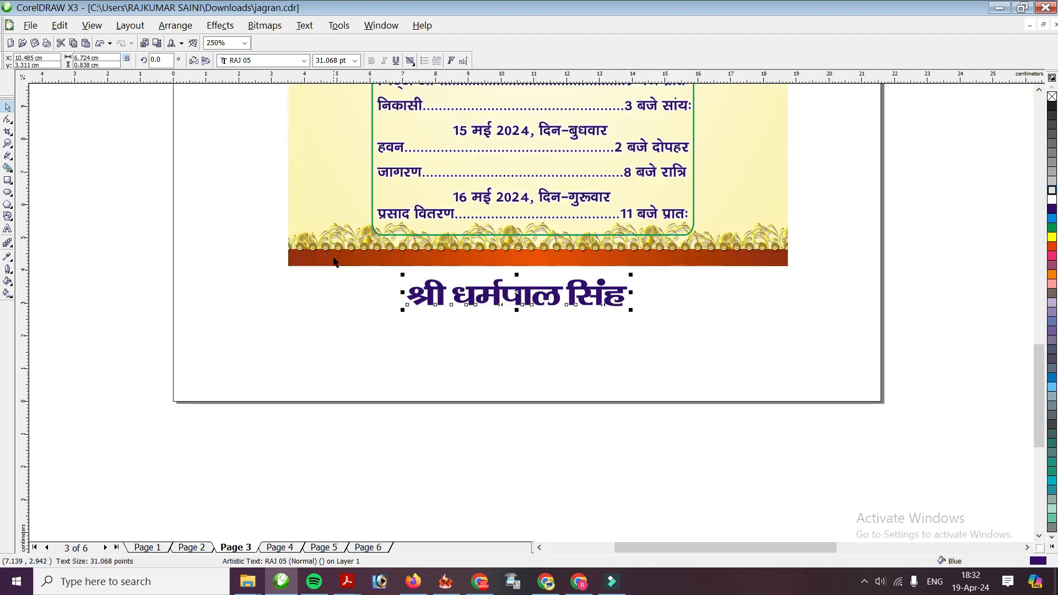
{"action": "left_click_drag", "start_coordinate": [407, 305], "coordinate": [370, 367]}
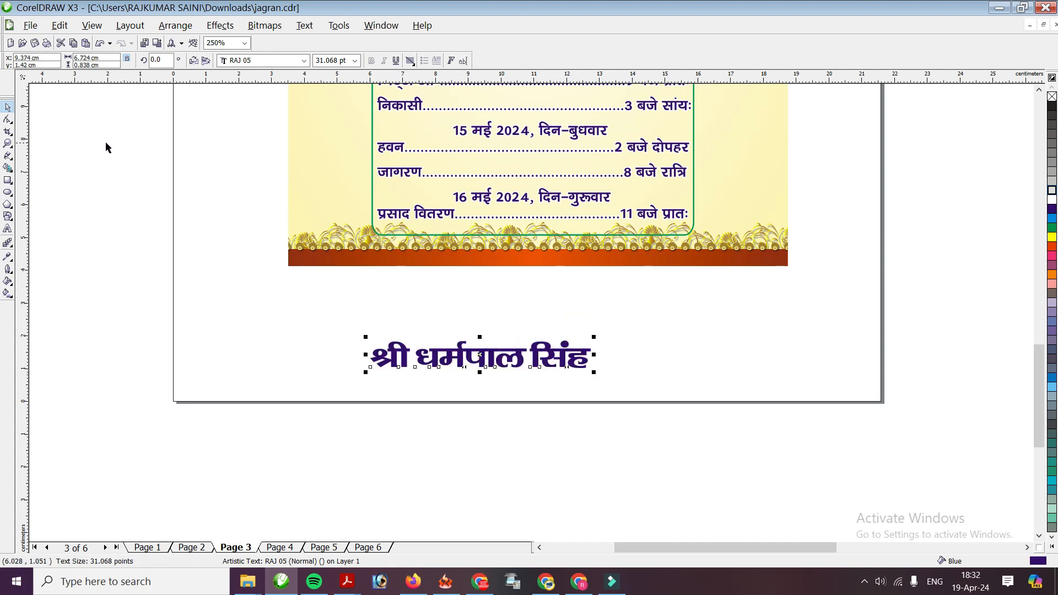
{"action": "left_click", "coordinate": [8, 180]}
{"action": "left_click_drag", "start_coordinate": [355, 230], "coordinate": [696, 264]}
{"action": "left_click", "coordinate": [7, 106]}
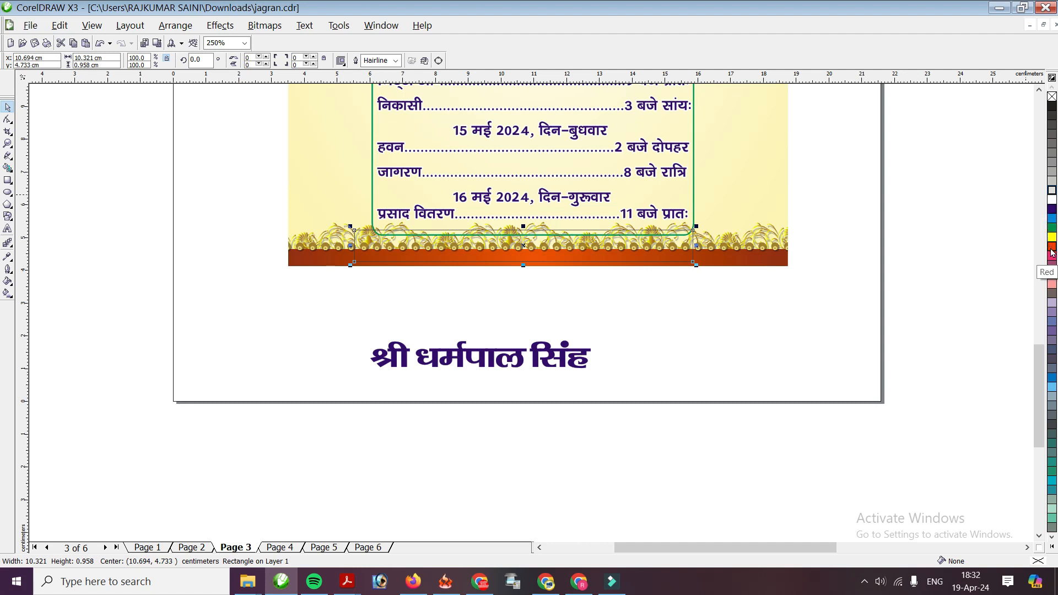
{"action": "left_click", "coordinate": [1052, 227]}
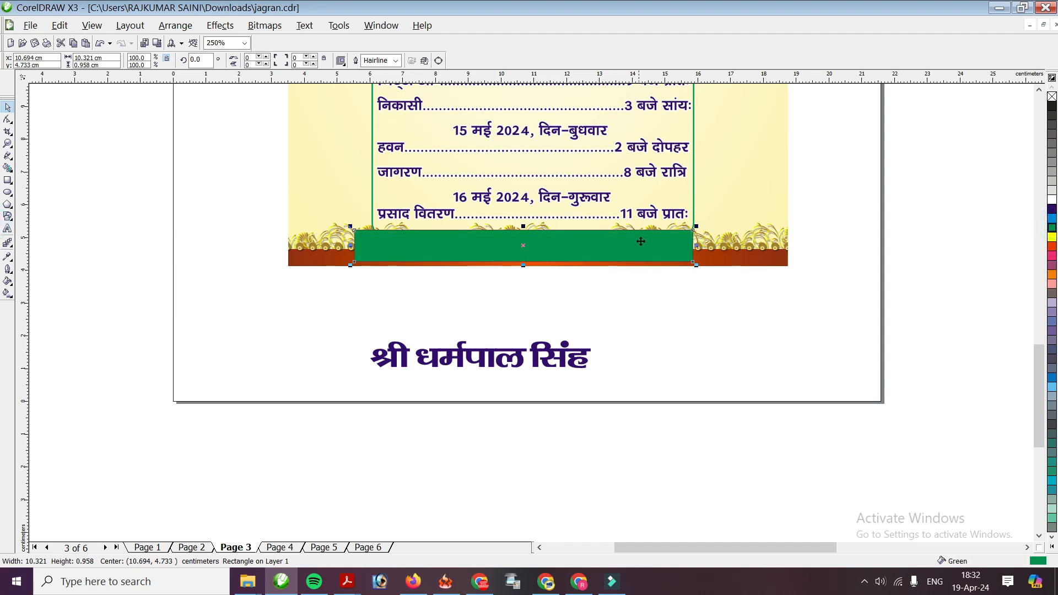
{"action": "left_click", "coordinate": [1053, 274]}
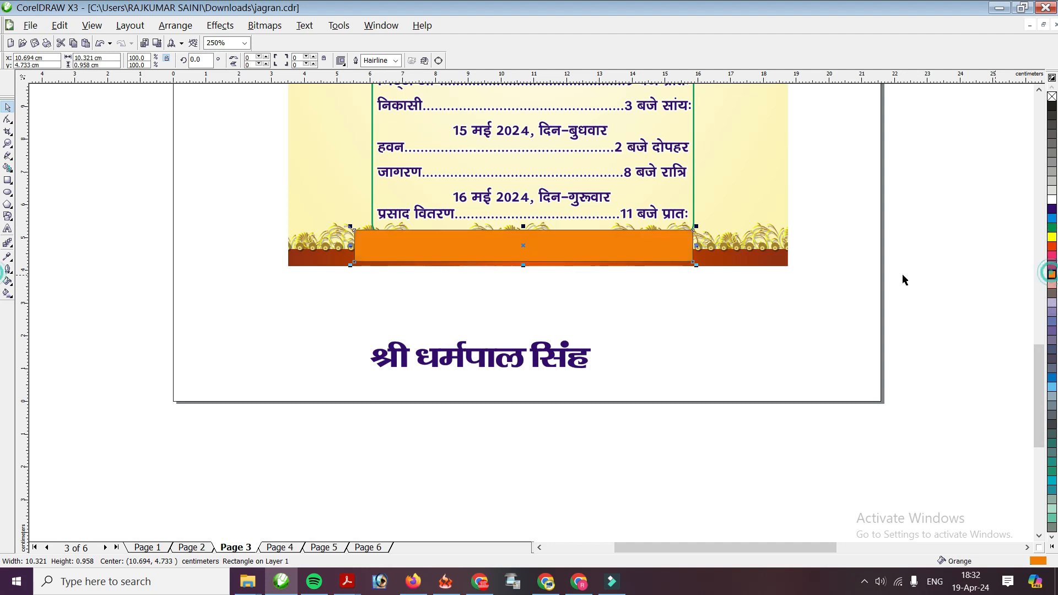
{"action": "scroll", "coordinate": [523, 232], "scroll_direction": "up", "scroll_amount": 1}
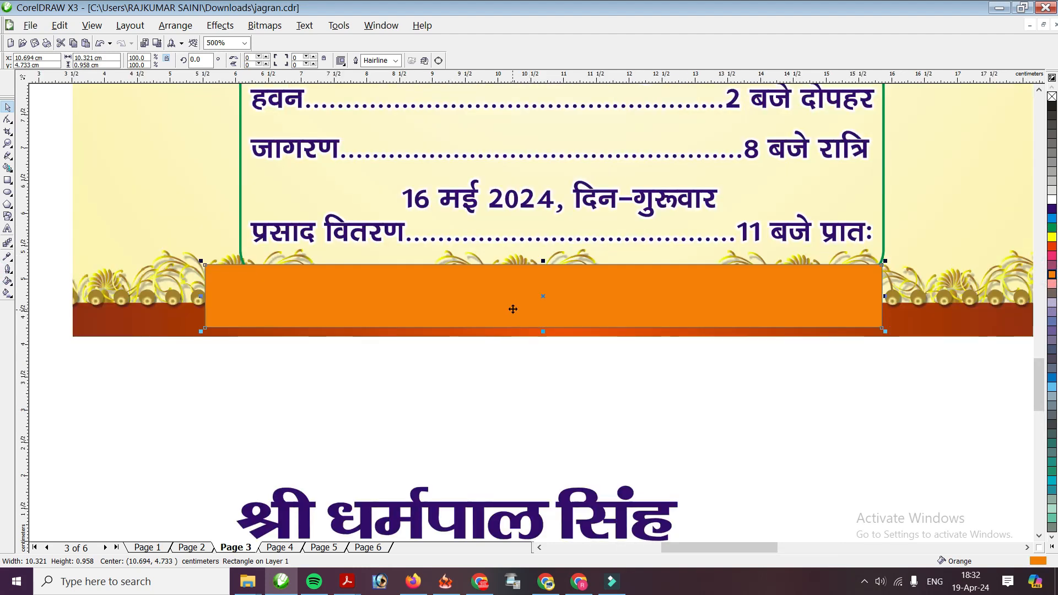
{"action": "left_click_drag", "start_coordinate": [544, 331], "coordinate": [544, 317]}
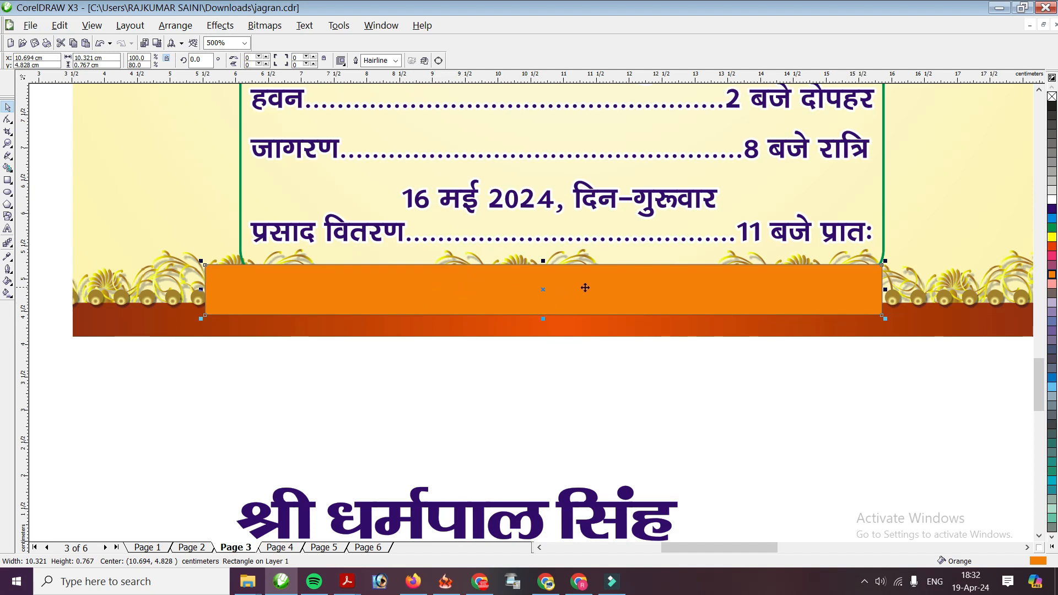
{"action": "left_click_drag", "start_coordinate": [884, 286], "coordinate": [900, 286]}
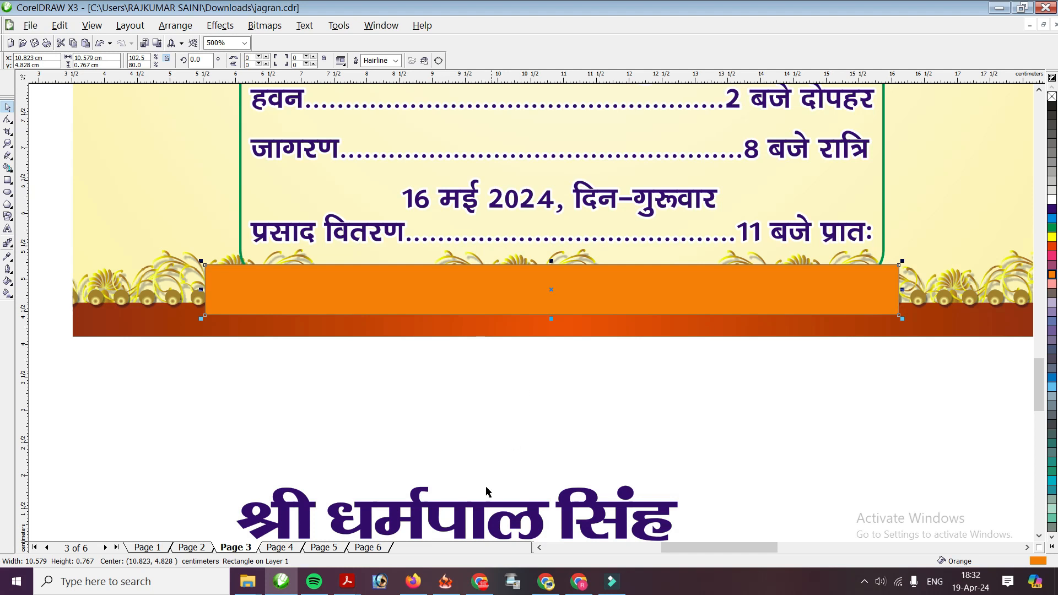
Place the name copy in front of the banner and replace it with the 'आयोजक स्थल-' label
{"action": "left_click_drag", "start_coordinate": [369, 506], "coordinate": [344, 287]}
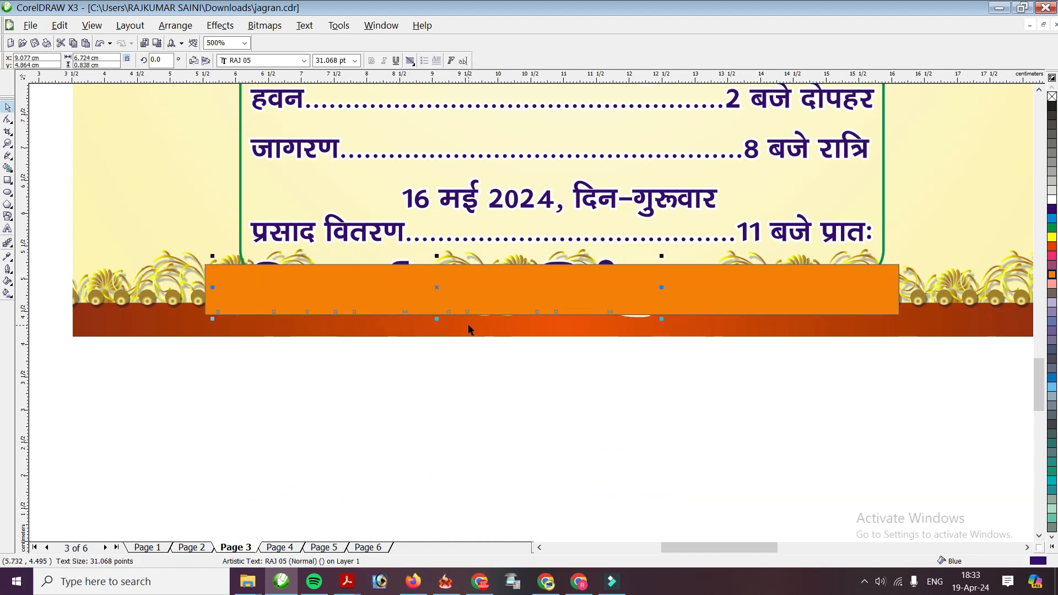
{"action": "key", "text": "shift+Page_Up"}
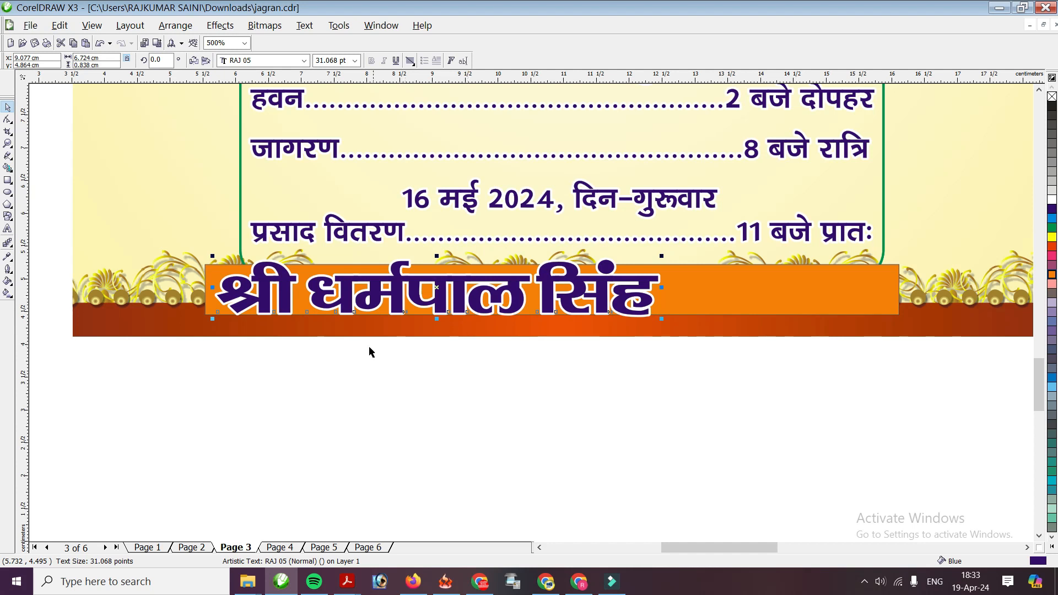
{"action": "key", "text": "F8"}
{"action": "left_click", "coordinate": [220, 290]}
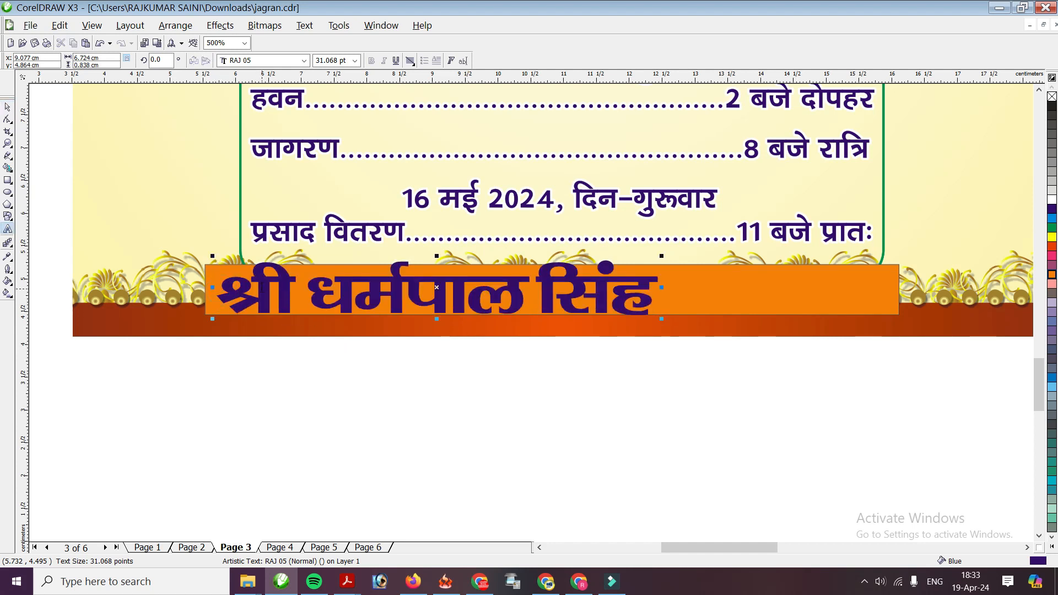
{"action": "type", "text": "आय"}
{"action": "type", "text": "ोजक "}
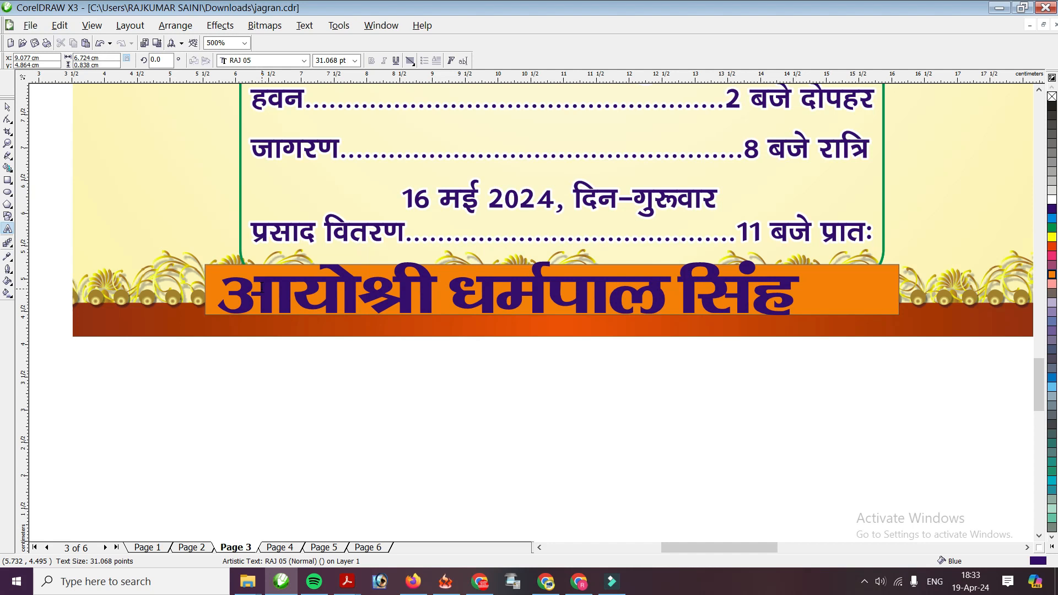
{"action": "type", "text": "स्थल"}
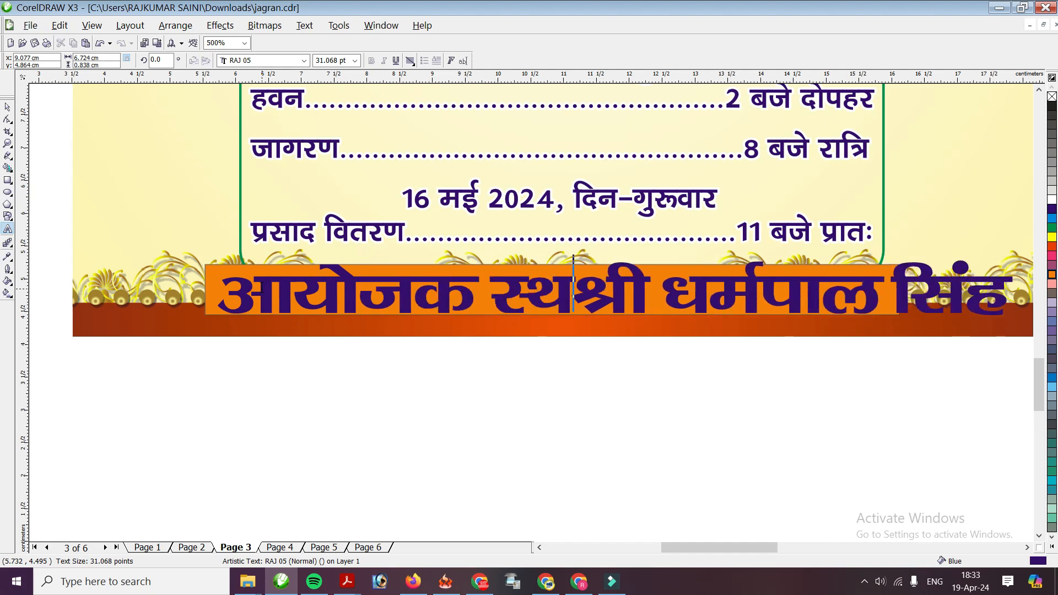
{"action": "type", "text": "-"}
{"action": "key", "text": "Delete"}
{"action": "key", "text": "Delete"}
{"action": "key", "text": "Delete"}
{"action": "key", "text": "Delete"}
{"action": "key", "text": "Delete"}
{"action": "key", "text": "Delete"}
{"action": "key", "text": "Delete"}
{"action": "key", "text": "Delete"}
{"action": "key", "text": "Delete"}
{"action": "key", "text": "Delete"}
{"action": "key", "text": "Delete"}
{"action": "key", "text": "Delete"}
{"action": "key", "text": "Delete"}
{"action": "key", "text": "Delete"}
{"action": "key", "text": "Delete"}
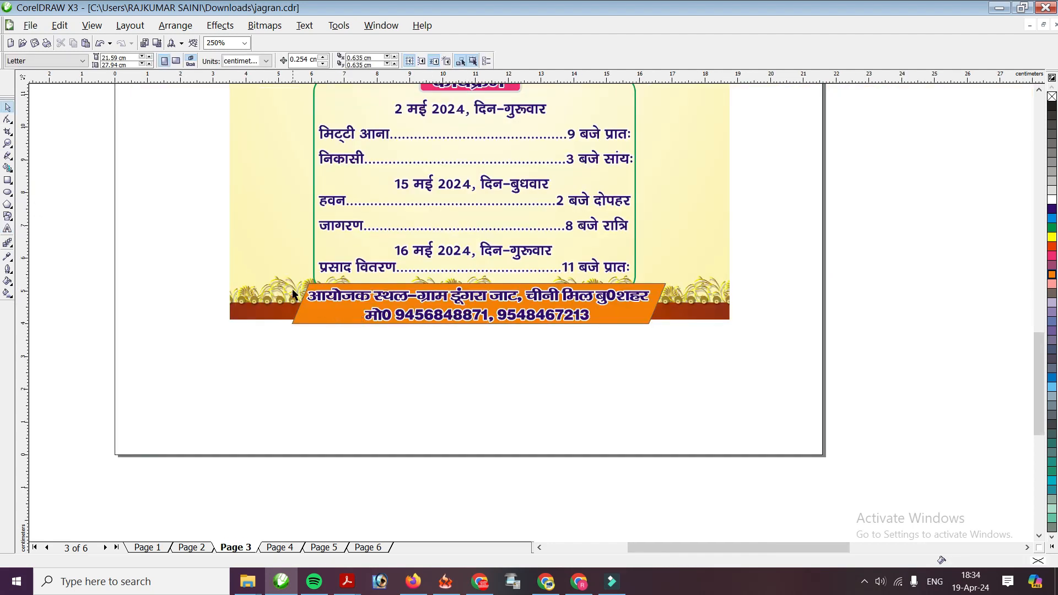
Nudge the नगरकोट देवी दर्शन व जात heading and the के उपलक्ष में line upward
{"action": "left_click_drag", "start_coordinate": [189, 267], "coordinate": [728, 365]}
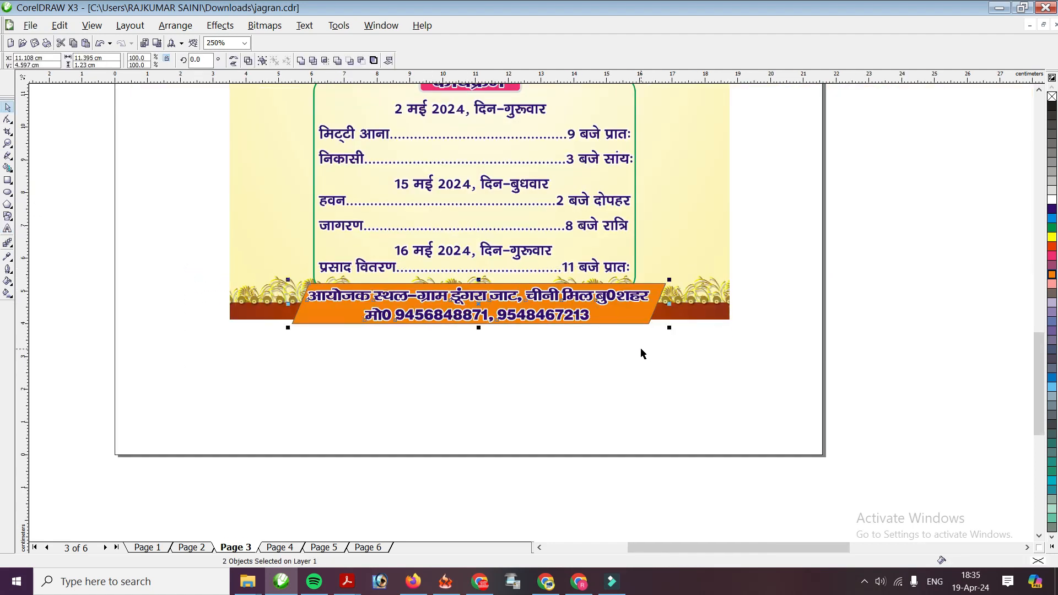
{"action": "scroll", "coordinate": [438, 306], "scroll_direction": "down", "scroll_amount": 2}
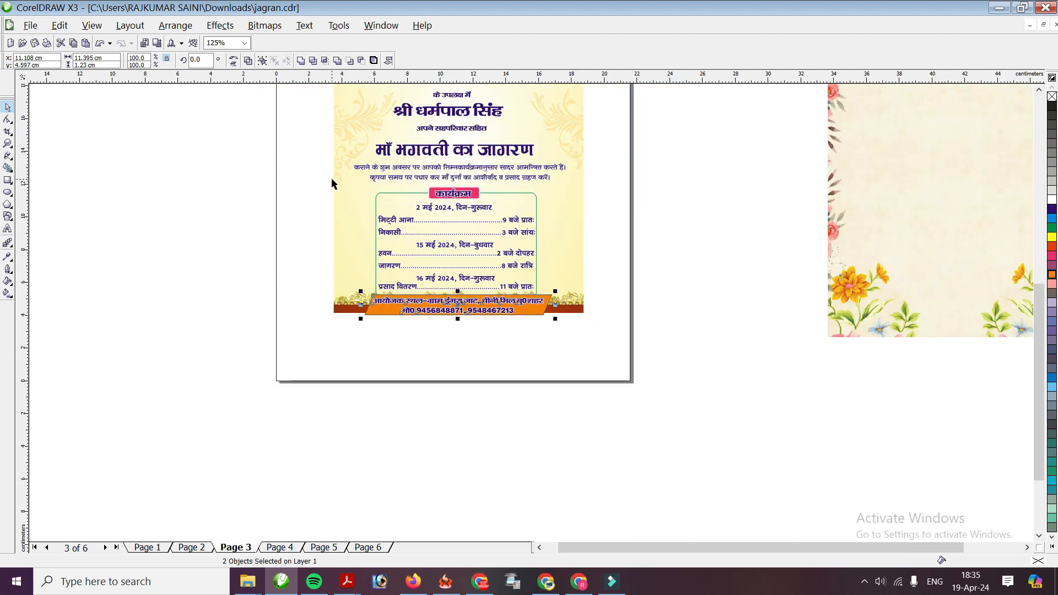
{"action": "scroll", "coordinate": [534, 315], "scroll_direction": "up", "scroll_amount": 2}
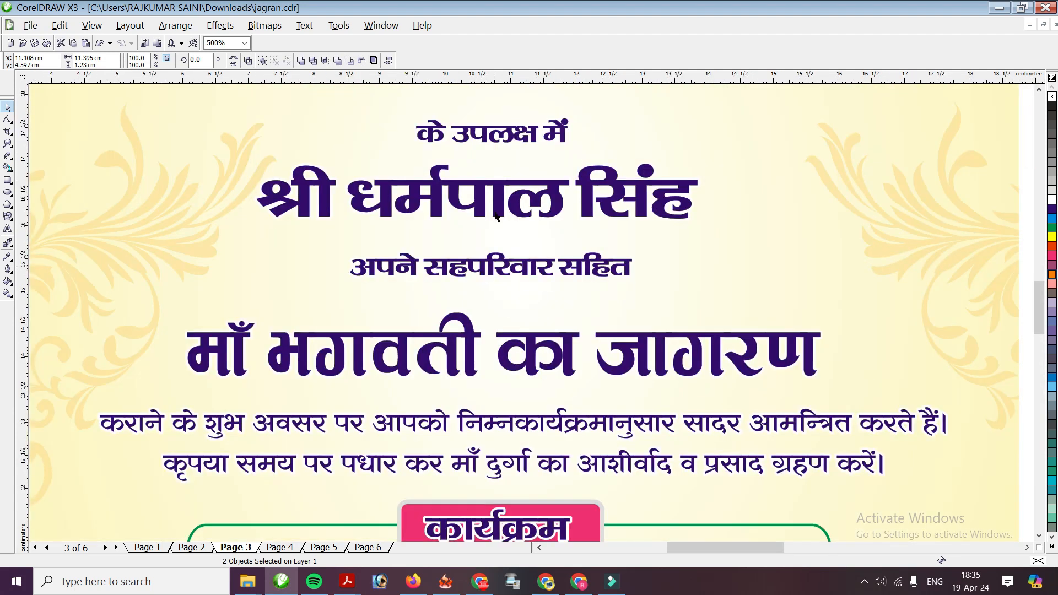
{"action": "scroll", "coordinate": [506, 318], "scroll_direction": "up", "scroll_amount": 3}
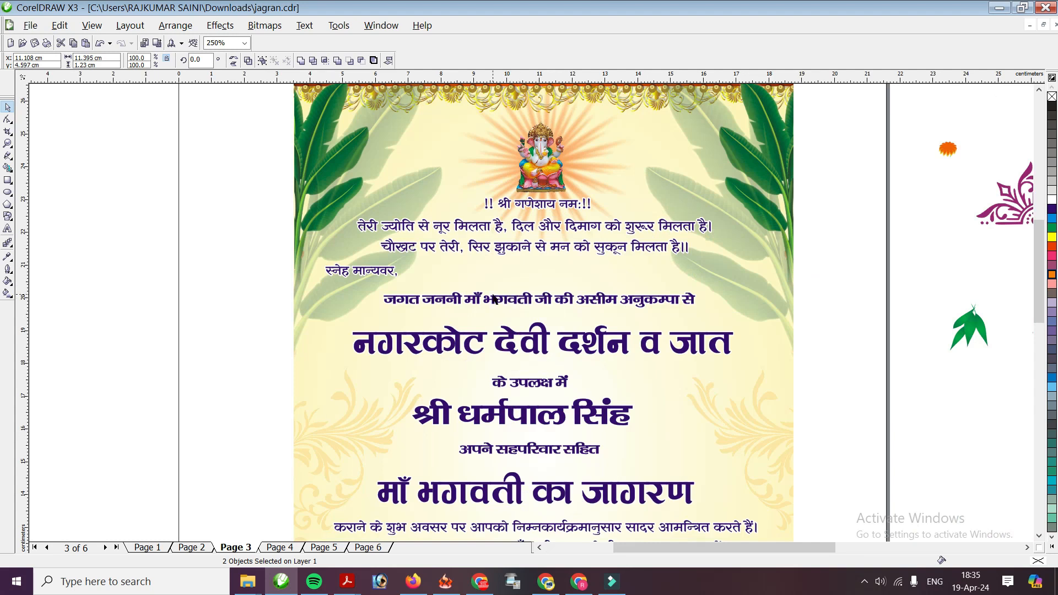
{"action": "left_click", "coordinate": [505, 341]}
{"action": "key", "text": "Up"}
{"action": "left_click", "coordinate": [530, 383]}
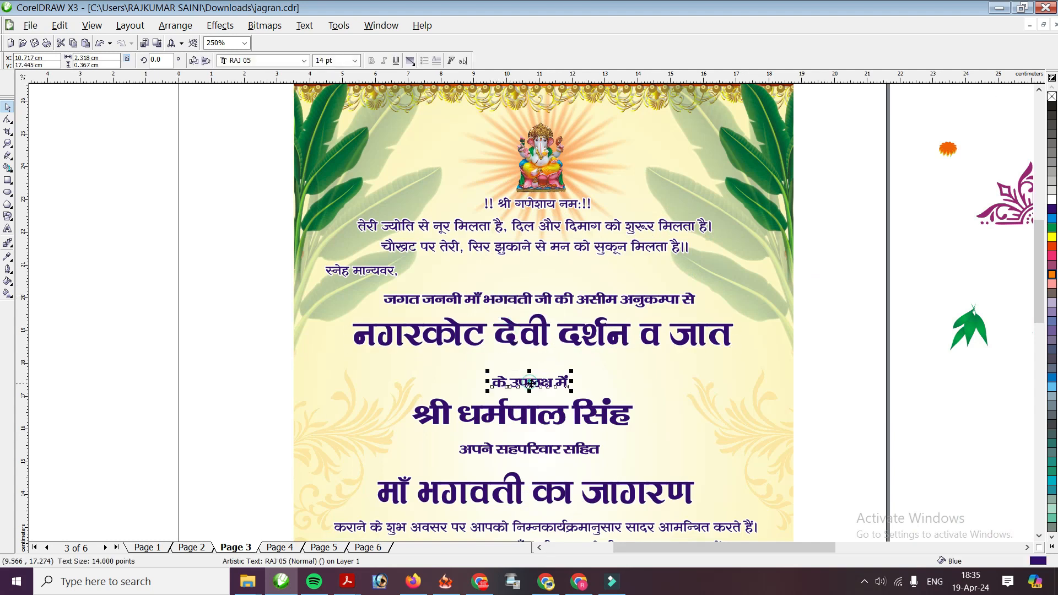
{"action": "key", "text": "Up"}
{"action": "key", "text": "Up"}
Nudge the name line, अपने सहपरिवार सहित, माँ भगवती का जागरण and the invitation message upward
{"action": "left_click", "coordinate": [524, 416]}
{"action": "key", "text": "Up"}
{"action": "key", "text": "Up"}
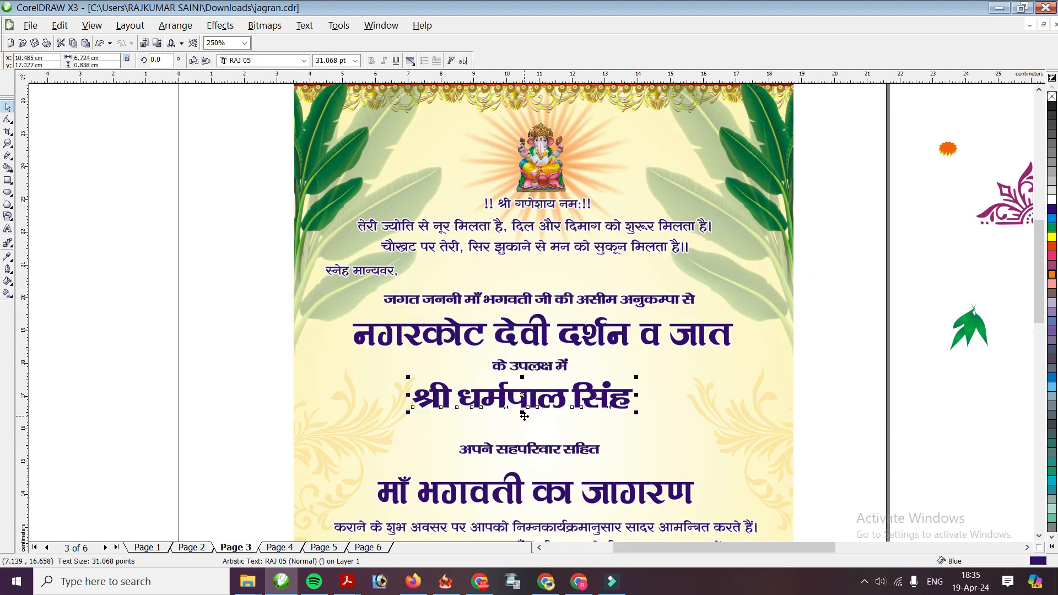
{"action": "left_click", "coordinate": [531, 448]}
{"action": "key", "text": "Up"}
{"action": "key", "text": "Up"}
{"action": "key", "text": "Up"}
{"action": "left_click", "coordinate": [511, 487]}
{"action": "key", "text": "Up"}
{"action": "key", "text": "Up"}
{"action": "key", "text": "Up"}
{"action": "key", "text": "Up"}
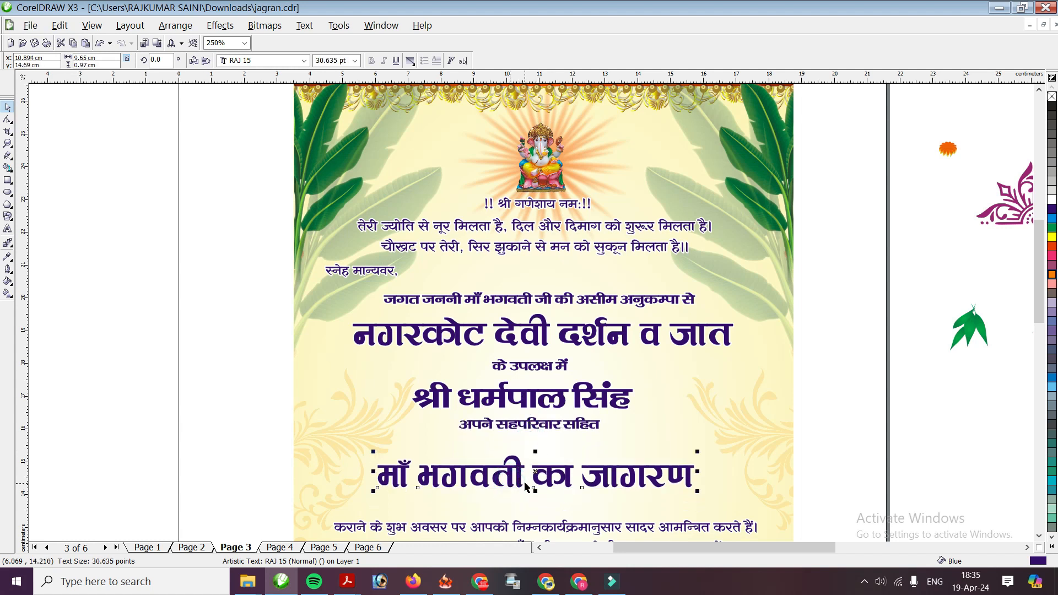
{"action": "left_click", "coordinate": [536, 526]}
{"action": "key", "text": "Up"}
{"action": "key", "text": "Up"}
{"action": "key", "text": "Up"}
{"action": "key", "text": "Up"}
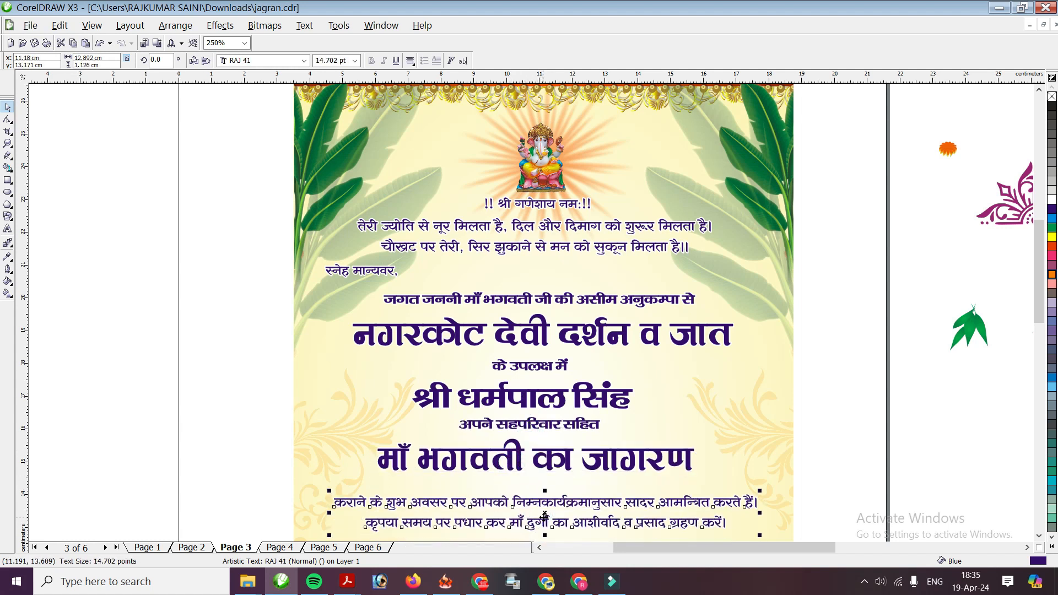
Move the कार्यक्रम programme box and the bottom address banner up
{"action": "scroll", "coordinate": [544, 307], "scroll_direction": "down", "scroll_amount": 4}
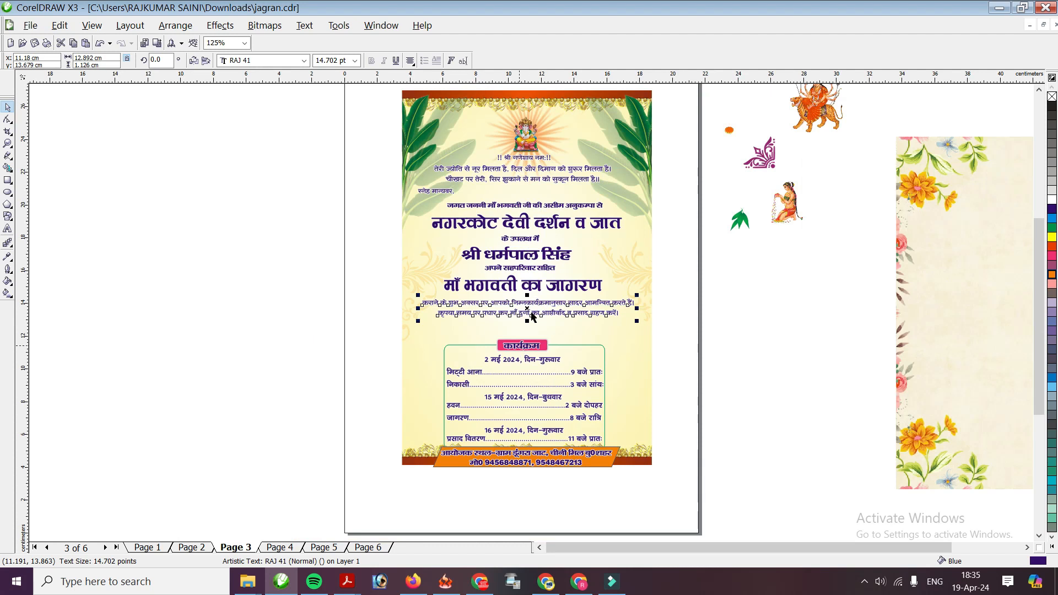
{"action": "scroll", "coordinate": [423, 296], "scroll_direction": "up", "scroll_amount": 4}
{"action": "left_click_drag", "start_coordinate": [241, 293], "coordinate": [806, 505]}
{"action": "key", "text": "Up"}
{"action": "key", "text": "Up"}
{"action": "key", "text": "Up"}
{"action": "key", "text": "Up"}
{"action": "key", "text": "Up"}
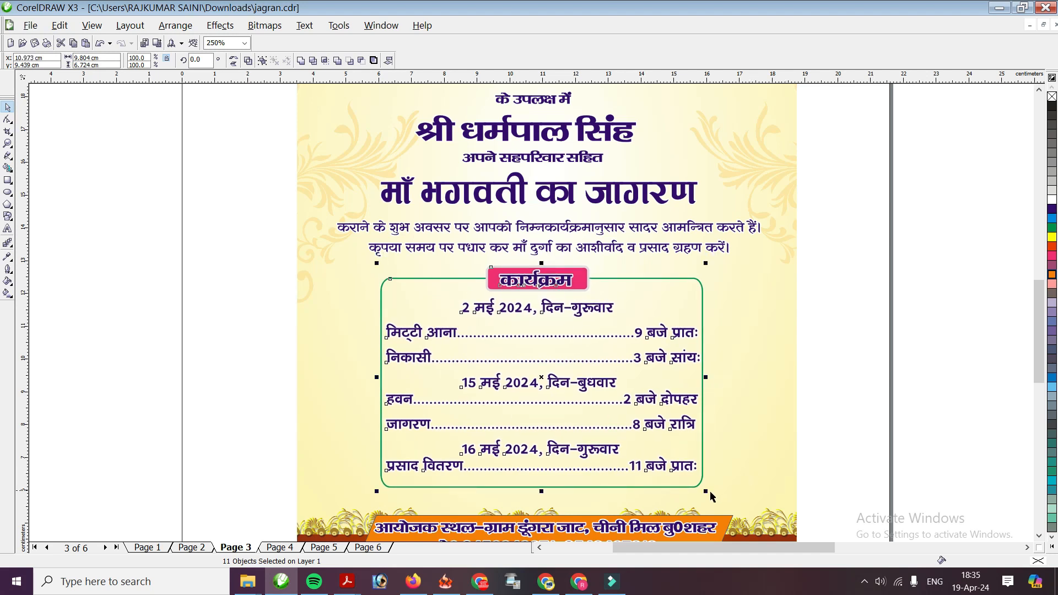
{"action": "scroll", "coordinate": [677, 501], "scroll_direction": "down", "scroll_amount": 2}
{"action": "left_click_drag", "start_coordinate": [587, 365], "coordinate": [378, 294]}
{"action": "key", "text": "Up"}
{"action": "key", "text": "Up"}
{"action": "key", "text": "Up"}
{"action": "key", "text": "Escape"}
{"action": "scroll", "coordinate": [547, 129], "scroll_direction": "up", "scroll_amount": 1}
{"action": "scroll", "coordinate": [398, 322], "scroll_direction": "down", "scroll_amount": 1}
{"action": "scroll", "coordinate": [501, 345], "scroll_direction": "up", "scroll_amount": 1}
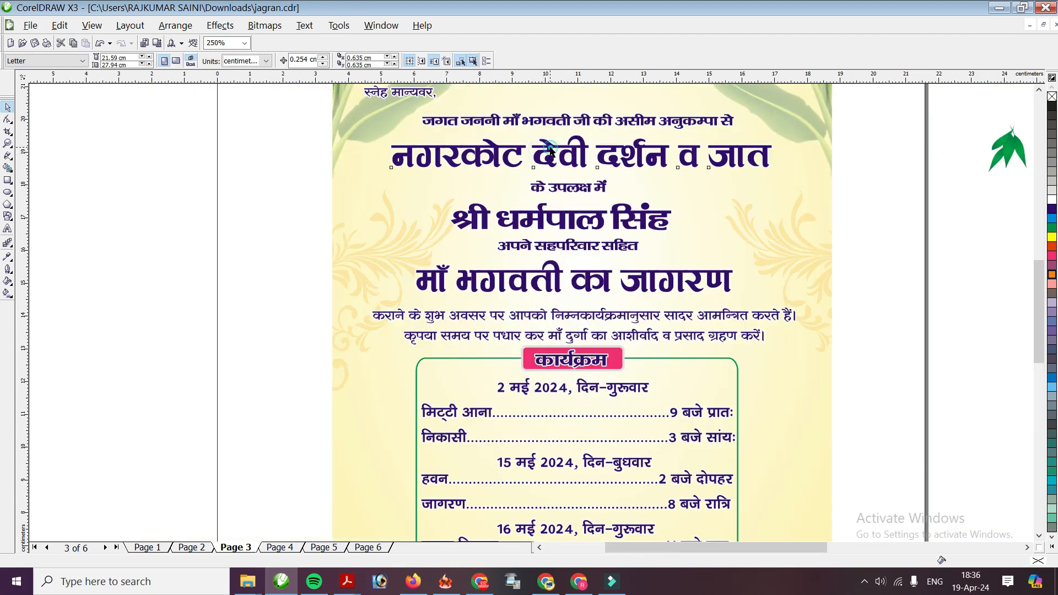
Centre-align the heading lines on one another and shift the block up slightly
{"action": "left_click", "coordinate": [550, 160]}
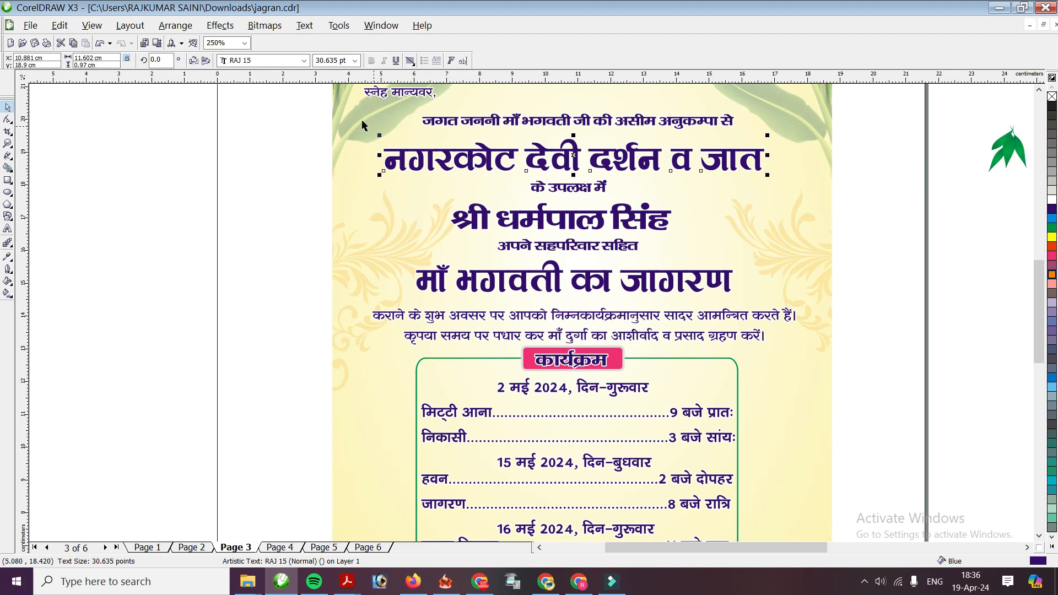
{"action": "left_click_drag", "start_coordinate": [299, 109], "coordinate": [926, 353]}
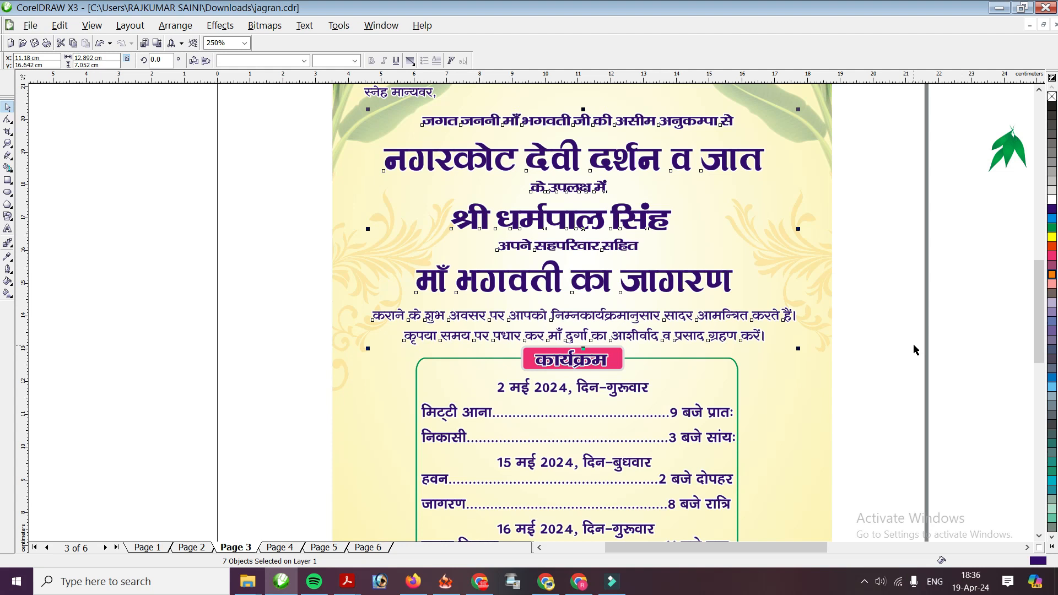
{"action": "key", "text": "c"}
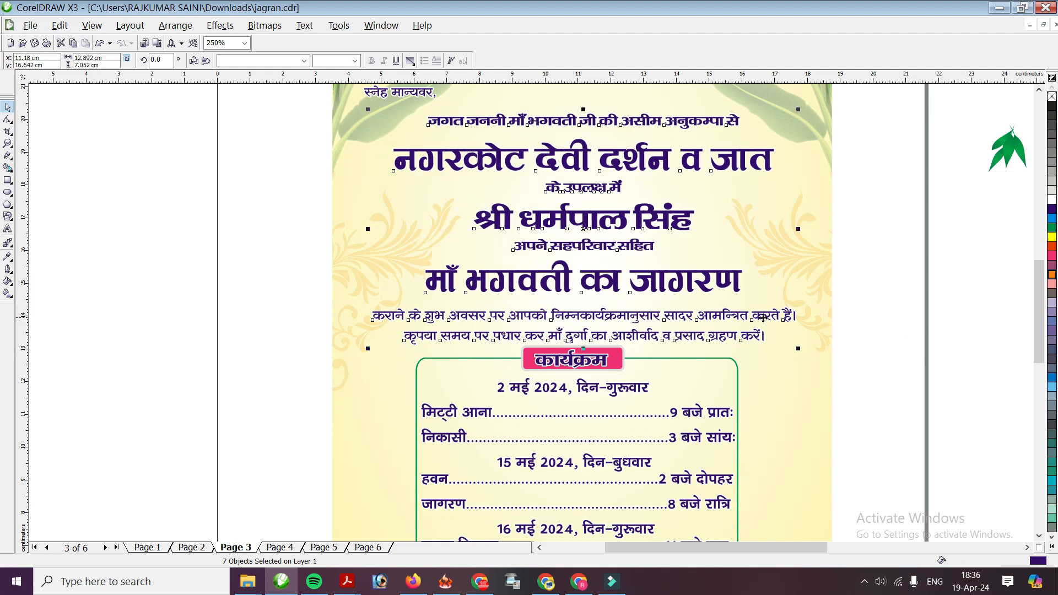
{"action": "key", "text": "Up"}
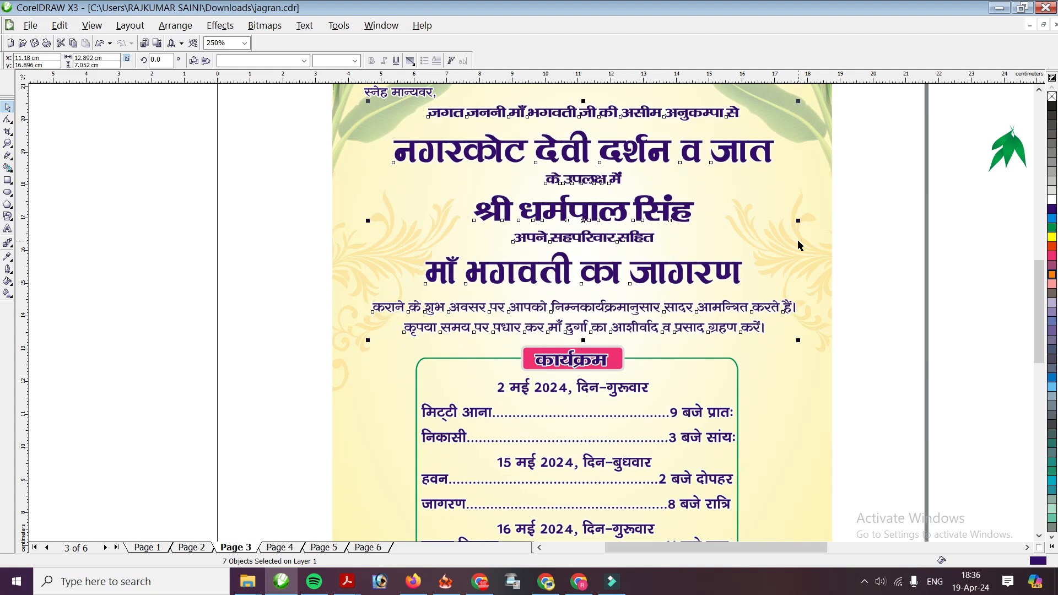
{"action": "left_click", "coordinate": [909, 230]}
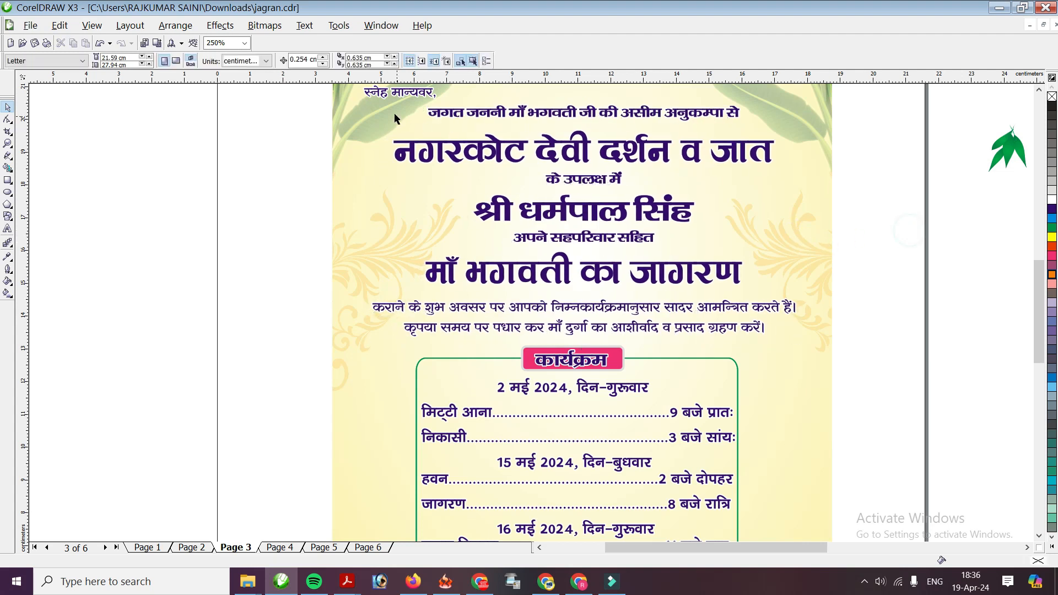
{"action": "left_click", "coordinate": [579, 150]}
Colour the नगरकोट देवी दर्शन व जात heading magenta and के उपलक्ष में green
{"action": "scroll", "coordinate": [576, 157], "scroll_direction": "up", "scroll_amount": 1}
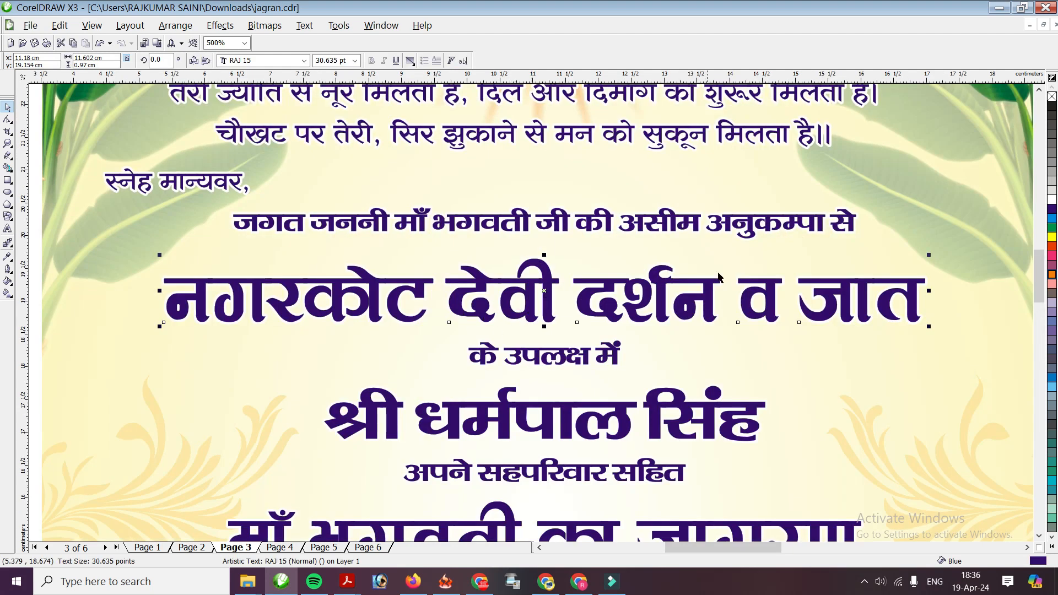
{"action": "left_click", "coordinate": [1052, 228]}
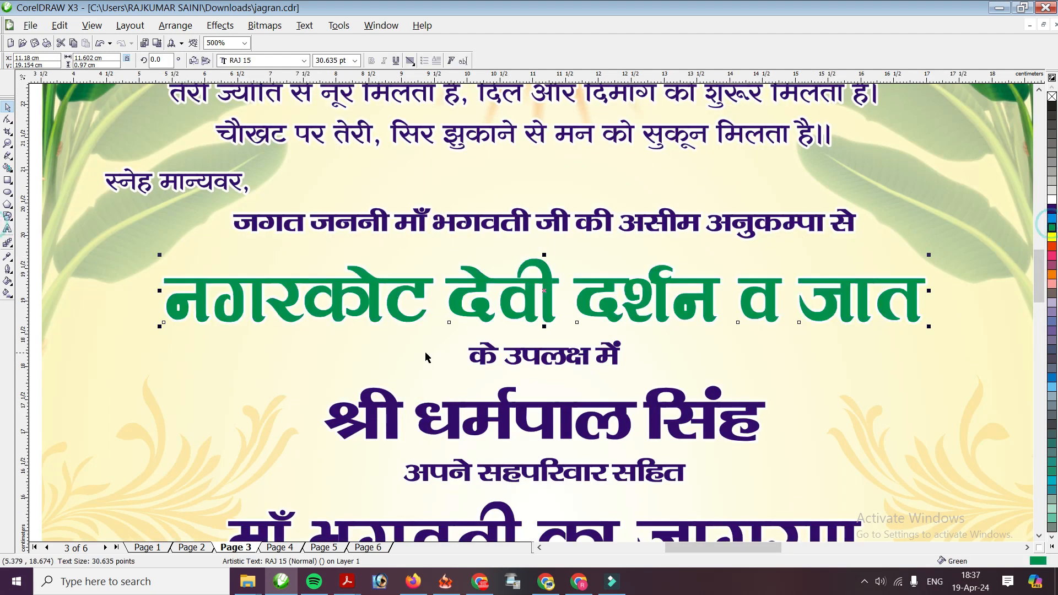
{"action": "left_click", "coordinate": [1052, 256]}
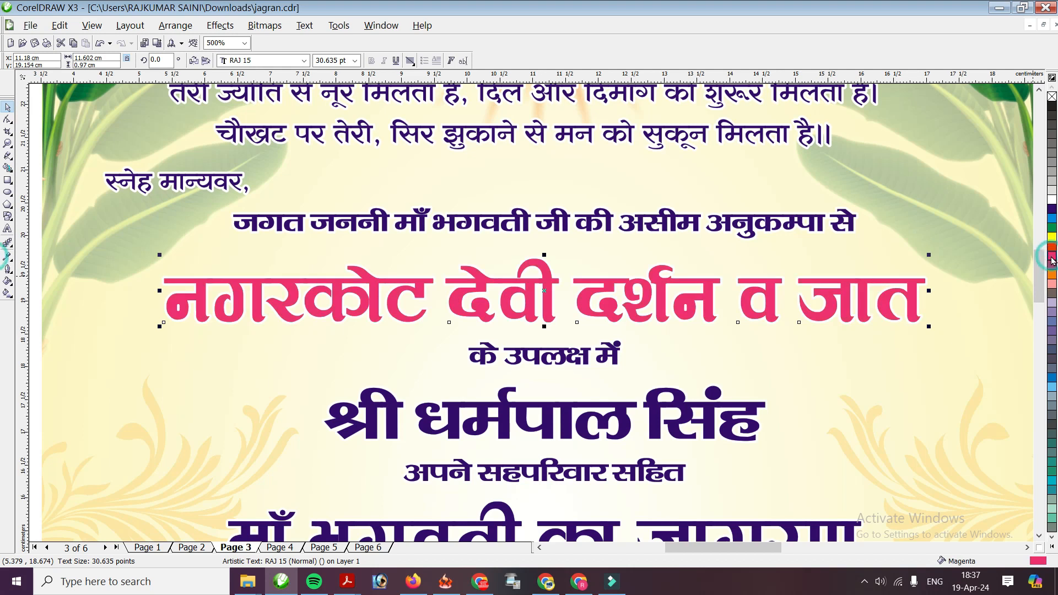
{"action": "key", "text": "Tab"}
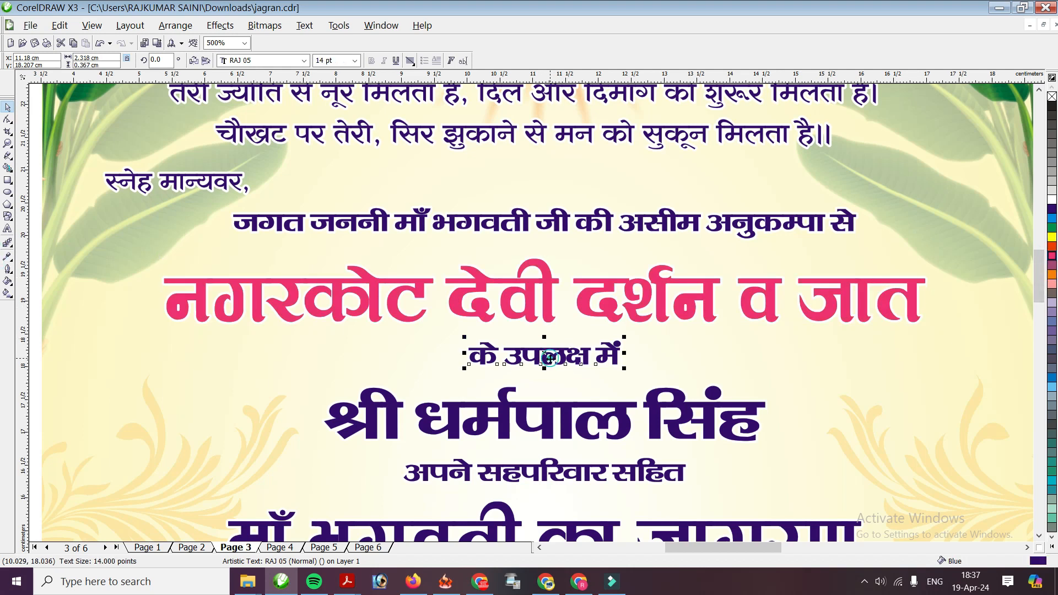
{"action": "left_click", "coordinate": [1052, 227]}
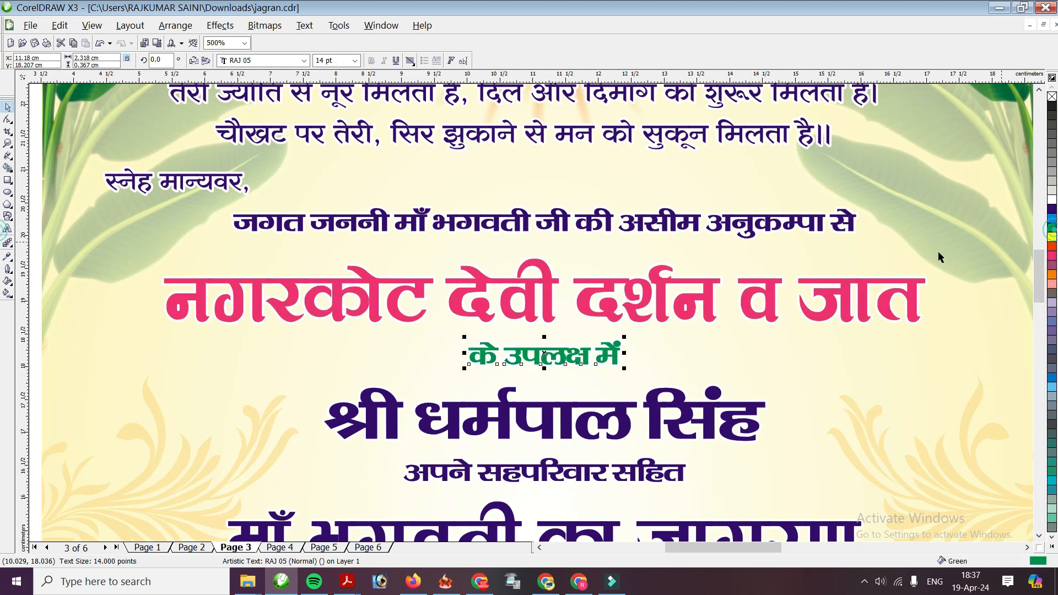
{"action": "left_click", "coordinate": [560, 423]}
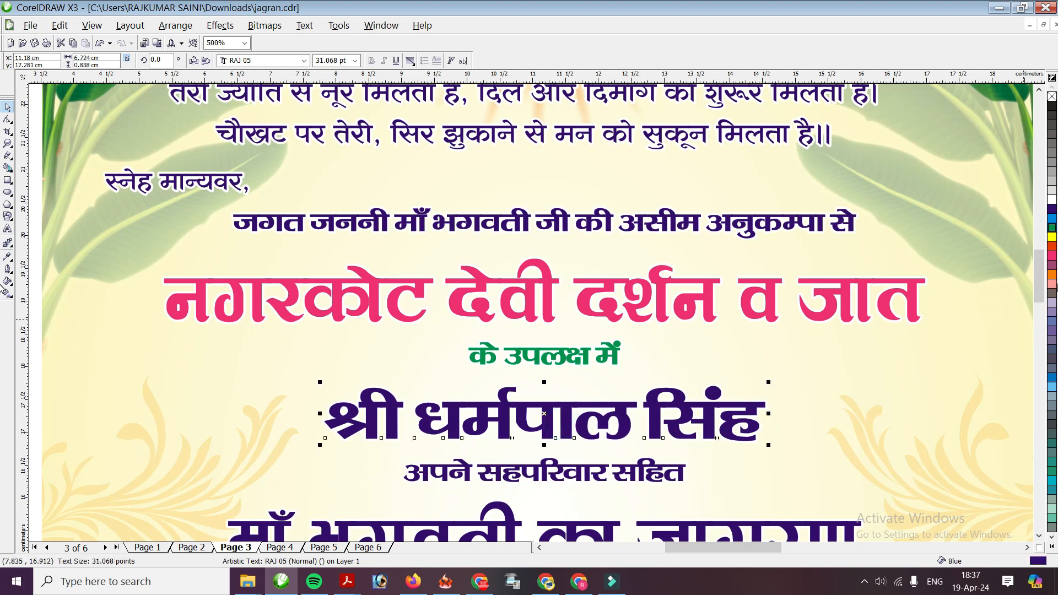
{"action": "left_click_drag", "start_coordinate": [1051, 274], "coordinate": [1023, 305]}
{"action": "key", "text": "F3"}
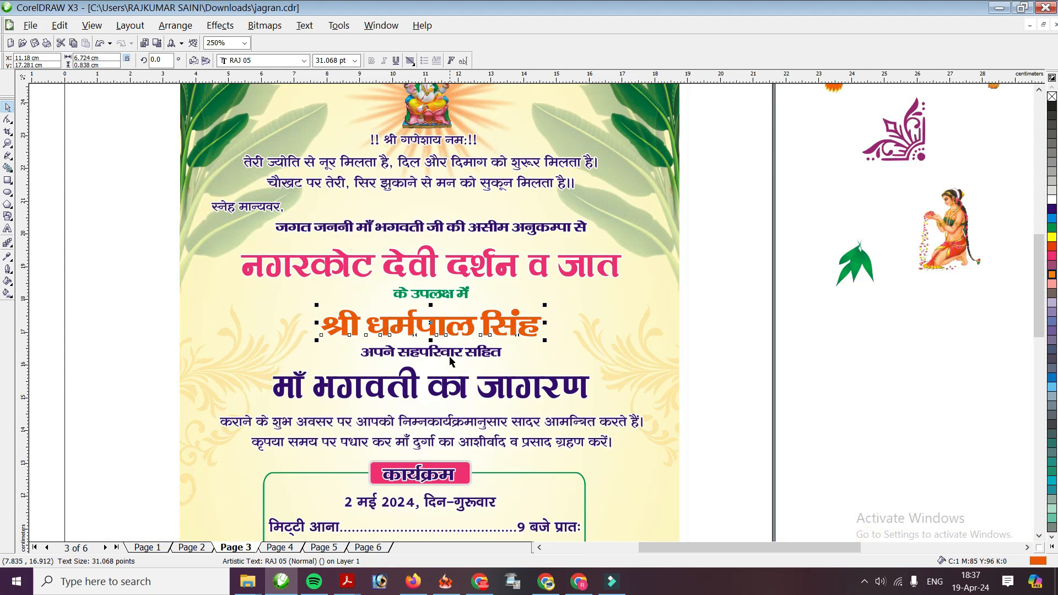
{"action": "scroll", "coordinate": [471, 355], "scroll_direction": "up", "scroll_amount": 1}
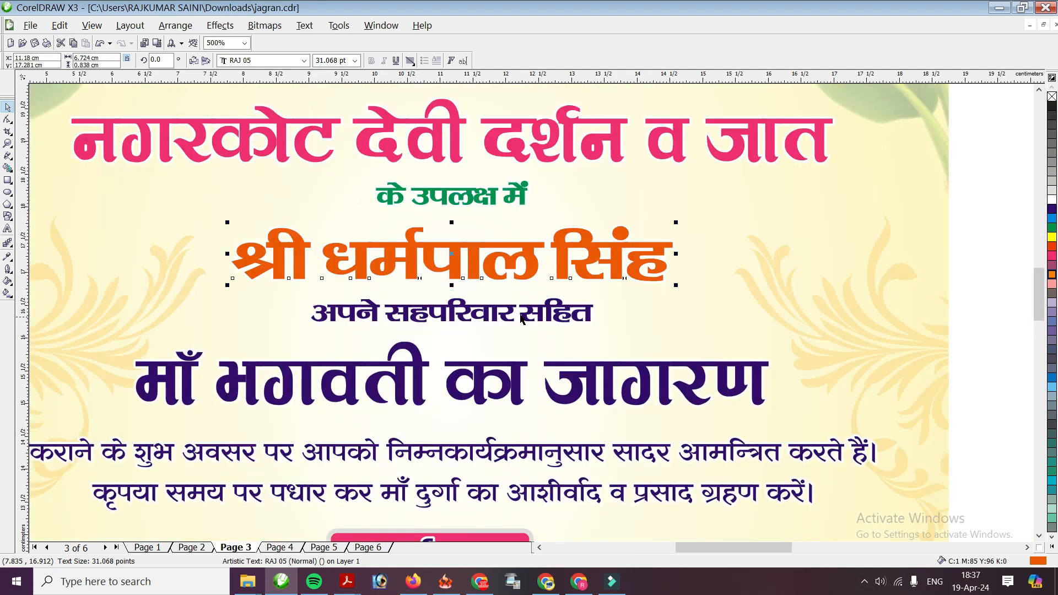
{"action": "left_click", "coordinate": [1051, 218]}
{"action": "scroll", "coordinate": [655, 289], "scroll_direction": "down", "scroll_amount": 1}
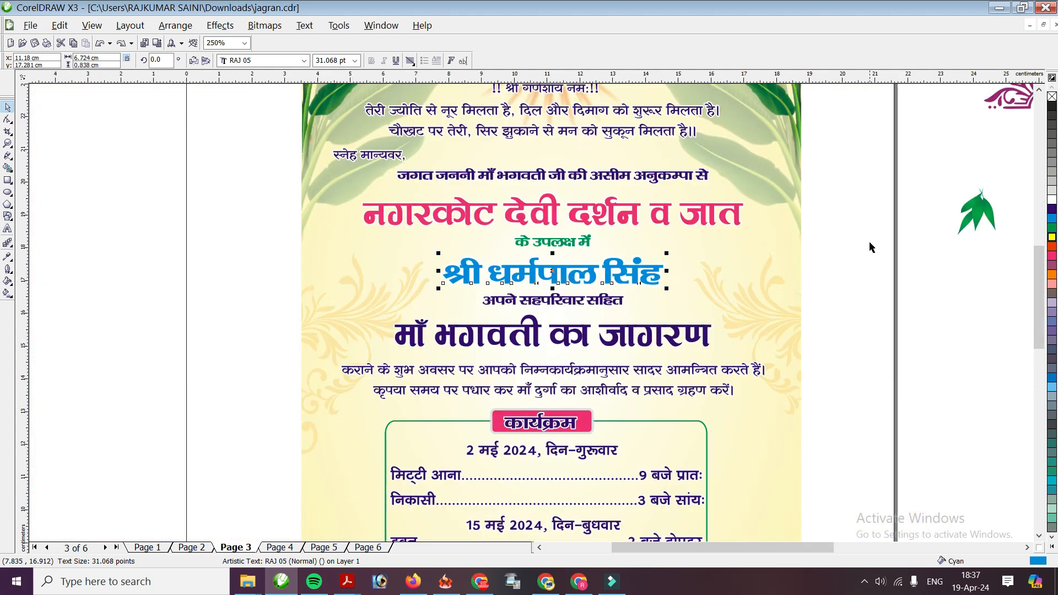
{"action": "right_click", "coordinate": [1051, 237]}
{"action": "key", "text": "ctrl+z"}
{"action": "key", "text": "ctrl+z"}
{"action": "key", "text": "ctrl+z"}
{"action": "key", "text": "ctrl+z"}
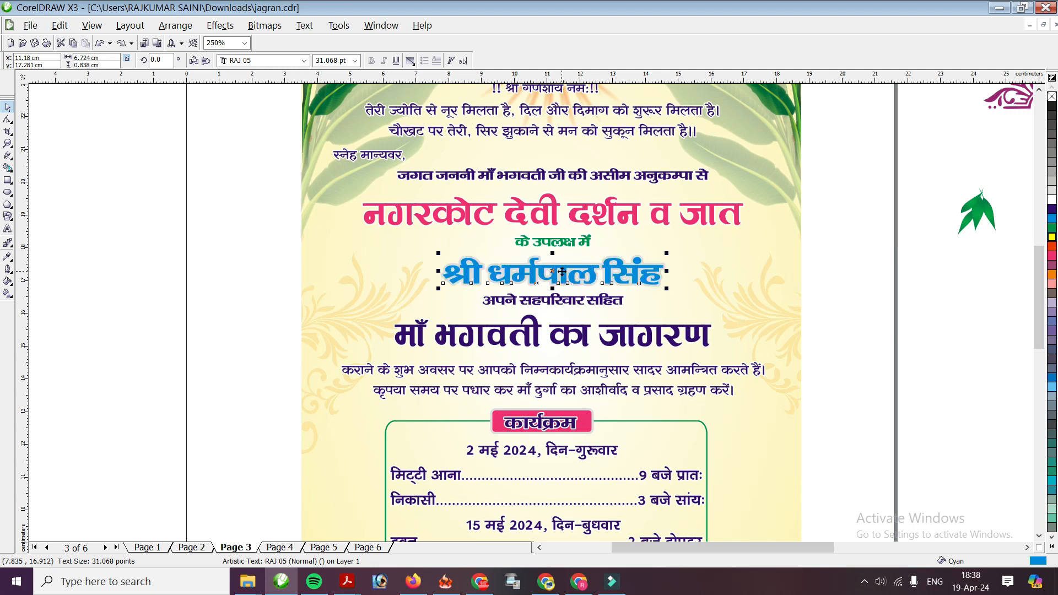
{"action": "key", "text": "ctrl+z"}
{"action": "scroll", "coordinate": [561, 272], "scroll_direction": "up", "scroll_amount": 1}
{"action": "scroll", "coordinate": [530, 306], "scroll_direction": "down", "scroll_amount": 1}
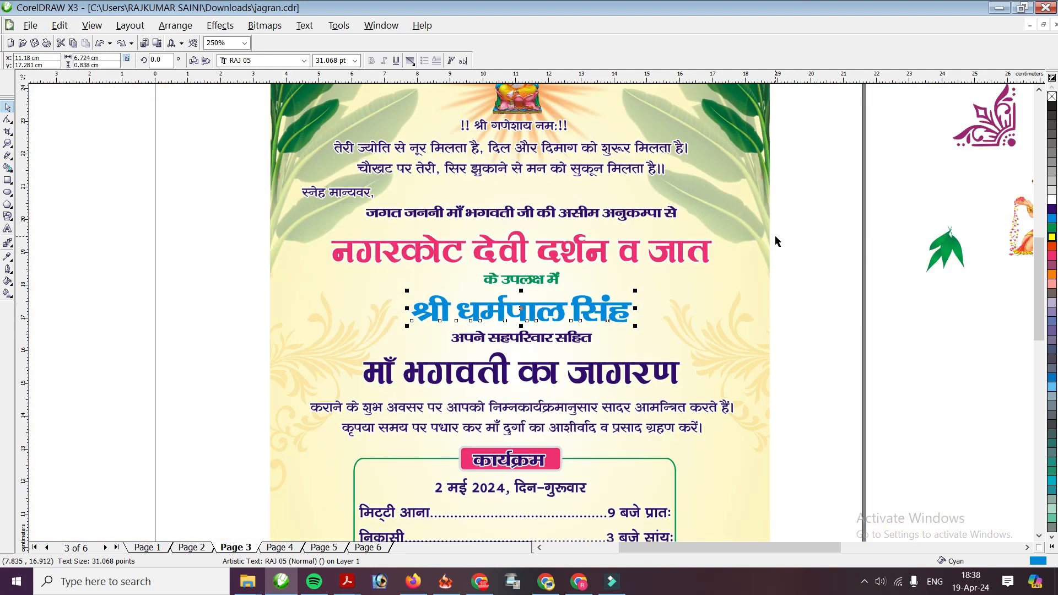
{"action": "left_click", "coordinate": [1052, 228]}
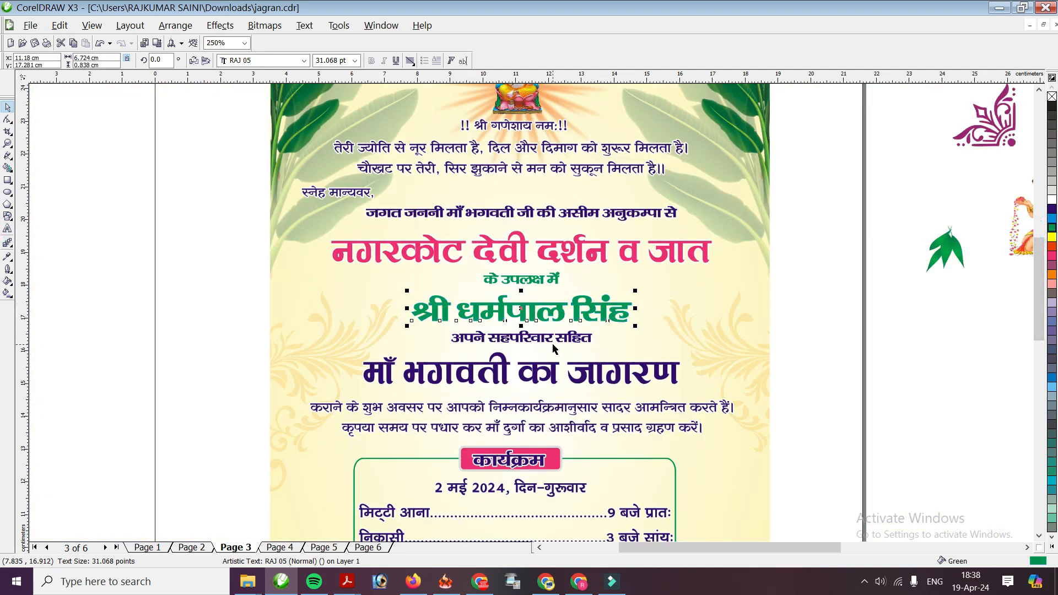
Duplicate the माँ भगवती का जागरण headline and offset it slightly from the copy behind
{"action": "left_click", "coordinate": [505, 379]}
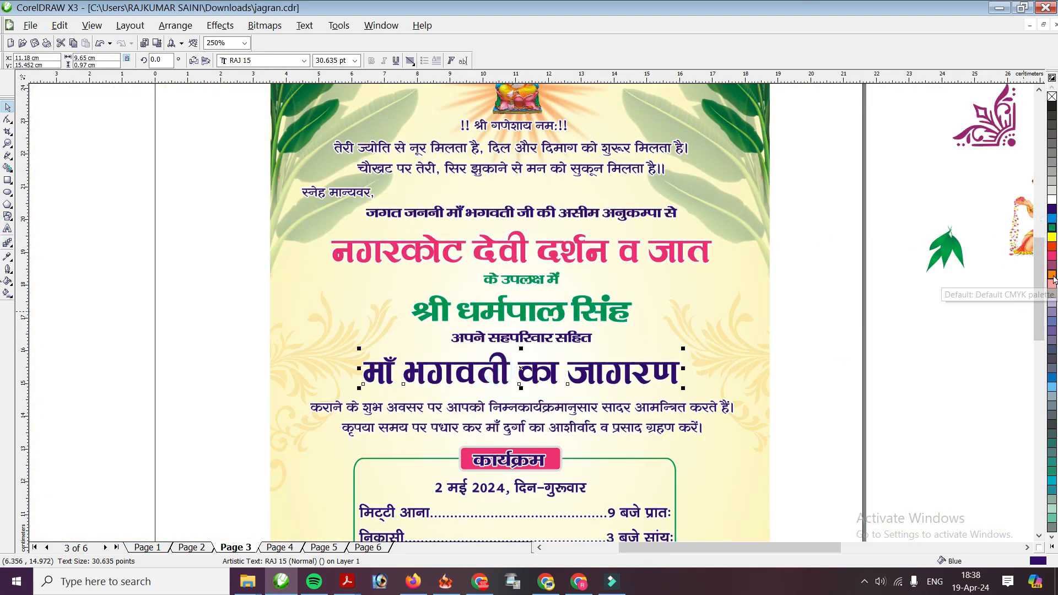
{"action": "scroll", "coordinate": [496, 402], "scroll_direction": "up", "scroll_amount": 1}
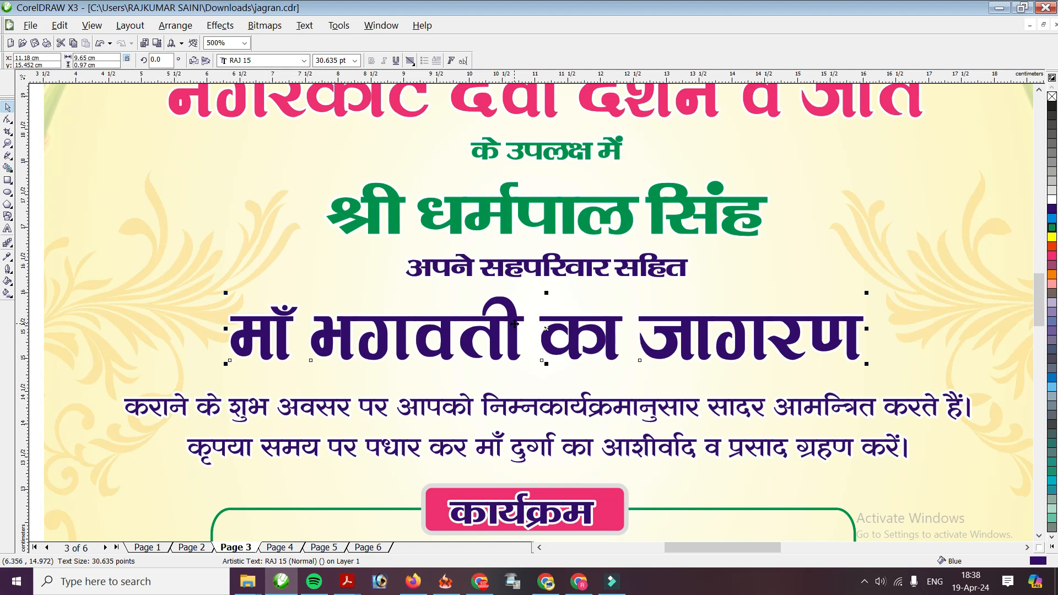
{"action": "left_click_drag", "start_coordinate": [514, 324], "coordinate": [508, 314]}
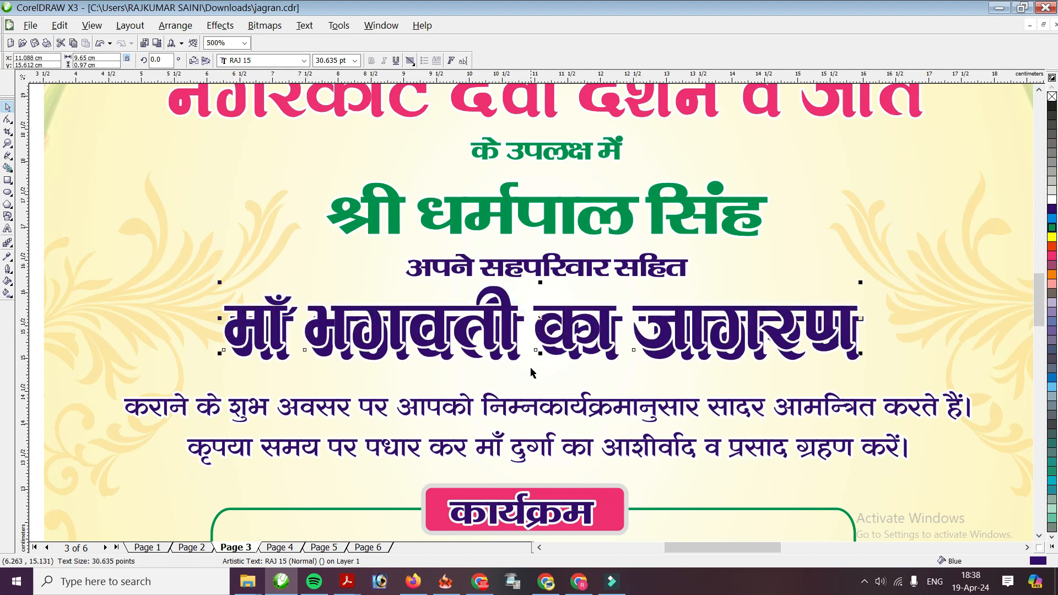
{"action": "left_click", "coordinate": [517, 362]}
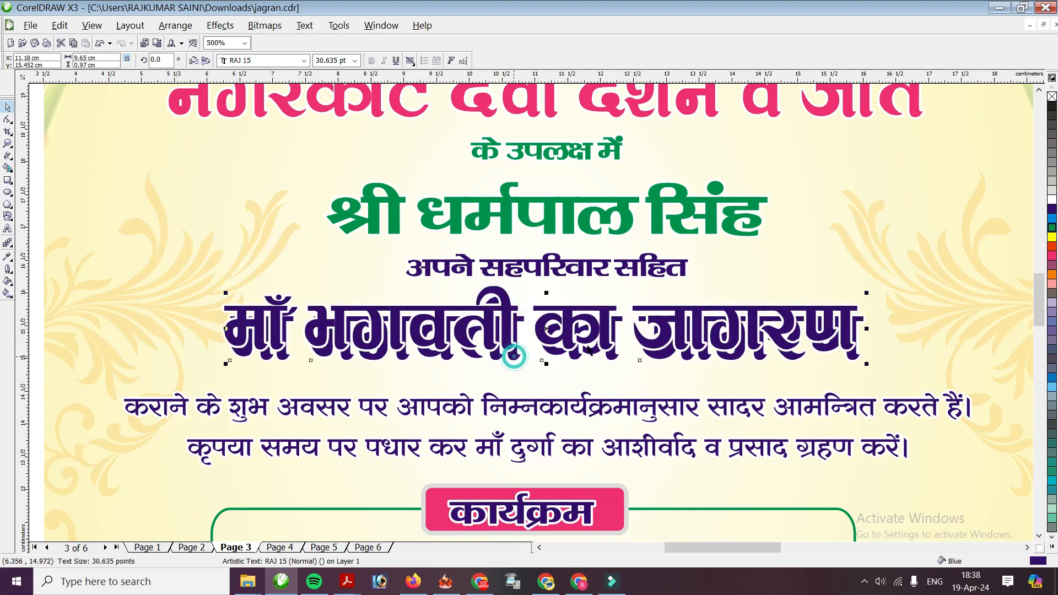
{"action": "left_click", "coordinate": [1052, 191]}
{"action": "left_click_drag", "start_coordinate": [507, 308], "coordinate": [510, 315]}
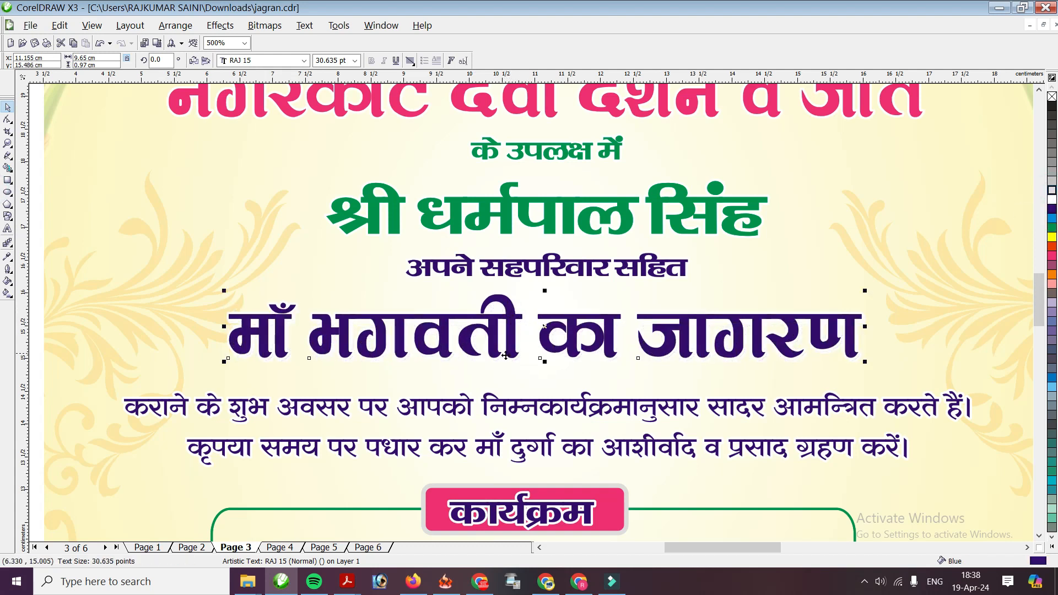
{"action": "scroll", "coordinate": [711, 353], "scroll_direction": "up", "scroll_amount": 2}
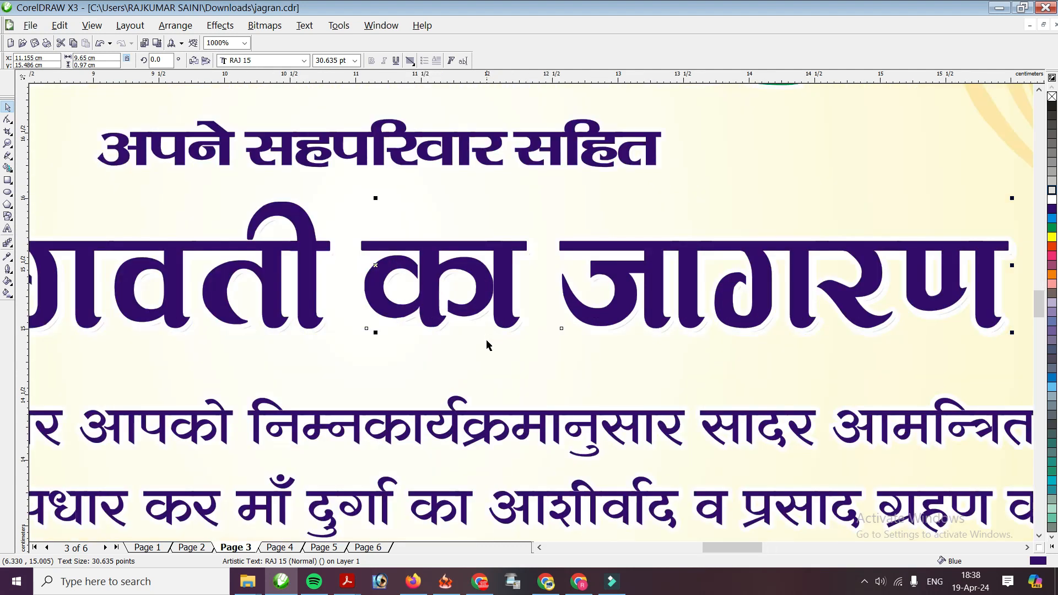
{"action": "left_click_drag", "start_coordinate": [654, 266], "coordinate": [648, 259]}
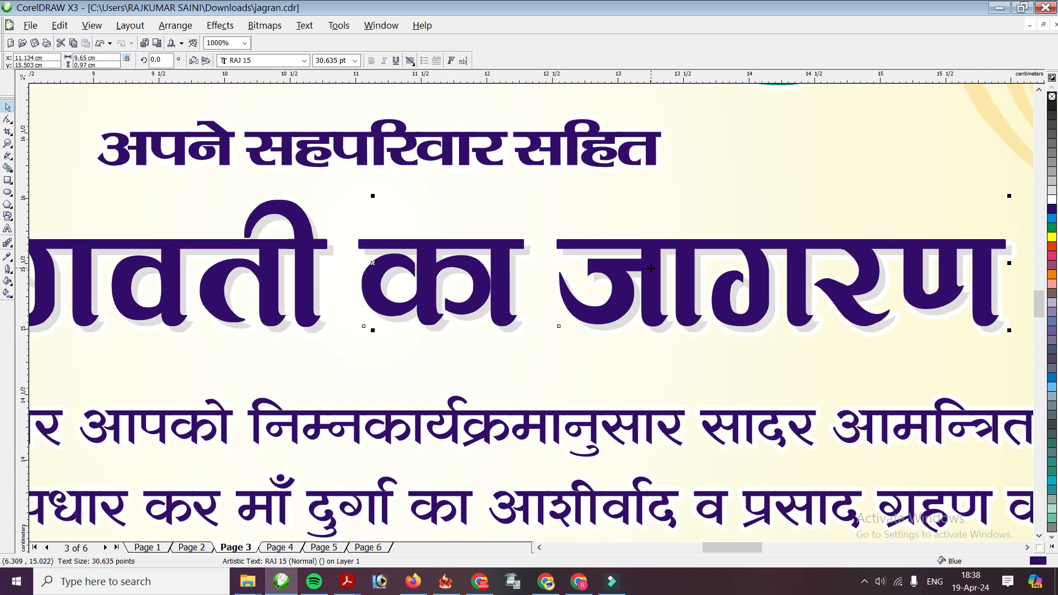
{"action": "left_click_drag", "start_coordinate": [651, 268], "coordinate": [656, 275]}
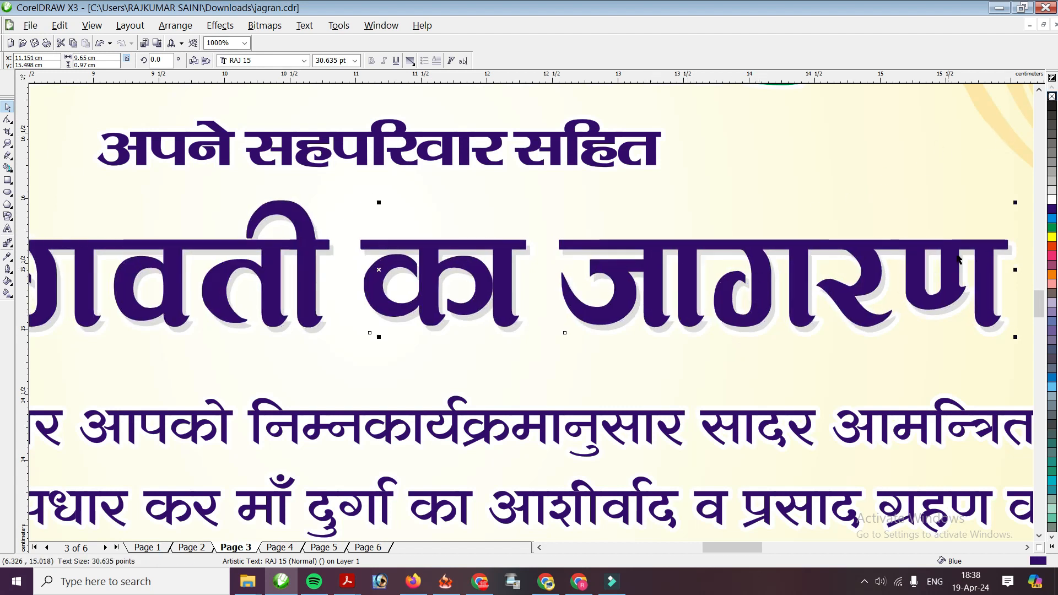
Colour the shadow copy, trying grey, yellow, pink, orange and red before settling on cyan
{"action": "key", "text": "Tab"}
{"action": "left_click", "coordinate": [1052, 153]}
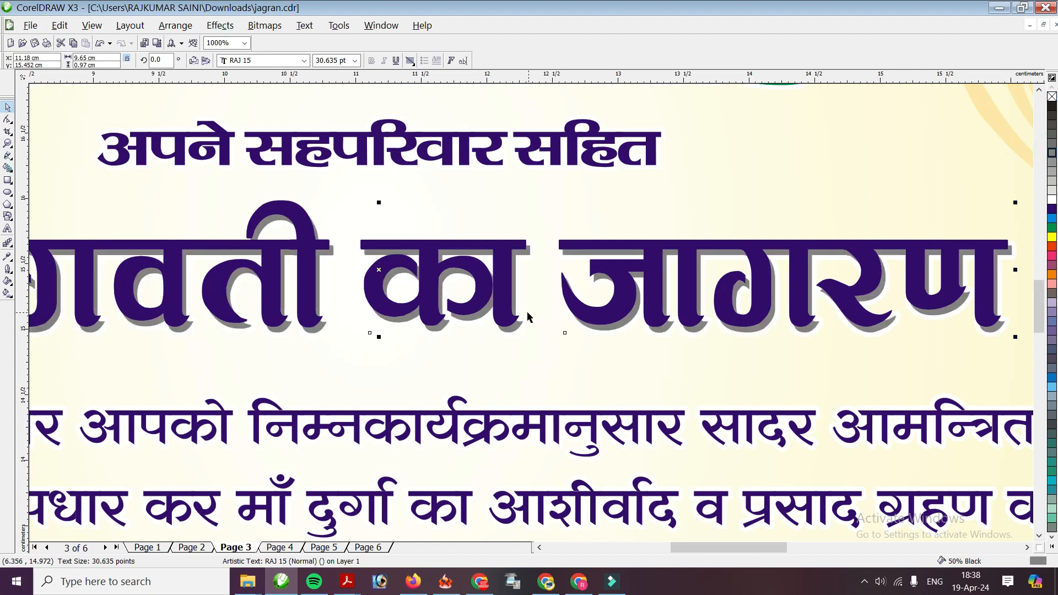
{"action": "scroll", "coordinate": [528, 317], "scroll_direction": "down", "scroll_amount": 2}
{"action": "scroll", "coordinate": [528, 317], "scroll_direction": "down", "scroll_amount": 1}
{"action": "scroll", "coordinate": [532, 316], "scroll_direction": "up", "scroll_amount": 2}
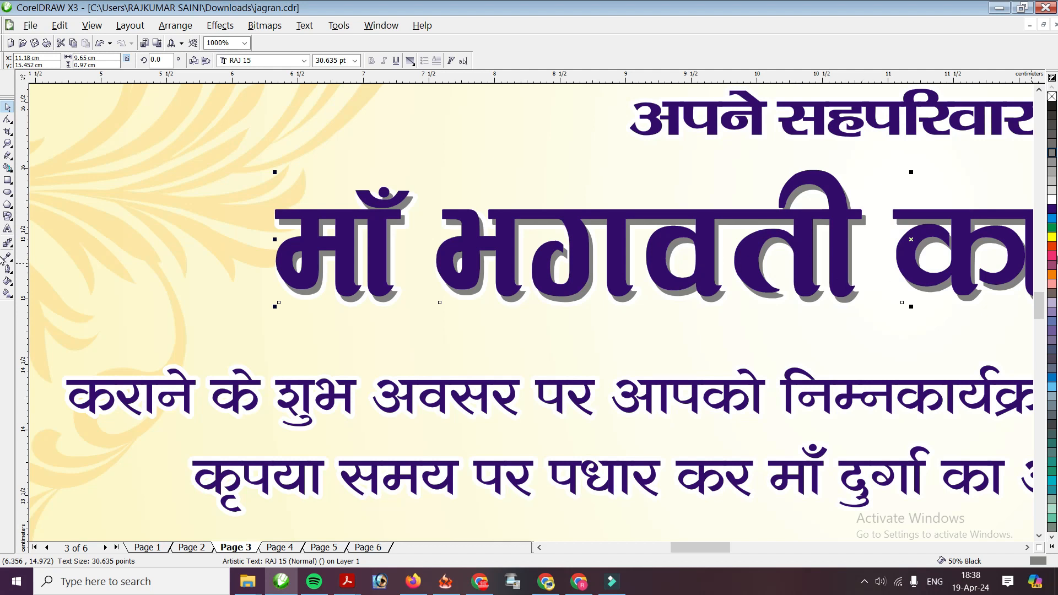
{"action": "right_click", "coordinate": [1052, 238]}
{"action": "left_click", "coordinate": [1052, 238]}
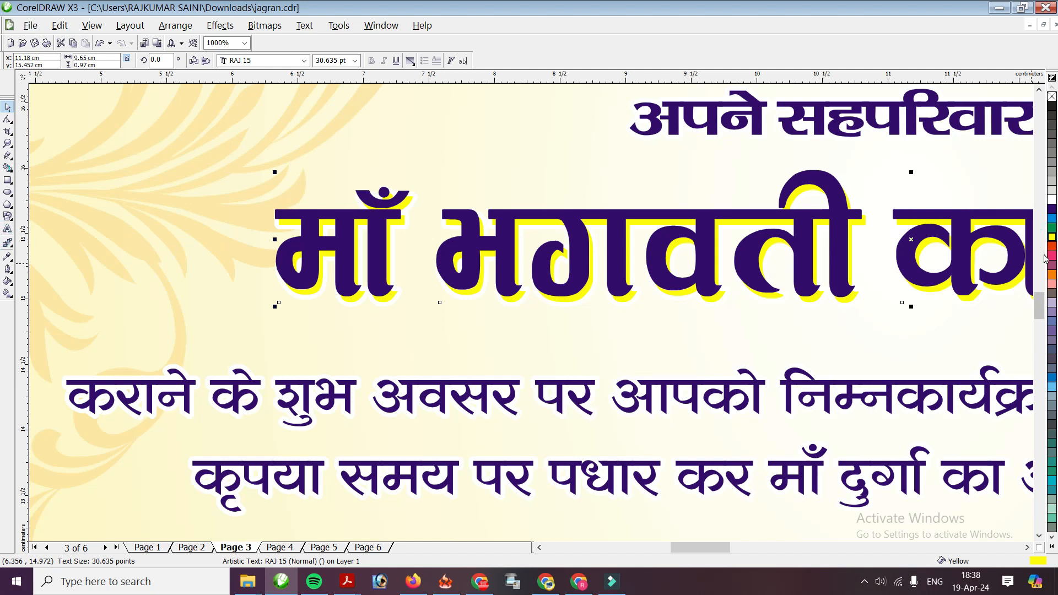
{"action": "left_click", "coordinate": [1052, 257]}
{"action": "left_click", "coordinate": [1052, 284]}
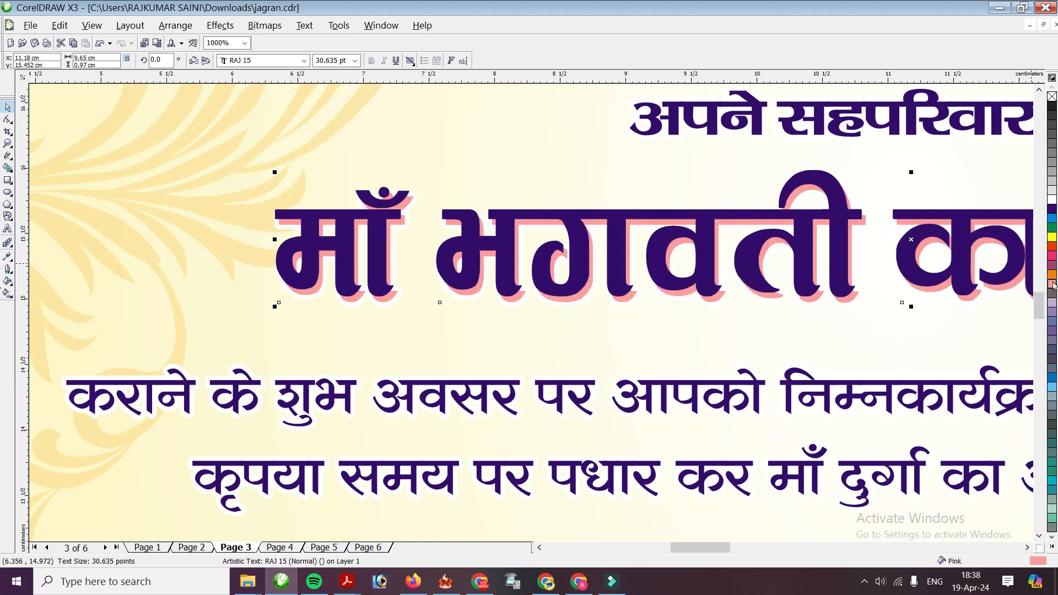
{"action": "left_click", "coordinate": [1052, 274]}
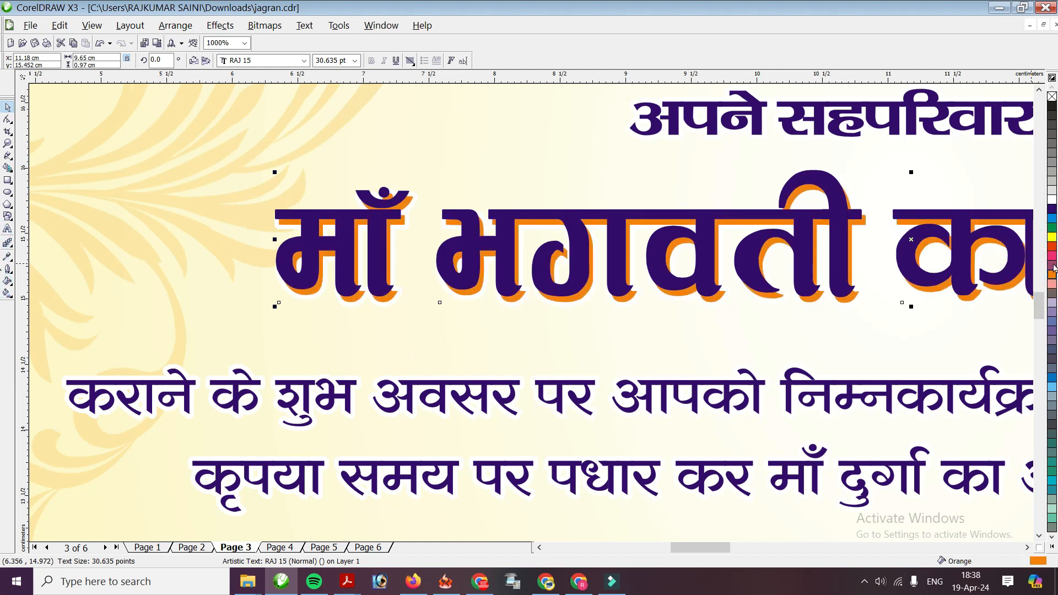
{"action": "left_click", "coordinate": [1052, 246]}
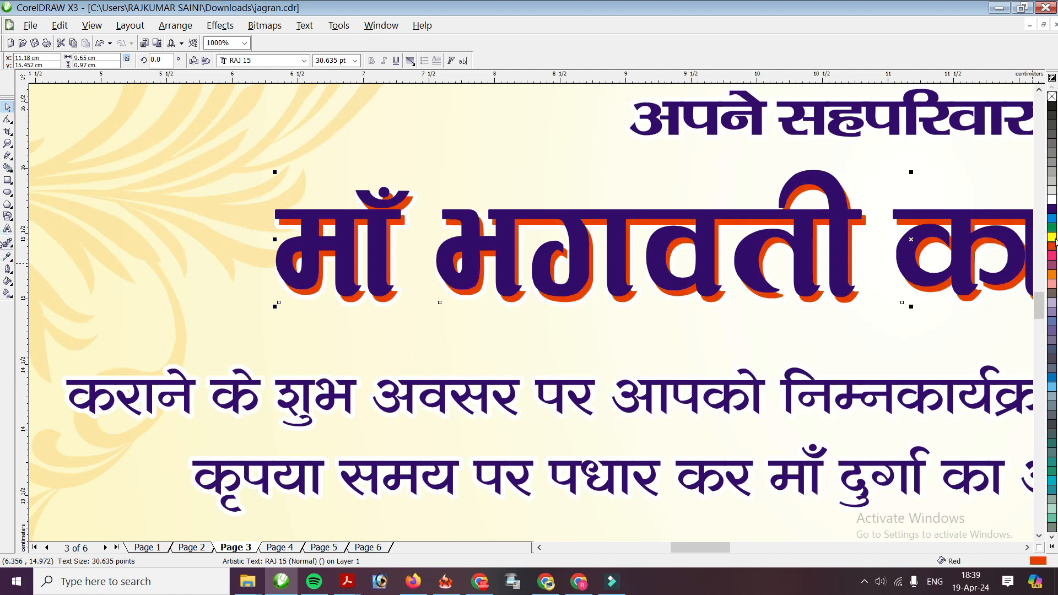
{"action": "left_click", "coordinate": [1052, 219]}
Give the headline a top-to-bottom linear gradient ending in orange
{"action": "scroll", "coordinate": [558, 312], "scroll_direction": "down", "scroll_amount": 1}
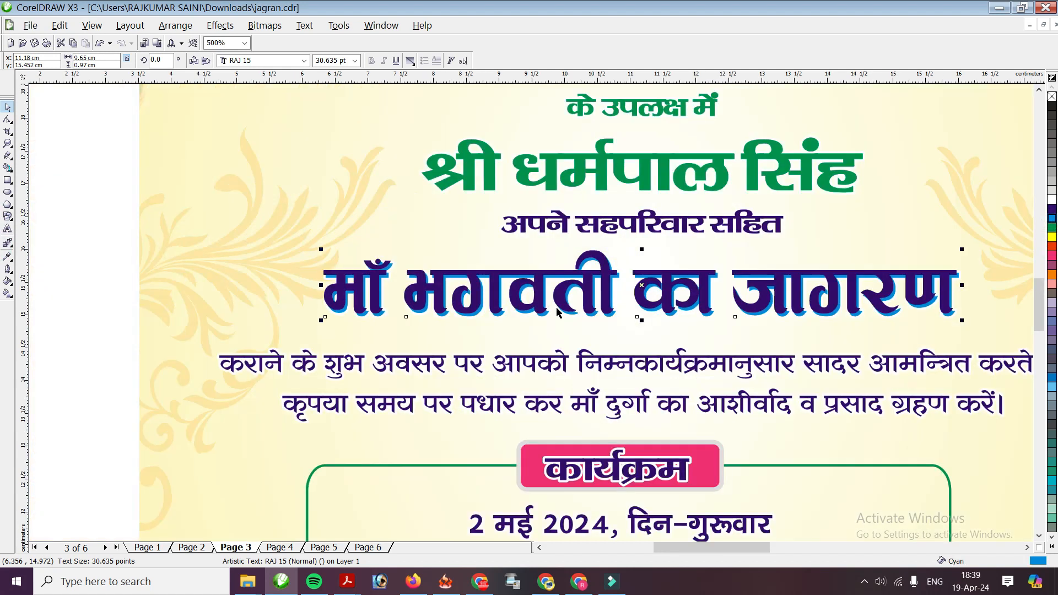
{"action": "scroll", "coordinate": [637, 308], "scroll_direction": "up", "scroll_amount": 1}
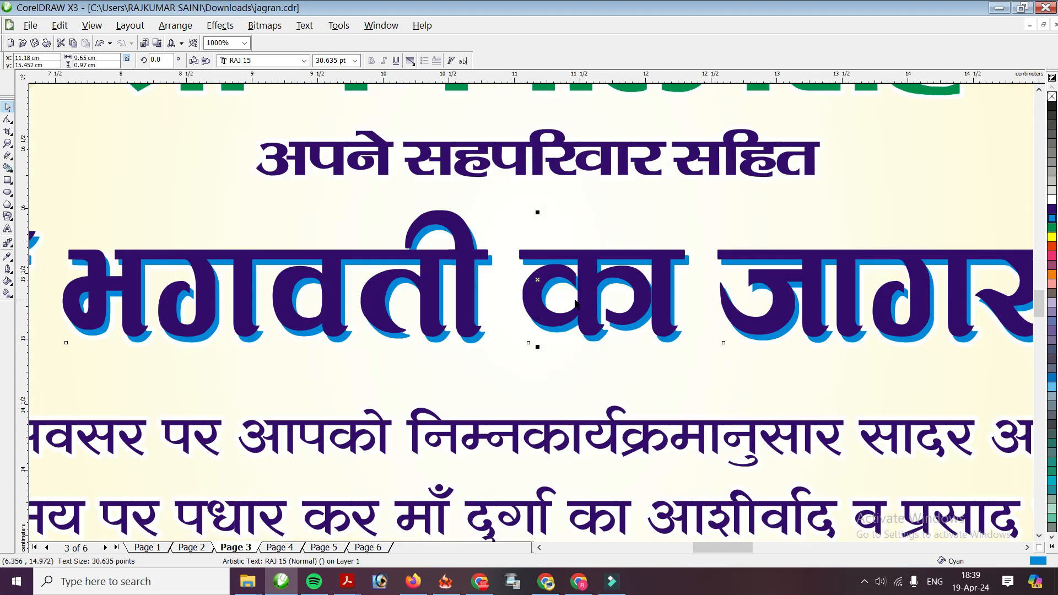
{"action": "scroll", "coordinate": [534, 319], "scroll_direction": "up", "scroll_amount": 1}
{"action": "left_click_drag", "start_coordinate": [549, 322], "coordinate": [555, 328]}
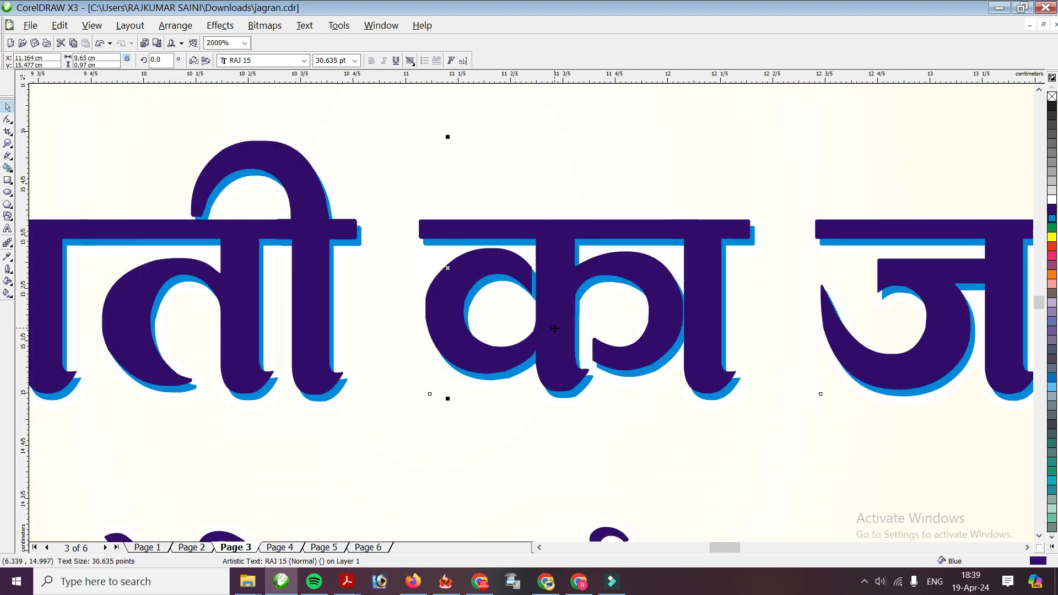
{"action": "key", "text": "g"}
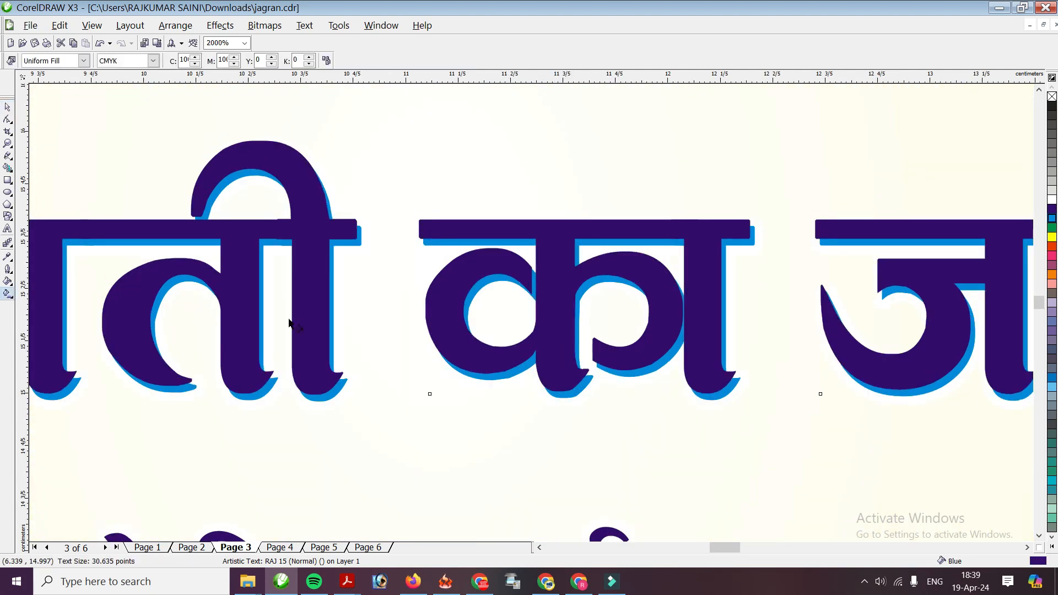
{"action": "left_click_drag", "start_coordinate": [562, 256], "coordinate": [560, 327]}
{"action": "left_click", "coordinate": [140, 60]}
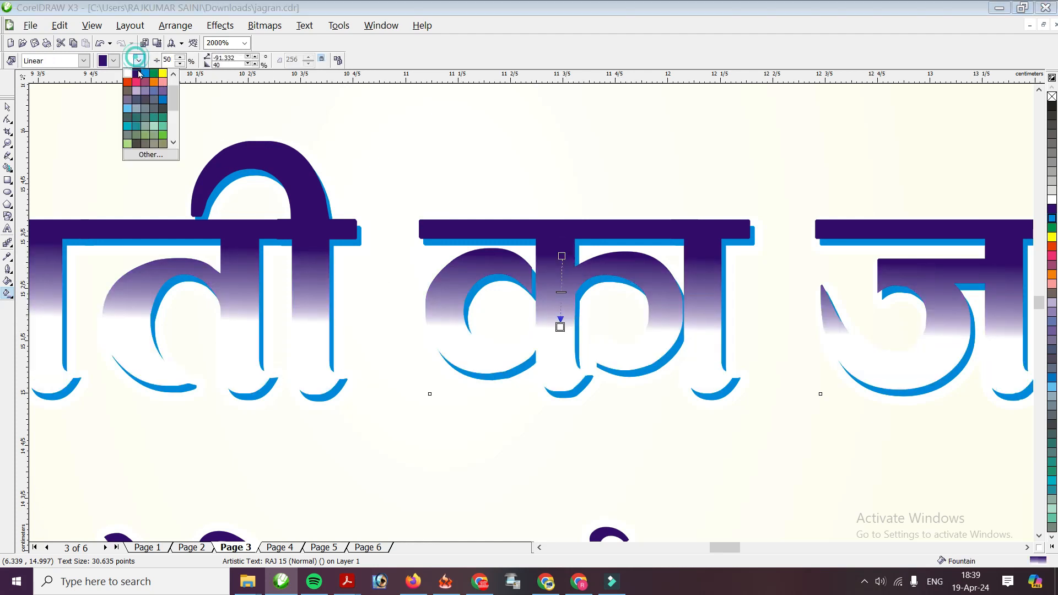
{"action": "left_click", "coordinate": [128, 82]}
Shift the background picture beside the headline slightly to the right
{"action": "scroll", "coordinate": [548, 330], "scroll_direction": "down", "scroll_amount": 4}
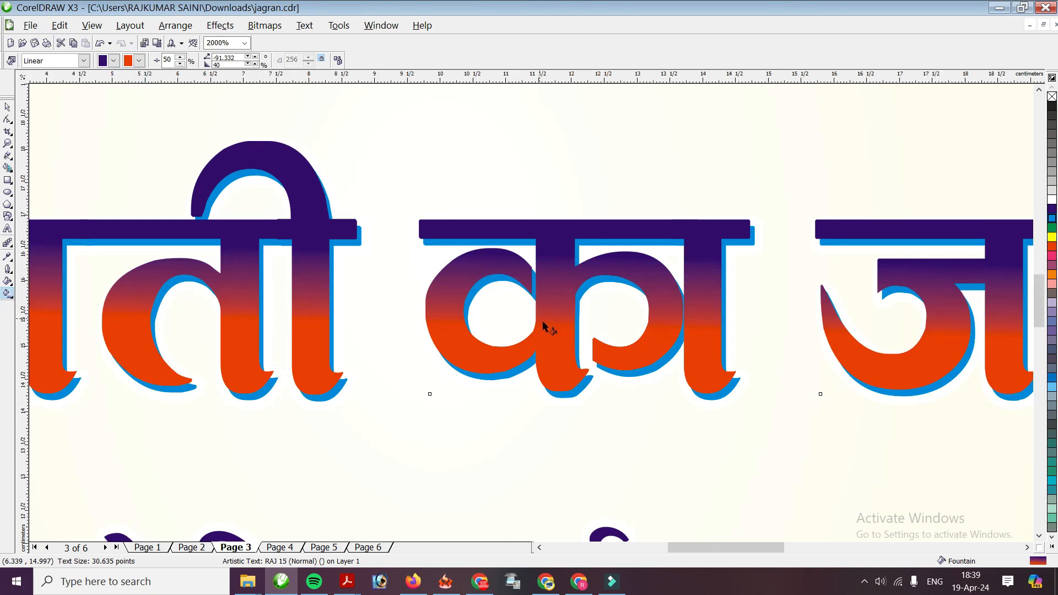
{"action": "left_click", "coordinate": [7, 108]}
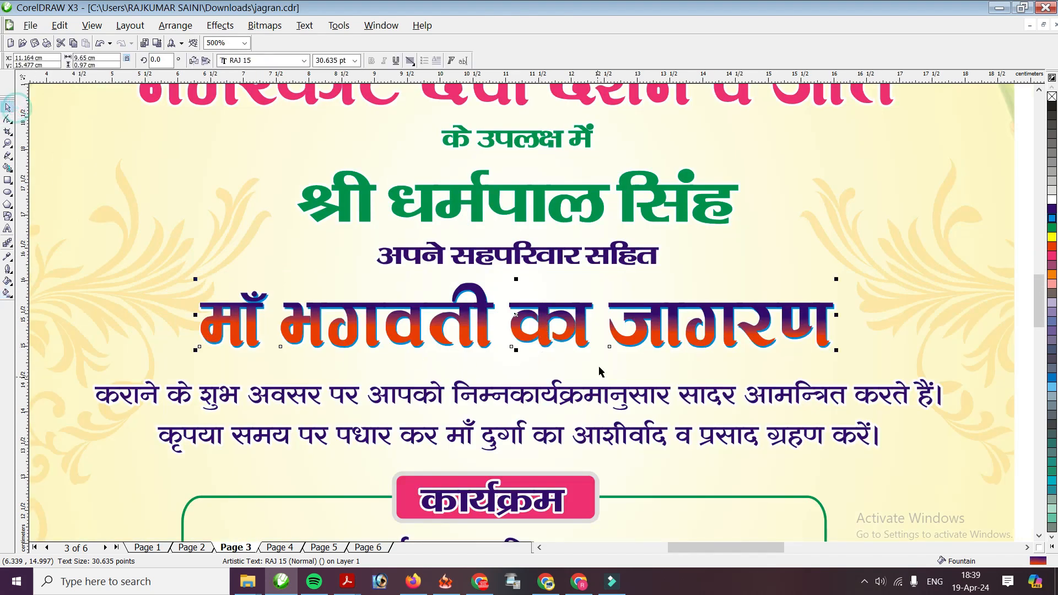
{"action": "scroll", "coordinate": [308, 287], "scroll_direction": "down", "scroll_amount": 1}
{"action": "left_click", "coordinate": [162, 312]}
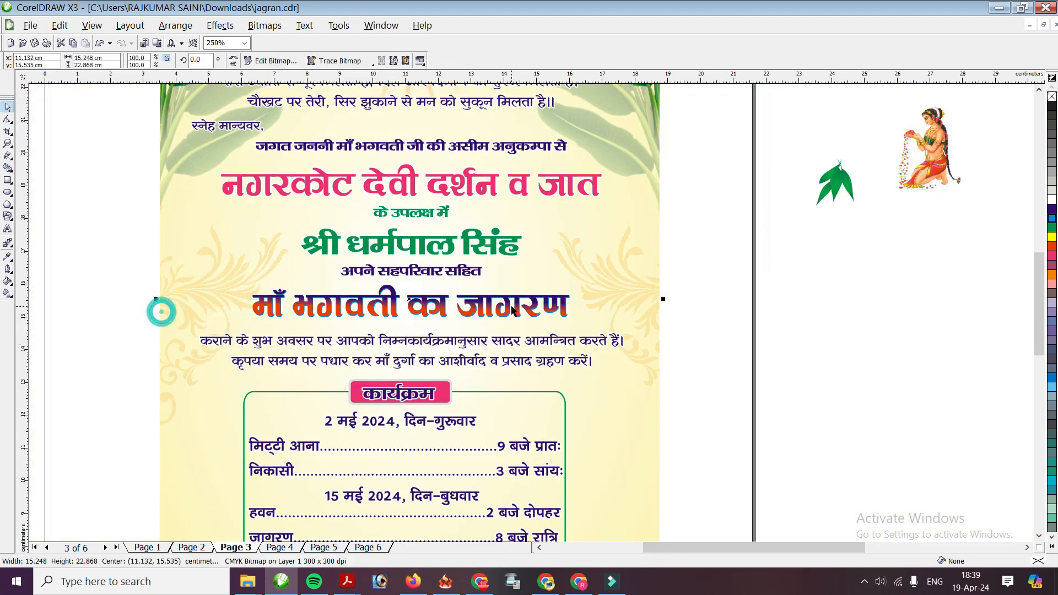
{"action": "scroll", "coordinate": [532, 313], "scroll_direction": "up", "scroll_amount": 2}
{"action": "scroll", "coordinate": [532, 313], "scroll_direction": "down", "scroll_amount": 1}
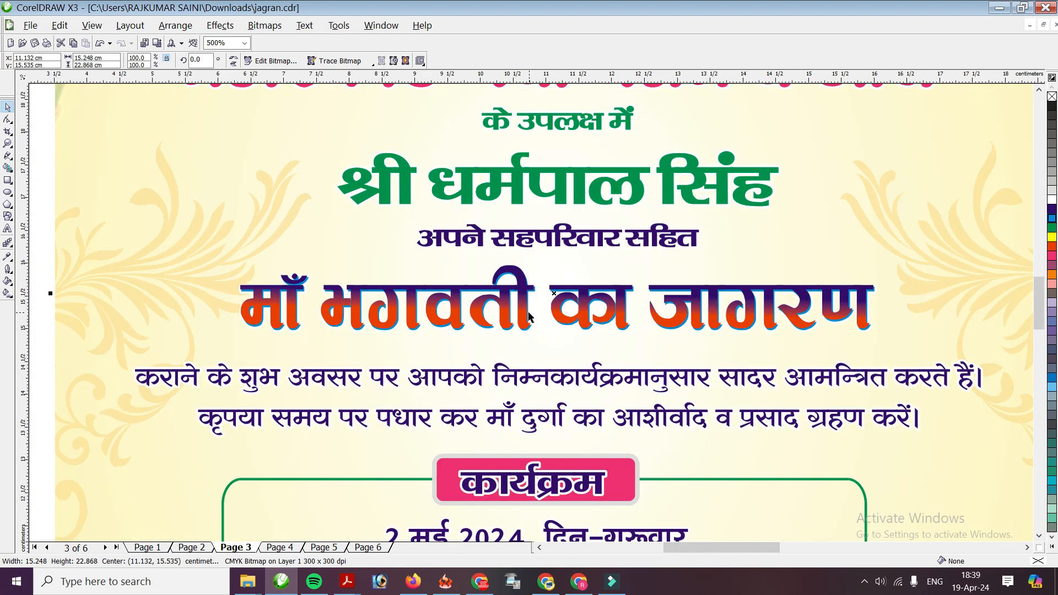
{"action": "left_click_drag", "start_coordinate": [188, 360], "coordinate": [193, 358]}
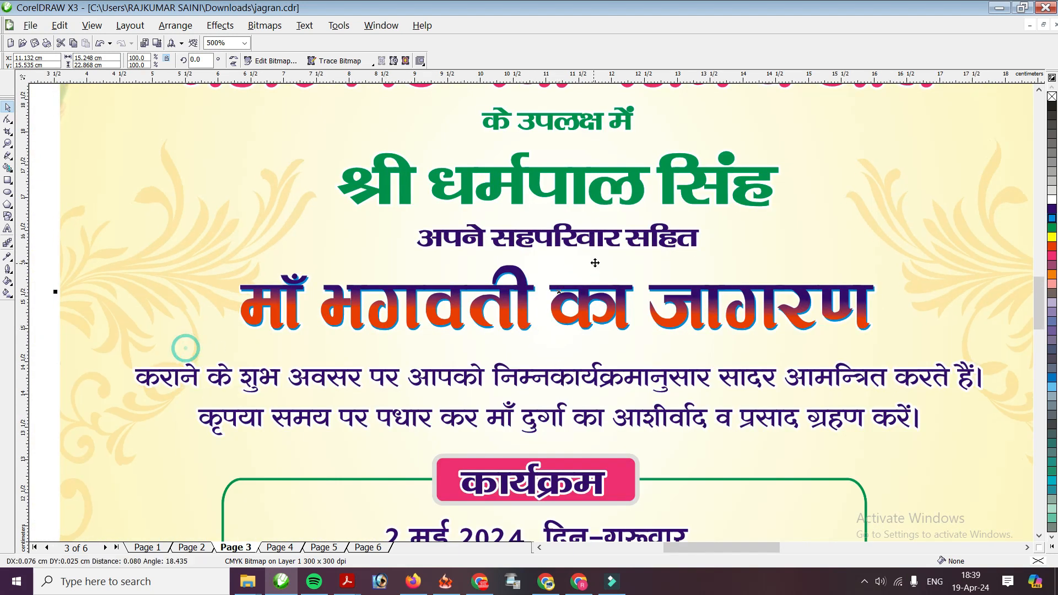
{"action": "left_click", "coordinate": [563, 196]}
Reposition the name line and replace its white outline with a light grey one
{"action": "scroll", "coordinate": [565, 214], "scroll_direction": "up", "scroll_amount": 1}
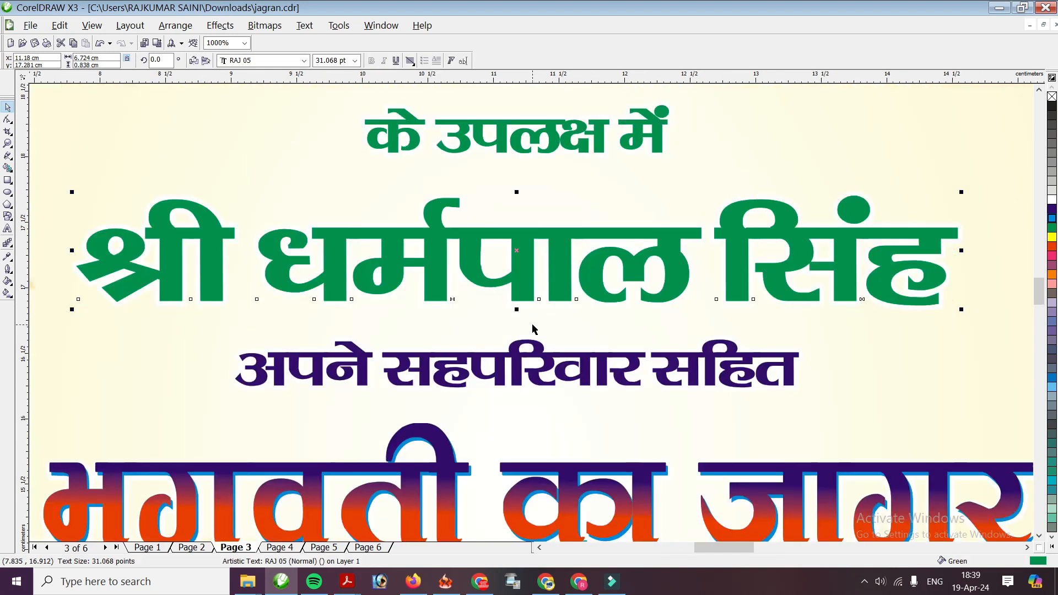
{"action": "left_click_drag", "start_coordinate": [524, 273], "coordinate": [558, 265]}
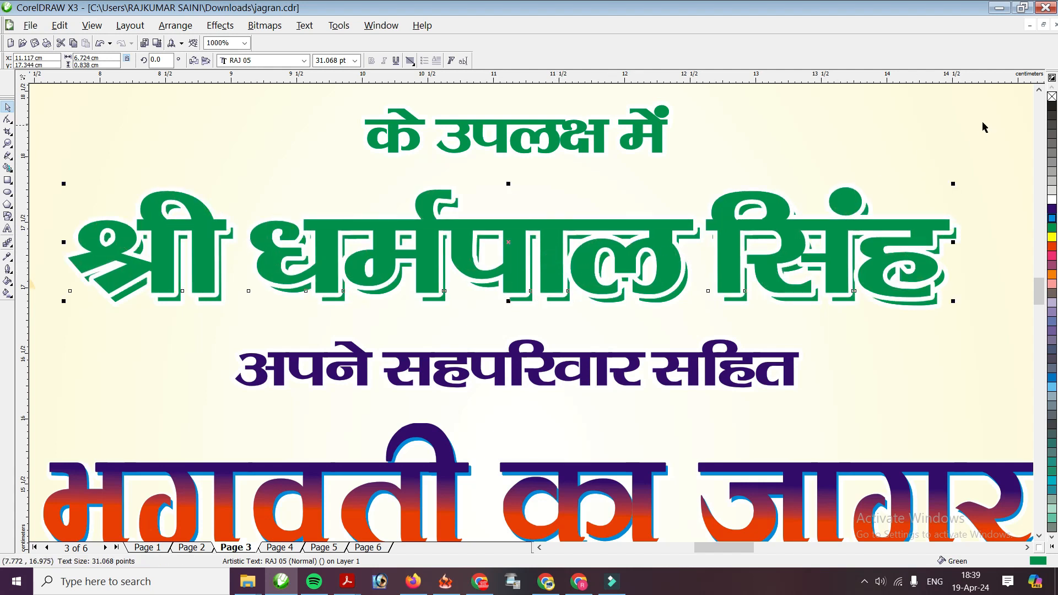
{"action": "right_click", "coordinate": [1052, 97]}
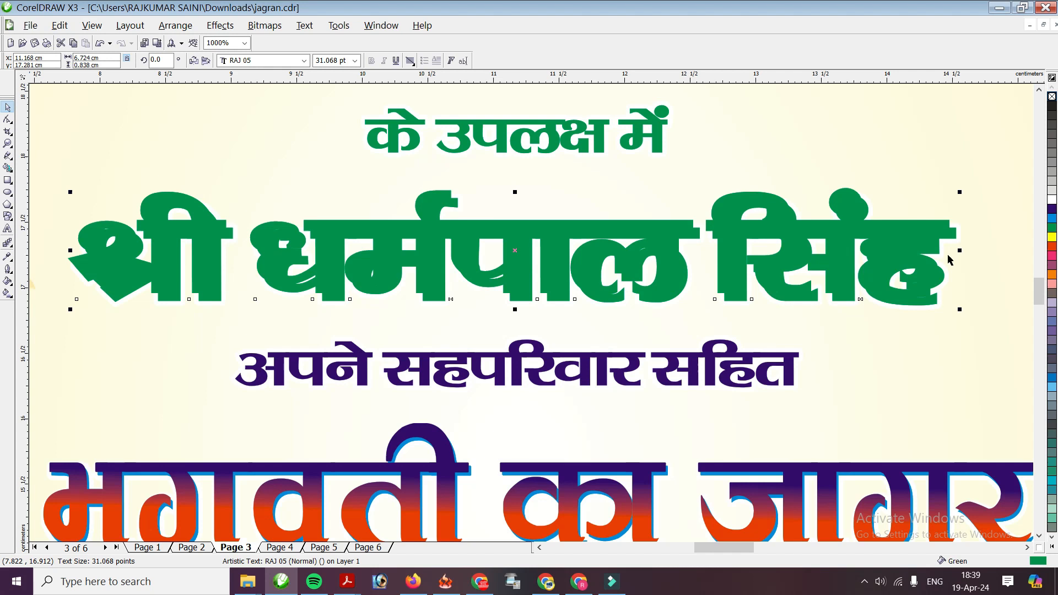
{"action": "right_click", "coordinate": [1052, 190]}
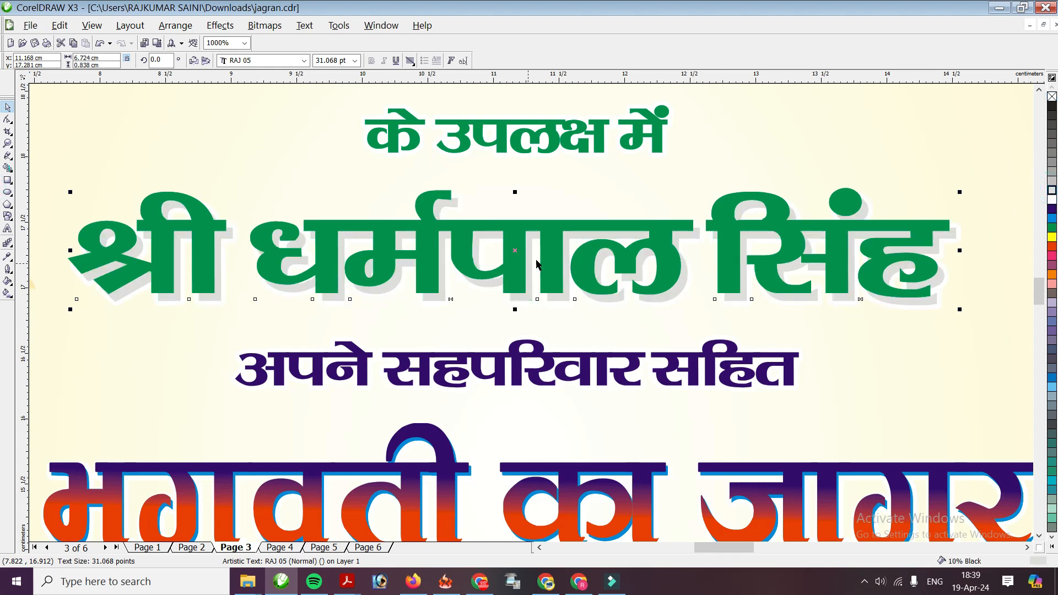
{"action": "left_click_drag", "start_coordinate": [555, 254], "coordinate": [560, 259]}
{"action": "scroll", "coordinate": [559, 273], "scroll_direction": "down", "scroll_amount": 1}
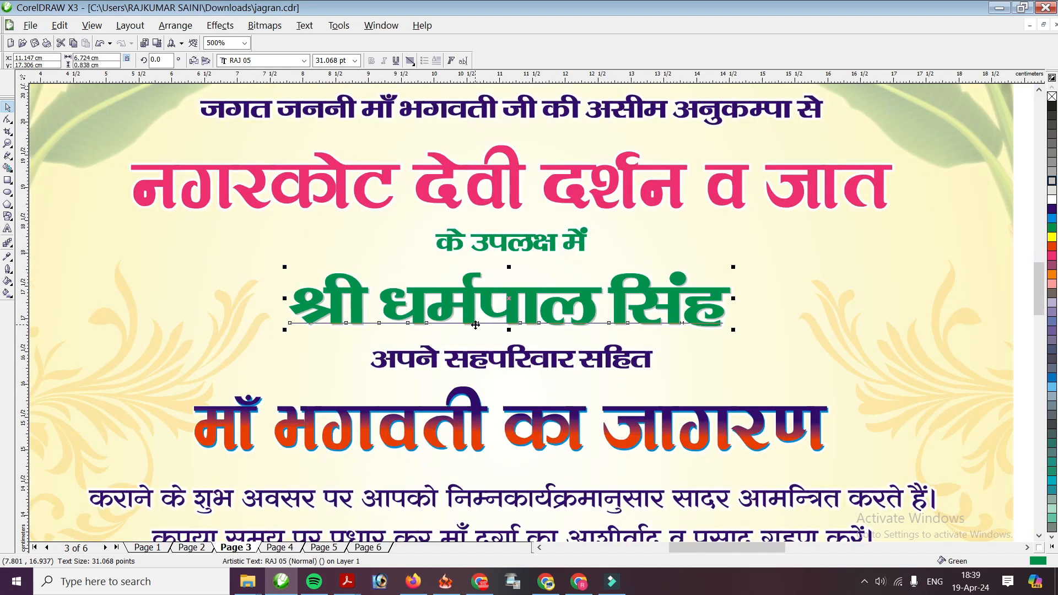
{"action": "scroll", "coordinate": [477, 325], "scroll_direction": "up", "scroll_amount": 1}
{"action": "scroll", "coordinate": [537, 311], "scroll_direction": "up", "scroll_amount": 1}
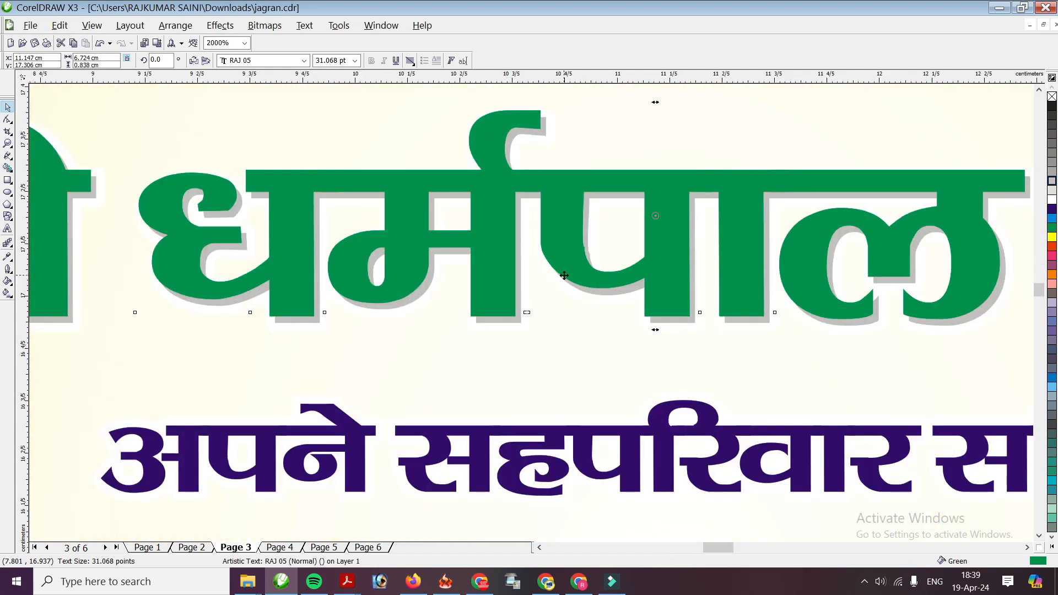
{"action": "scroll", "coordinate": [615, 276], "scroll_direction": "down", "scroll_amount": 1}
Apply a vertical linear gradient to the name, pink at the start and orange-red at the end
{"action": "key", "text": "g"}
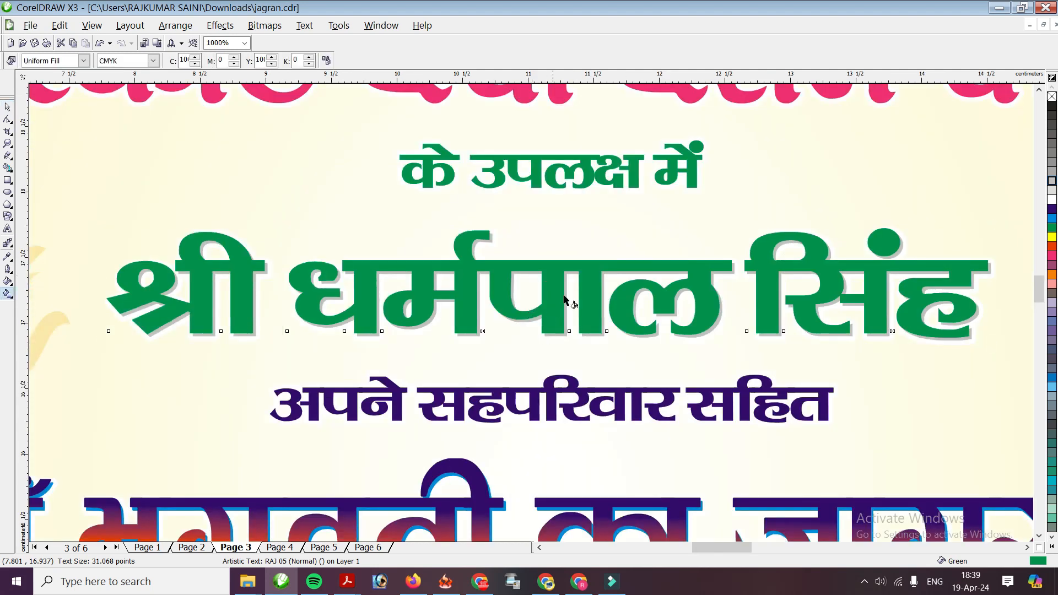
{"action": "left_click_drag", "start_coordinate": [593, 269], "coordinate": [593, 326]}
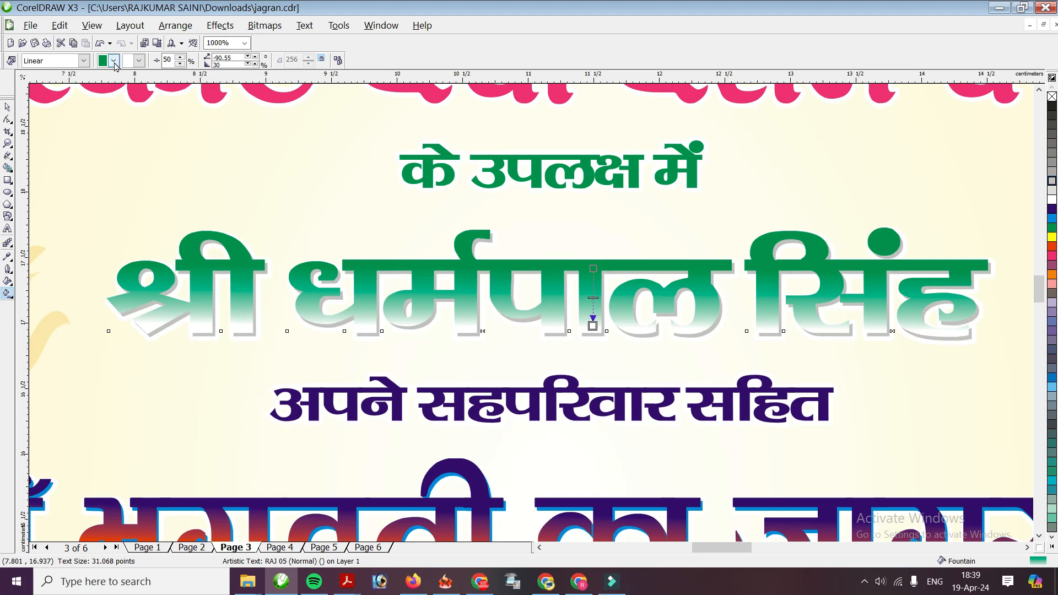
{"action": "left_click", "coordinate": [114, 61]}
{"action": "left_click", "coordinate": [110, 83]}
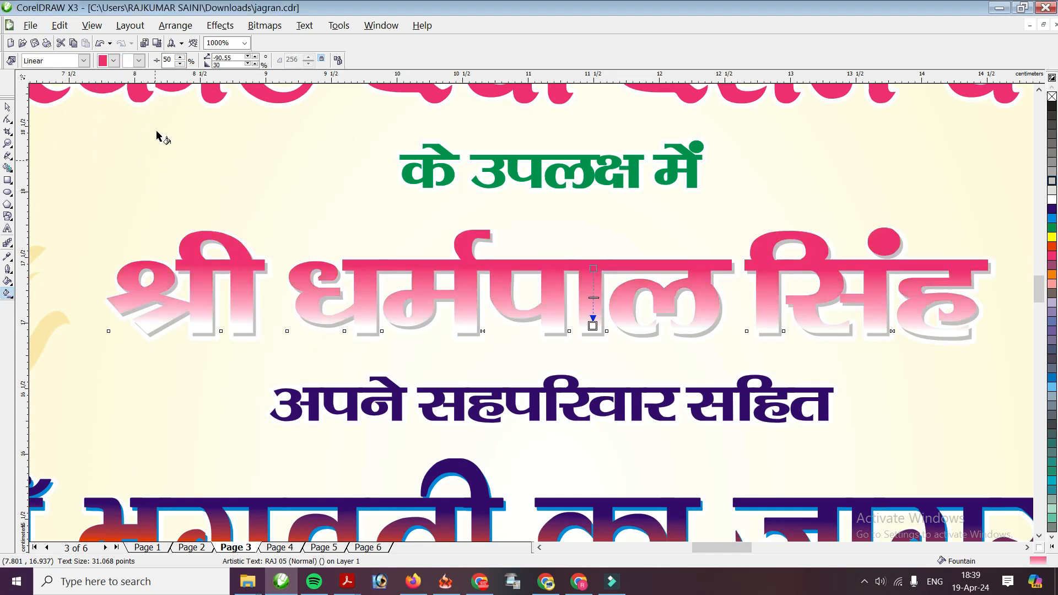
{"action": "left_click", "coordinate": [138, 62]}
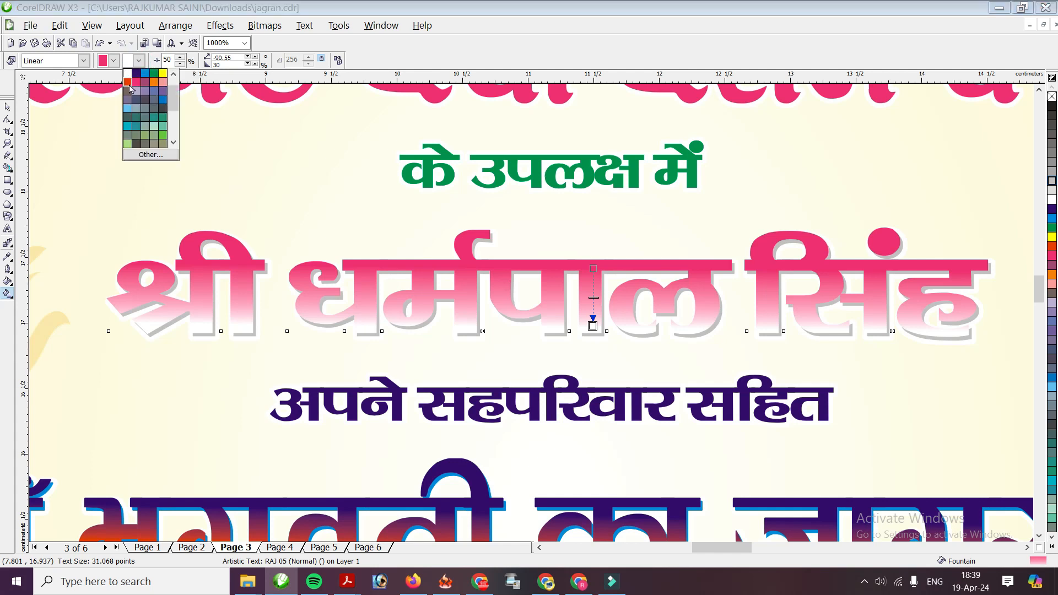
{"action": "left_click", "coordinate": [127, 83]}
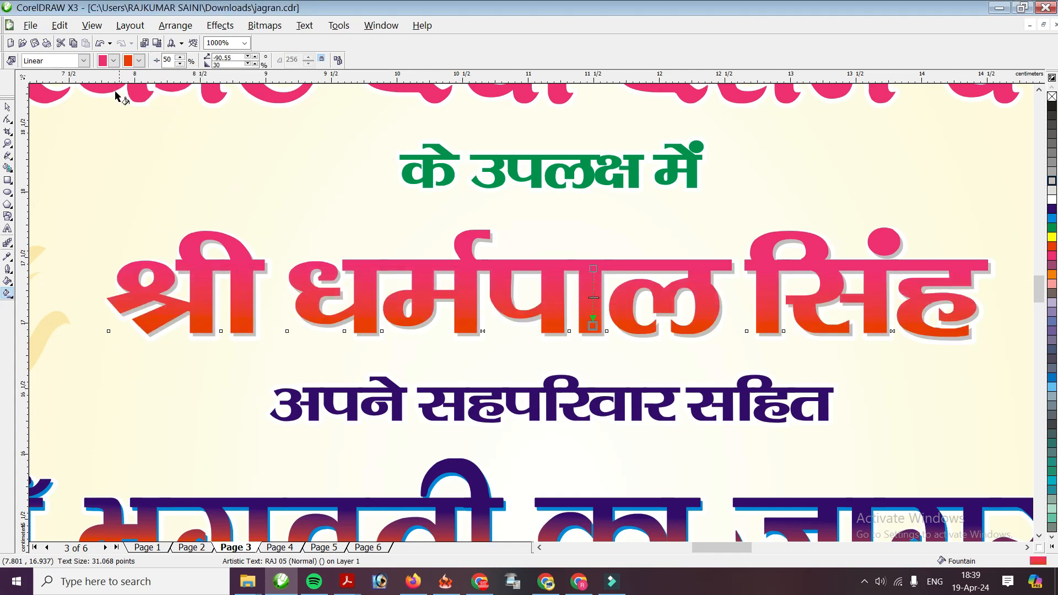
{"action": "left_click", "coordinate": [9, 107]}
{"action": "scroll", "coordinate": [274, 223], "scroll_direction": "down", "scroll_amount": 3}
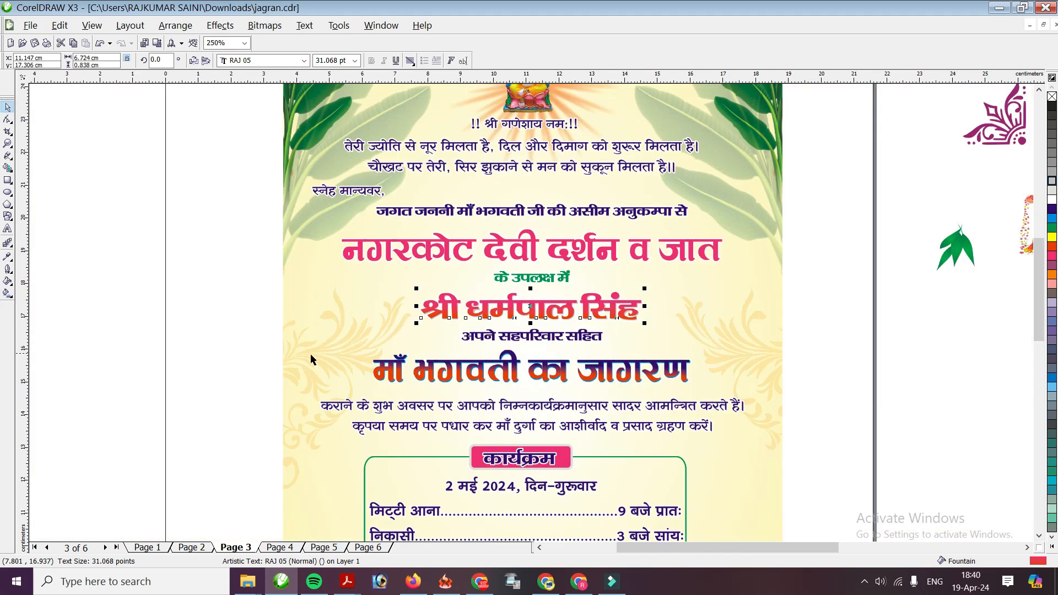
{"action": "left_click", "coordinate": [266, 359]}
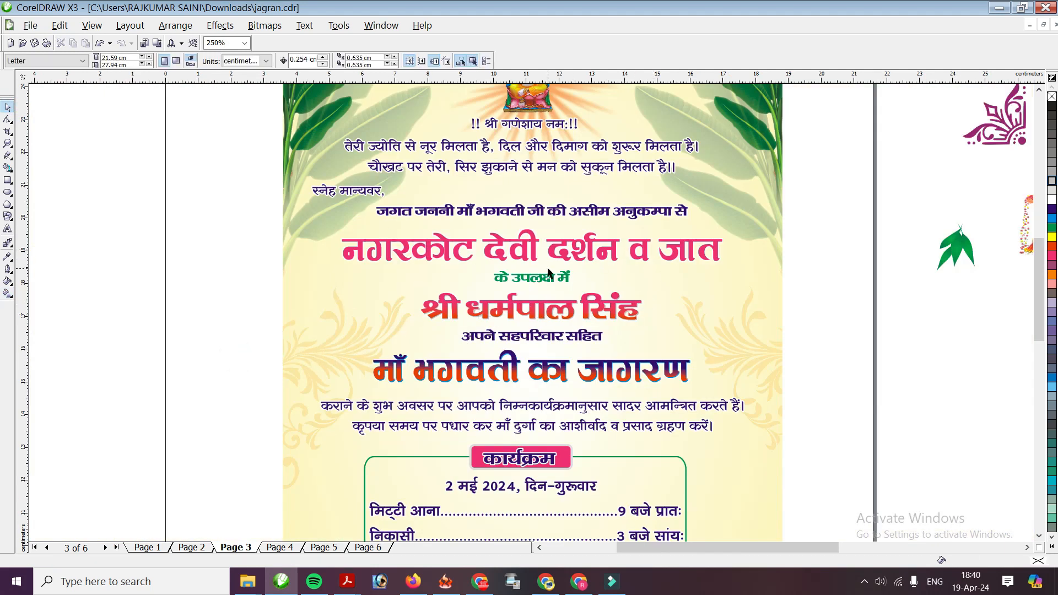
Colour the main heading's shadow copy 30% grey and offset the pink text slightly right and down
{"action": "scroll", "coordinate": [503, 288], "scroll_direction": "up", "scroll_amount": 1}
{"action": "scroll", "coordinate": [532, 256], "scroll_direction": "up", "scroll_amount": 1}
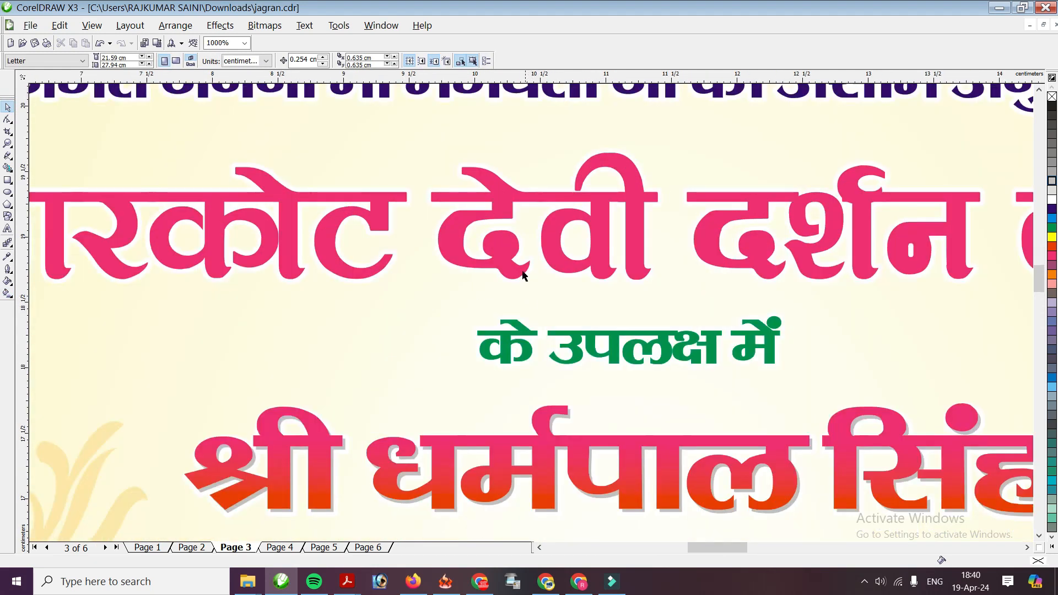
{"action": "left_click", "coordinate": [516, 270]}
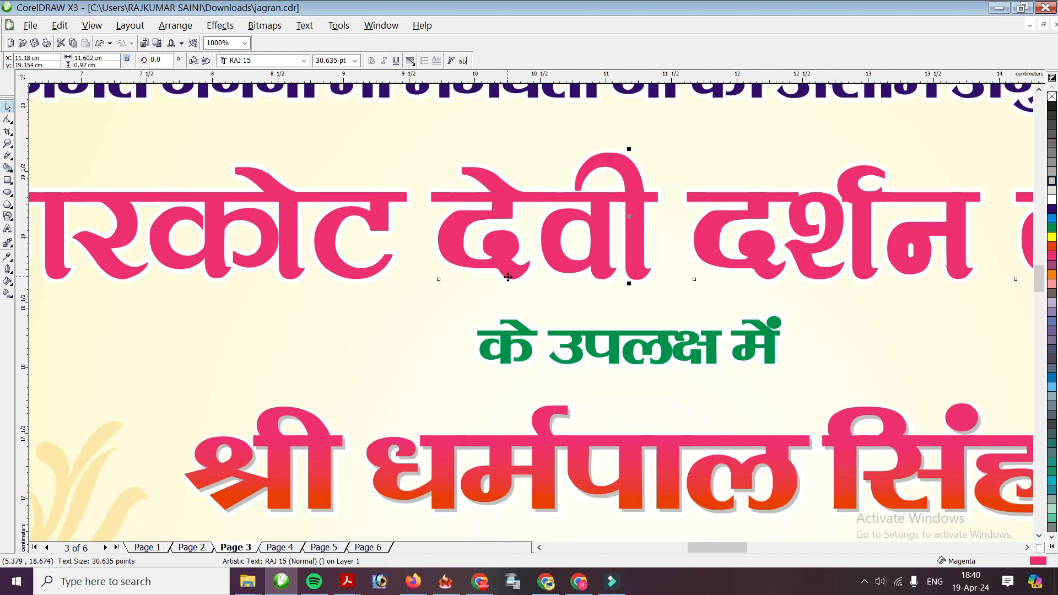
{"action": "left_click_drag", "start_coordinate": [497, 256], "coordinate": [491, 249]}
{"action": "key", "text": "ctrl+z"}
{"action": "left_click", "coordinate": [1052, 171]}
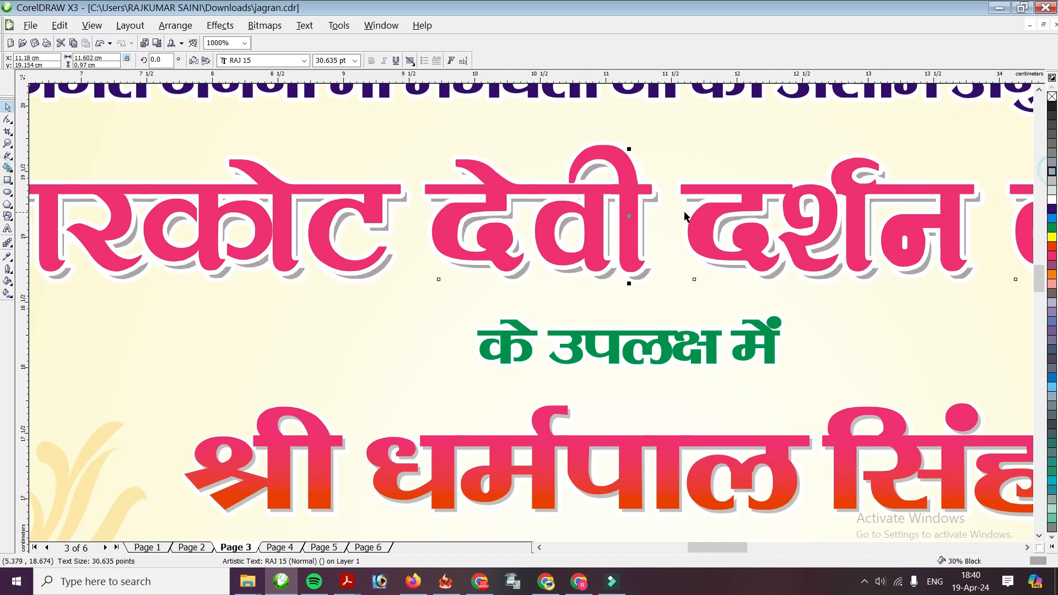
{"action": "left_click", "coordinate": [742, 192]}
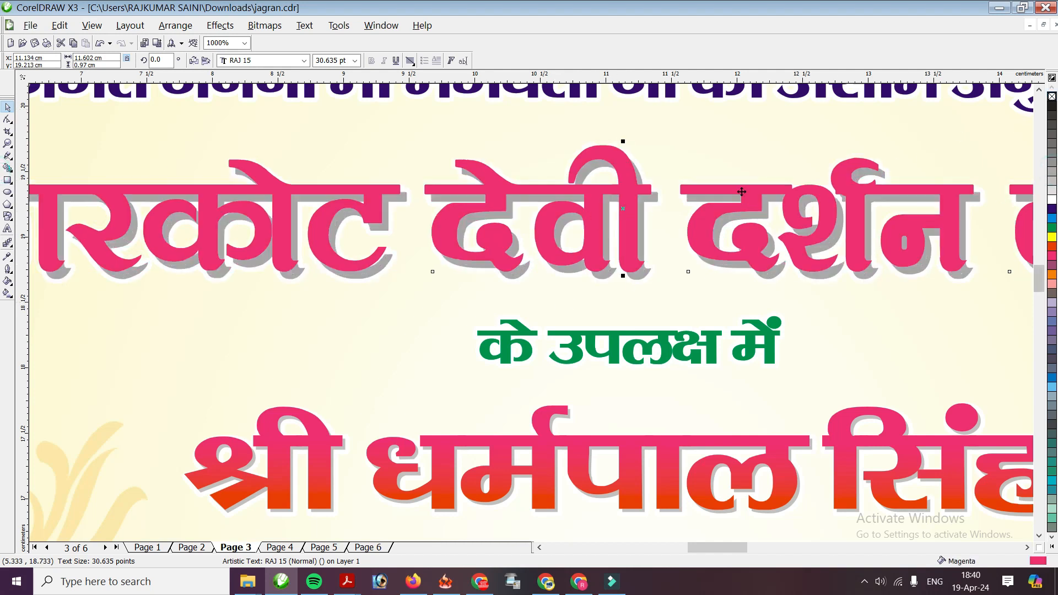
{"action": "left_click_drag", "start_coordinate": [581, 221], "coordinate": [588, 222]}
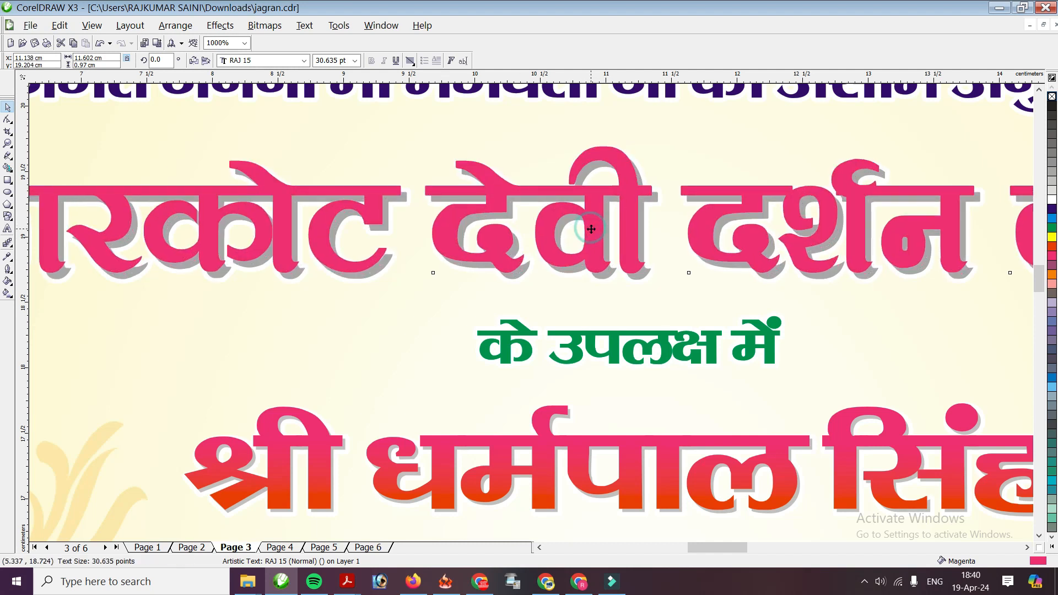
{"action": "left_click_drag", "start_coordinate": [590, 228], "coordinate": [597, 239]}
{"action": "key", "text": "g"}
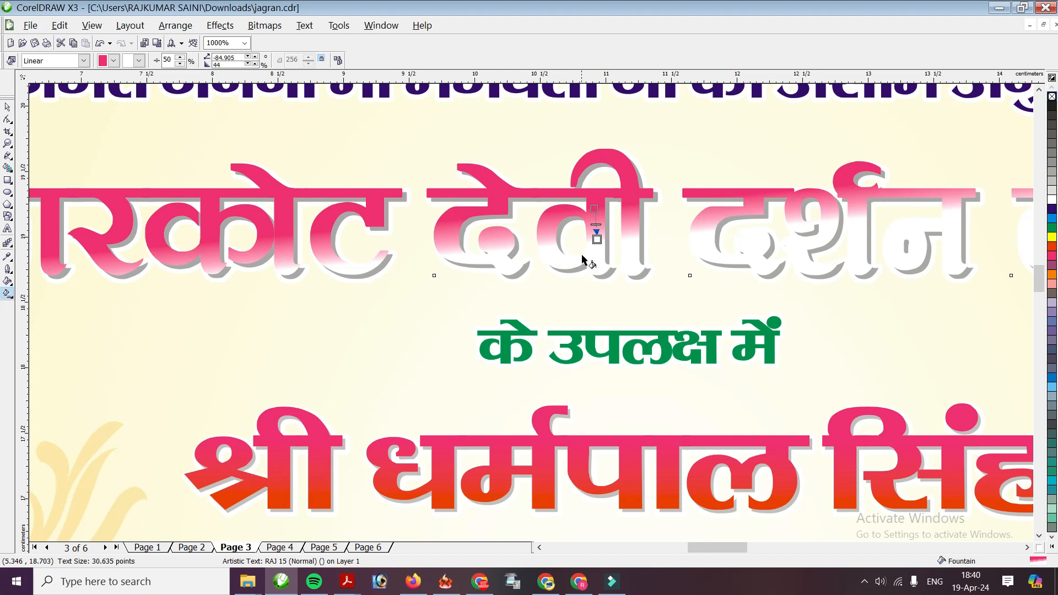
Change the main heading gradient's end colour to green and zoom out to the whole invitation
{"action": "left_click", "coordinate": [138, 60]}
{"action": "left_click", "coordinate": [156, 73]}
{"action": "key", "text": "F3"}
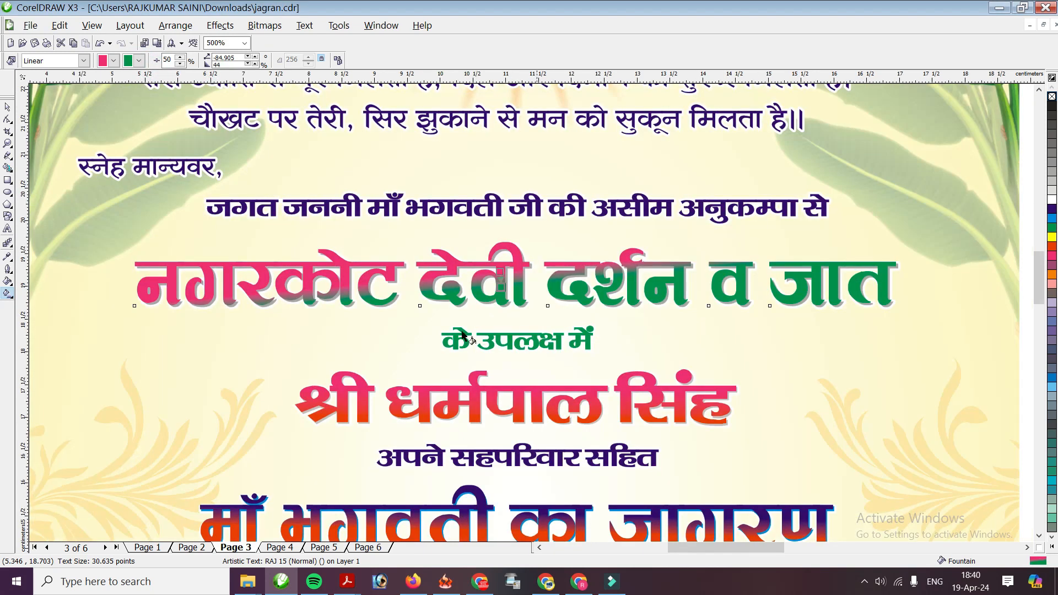
{"action": "left_click", "coordinate": [7, 106]}
{"action": "key", "text": "F3"}
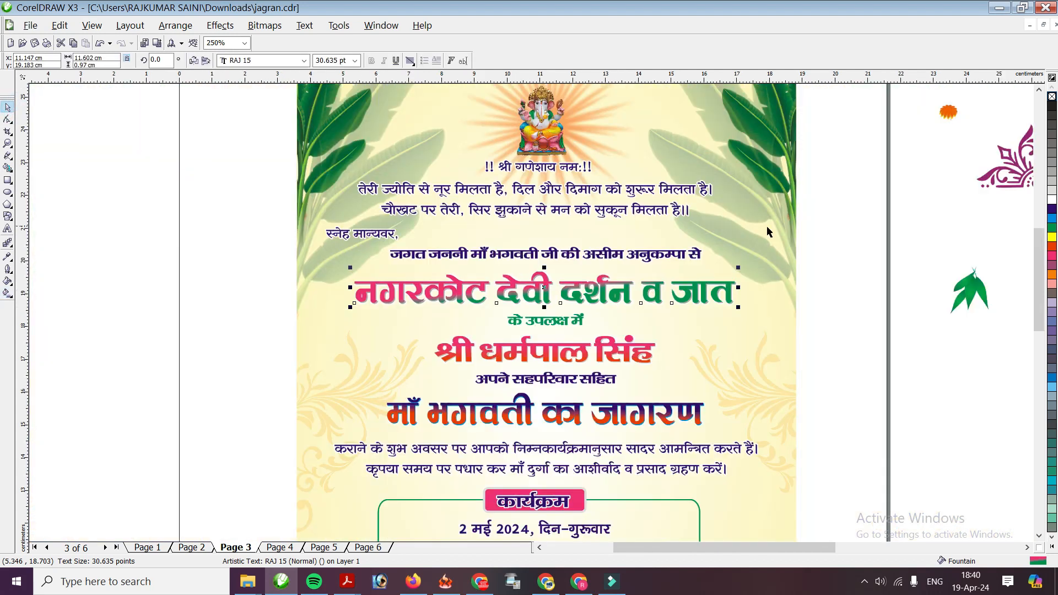
{"action": "key", "text": "F3"}
{"action": "scroll", "coordinate": [551, 408], "scroll_direction": "up", "scroll_amount": 1}
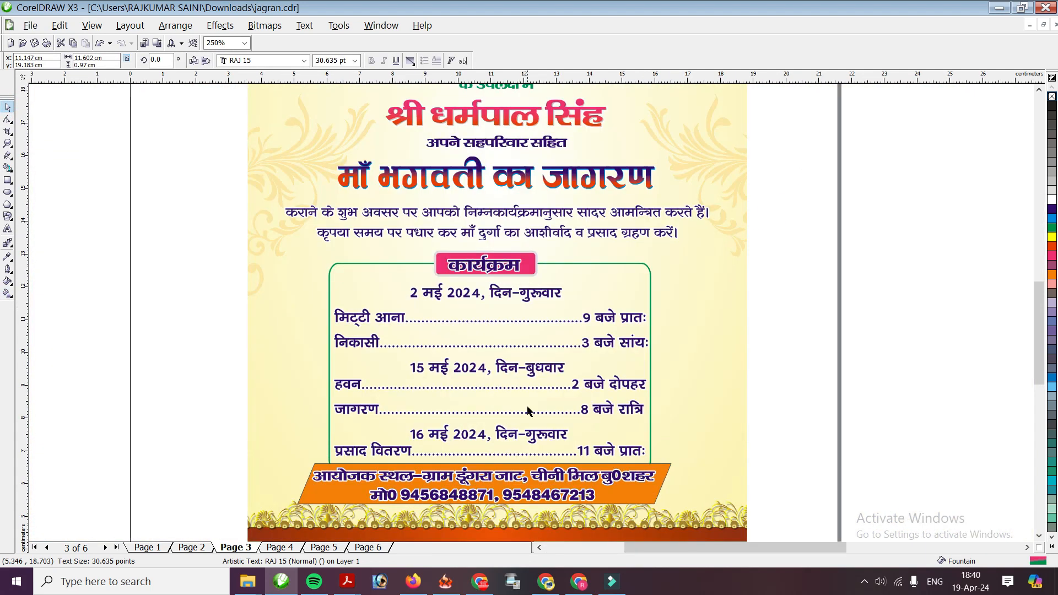
{"action": "scroll", "coordinate": [503, 476], "scroll_direction": "up", "scroll_amount": 1}
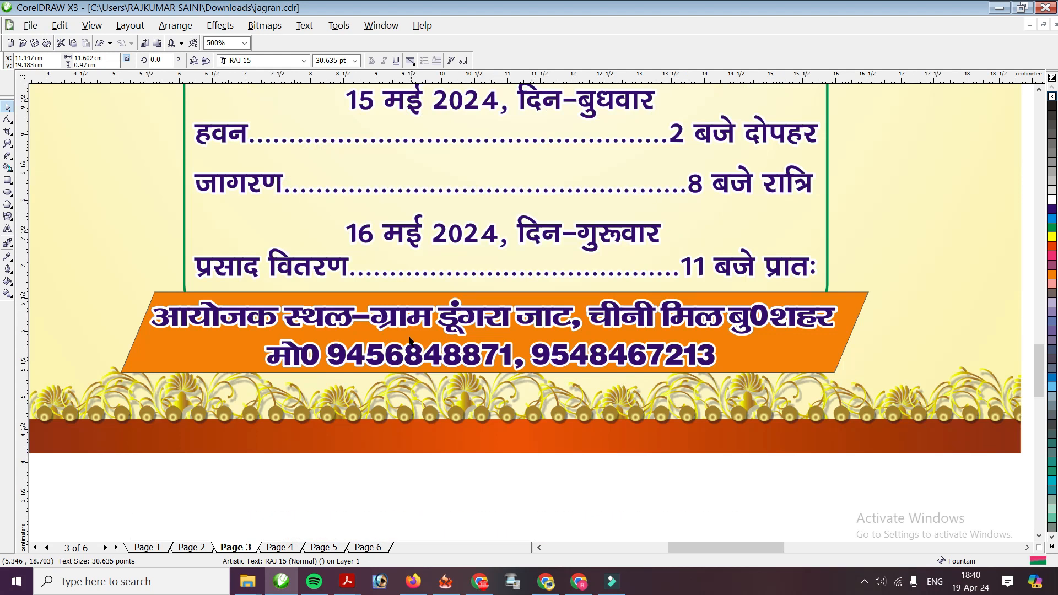
{"action": "scroll", "coordinate": [560, 353], "scroll_direction": "down", "scroll_amount": 1}
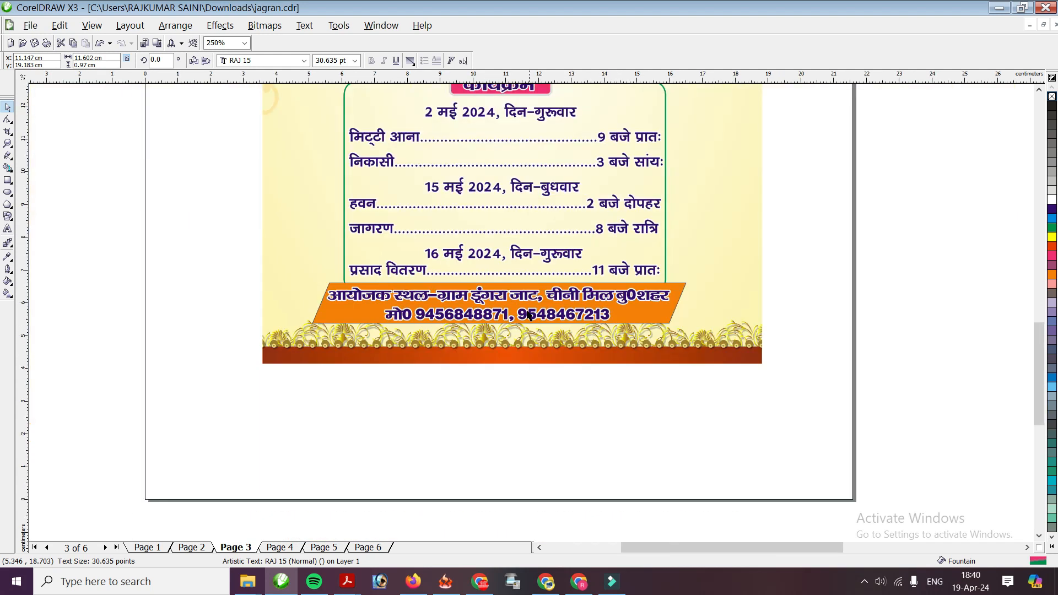
{"action": "scroll", "coordinate": [498, 196], "scroll_direction": "down", "scroll_amount": 1}
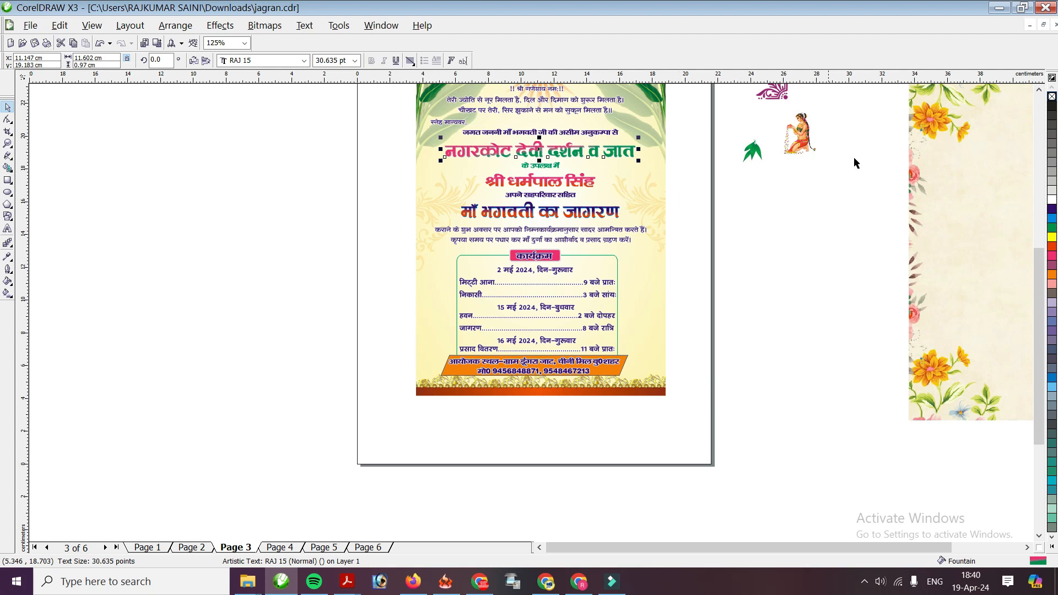
{"action": "scroll", "coordinate": [551, 307], "scroll_direction": "down", "scroll_amount": 1}
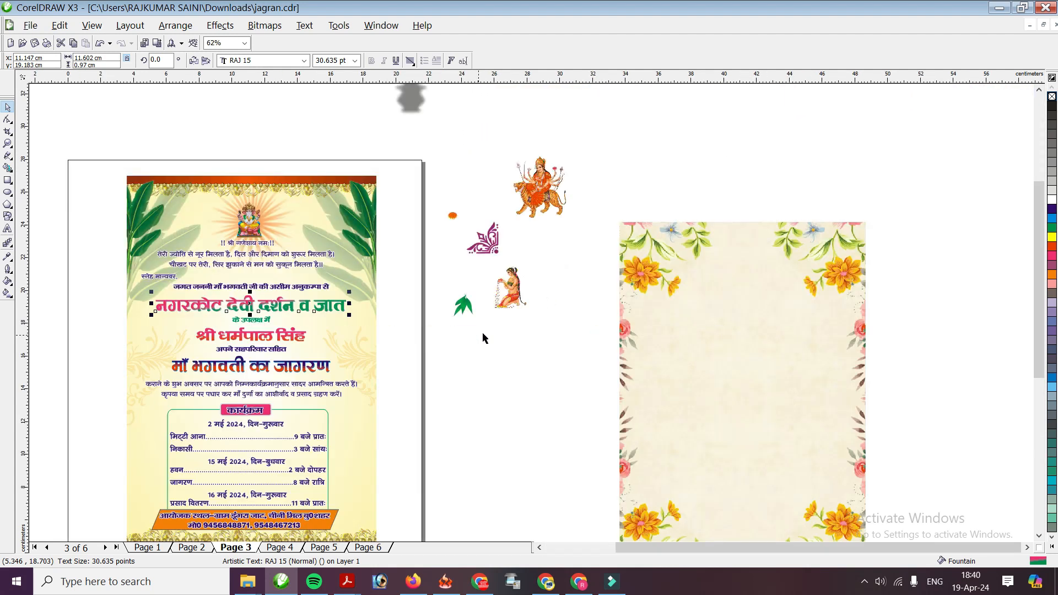
Place the kneeling woman figure on the page to the right of the headings
{"action": "left_click", "coordinate": [512, 292]}
{"action": "scroll", "coordinate": [458, 311], "scroll_direction": "up", "scroll_amount": 1}
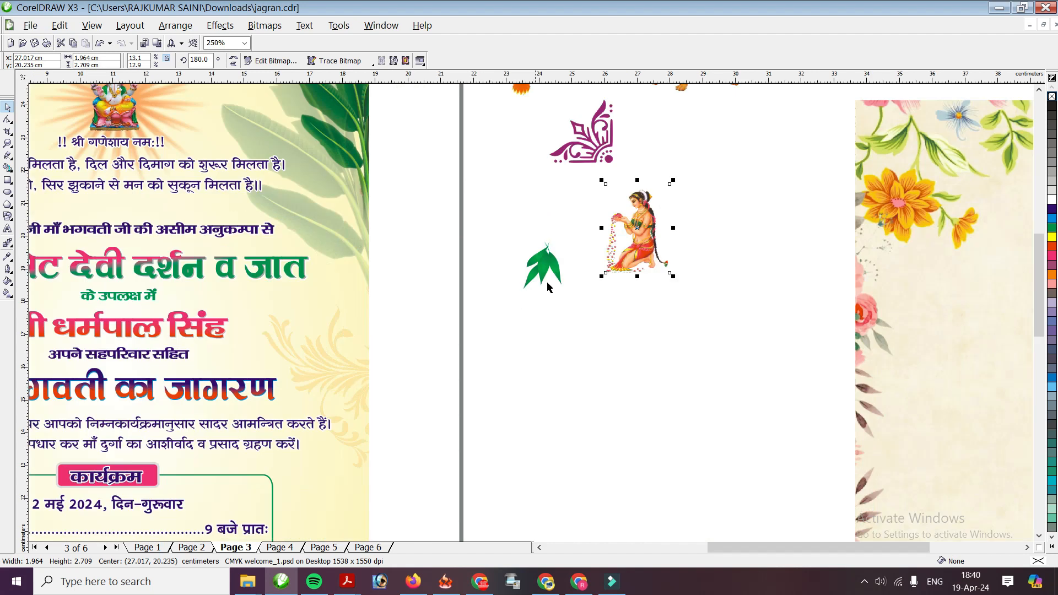
{"action": "left_click_drag", "start_coordinate": [648, 222], "coordinate": [330, 334]}
{"action": "scroll", "coordinate": [309, 352], "scroll_direction": "up", "scroll_amount": 1}
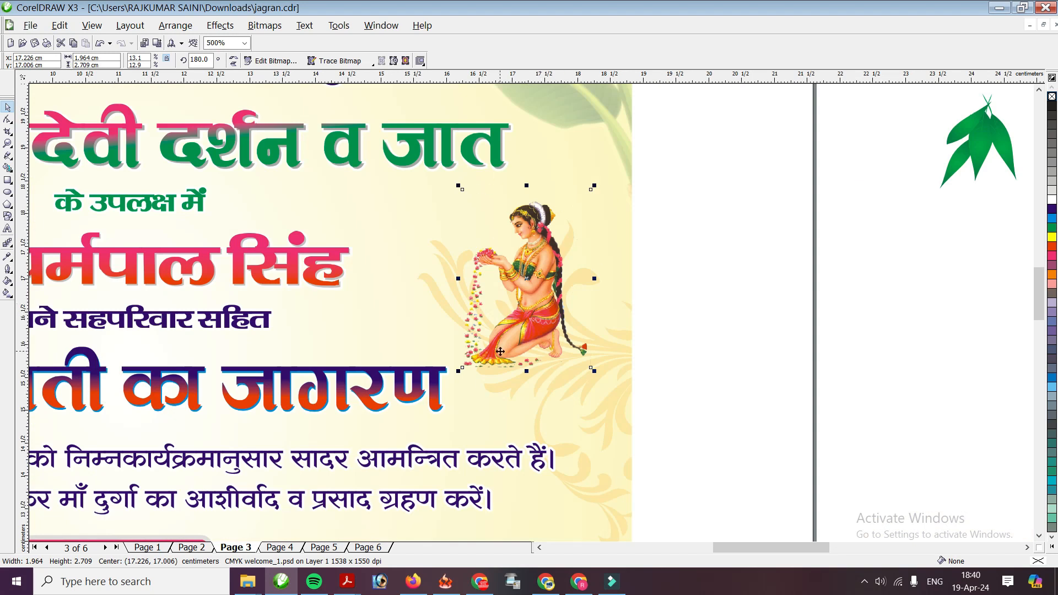
{"action": "scroll", "coordinate": [500, 351], "scroll_direction": "down", "scroll_amount": 2}
Duplicate the kneeling woman, move the copy left of the headings, and mirror it horizontally
{"action": "key", "text": "plus"}
{"action": "key", "text": "Left"}
{"action": "key", "text": "Left"}
{"action": "key", "text": "Left"}
{"action": "key", "text": "Left"}
{"action": "key", "text": "Left"}
{"action": "key", "text": "Left"}
{"action": "key", "text": "Left"}
{"action": "key", "text": "Left"}
{"action": "key", "text": "Left"}
{"action": "key", "text": "Left"}
{"action": "key", "text": "Left"}
{"action": "key", "text": "Left"}
{"action": "key", "text": "Left"}
{"action": "key", "text": "Left"}
{"action": "key", "text": "Left"}
{"action": "key", "text": "Left"}
{"action": "key", "text": "Left"}
{"action": "key", "text": "Left"}
{"action": "key", "text": "Left"}
{"action": "key", "text": "Left"}
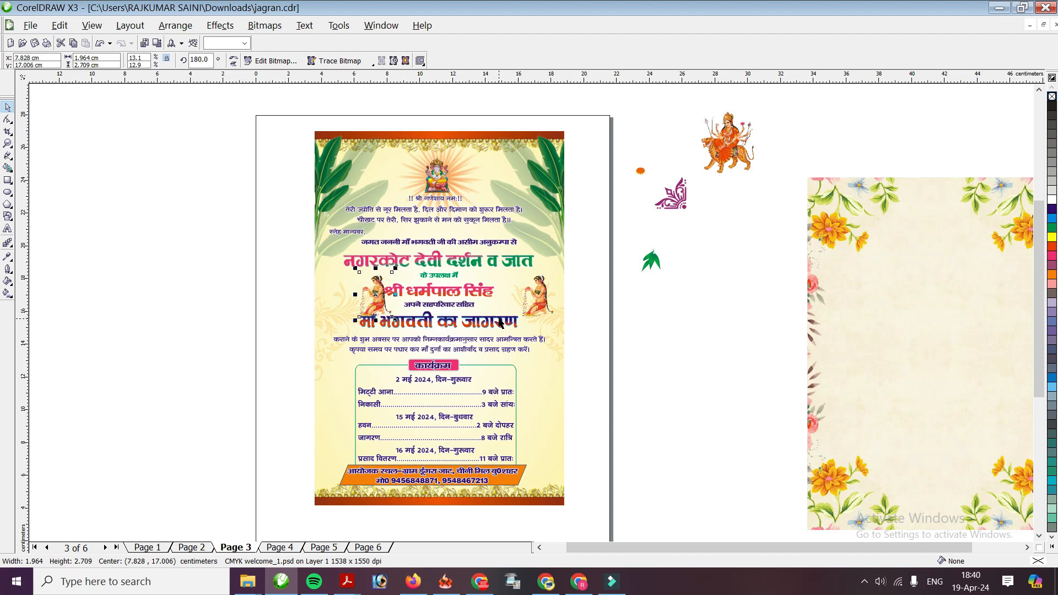
{"action": "key", "text": "Left"}
{"action": "key", "text": "Left"}
{"action": "key", "text": "Left"}
{"action": "key", "text": "Left"}
{"action": "key", "text": "Left"}
{"action": "key", "text": "Left"}
{"action": "key", "text": "Left"}
{"action": "key", "text": "Left"}
{"action": "key", "text": "Left"}
{"action": "key", "text": "Left"}
{"action": "key", "text": "Left"}
{"action": "key", "text": "Left"}
{"action": "scroll", "coordinate": [349, 305], "scroll_direction": "up", "scroll_amount": 2}
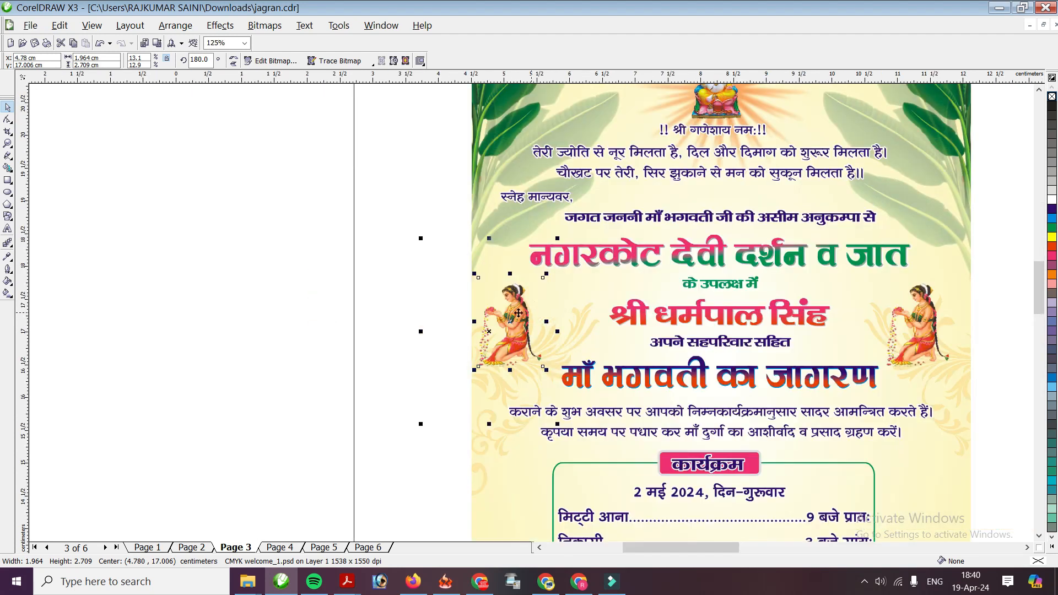
{"action": "left_click", "coordinate": [234, 60]}
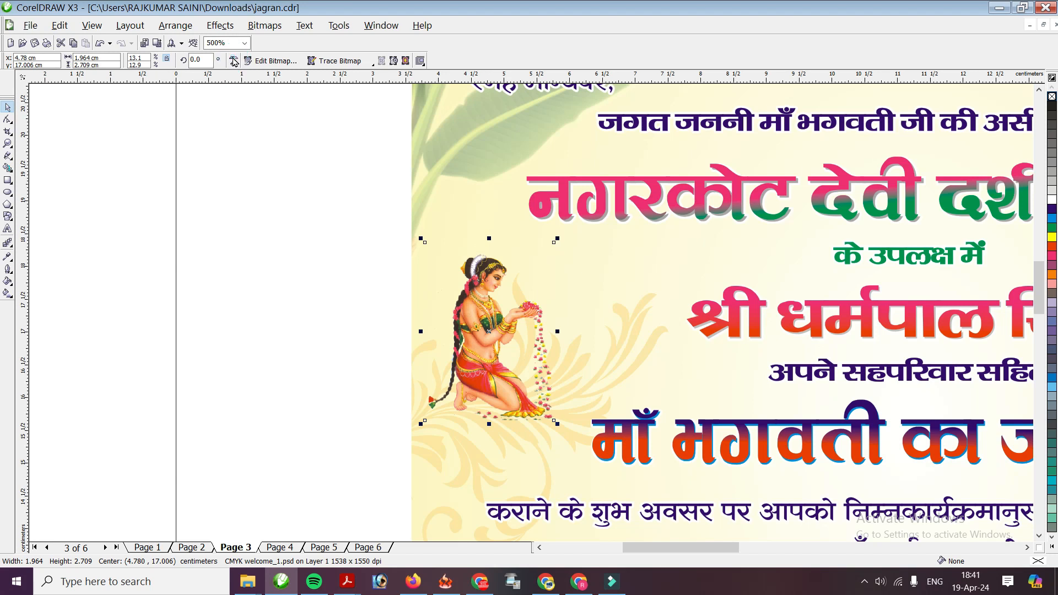
{"action": "scroll", "coordinate": [524, 460], "scroll_direction": "down", "scroll_amount": 1}
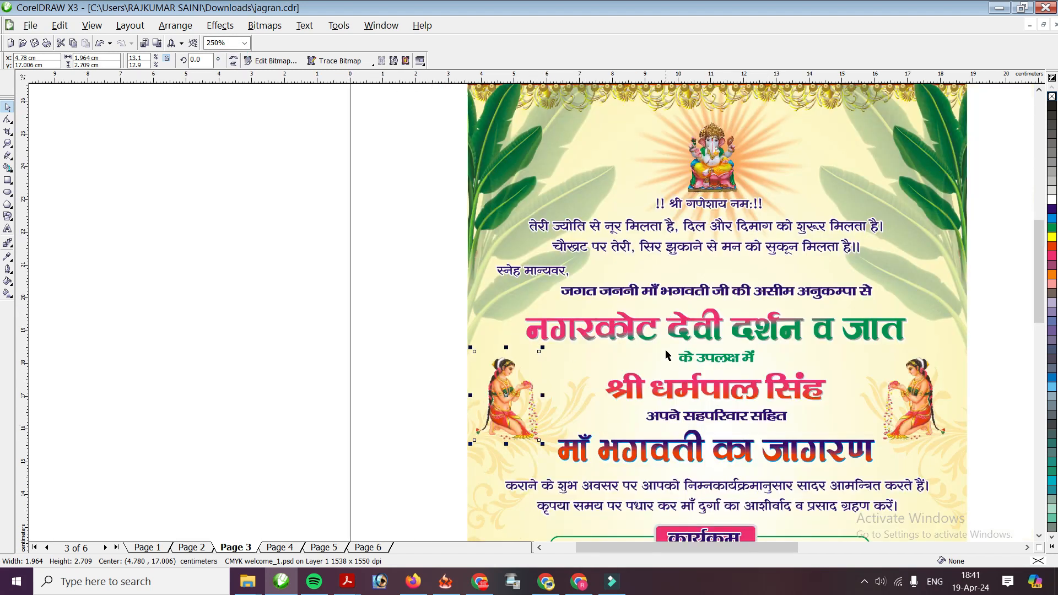
{"action": "scroll", "coordinate": [651, 464], "scroll_direction": "down", "scroll_amount": 1}
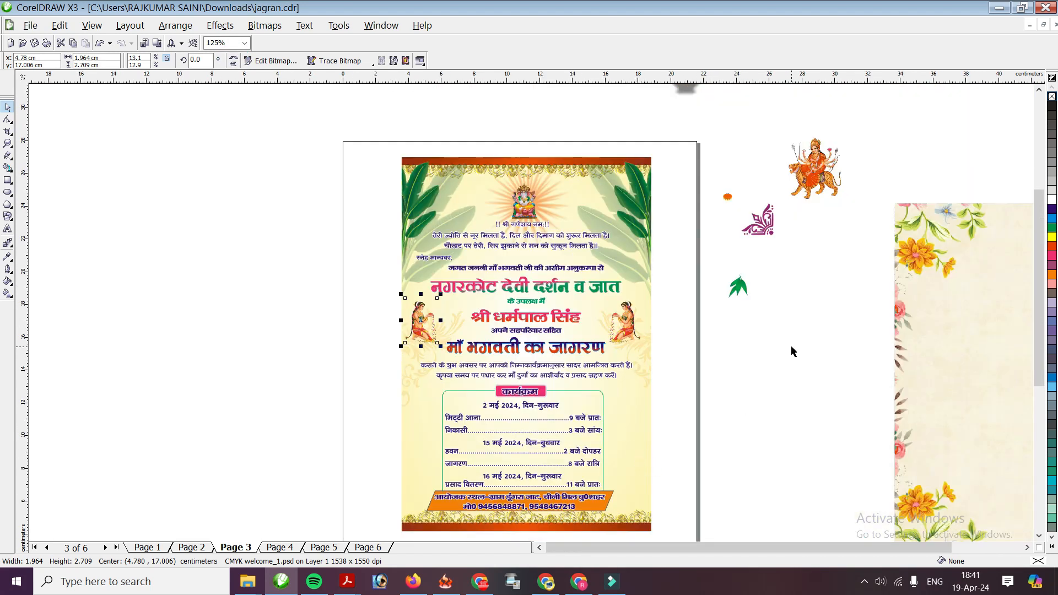
{"action": "scroll", "coordinate": [528, 226], "scroll_direction": "up", "scroll_amount": 1}
{"action": "left_click", "coordinate": [514, 306]}
Undo the accidental background move and shift the Ganesha image up off the page
{"action": "key", "text": "ctrl+z"}
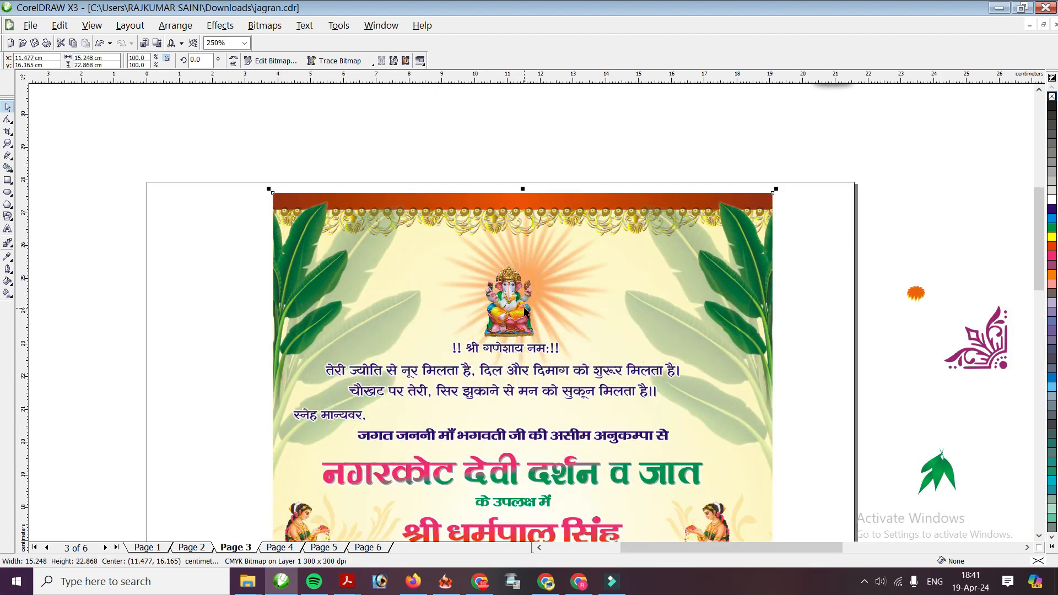
{"action": "key", "text": "ctrl+z"}
{"action": "left_click_drag", "start_coordinate": [524, 311], "coordinate": [655, 154]}
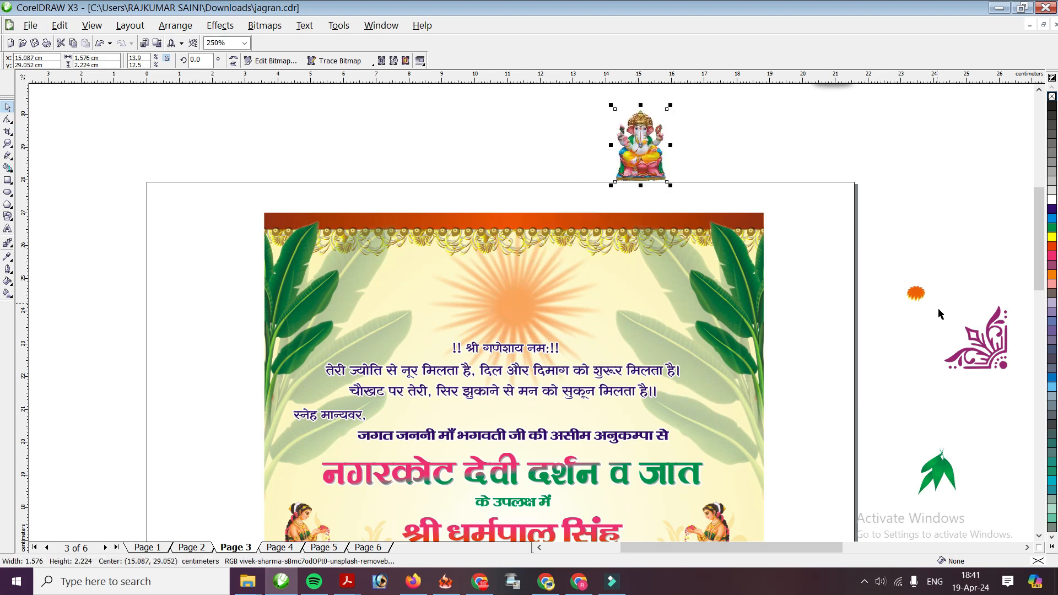
{"action": "scroll", "coordinate": [935, 422], "scroll_direction": "down", "scroll_amount": 1}
Place the Durga image on the sunburst, centre it, and enlarge it slightly
{"action": "left_click_drag", "start_coordinate": [620, 228], "coordinate": [361, 247]}
{"action": "scroll", "coordinate": [529, 308], "scroll_direction": "up", "scroll_amount": 1}
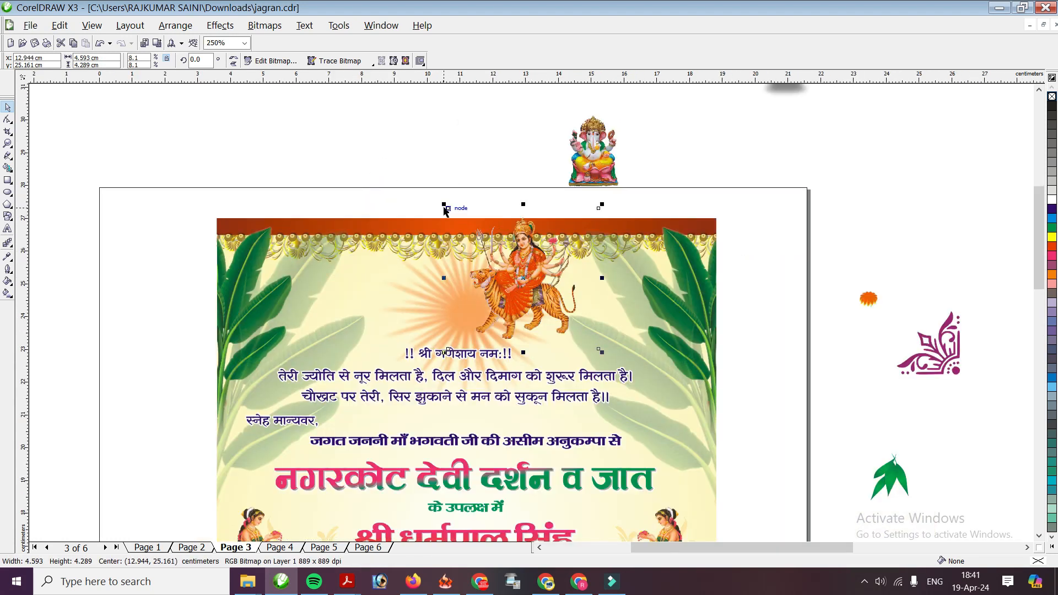
{"action": "left_click_drag", "start_coordinate": [445, 204], "coordinate": [507, 264]}
{"action": "left_click_drag", "start_coordinate": [564, 294], "coordinate": [470, 304]}
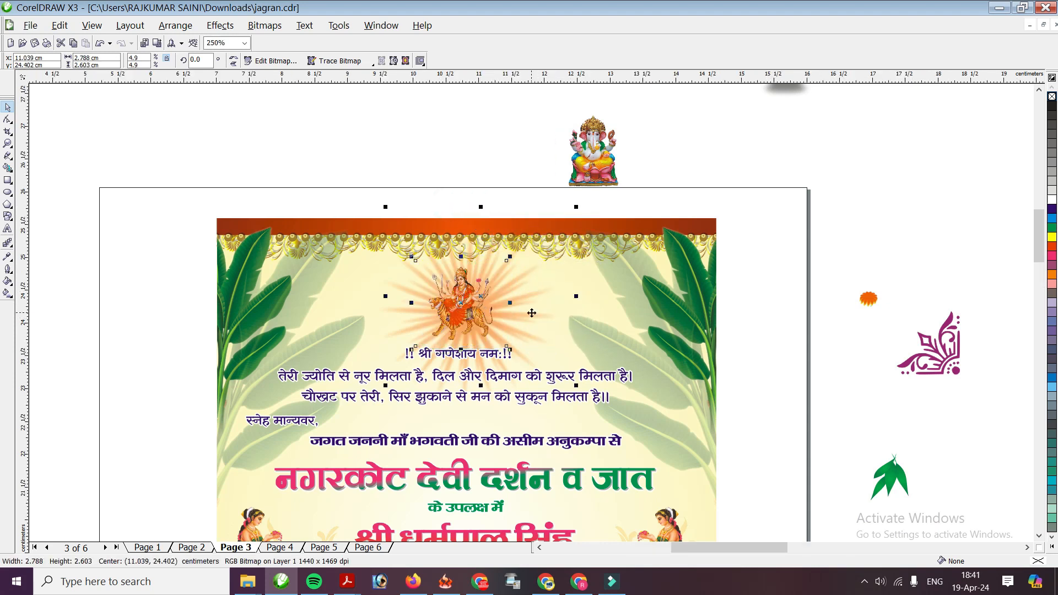
{"action": "scroll", "coordinate": [472, 311], "scroll_direction": "up", "scroll_amount": 1}
{"action": "left_click_drag", "start_coordinate": [576, 207], "coordinate": [581, 204]}
Change the top heading to read '!! जय माता दी !!', replacing the old greeting words
{"action": "double_click", "coordinate": [404, 399]}
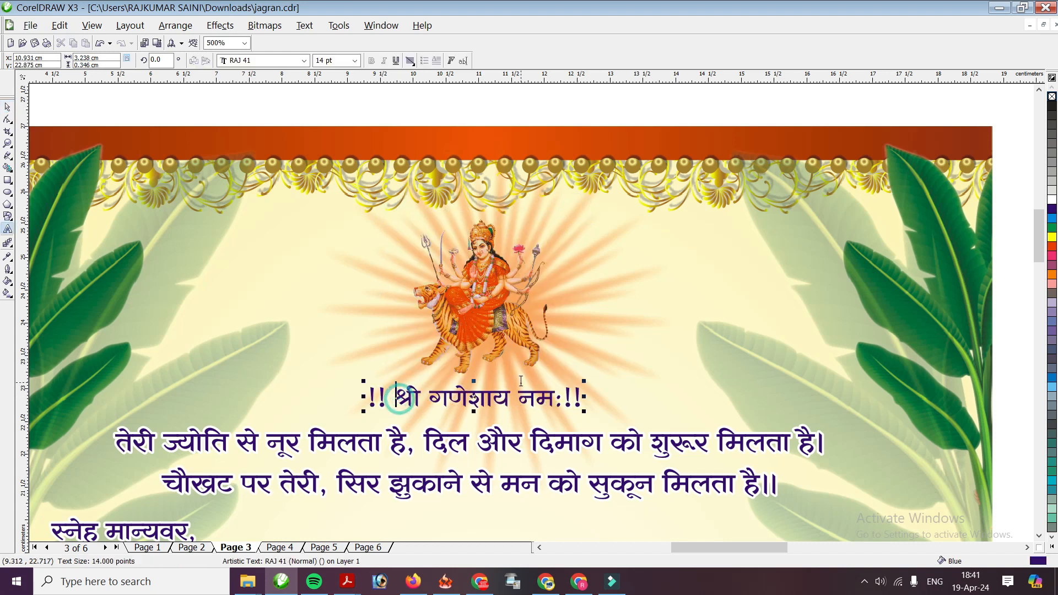
{"action": "type", "text": "जय म"}
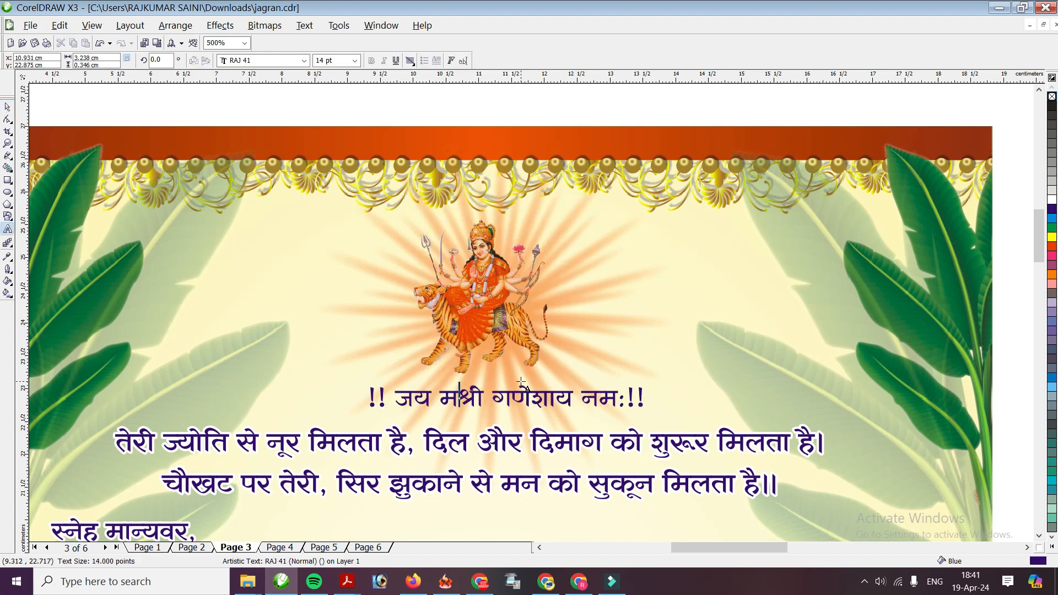
{"action": "type", "text": "ाता दी"}
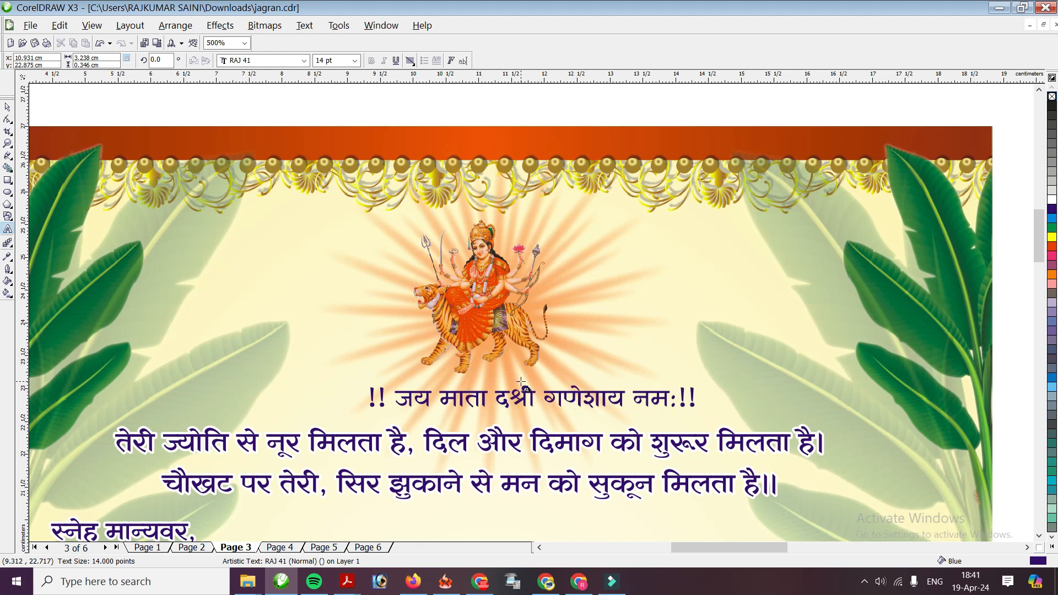
{"action": "key", "text": "Delete"}
{"action": "key", "text": "Delete"}
{"action": "key", "text": "Delete"}
{"action": "key", "text": "Delete"}
{"action": "key", "text": "Delete"}
{"action": "key", "text": "Delete"}
{"action": "key", "text": "Delete"}
{"action": "key", "text": "Delete"}
{"action": "key", "text": "Delete"}
{"action": "key", "text": "Delete"}
{"action": "key", "text": "Delete"}
{"action": "key", "text": "Delete"}
{"action": "key", "text": "Delete"}
{"action": "key", "text": "Delete"}
{"action": "key", "text": "Delete"}
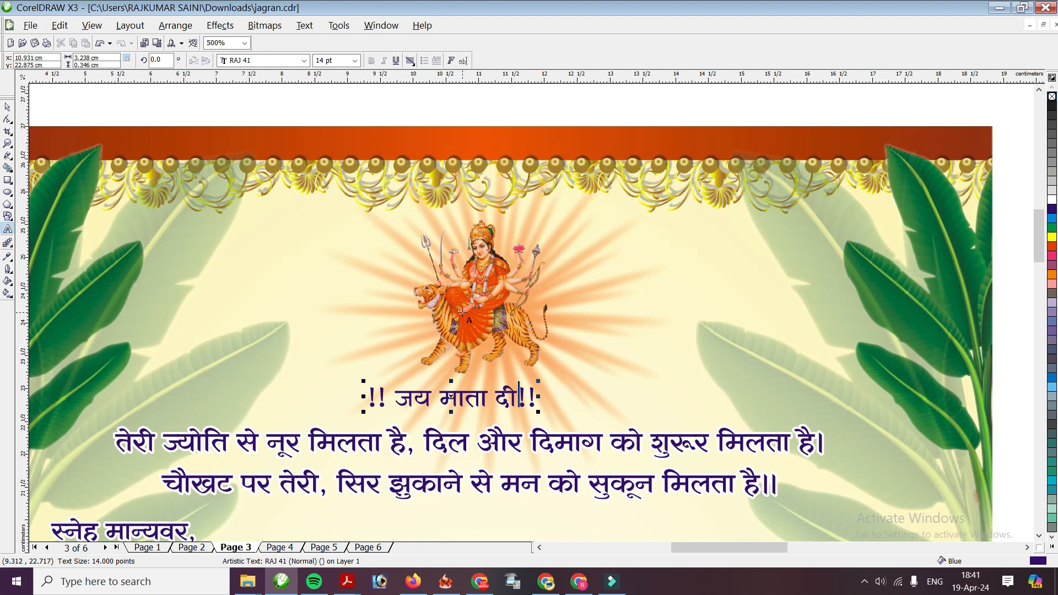
{"action": "key", "text": "ctrl+space"}
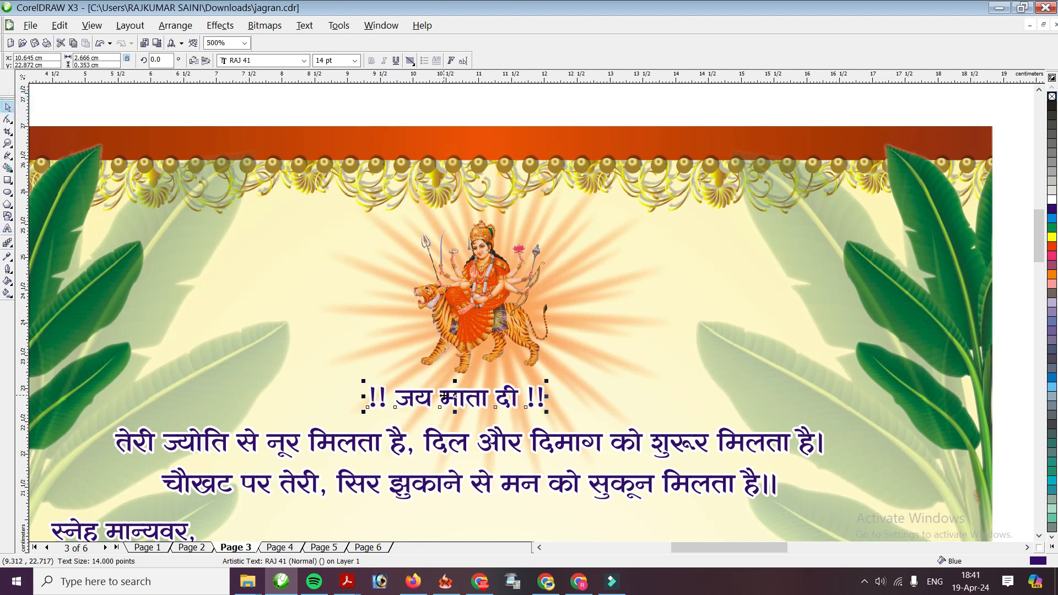
Fine-tune the Durga image's size and nudge it into position above the heading
{"action": "left_click", "coordinate": [462, 364]}
{"action": "left_click_drag", "start_coordinate": [583, 205], "coordinate": [583, 203]}
{"action": "left_click_drag", "start_coordinate": [540, 354], "coordinate": [507, 354]}
{"action": "key", "text": "Right"}
{"action": "key", "text": "Right"}
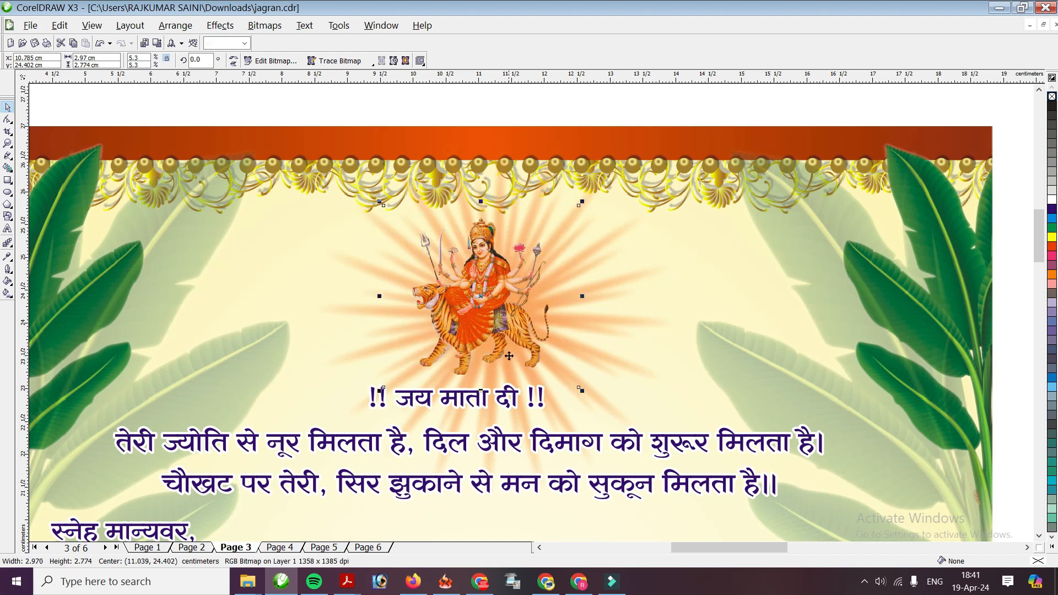
{"action": "left_click", "coordinate": [500, 400]}
Select the orange marigold beside the page and bring it onto the invitation
{"action": "scroll", "coordinate": [531, 317], "scroll_direction": "down", "scroll_amount": 1}
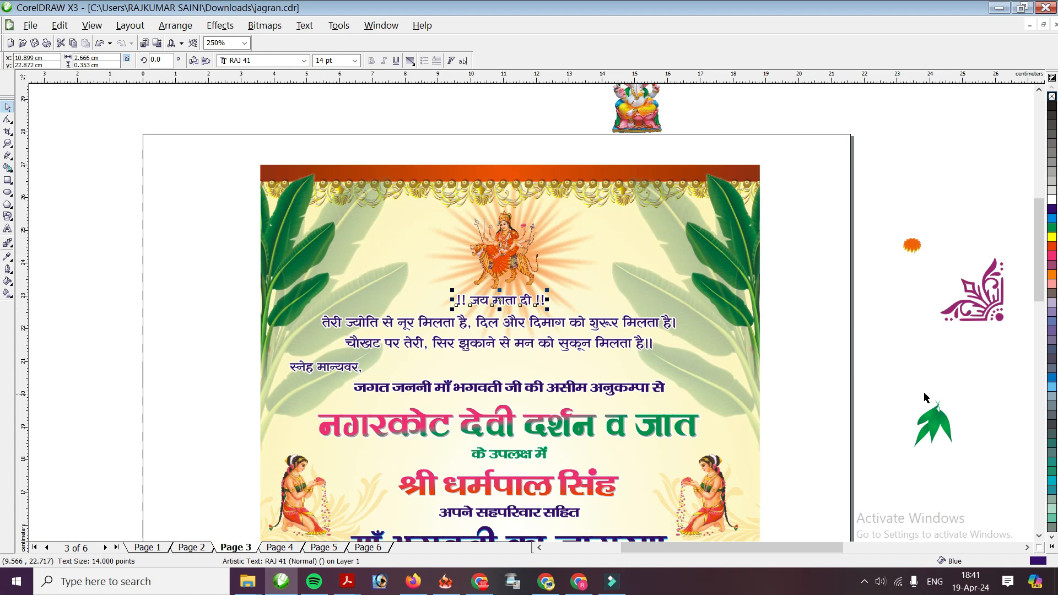
{"action": "scroll", "coordinate": [711, 313], "scroll_direction": "down", "scroll_amount": 1}
{"action": "scroll", "coordinate": [501, 316], "scroll_direction": "down", "scroll_amount": 1}
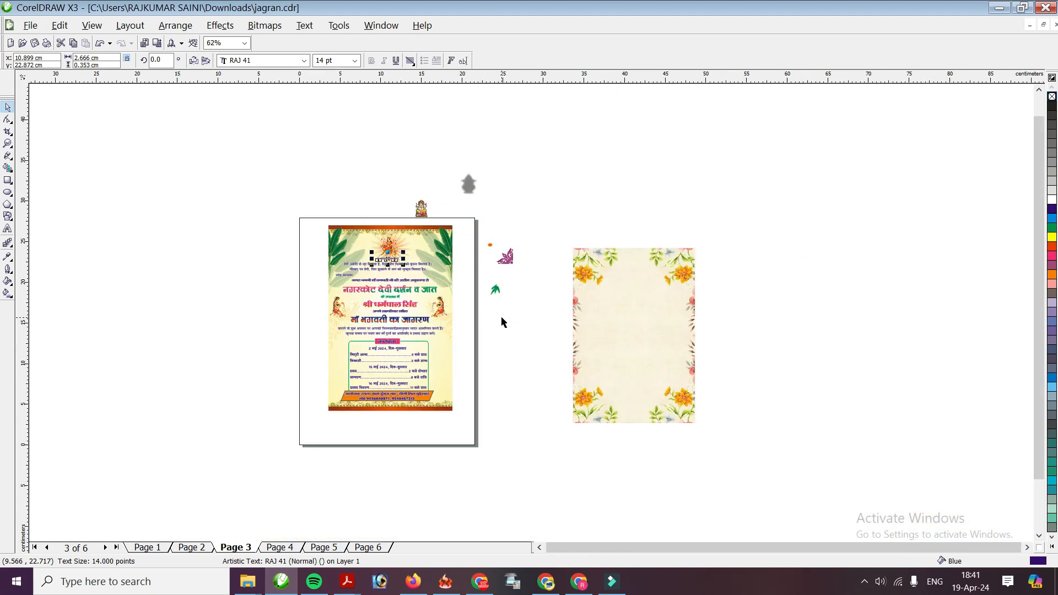
{"action": "scroll", "coordinate": [465, 269], "scroll_direction": "up", "scroll_amount": 1}
{"action": "scroll", "coordinate": [281, 261], "scroll_direction": "up", "scroll_amount": 1}
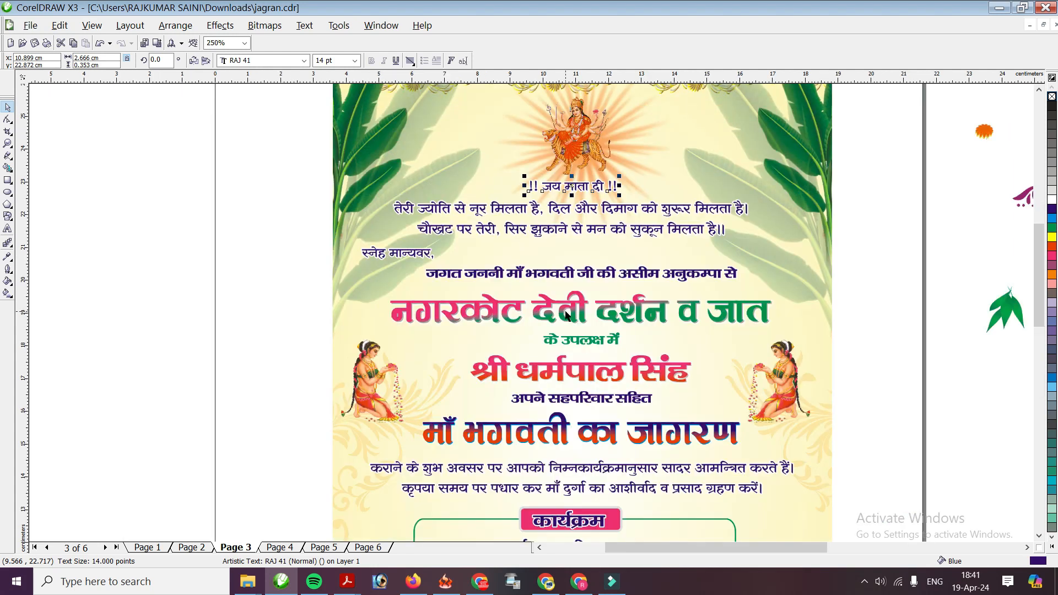
{"action": "scroll", "coordinate": [565, 390], "scroll_direction": "down", "scroll_amount": 1}
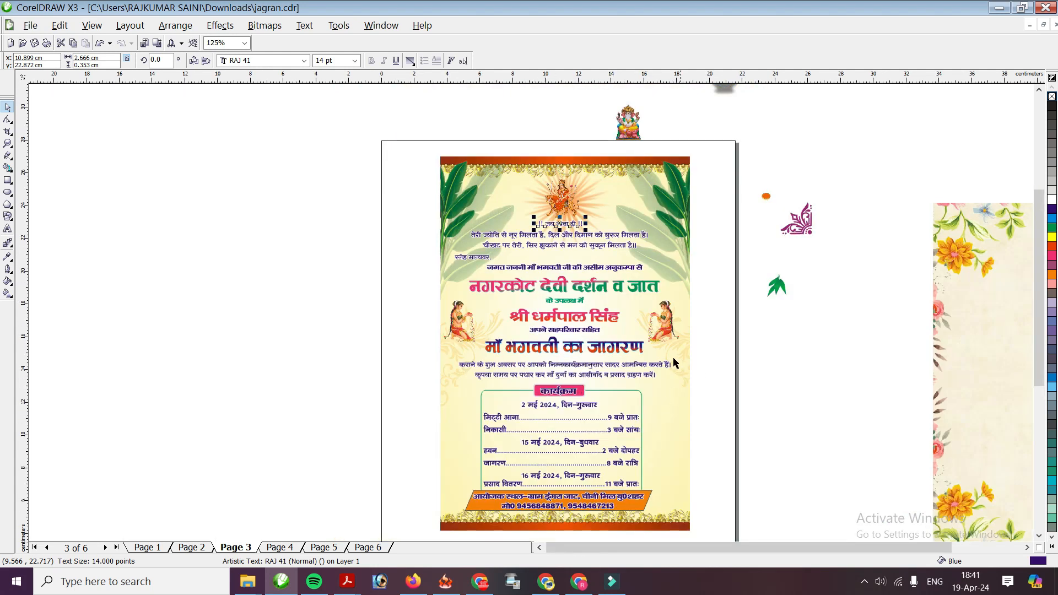
{"action": "scroll", "coordinate": [511, 283], "scroll_direction": "down", "scroll_amount": 1}
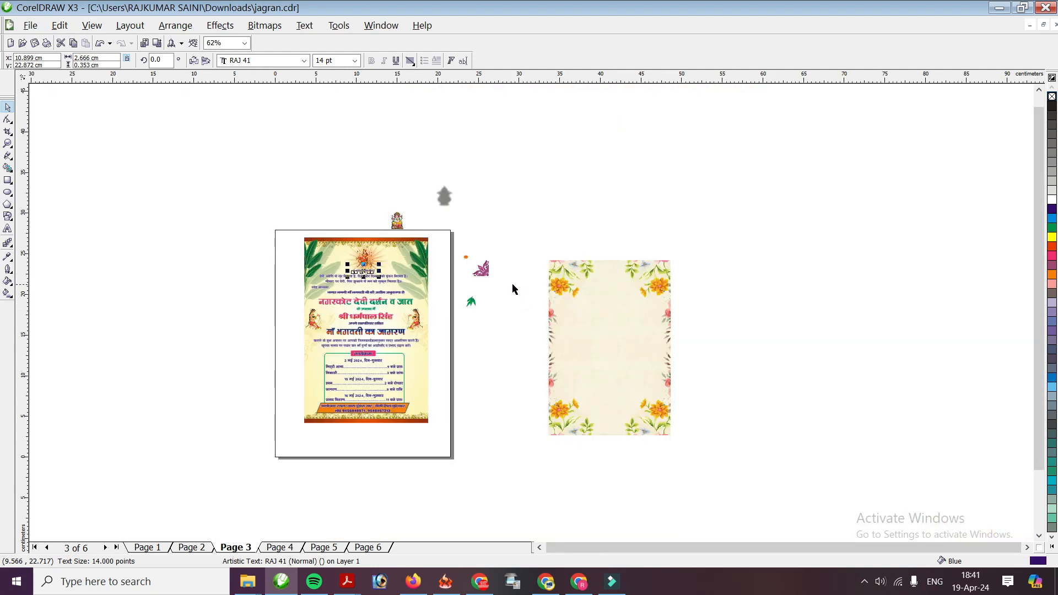
{"action": "scroll", "coordinate": [508, 299], "scroll_direction": "up", "scroll_amount": 2}
{"action": "left_click_drag", "start_coordinate": [391, 215], "coordinate": [437, 271]}
{"action": "scroll", "coordinate": [531, 310], "scroll_direction": "up", "scroll_amount": 2}
{"action": "left_click_drag", "start_coordinate": [582, 261], "coordinate": [306, 500]}
Position the marigold down the left side, beside the programme box
{"action": "scroll", "coordinate": [529, 300], "scroll_direction": "down", "scroll_amount": 2}
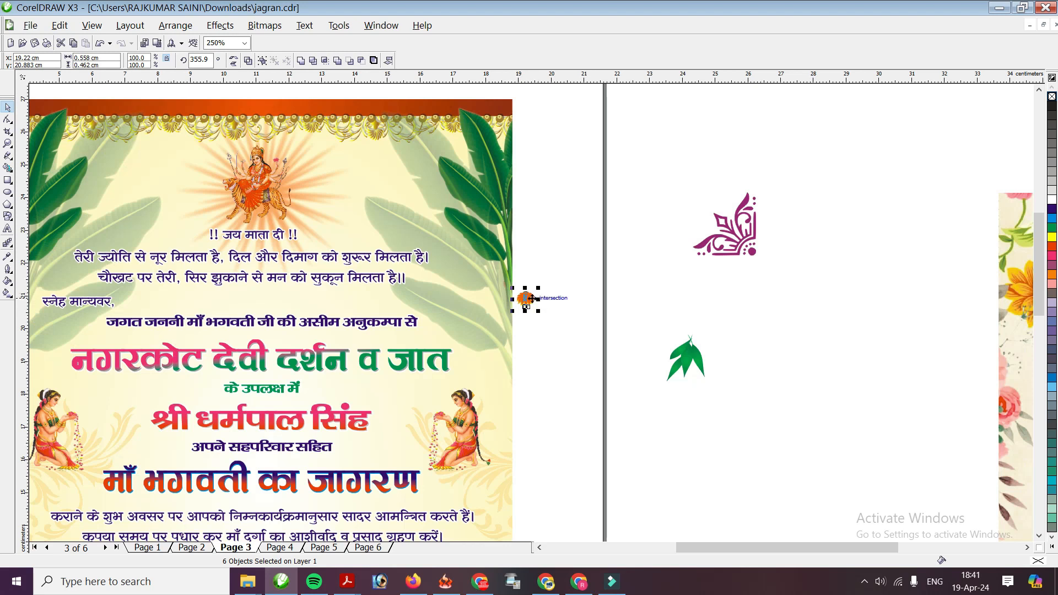
{"action": "left_click_drag", "start_coordinate": [526, 300], "coordinate": [40, 496]}
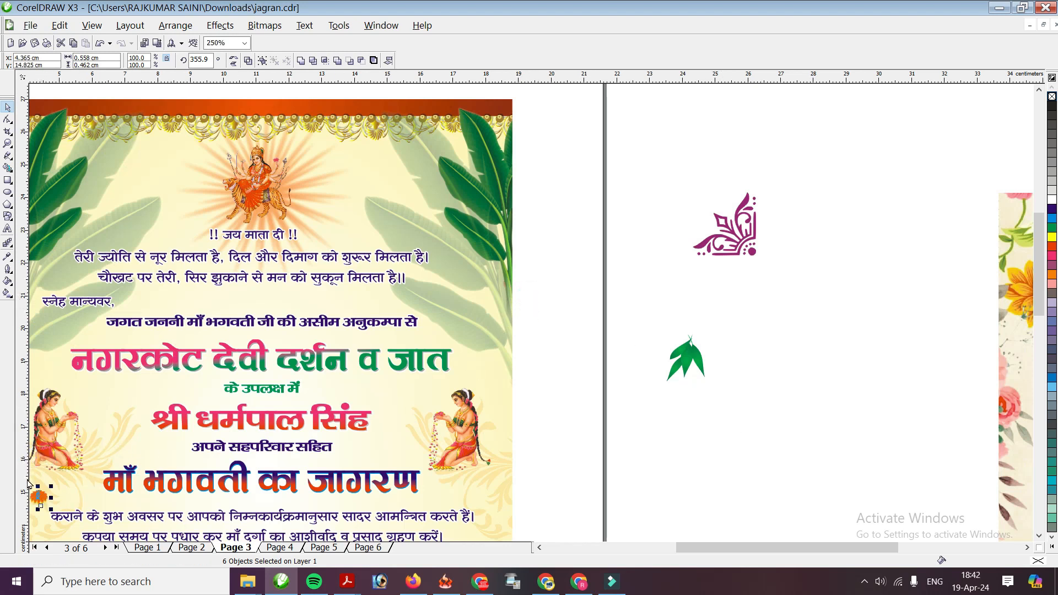
{"action": "scroll", "coordinate": [39, 496], "scroll_direction": "up", "scroll_amount": 2}
{"action": "scroll", "coordinate": [546, 307], "scroll_direction": "up", "scroll_amount": 2}
{"action": "left_click_drag", "start_coordinate": [533, 335], "coordinate": [557, 479]}
{"action": "scroll", "coordinate": [535, 329], "scroll_direction": "down", "scroll_amount": 2}
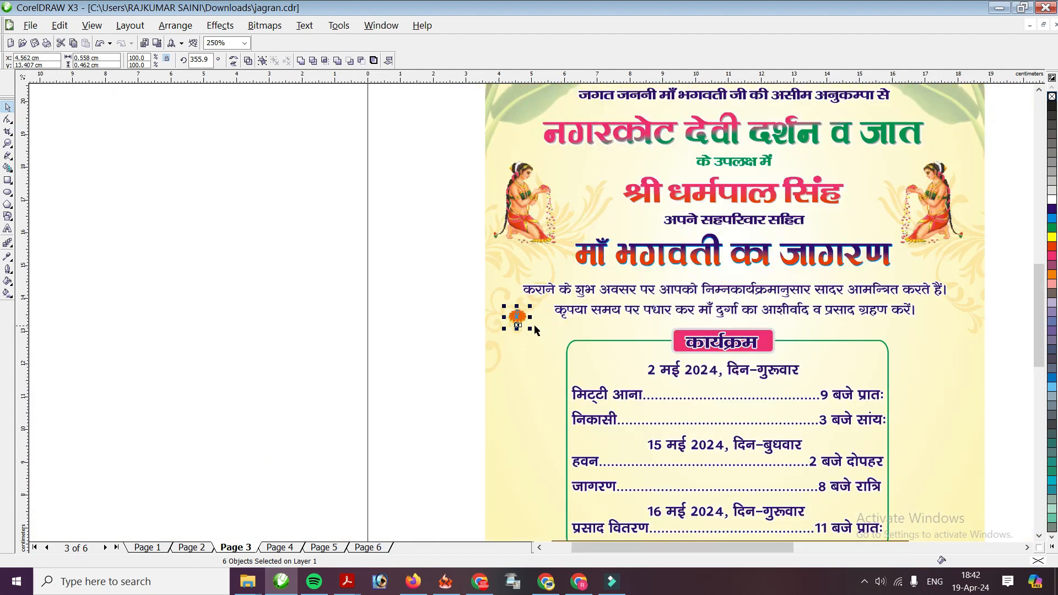
{"action": "scroll", "coordinate": [534, 330], "scroll_direction": "up", "scroll_amount": 1}
{"action": "left_click_drag", "start_coordinate": [518, 297], "coordinate": [519, 359]}
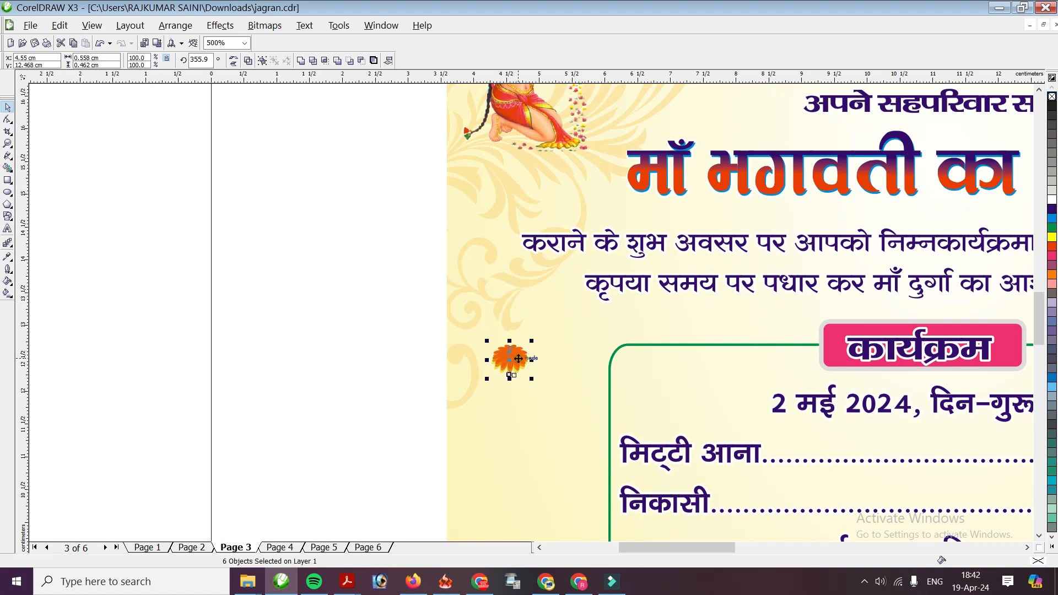
Place a marigold copy just below and repeat it with Ctrl+R to build a column
{"action": "scroll", "coordinate": [522, 330], "scroll_direction": "up", "scroll_amount": 1}
{"action": "scroll", "coordinate": [535, 315], "scroll_direction": "down", "scroll_amount": 1}
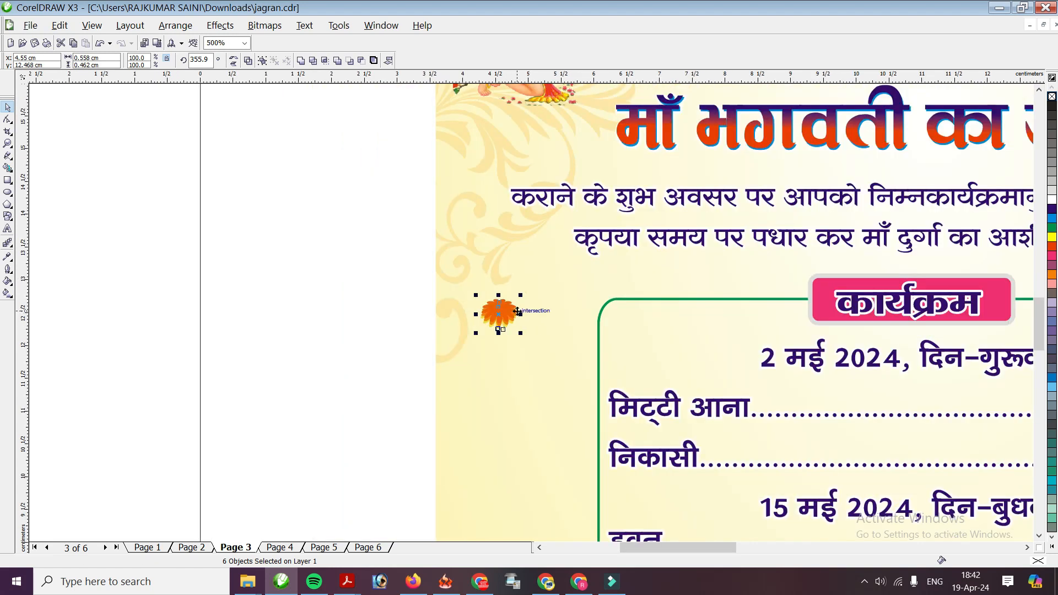
{"action": "scroll", "coordinate": [523, 318], "scroll_direction": "up", "scroll_amount": 1}
{"action": "scroll", "coordinate": [519, 320], "scroll_direction": "down", "scroll_amount": 1}
{"action": "left_click_drag", "start_coordinate": [518, 320], "coordinate": [509, 361]}
{"action": "scroll", "coordinate": [509, 361], "scroll_direction": "down", "scroll_amount": 2}
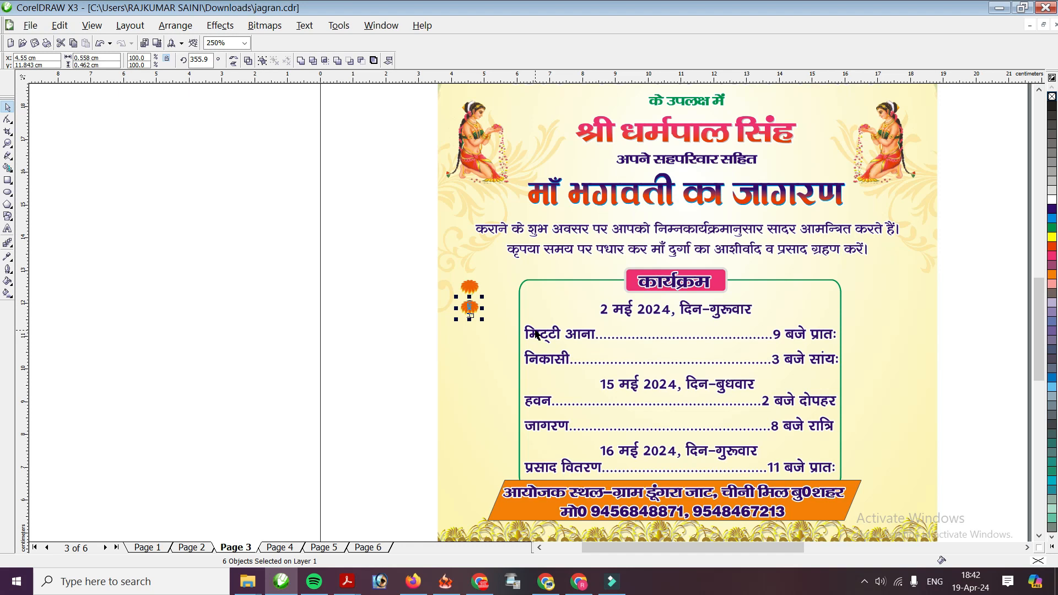
{"action": "key", "text": "ctrl+r"}
{"action": "key", "text": "ctrl+r"}
{"action": "key", "text": "ctrl+r"}
{"action": "key", "text": "ctrl+r"}
{"action": "key", "text": "ctrl+r"}
{"action": "key", "text": "ctrl+r"}
{"action": "key", "text": "ctrl+r"}
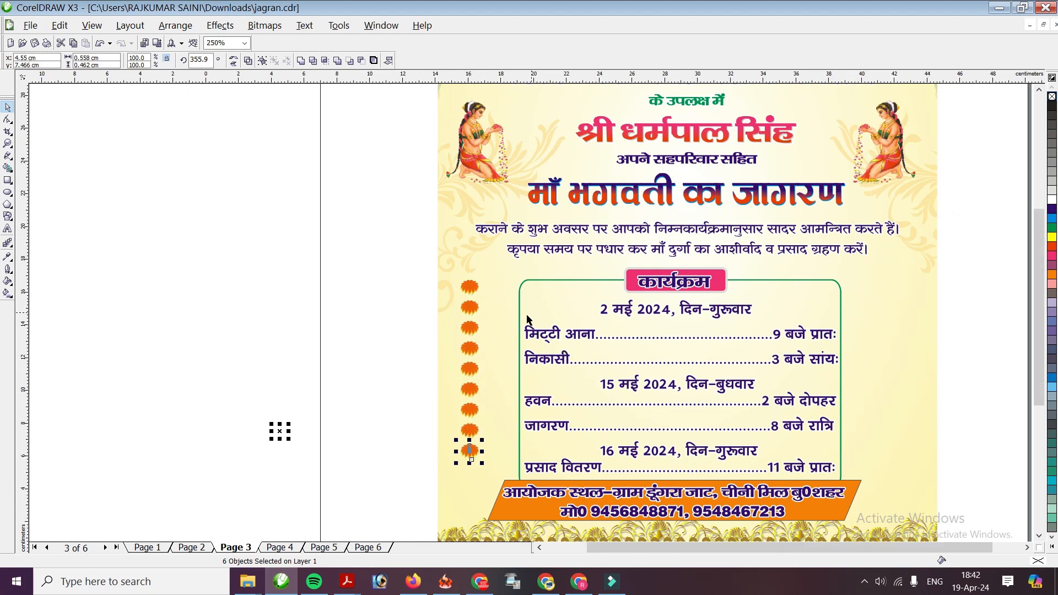
Move the green leaf cluster from off the page to hang under the lowest marigold
{"action": "scroll", "coordinate": [964, 219], "scroll_direction": "down", "scroll_amount": 1}
{"action": "left_click", "coordinate": [601, 241]}
{"action": "left_click_drag", "start_coordinate": [601, 242], "coordinate": [280, 437]}
{"action": "scroll", "coordinate": [532, 314], "scroll_direction": "up", "scroll_amount": 2}
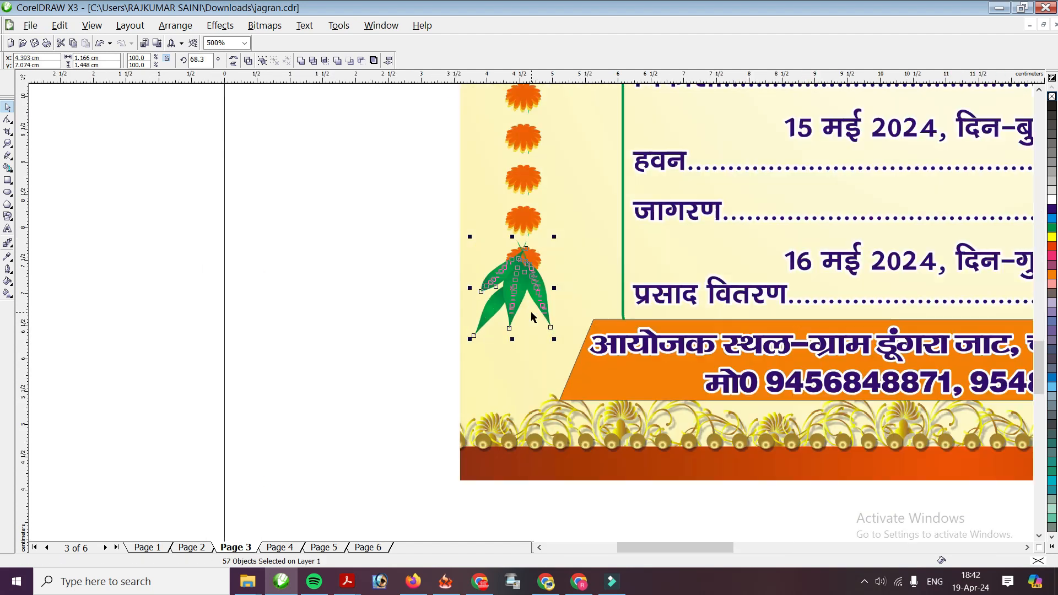
{"action": "left_click_drag", "start_coordinate": [521, 280], "coordinate": [540, 310]}
{"action": "scroll", "coordinate": [530, 312], "scroll_direction": "up", "scroll_amount": 1}
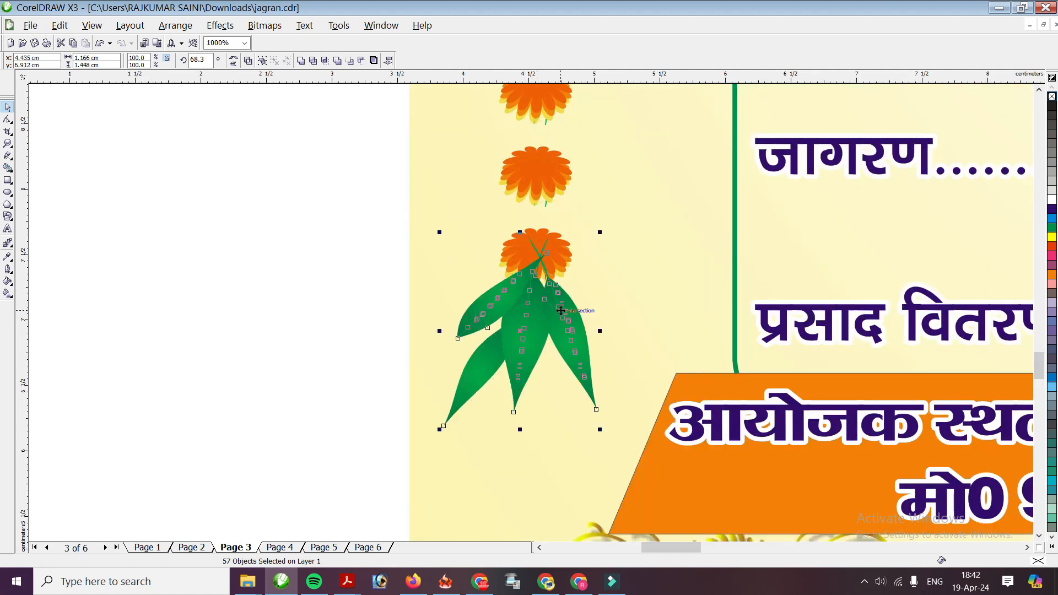
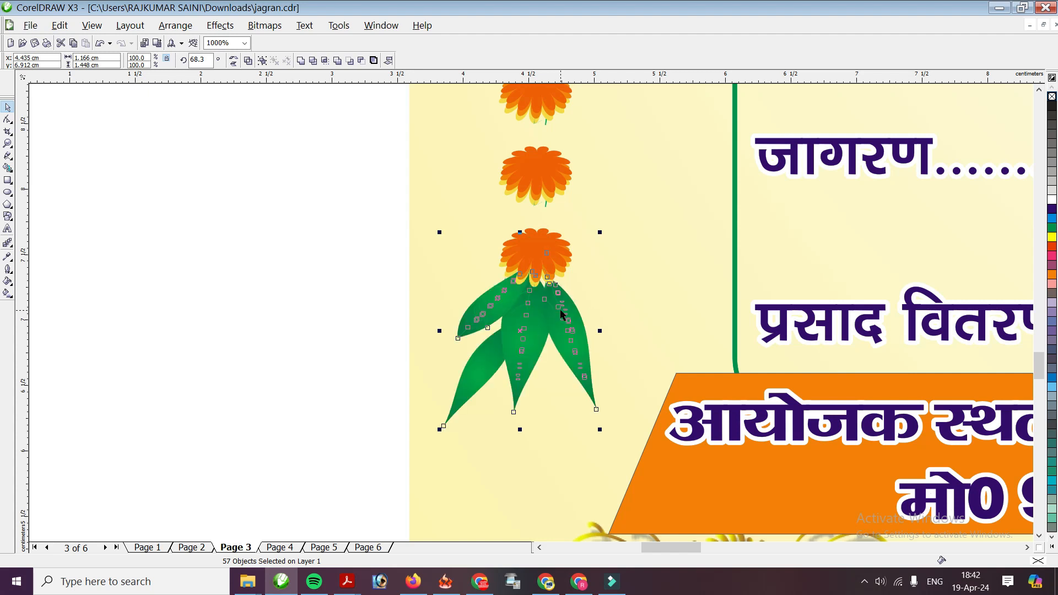
Duplicate the marigold-and-leaf column to the right side of the programme box and nudge it into place
{"action": "left_click", "coordinate": [290, 358]}
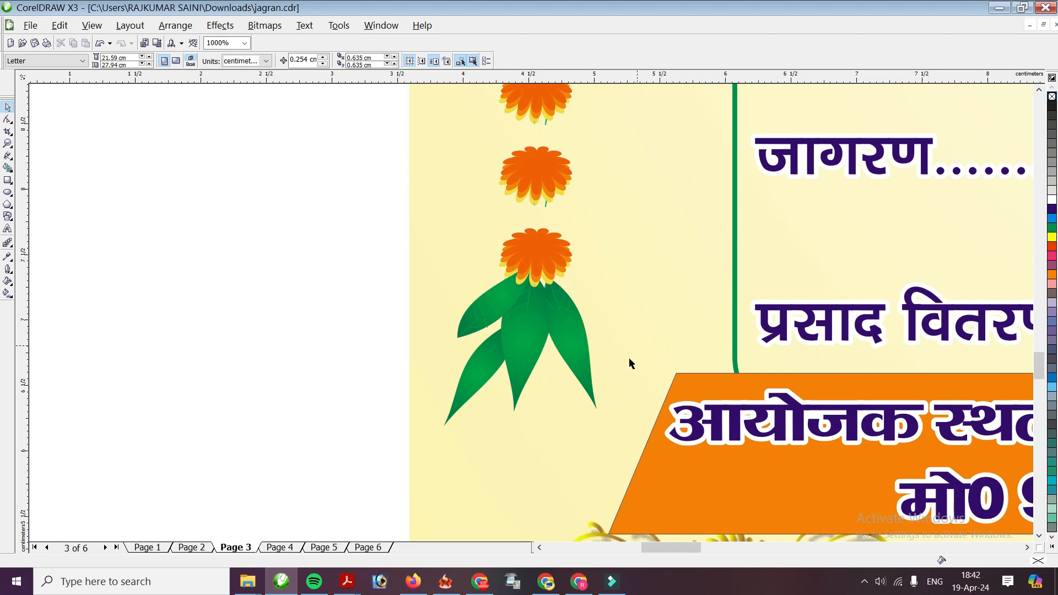
{"action": "scroll", "coordinate": [498, 278], "scroll_direction": "down", "scroll_amount": 2}
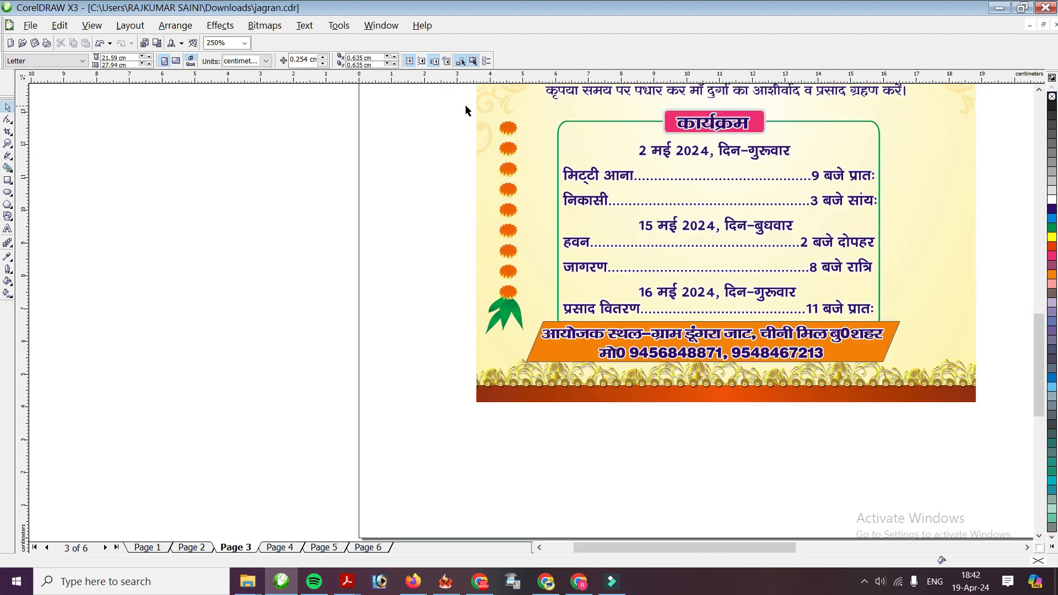
{"action": "left_click_drag", "start_coordinate": [465, 105], "coordinate": [552, 357]}
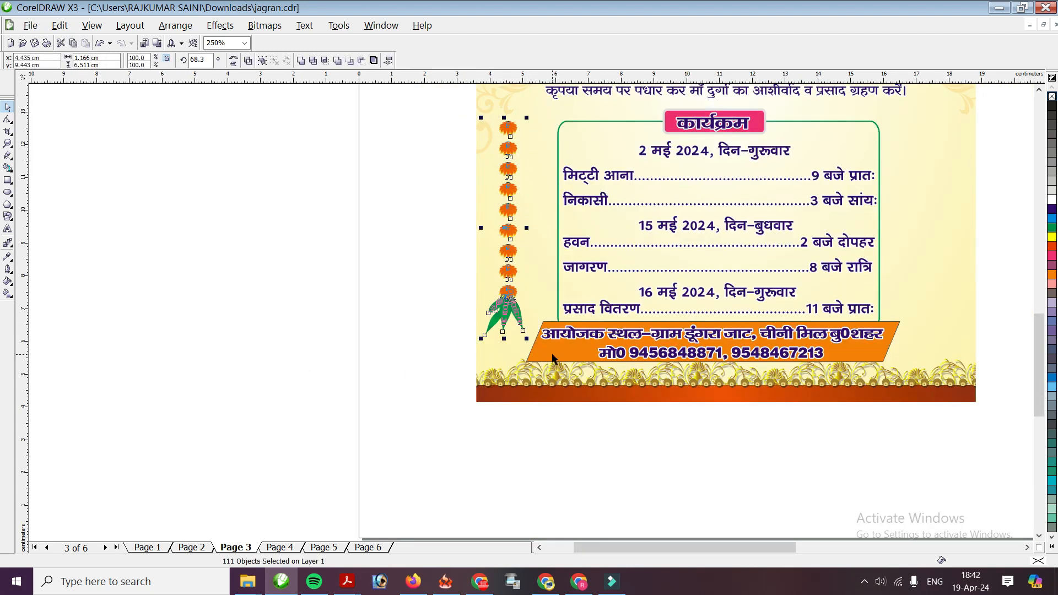
{"action": "key", "text": "Right"}
{"action": "key", "text": "Right"}
{"action": "key", "text": "Right"}
{"action": "key", "text": "Right"}
{"action": "key", "text": "Right"}
{"action": "key", "text": "Right"}
{"action": "key", "text": "Right"}
{"action": "key", "text": "Right"}
{"action": "key", "text": "Right"}
{"action": "key", "text": "Right"}
{"action": "key", "text": "Right"}
{"action": "key", "text": "Right"}
{"action": "key", "text": "Right"}
{"action": "key", "text": "Right"}
{"action": "key", "text": "Right"}
{"action": "key", "text": "Right"}
{"action": "key", "text": "Right"}
{"action": "key", "text": "Right"}
{"action": "key", "text": "Right"}
{"action": "key", "text": "Right"}
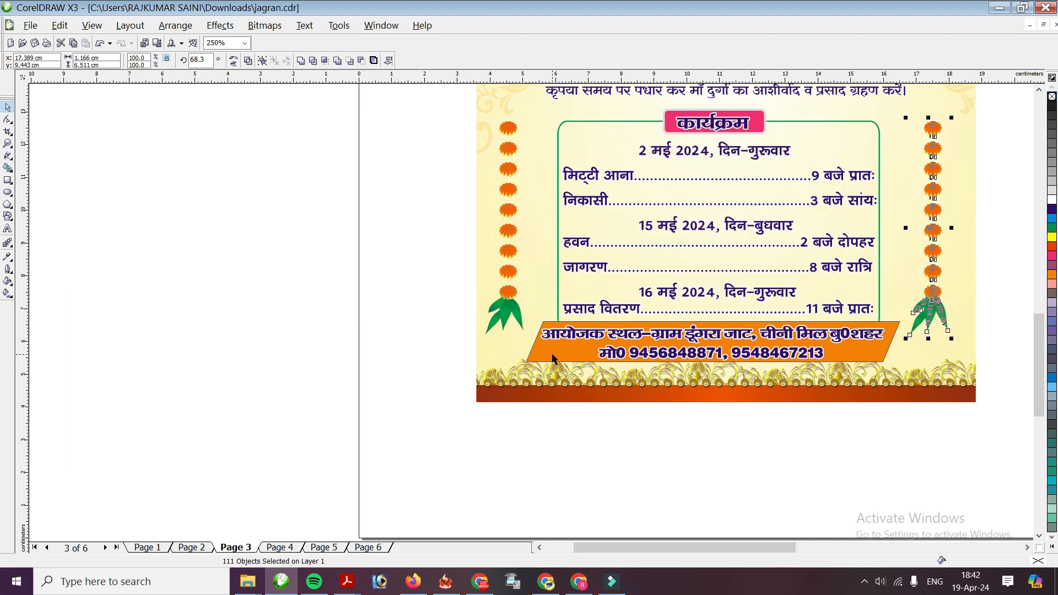
{"action": "key", "text": "Right"}
{"action": "key", "text": "Right"}
{"action": "key", "text": "Right"}
{"action": "key", "text": "Right"}
{"action": "key", "text": "Right"}
{"action": "key", "text": "Right"}
{"action": "key", "text": "Right"}
{"action": "key", "text": "Right"}
{"action": "key", "text": "Right"}
{"action": "key", "text": "Right"}
{"action": "key", "text": "Left"}
{"action": "key", "text": "Left"}
{"action": "key", "text": "Left"}
{"action": "key", "text": "Left"}
{"action": "key", "text": "Left"}
{"action": "key", "text": "Left"}
{"action": "key", "text": "Left"}
{"action": "key", "text": "Left"}
{"action": "key", "text": "Left"}
{"action": "key", "text": "Left"}
{"action": "left_click", "coordinate": [419, 266]}
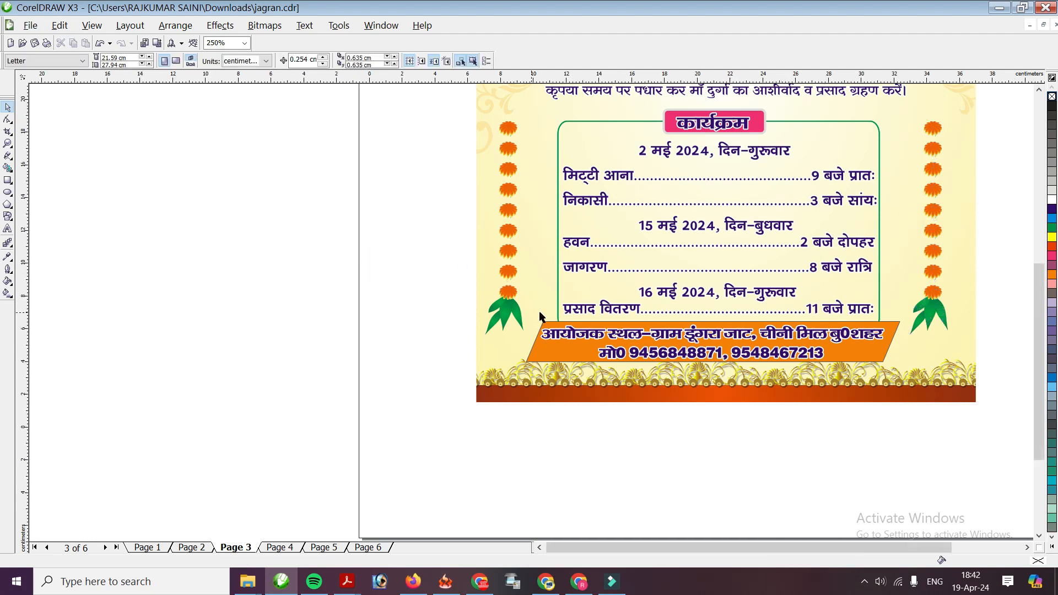
{"action": "scroll", "coordinate": [539, 311], "scroll_direction": "down", "scroll_amount": 2}
{"action": "scroll", "coordinate": [548, 256], "scroll_direction": "up", "scroll_amount": 2}
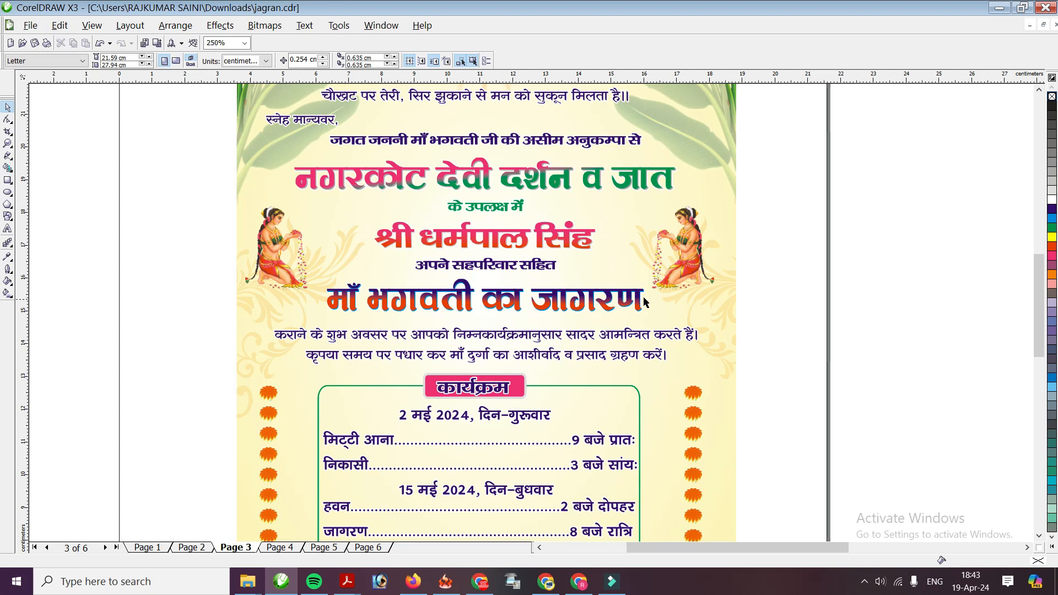
Delete the leftover image, purple ornament and small grey object lying off the page
{"action": "scroll", "coordinate": [577, 158], "scroll_direction": "down", "scroll_amount": 1}
{"action": "key", "text": "Delete"}
{"action": "left_click_drag", "start_coordinate": [654, 156], "coordinate": [738, 246]}
{"action": "key", "text": "Delete"}
{"action": "key", "text": "Delete"}
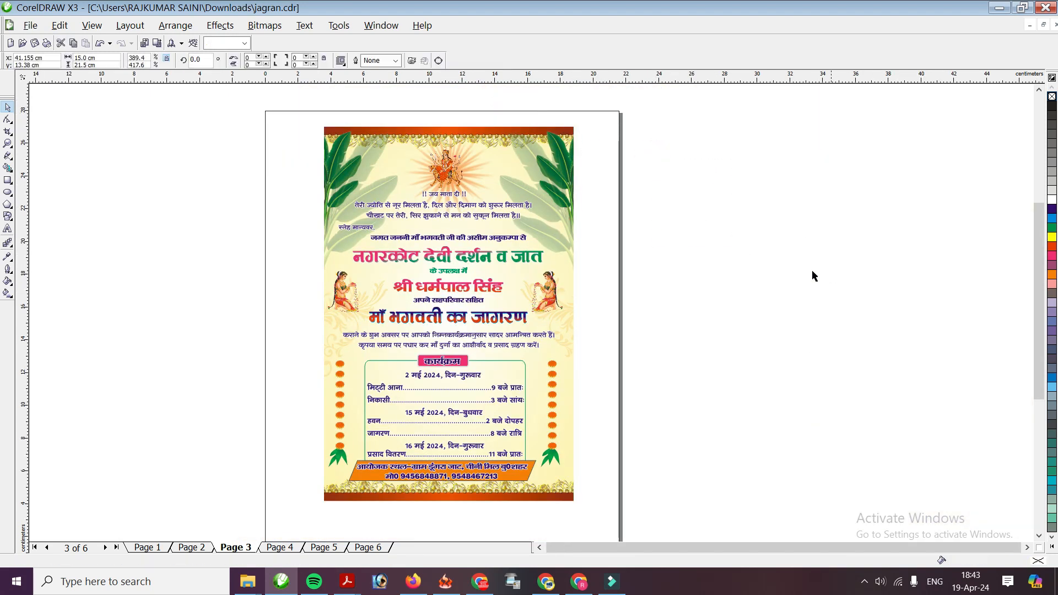
{"action": "scroll", "coordinate": [520, 285], "scroll_direction": "down", "scroll_amount": 2}
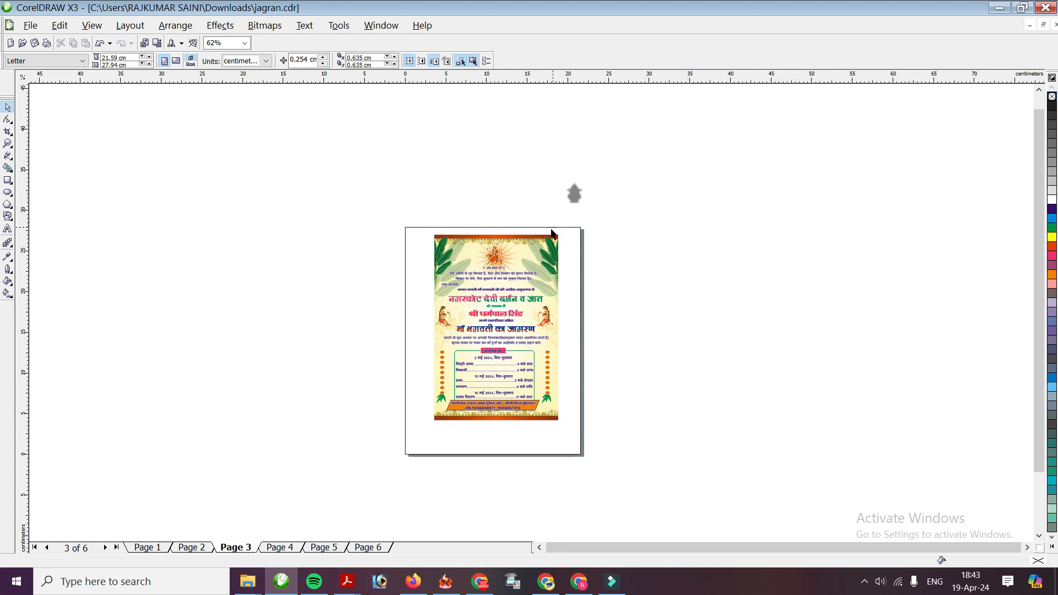
{"action": "left_click", "coordinate": [570, 197]}
{"action": "key", "text": "Delete"}
Marquee-select every object of the finished invitation
{"action": "left_click_drag", "start_coordinate": [411, 219], "coordinate": [606, 440]}
{"action": "scroll", "coordinate": [541, 389], "scroll_direction": "up", "scroll_amount": 2}
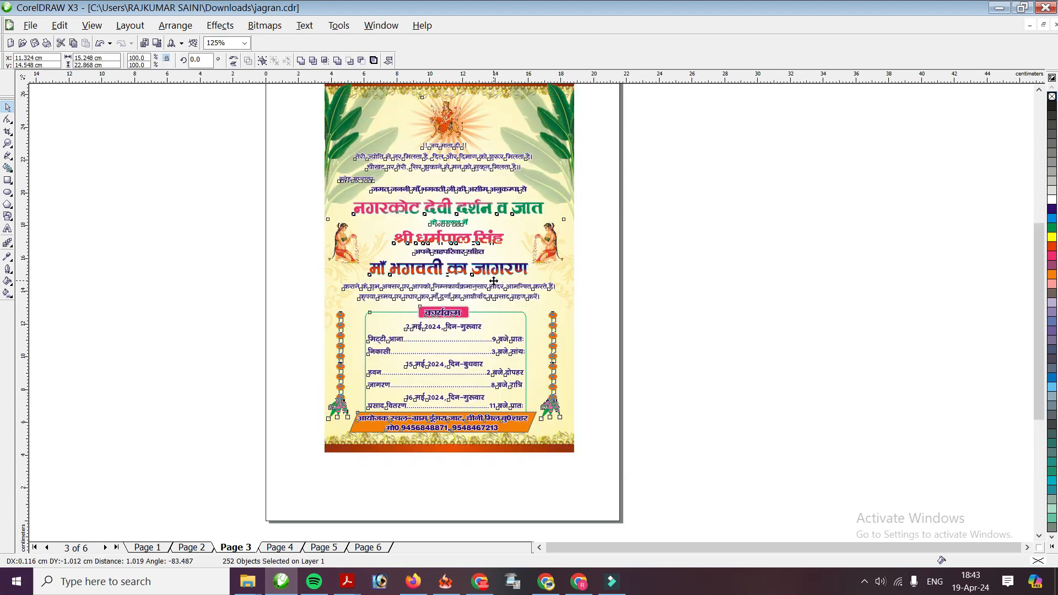
{"action": "scroll", "coordinate": [651, 305], "scroll_direction": "up", "scroll_amount": 1}
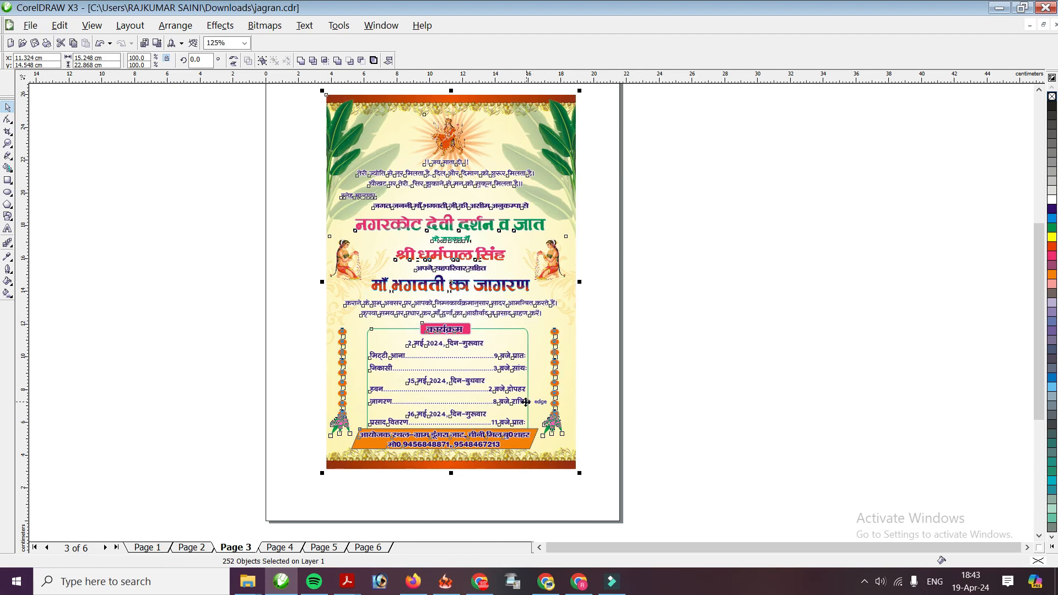
{"action": "left_click_drag", "start_coordinate": [522, 400], "coordinate": [515, 396]}
Export the invitation to the Desktop as a JPEG named 'jagran card', accepting default quality
{"action": "key", "text": "ctrl+e"}
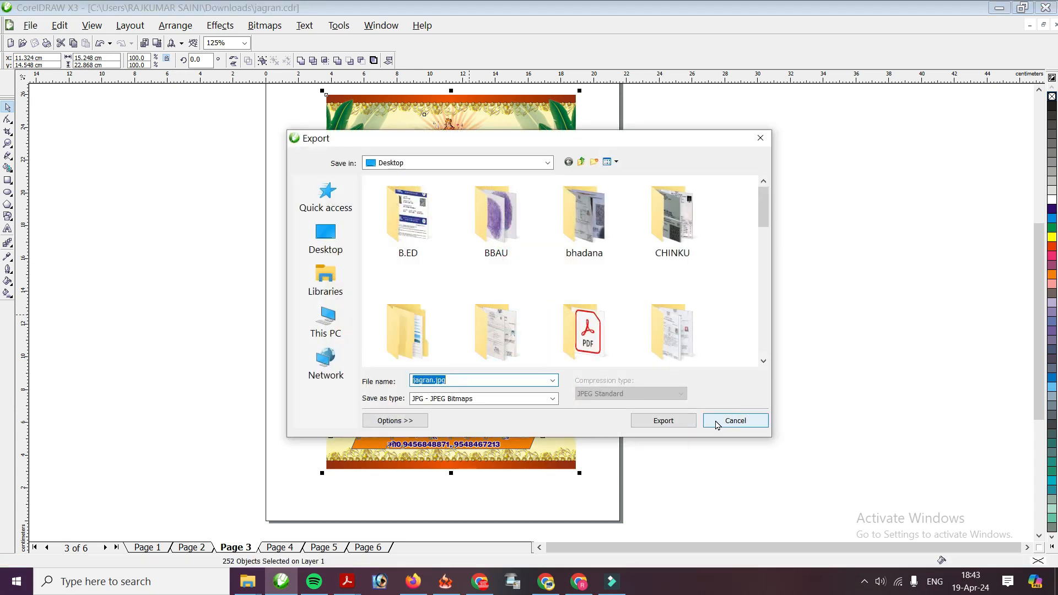
{"action": "left_click", "coordinate": [717, 422]}
{"action": "left_click", "coordinate": [30, 25]}
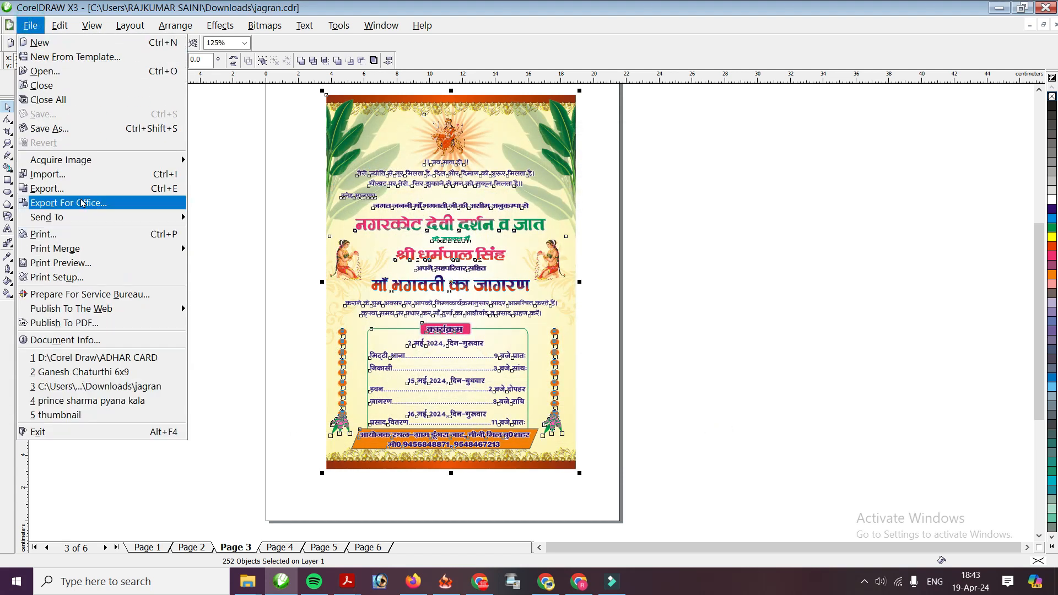
{"action": "left_click", "coordinate": [68, 191]}
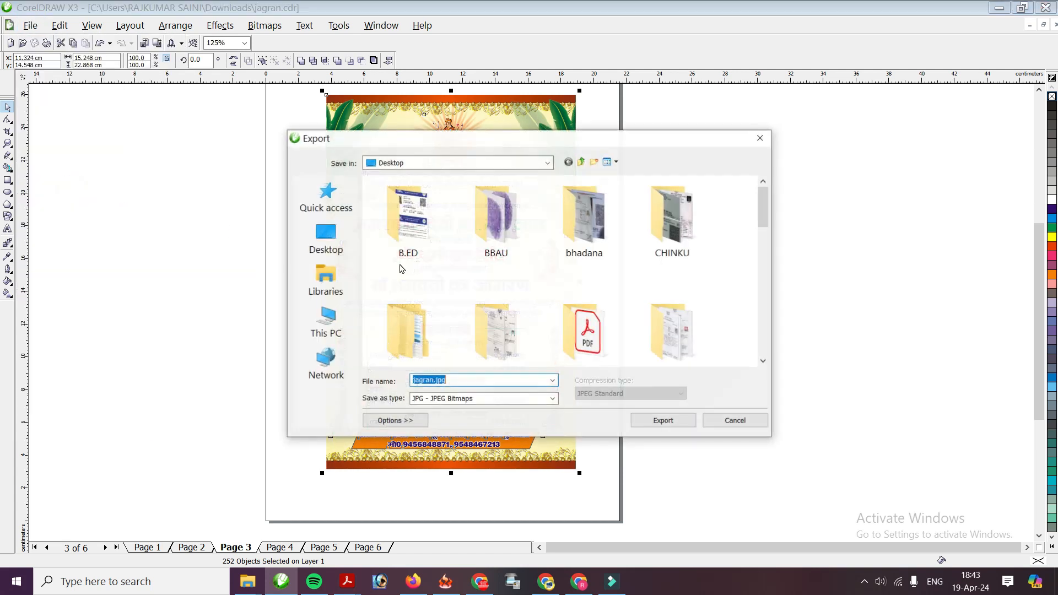
{"action": "left_click", "coordinate": [325, 238]}
{"action": "left_click", "coordinate": [464, 380]}
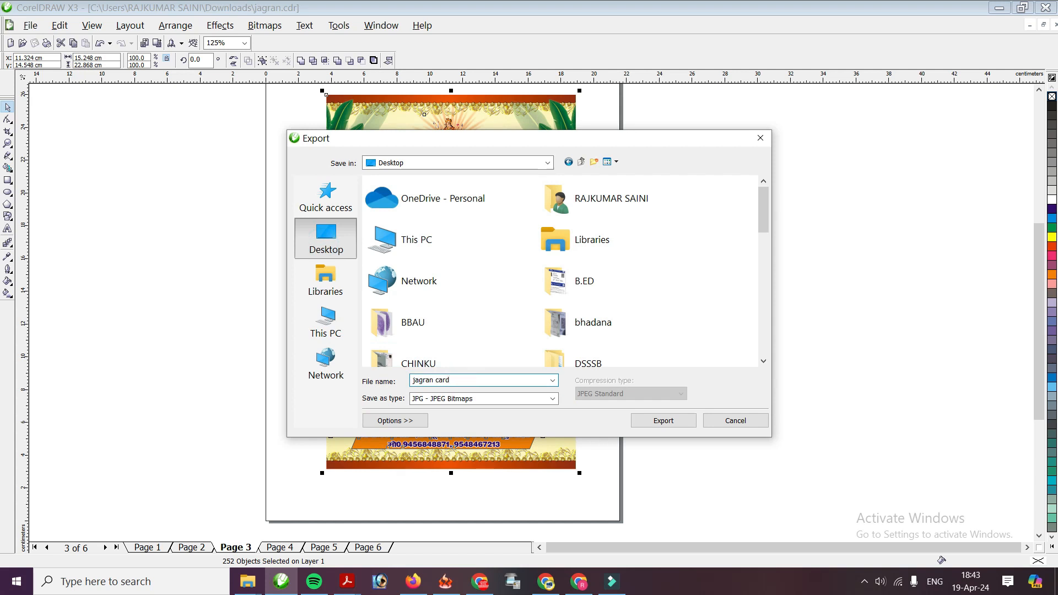
{"action": "type", "text": "card"}
{"action": "key", "text": "Return"}
{"action": "key", "text": "Return"}
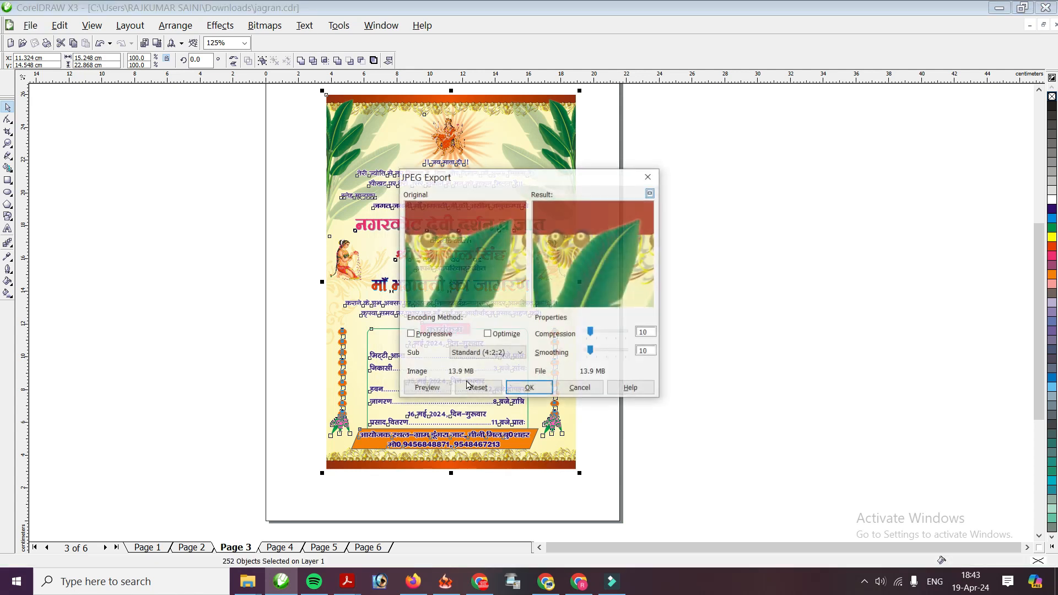
{"action": "key", "text": "Return"}
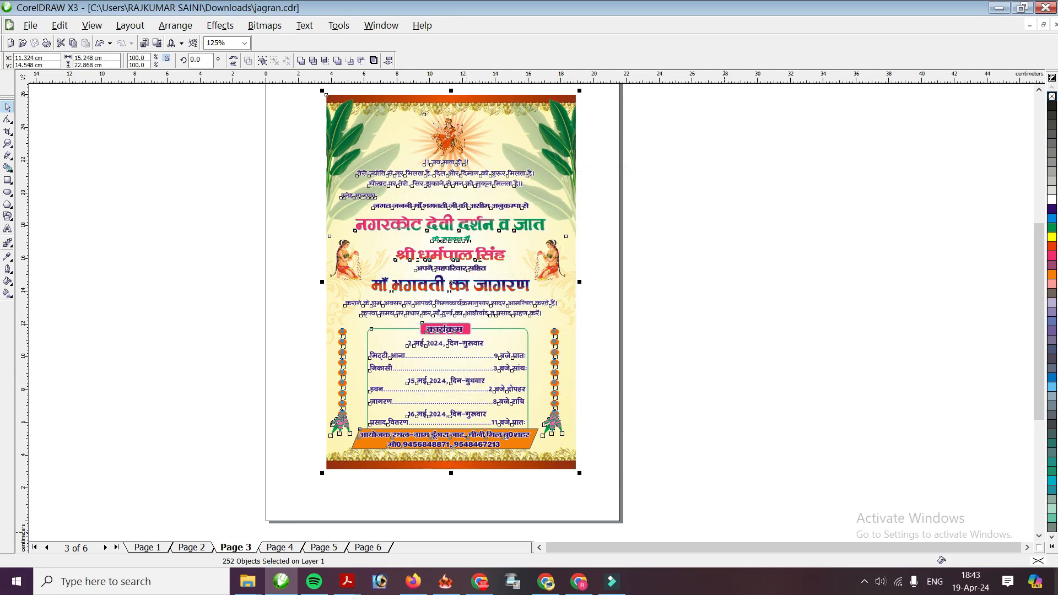
Open the exported jagran card image from the Desktop in Photos and view its top
{"action": "key", "text": "super+d"}
{"action": "double_click", "coordinate": [30, 135]}
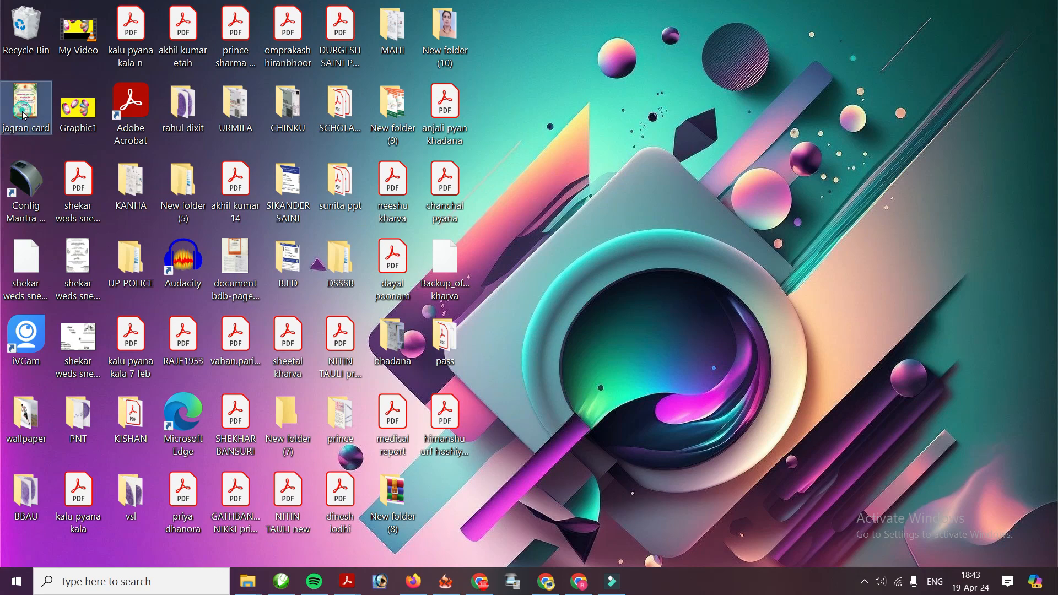
{"action": "scroll", "coordinate": [576, 268], "scroll_direction": "up", "scroll_amount": 5}
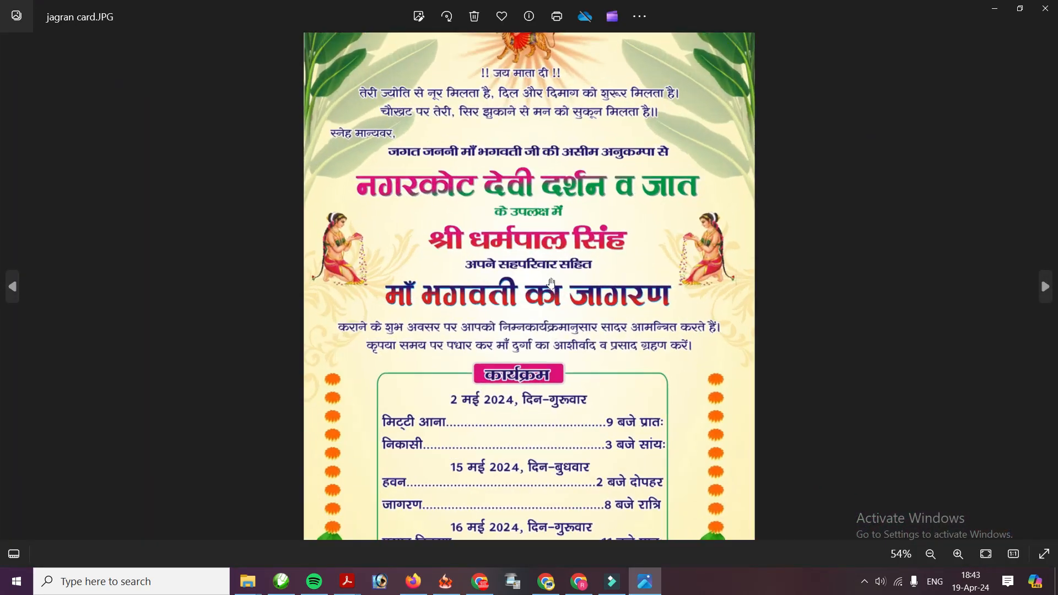
{"action": "left_click_drag", "start_coordinate": [552, 226], "coordinate": [540, 426]}
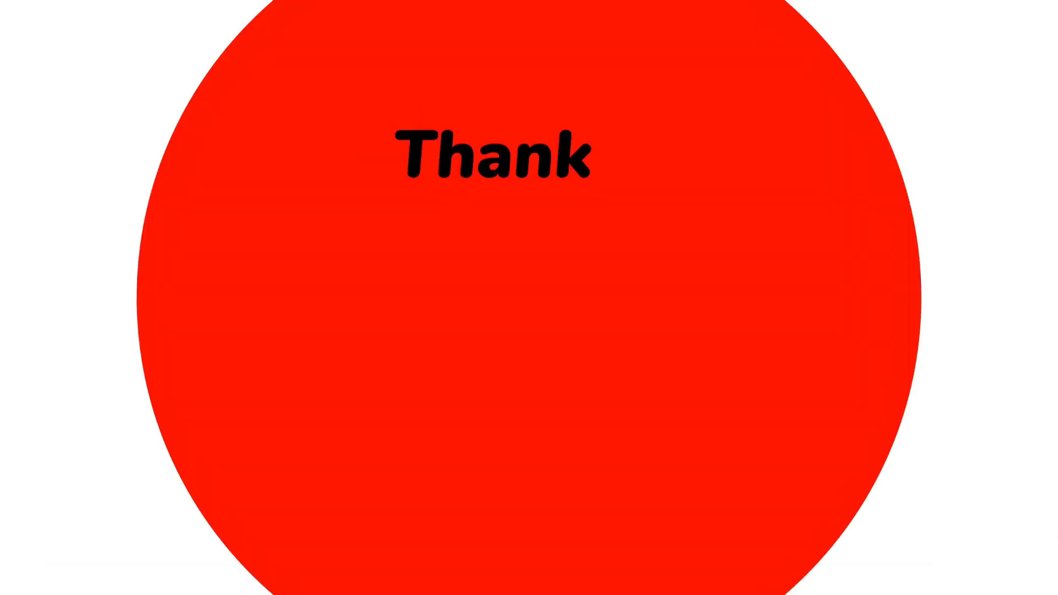